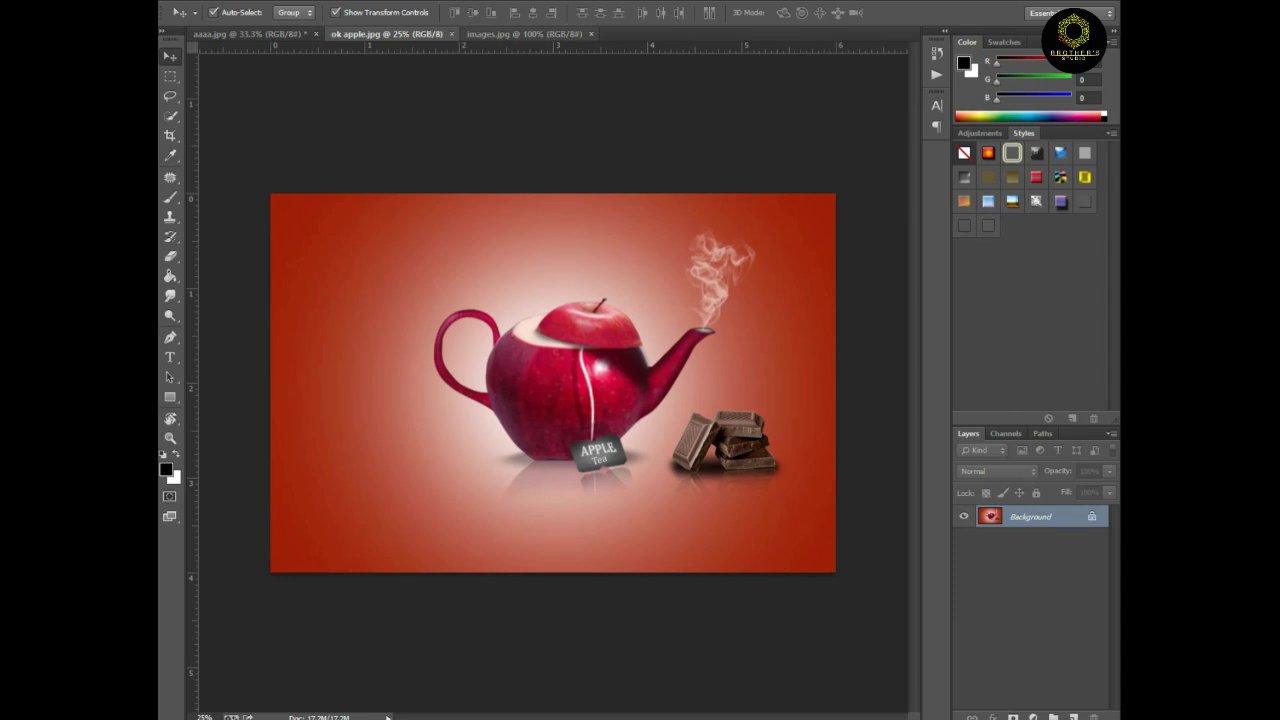
Close the finished apple-teapot image, ok apple.jpg
key(ctrl+Tab)
key(ctrl+shift+Tab)
key(ctrl+w)
Create a new 6 × 4 in document at 500 px/in and fit it to the window
key(ctrl+n)
key(Return)
key(c)
key(Return)
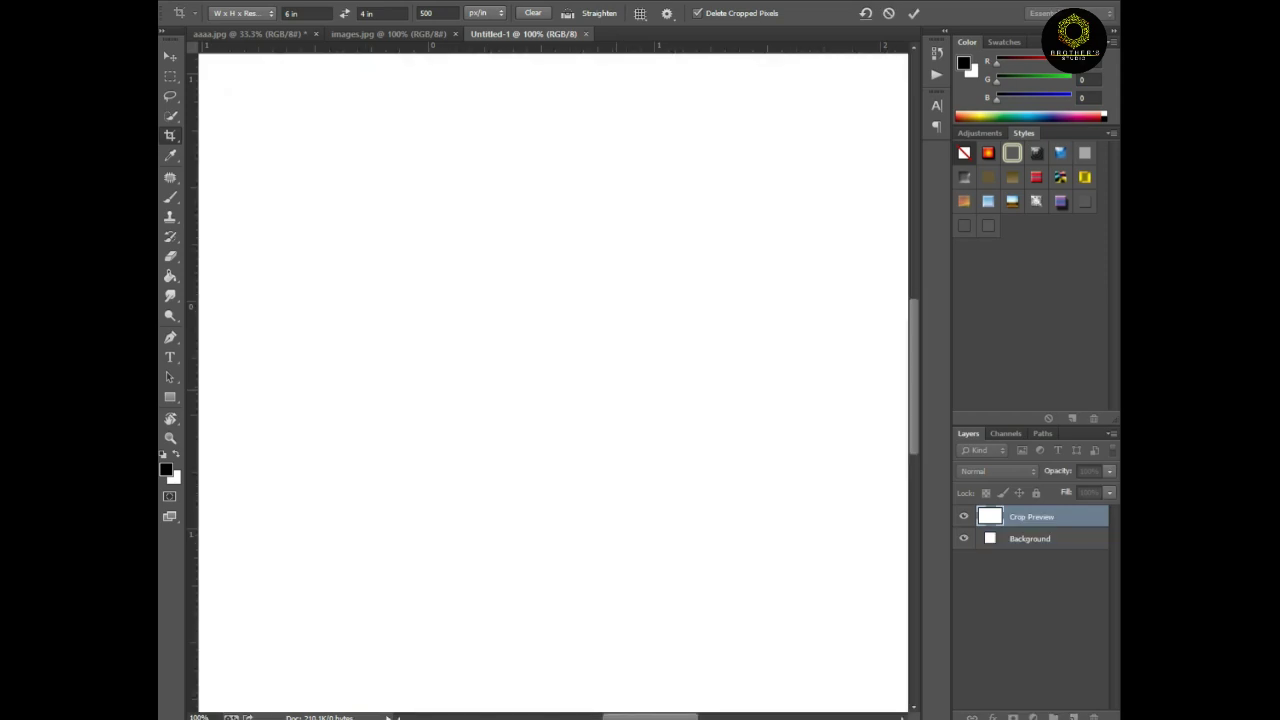
key(ctrl+0)
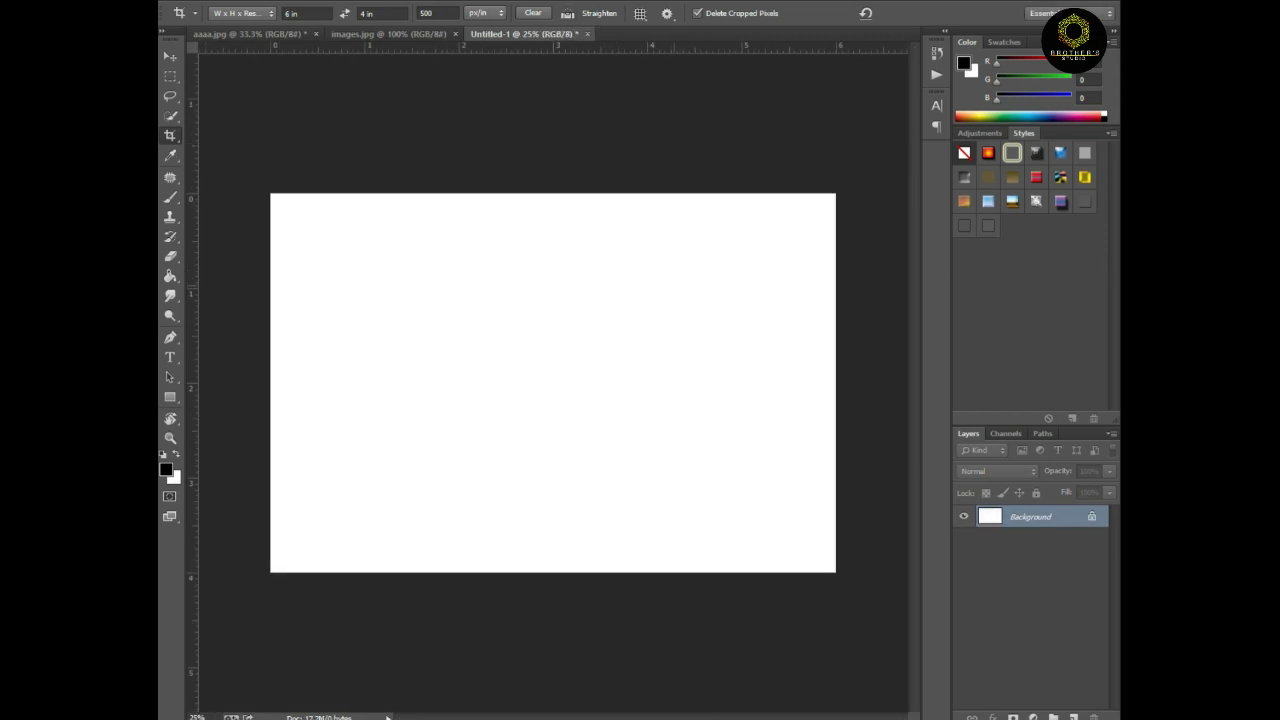
Open the ok apple reference image briefly, then close it again
key(ctrl+o)
double_click(486, 457)
key(v)
key(b)
key(ctrl+w)
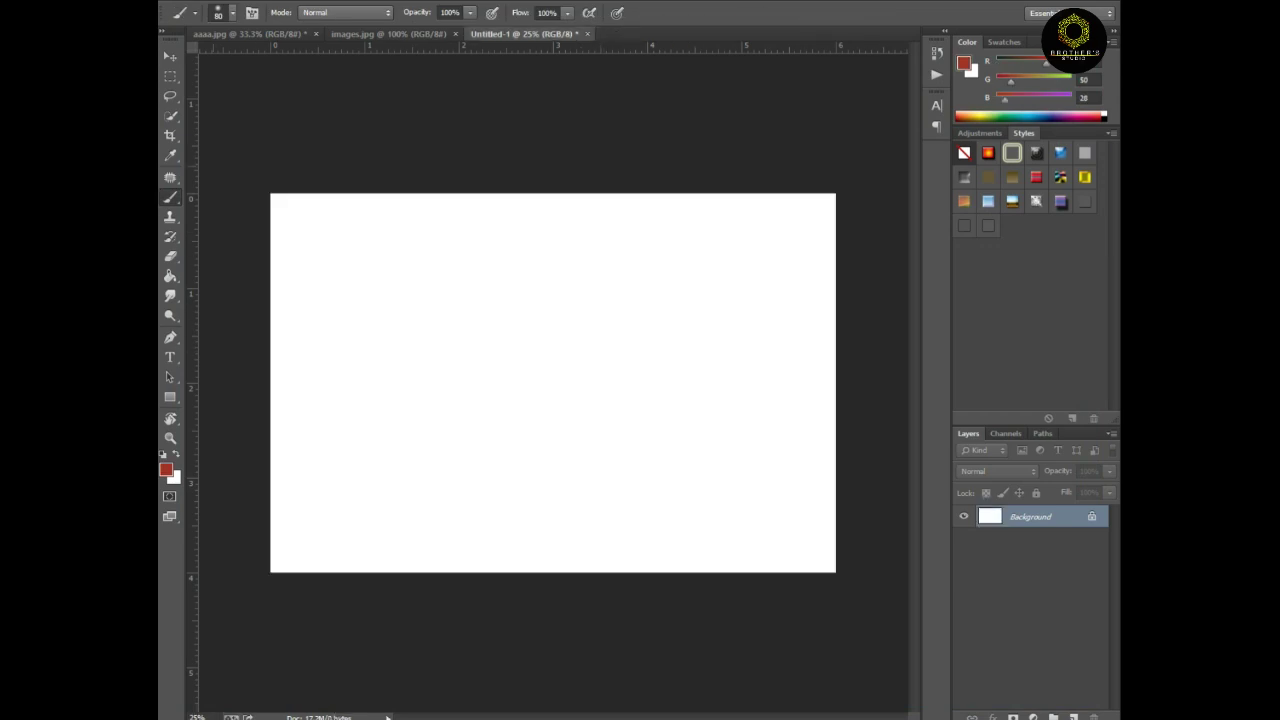
Fill the white Untitled-1 canvas with dark red using the Paint Bucket
key(g)
click(552, 382)
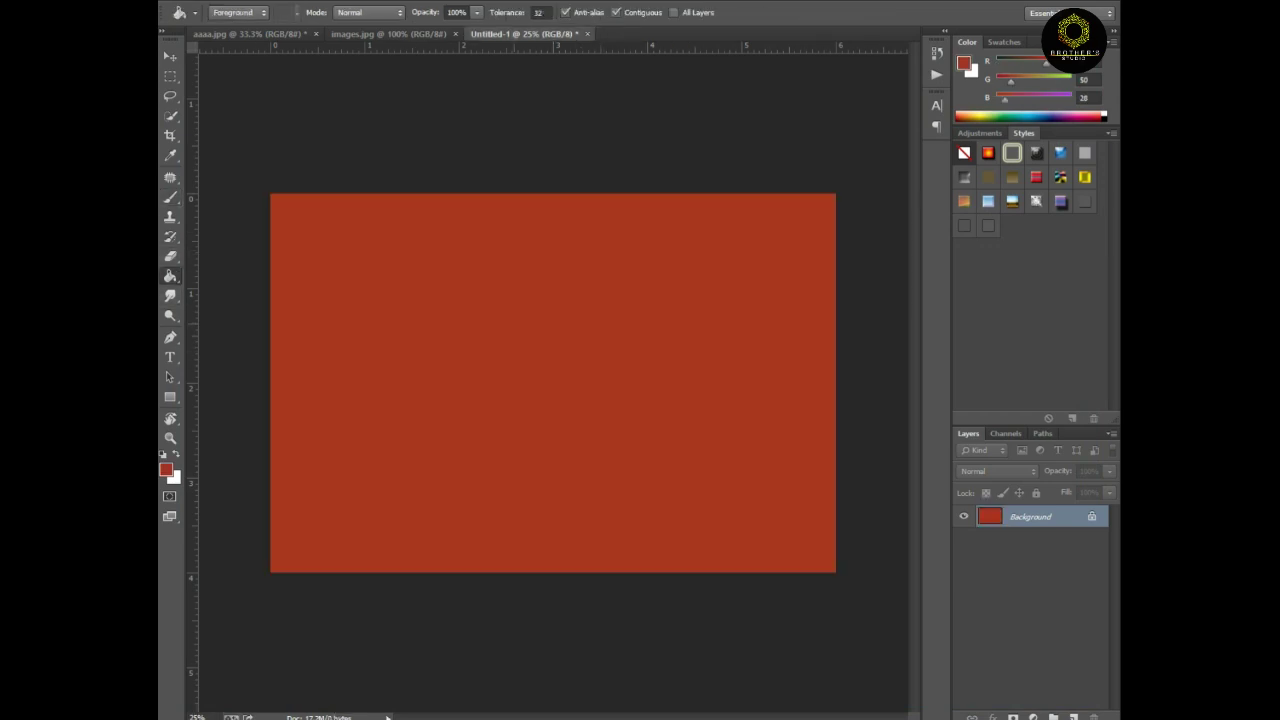
key(ctrl+w)
key(Escape)
Erase a wide soft white glow into the canvas centre with a large Eraser
key(e)
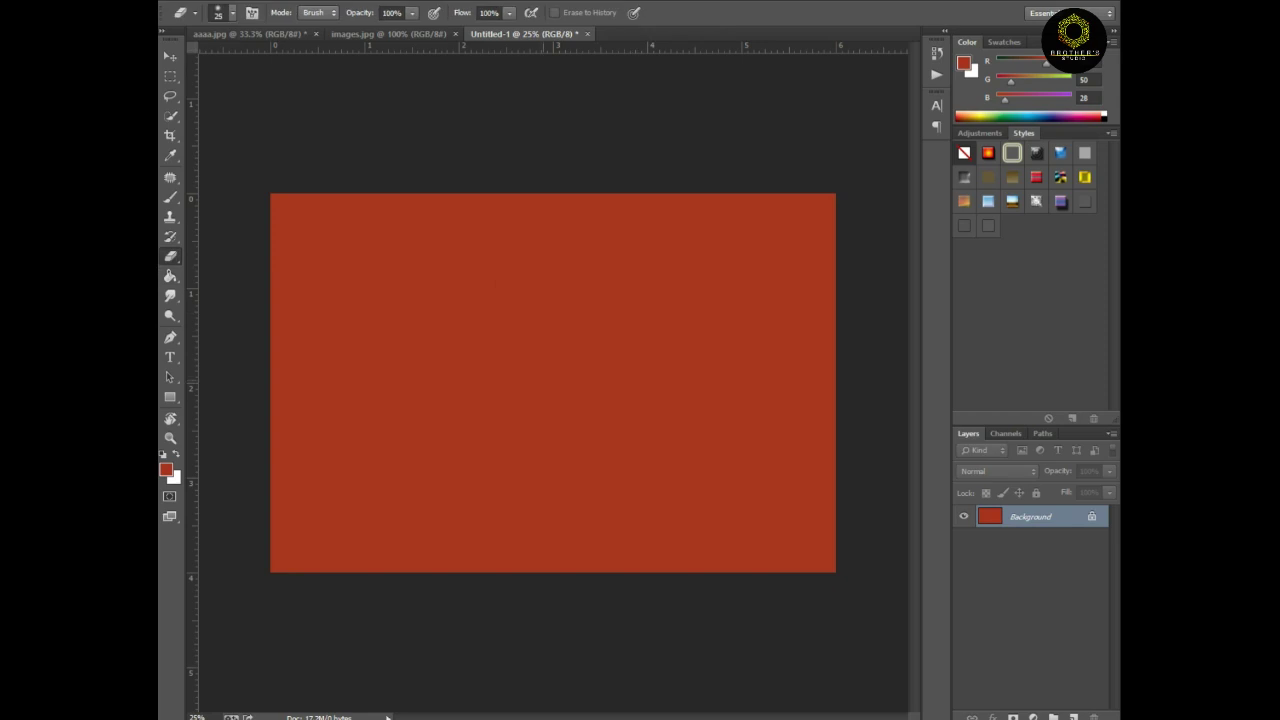
key(bracketright)
key(bracketright)
key(bracketright)
drag(563, 391, 577, 379)
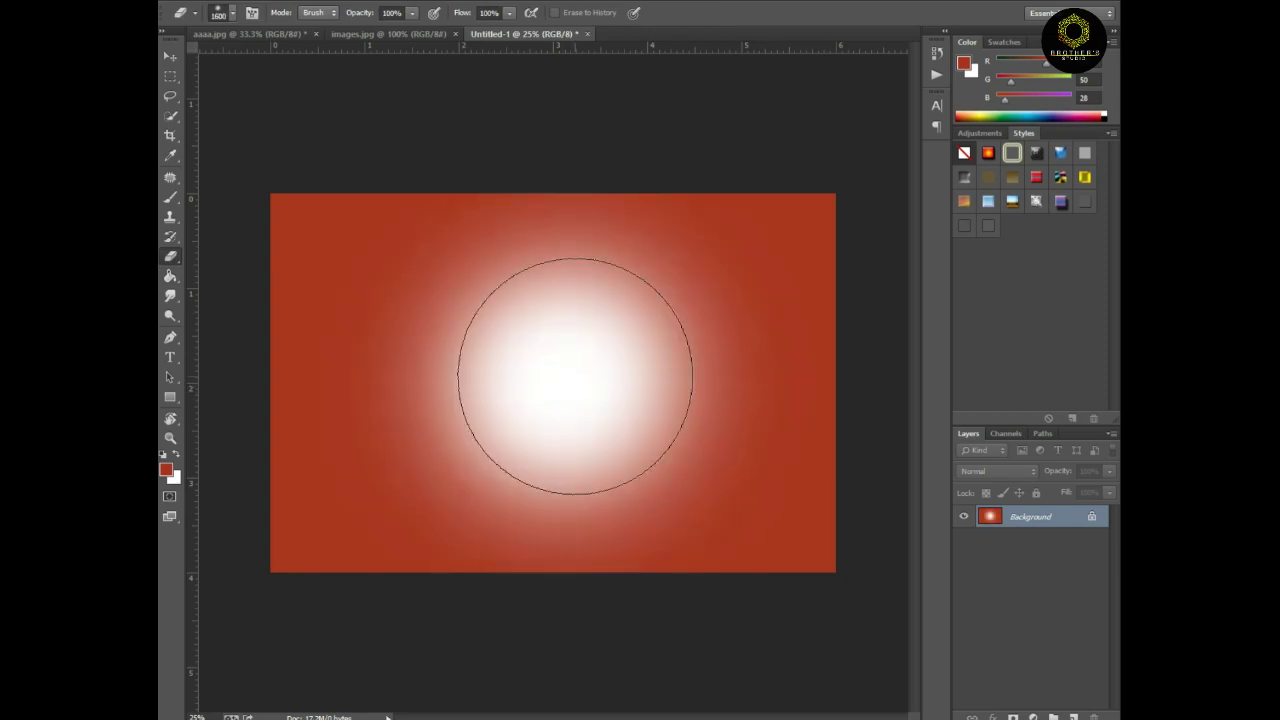
key(ctrl+z)
key(bracketright)
click(564, 384)
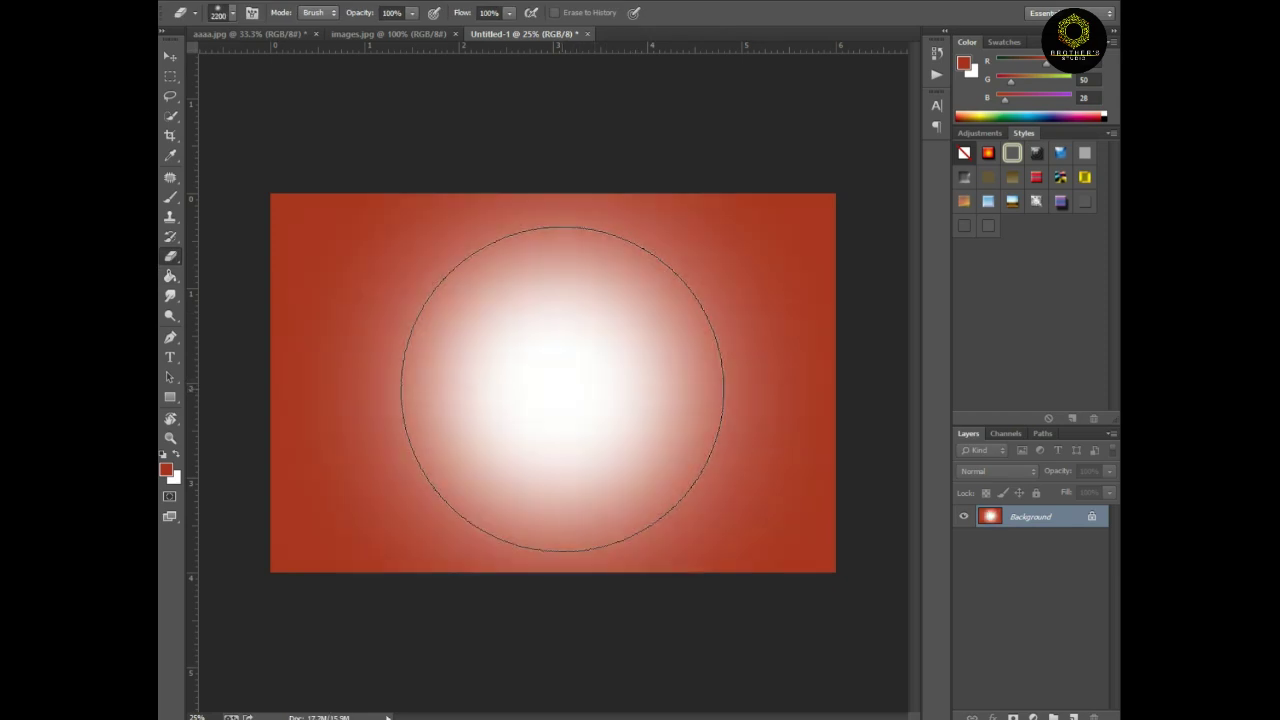
key(ctrl+minus)
key(ctrl+o)
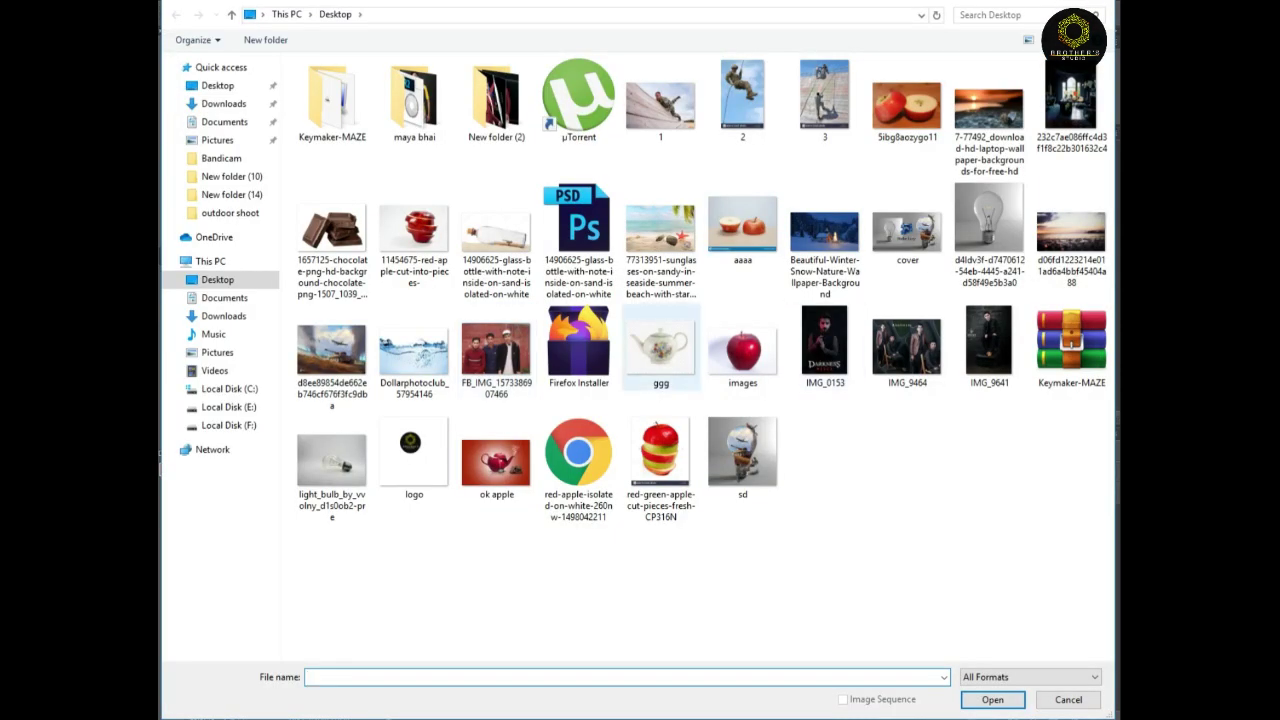
Open ggg.jpg and quick-select the teapot's body, lid and spout
double_click(660, 348)
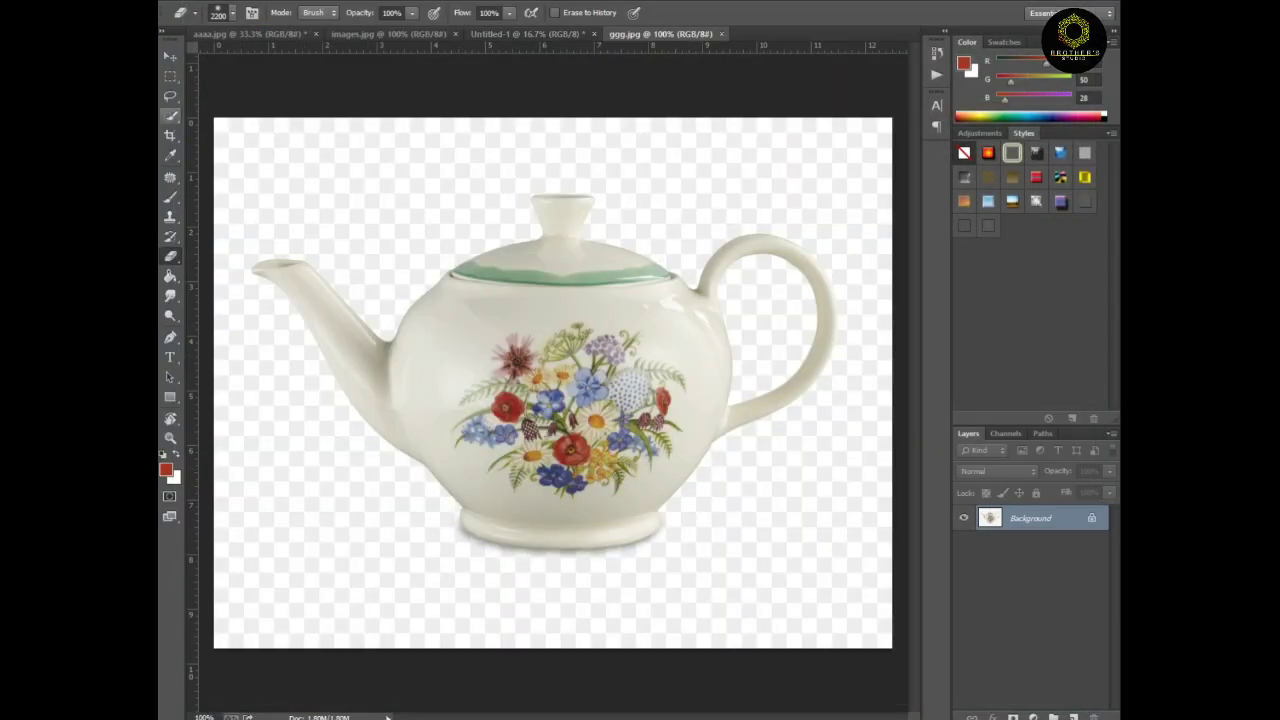
key(w)
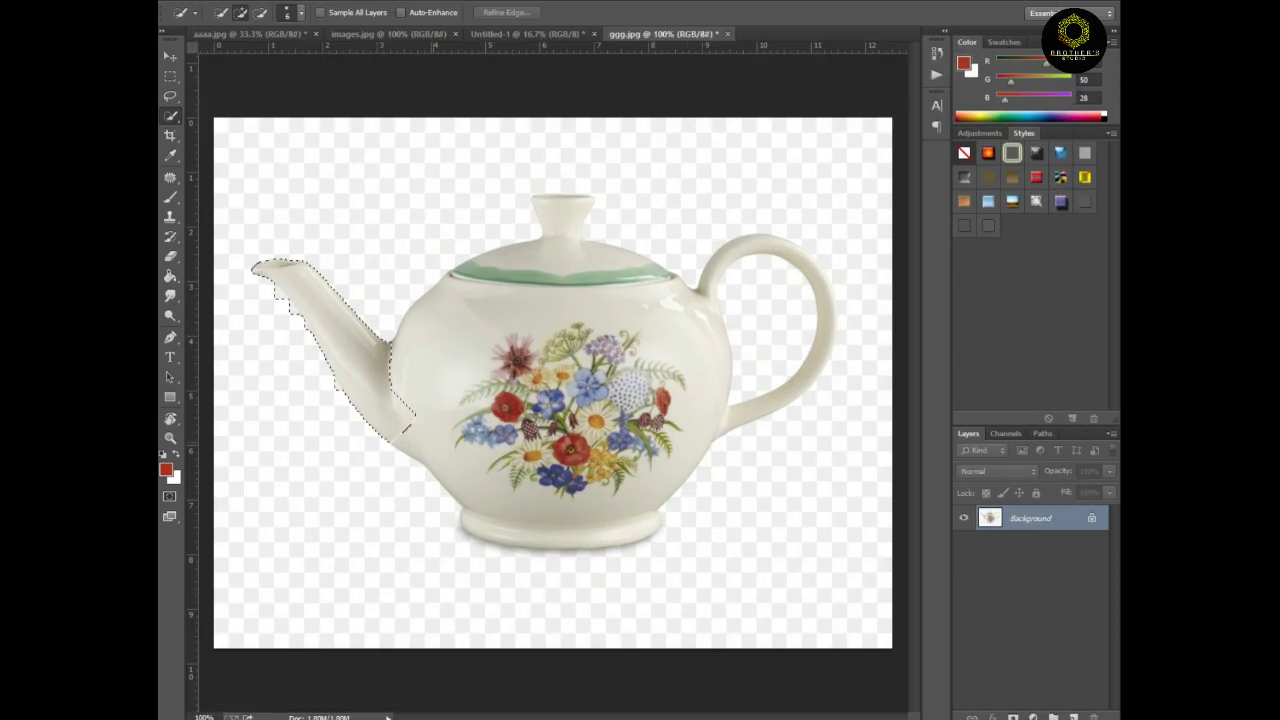
drag(405, 428, 560, 470)
scroll(286, 285, up, 2)
scroll(286, 285, down, 2)
scroll(286, 285, up, 2)
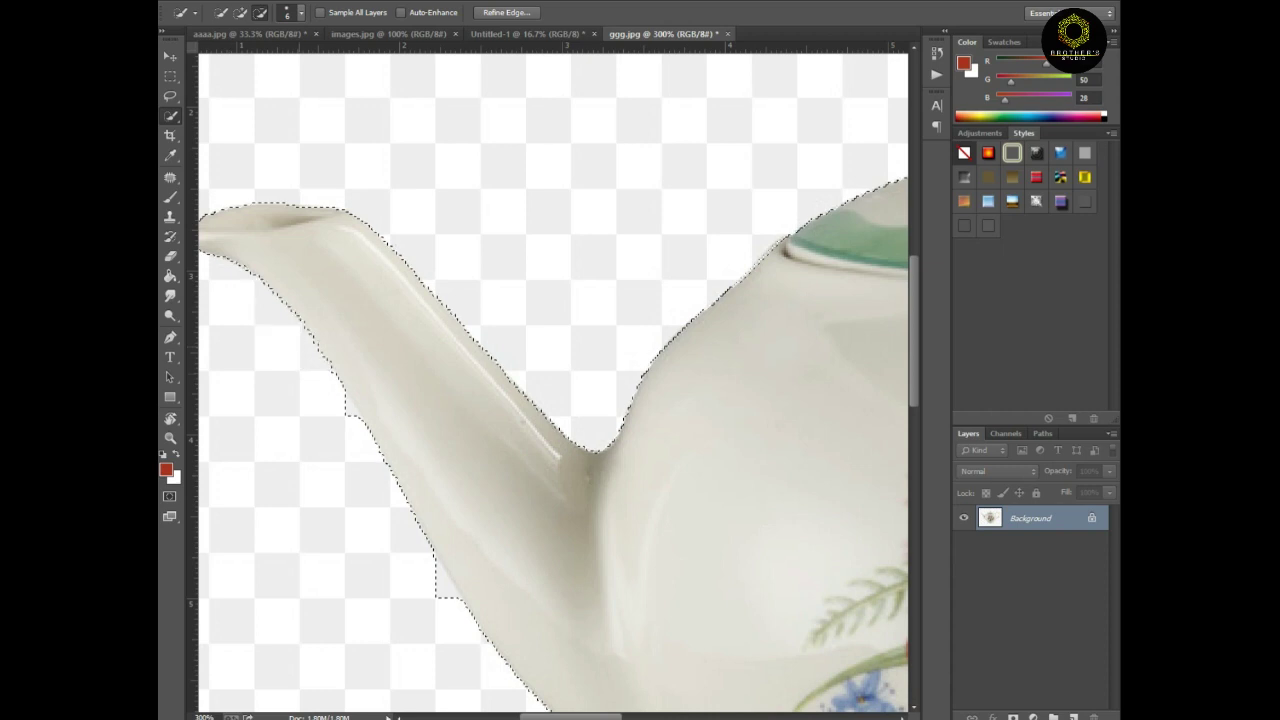
key(ctrl+d)
scroll(550, 380, down, 1)
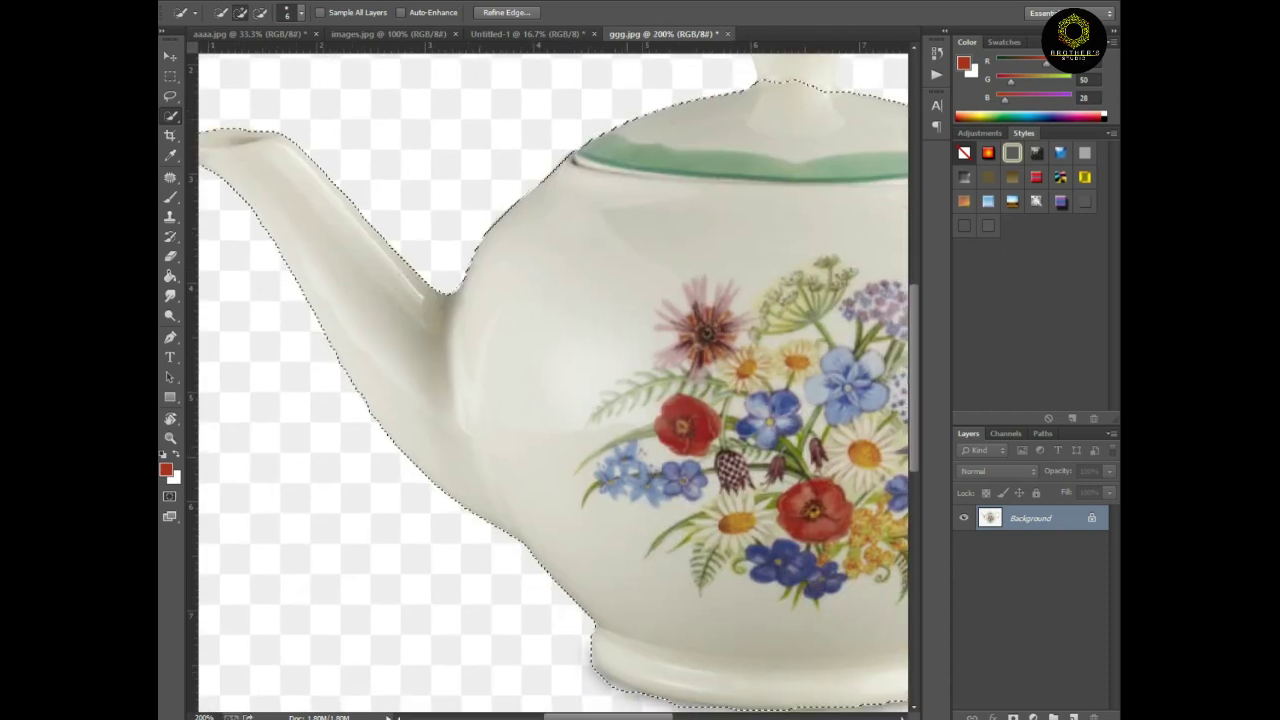
scroll(550, 380, down, 1)
scroll(776, 310, up, 1)
Add the handle, remove the stray area and handle hole, and copy the teapot to Layer 1
drag(700, 180, 860, 420)
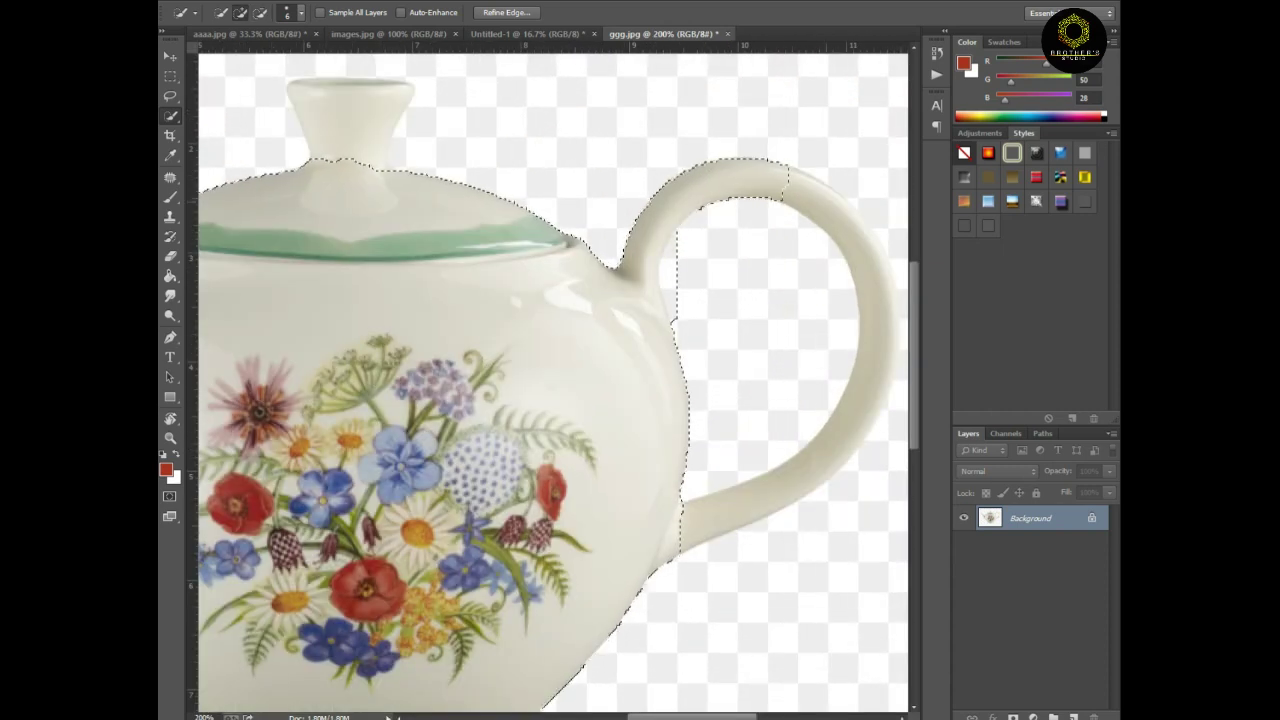
scroll(550, 380, right, 2)
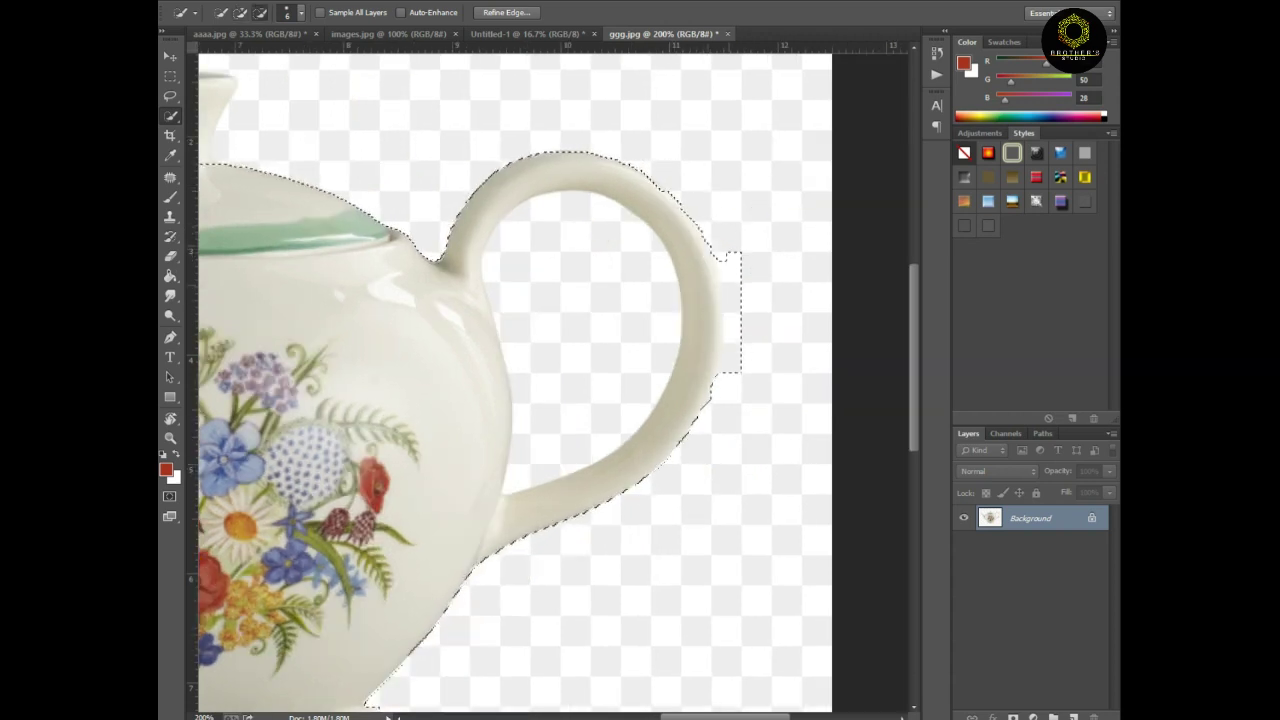
drag(725, 200, 725, 360)
drag(540, 280, 620, 400)
key(ctrl+0)
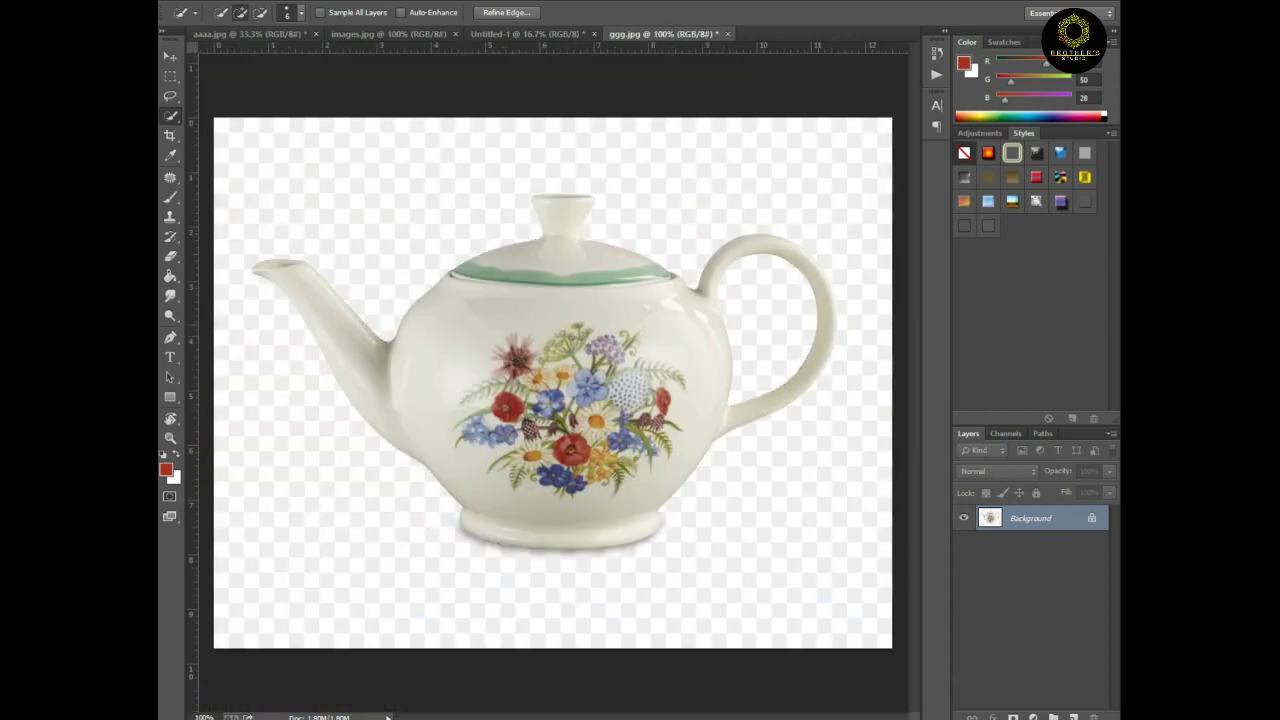
scroll(650, 300, up, 3)
key(ctrl+0)
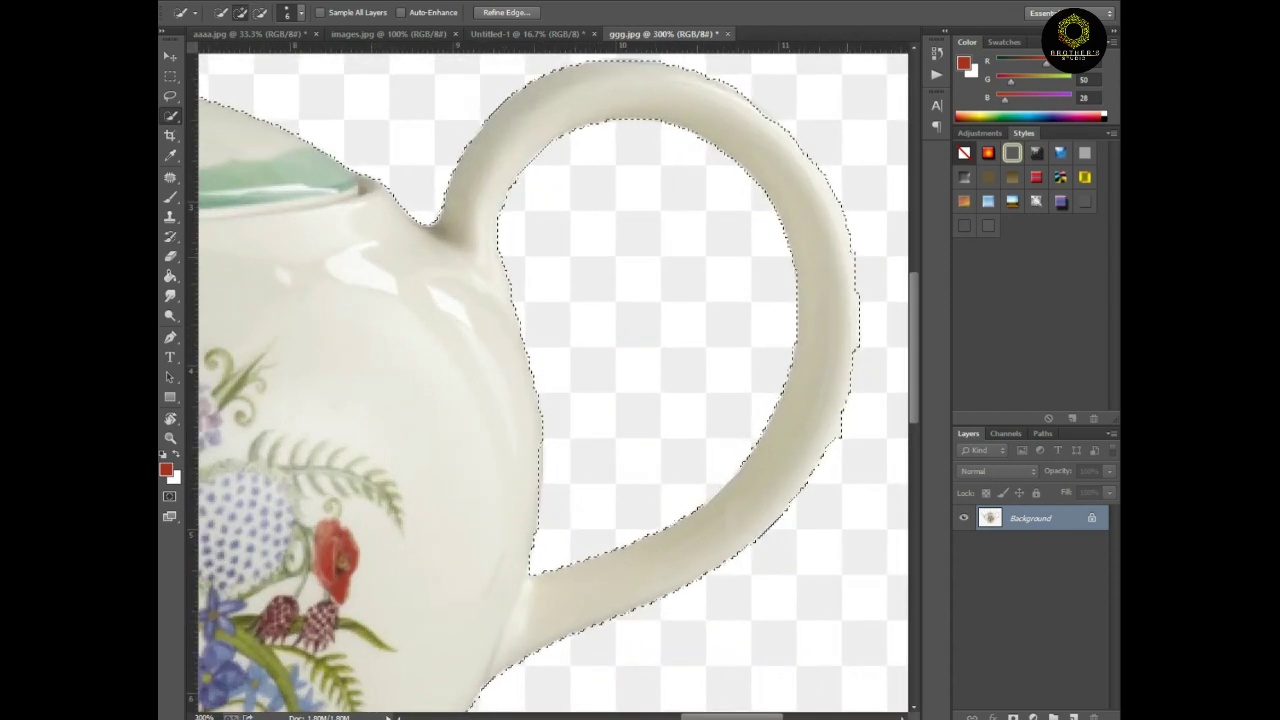
key(ctrl+1)
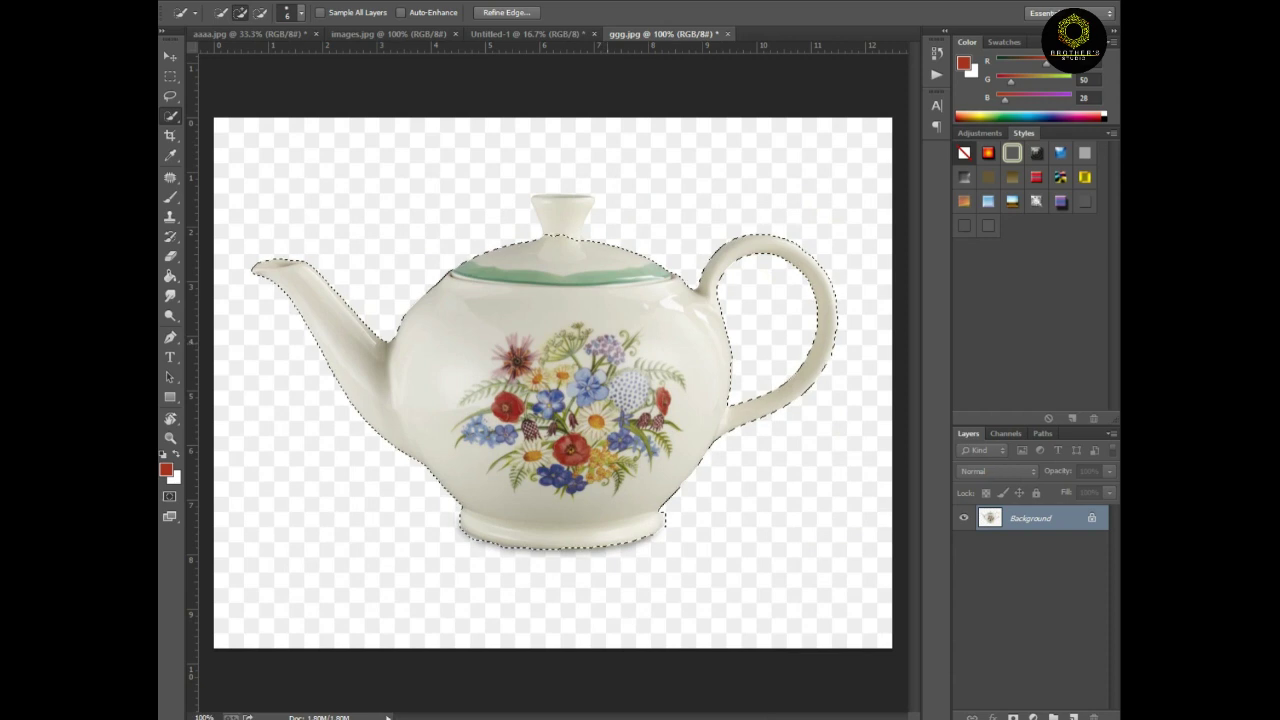
key(ctrl+j)
Bring the teapot into Untitled-1, enlarge it and flip it horizontally
key(v)
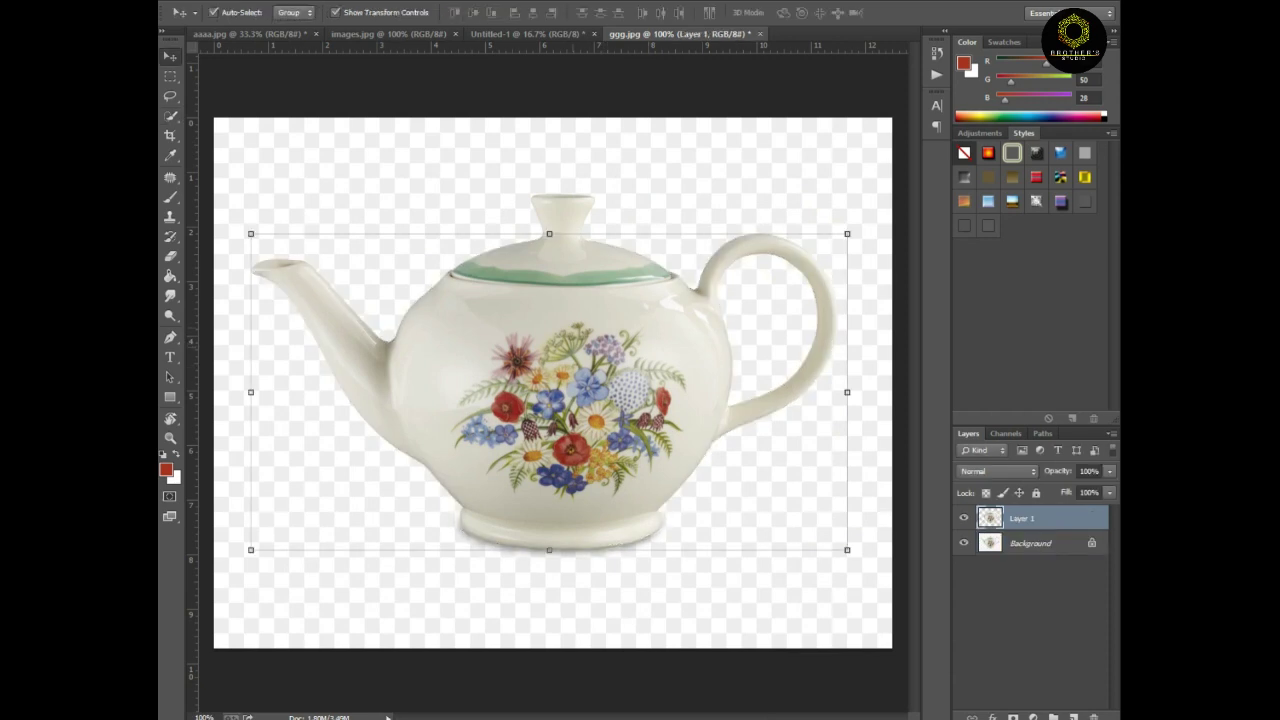
mouse_move(550, 400)
mouse_down()
mouse_move(540, 34)
mouse_move(542, 368)
mouse_up()
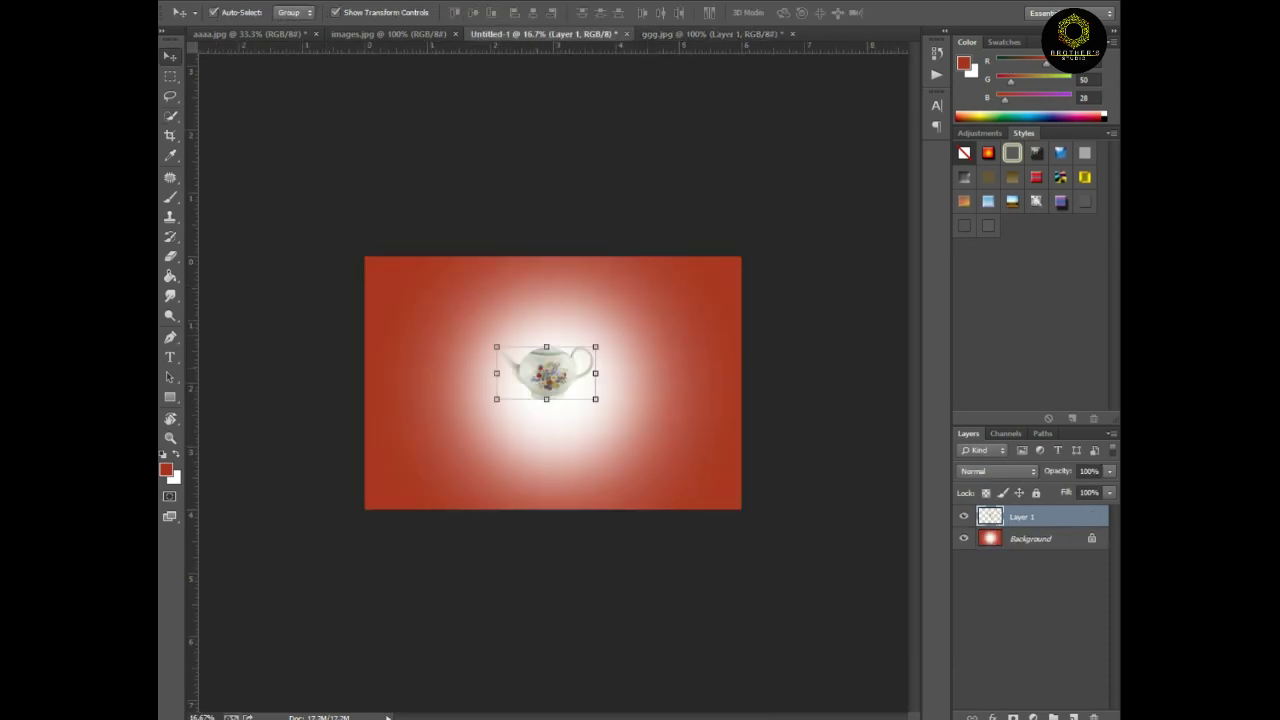
key(ctrl+t)
drag(616, 328, 682, 317)
right_click(544, 374)
click(597, 598)
key(Return)
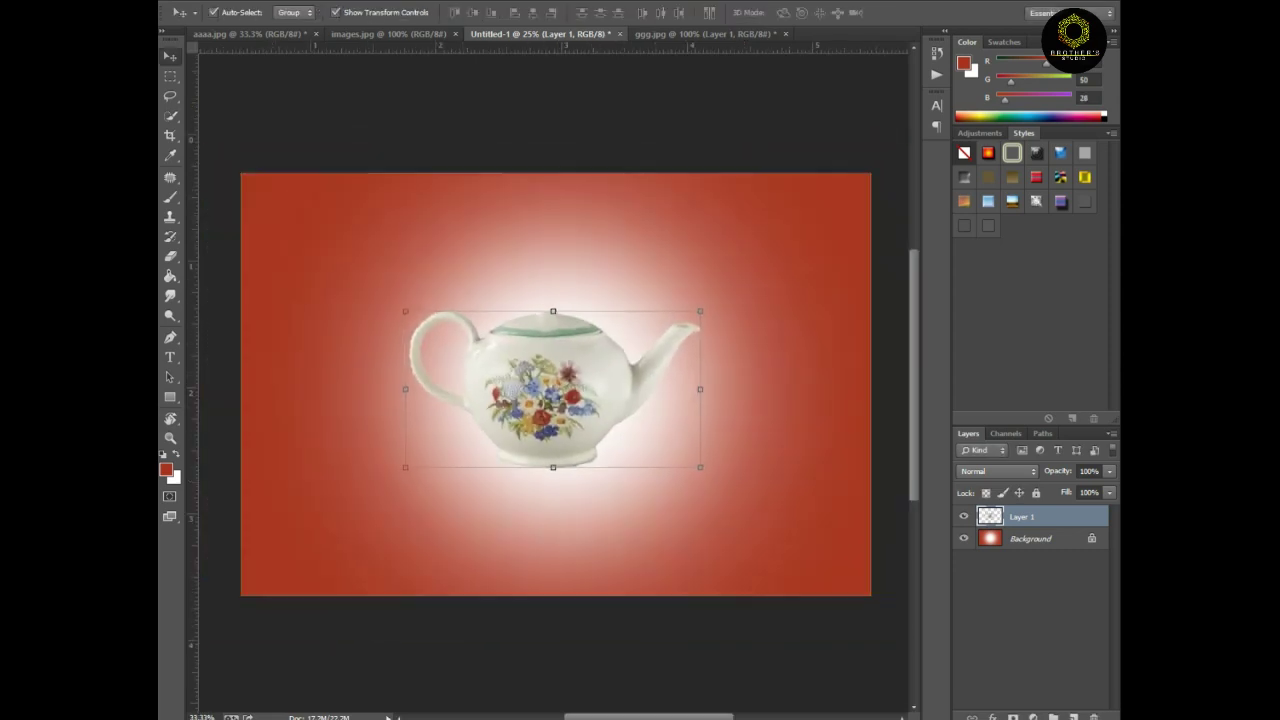
Apply the Camera Raw Filter, then scale the teapot up and centre it on the glow
key(ctrl+shift+a)
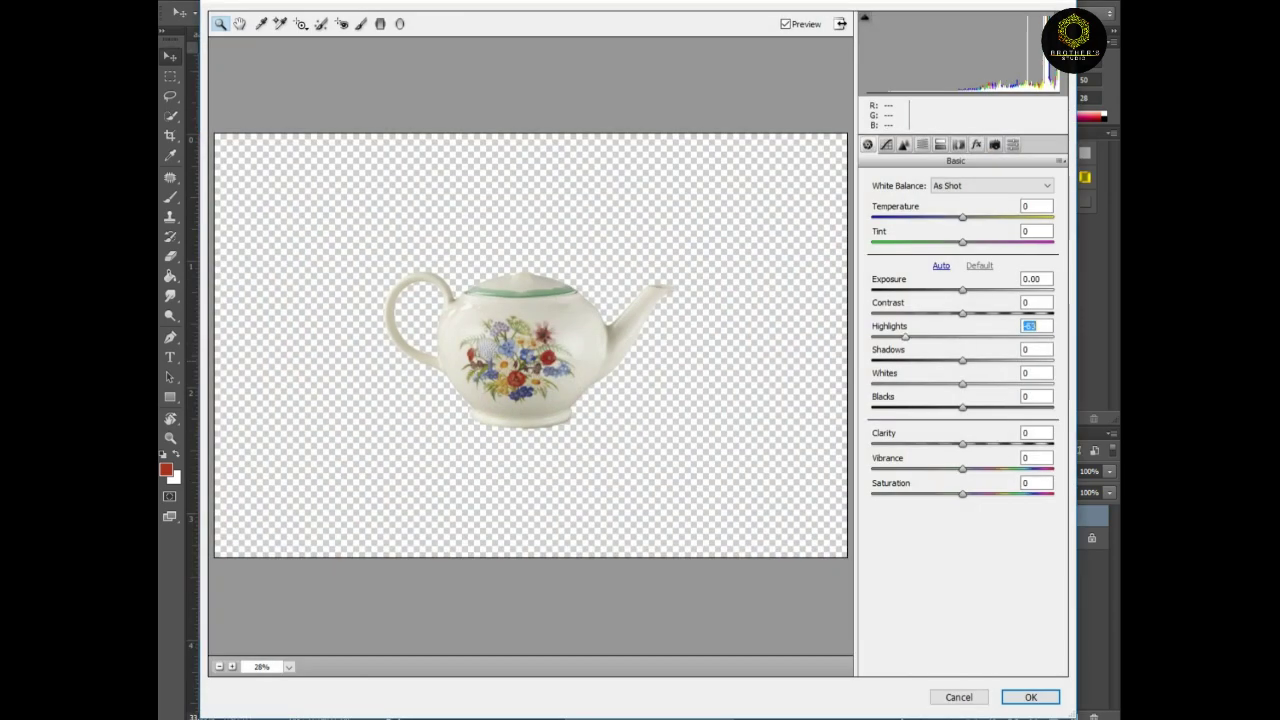
key(Return)
drag(729, 298, 749, 286)
drag(640, 350, 660, 340)
key(Return)
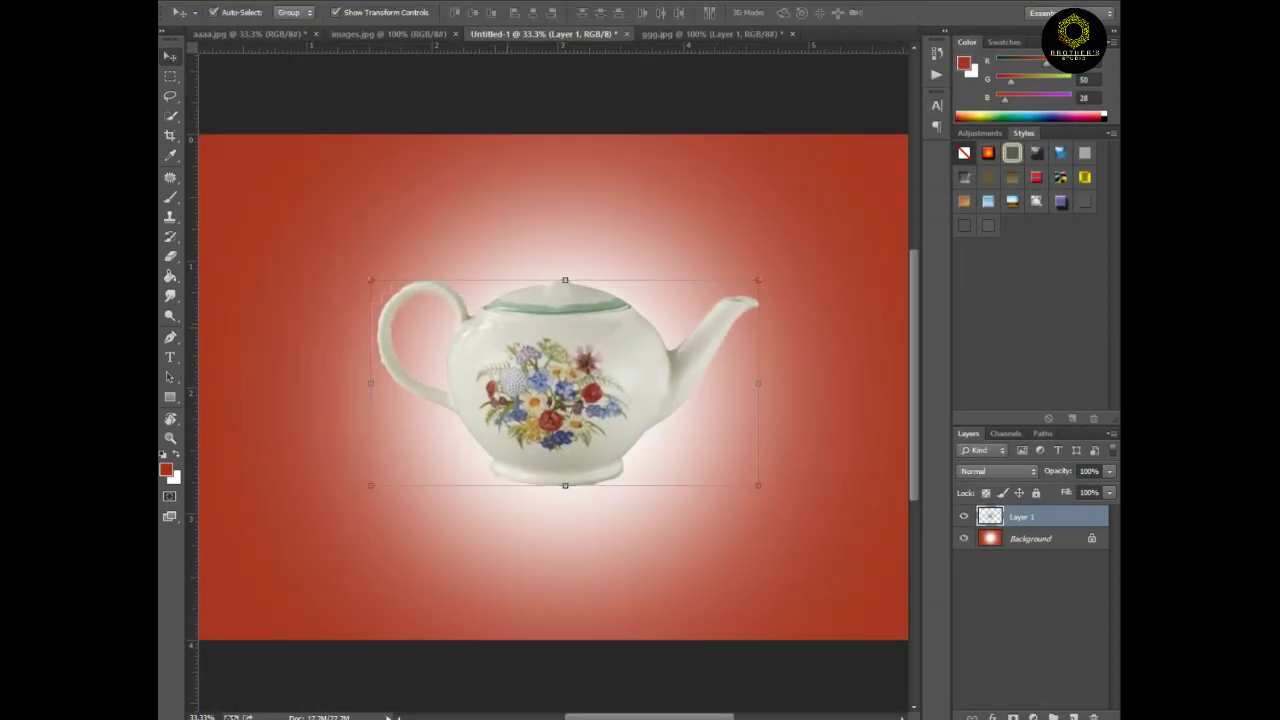
drag(513, 300, 505, 302)
key(ctrl+plus)
key(ctrl+o)
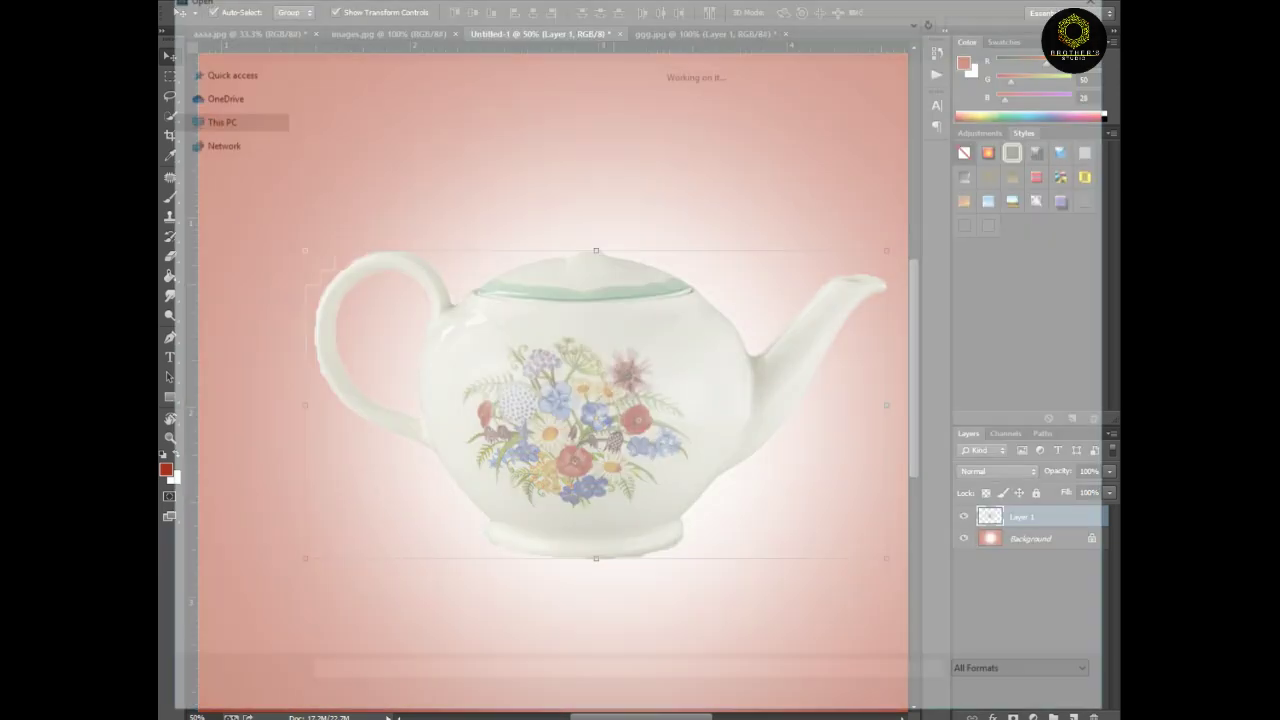
Open images.jpg and copy the selected red apple into the teapot document
double_click(749, 345)
key(ctrl+plus)
key(ctrl+plus)
key(ctrl+plus)
key(w)
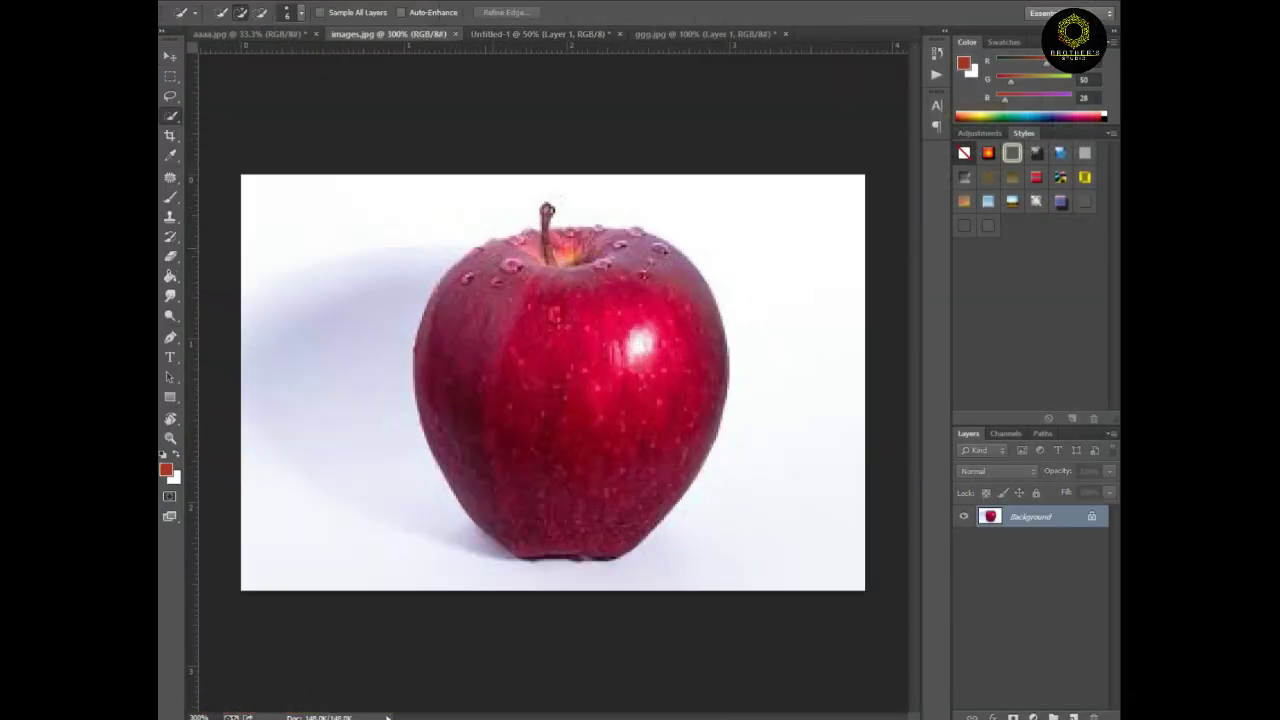
key(ctrl+j)
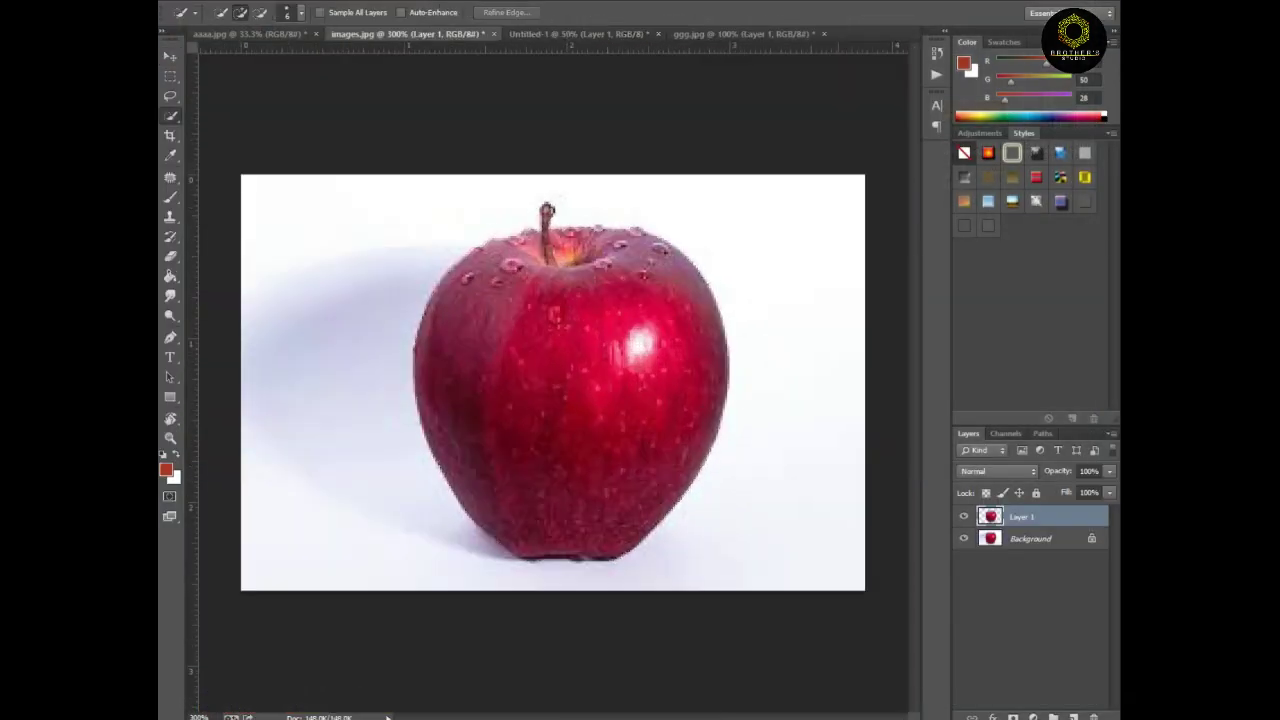
key(ctrl+c)
key(ctrl+Tab)
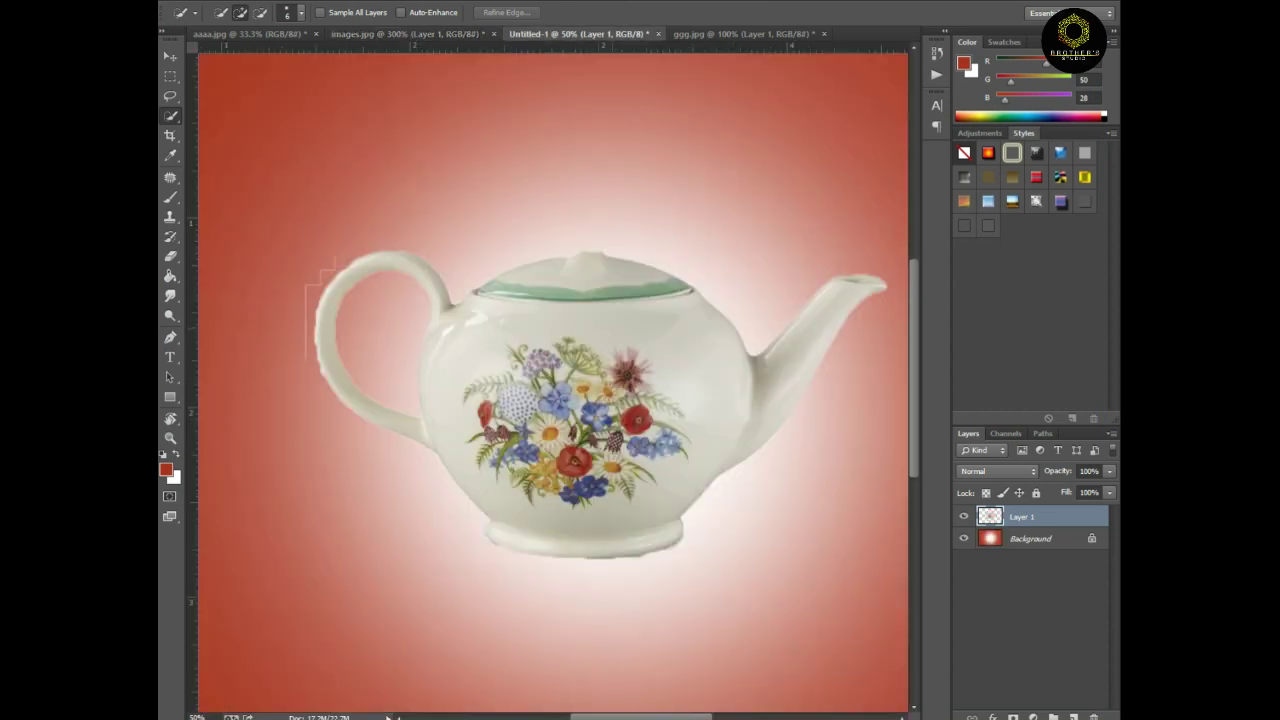
key(ctrl+v)
Scale and widen the apple to cover the teapot body
key(v)
key(ctrl+t)
drag(586, 343, 737, 229)
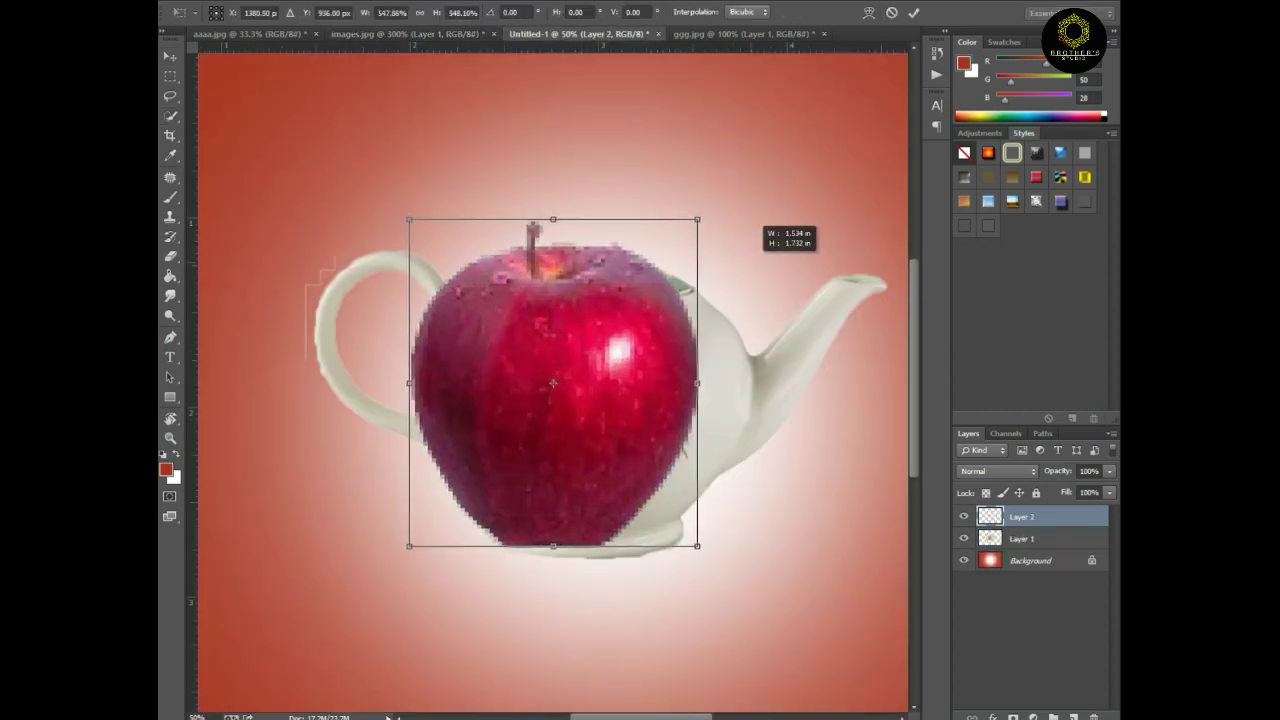
drag(620, 330, 640, 355)
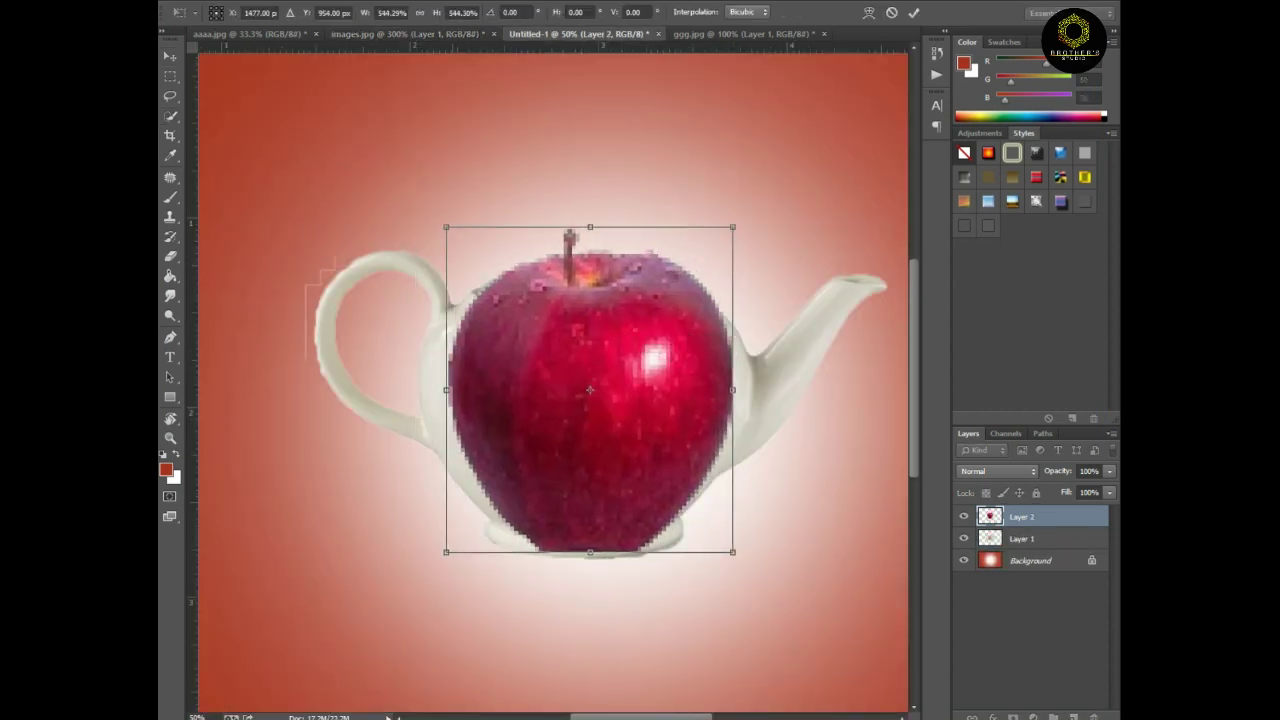
drag(446, 390, 423, 390)
drag(733, 390, 753, 390)
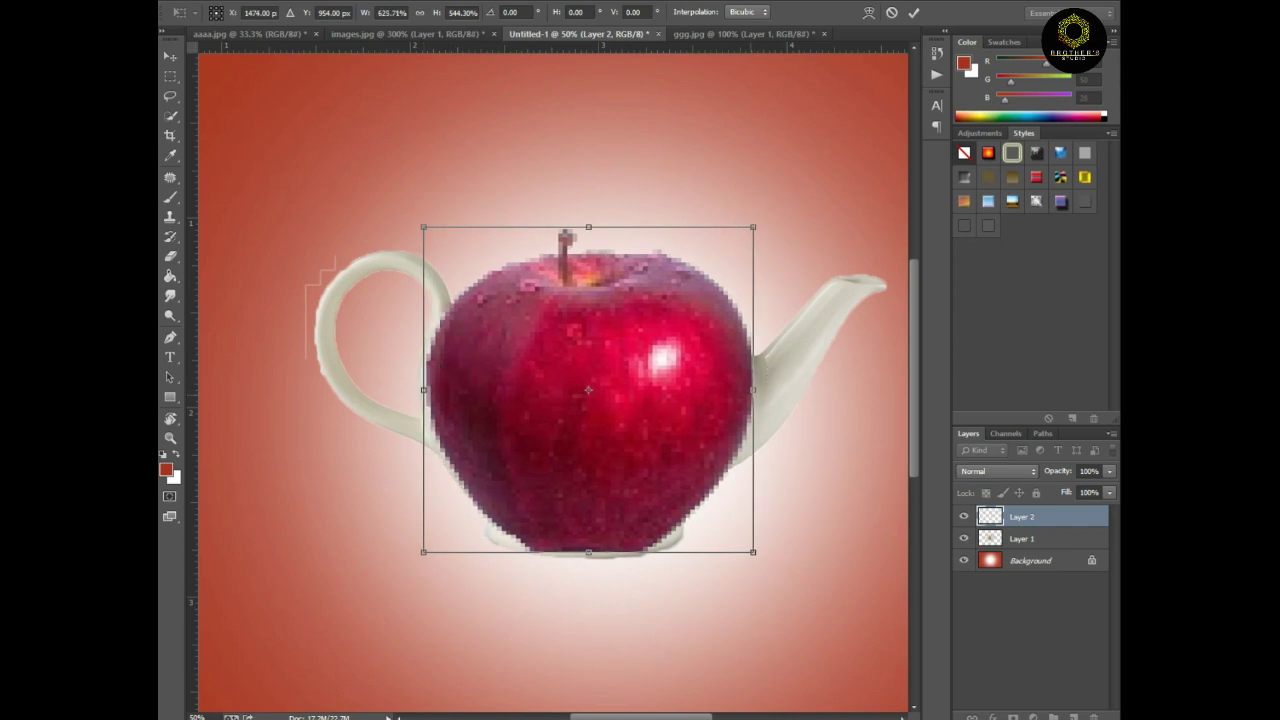
drag(423, 551, 420, 560)
Warp the apple so its base widens over the teapot between handle and spout
right_click(628, 363)
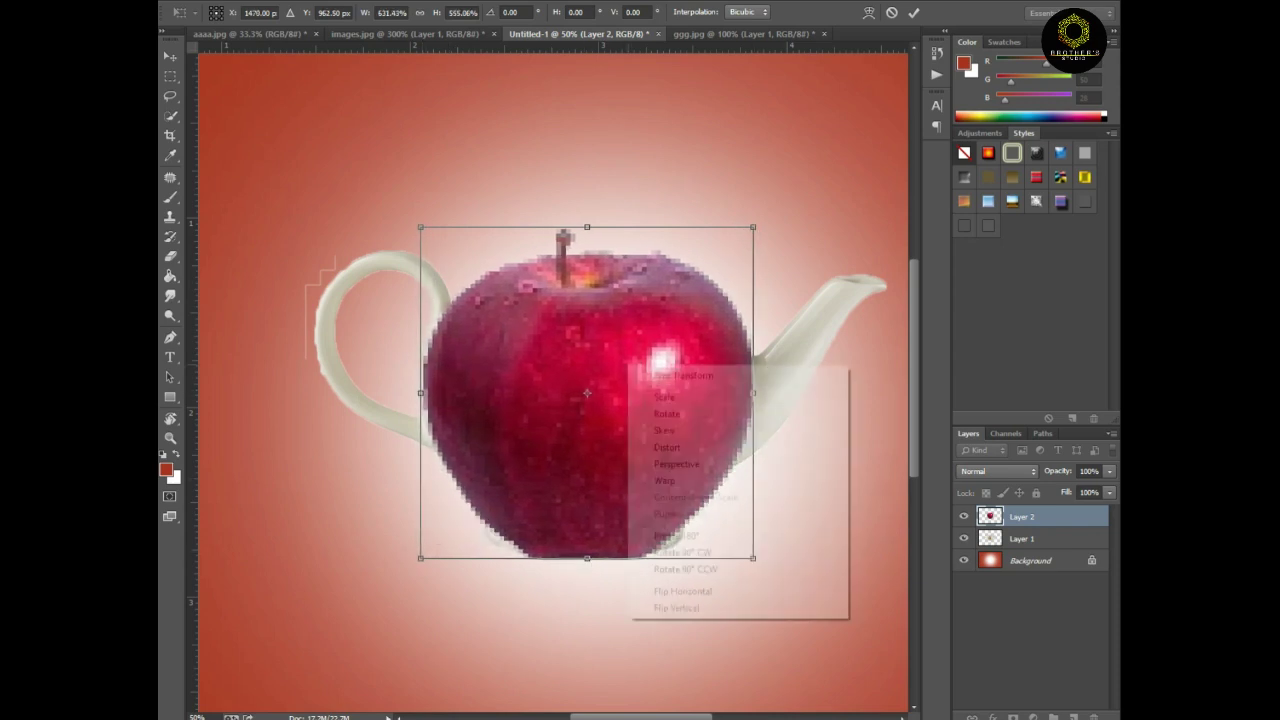
click(665, 481)
drag(643, 560, 691, 547)
drag(531, 560, 486, 558)
drag(689, 548, 691, 556)
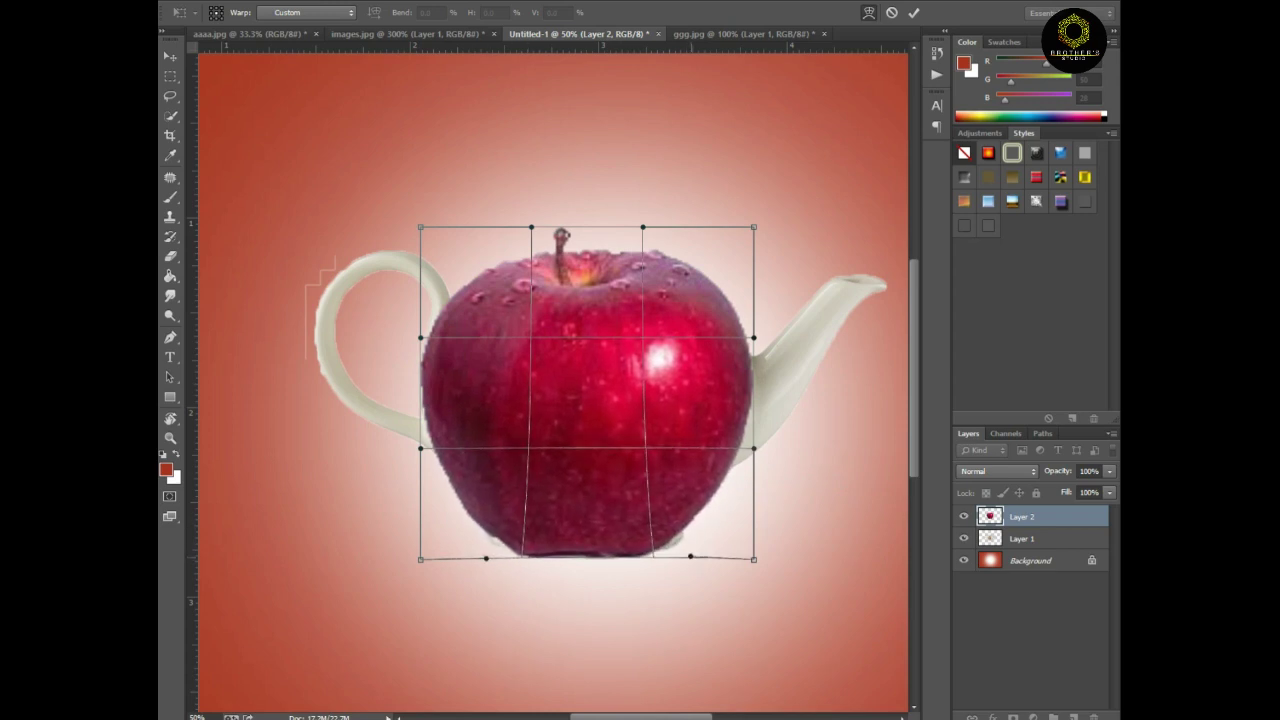
key(Return)
key(ctrl+minus)
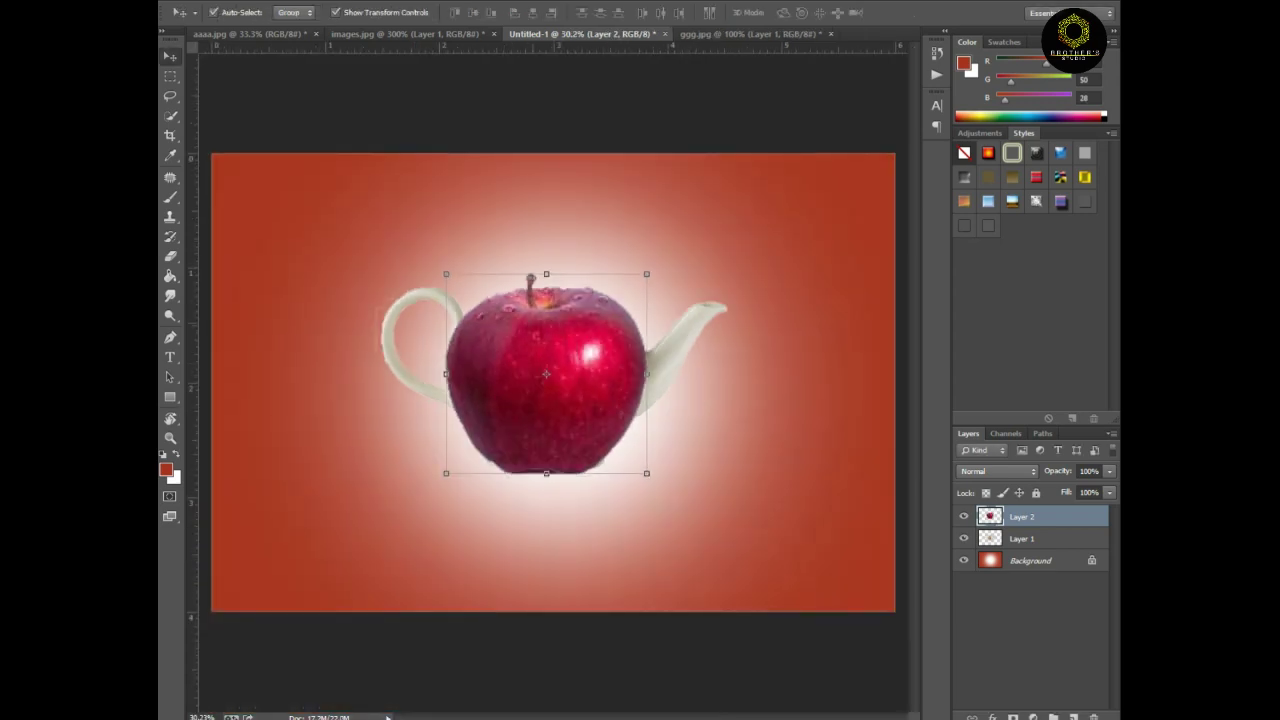
Trace the apple with the Pen tool and delete the stem and edges outside the path
key(ctrl+plus)
key(ctrl+plus)
key(p)
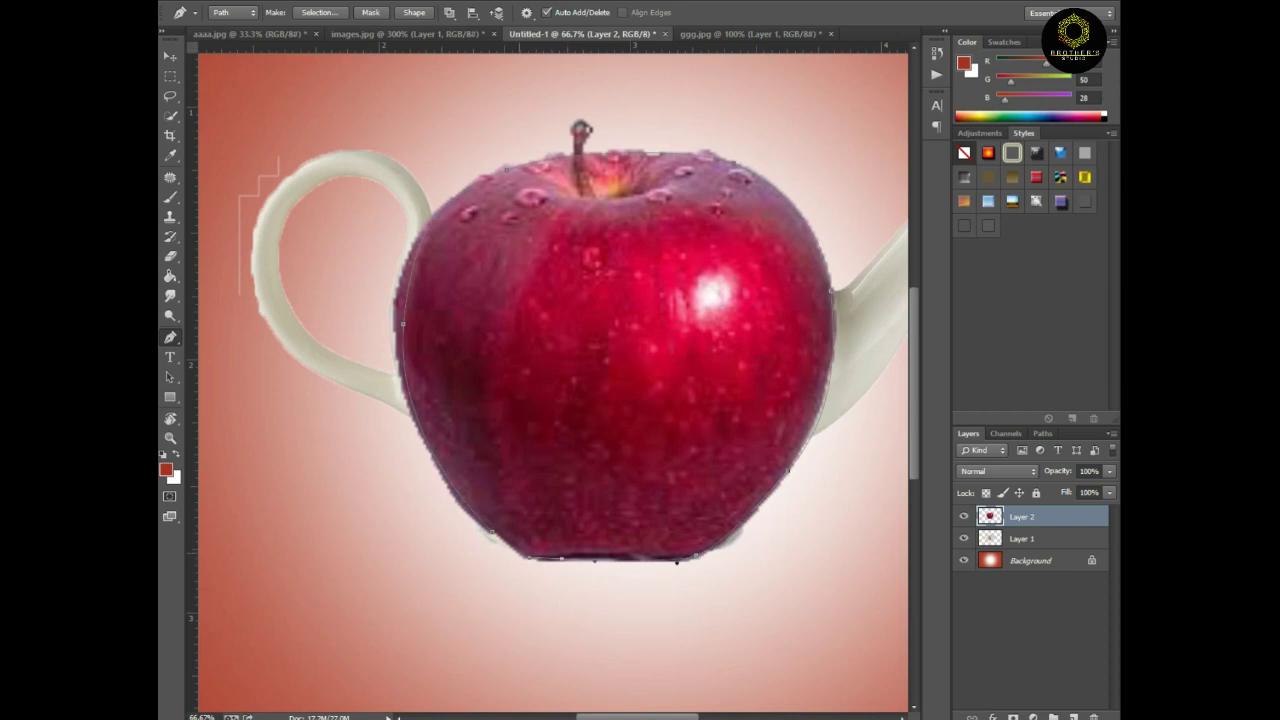
key(ctrl+Return)
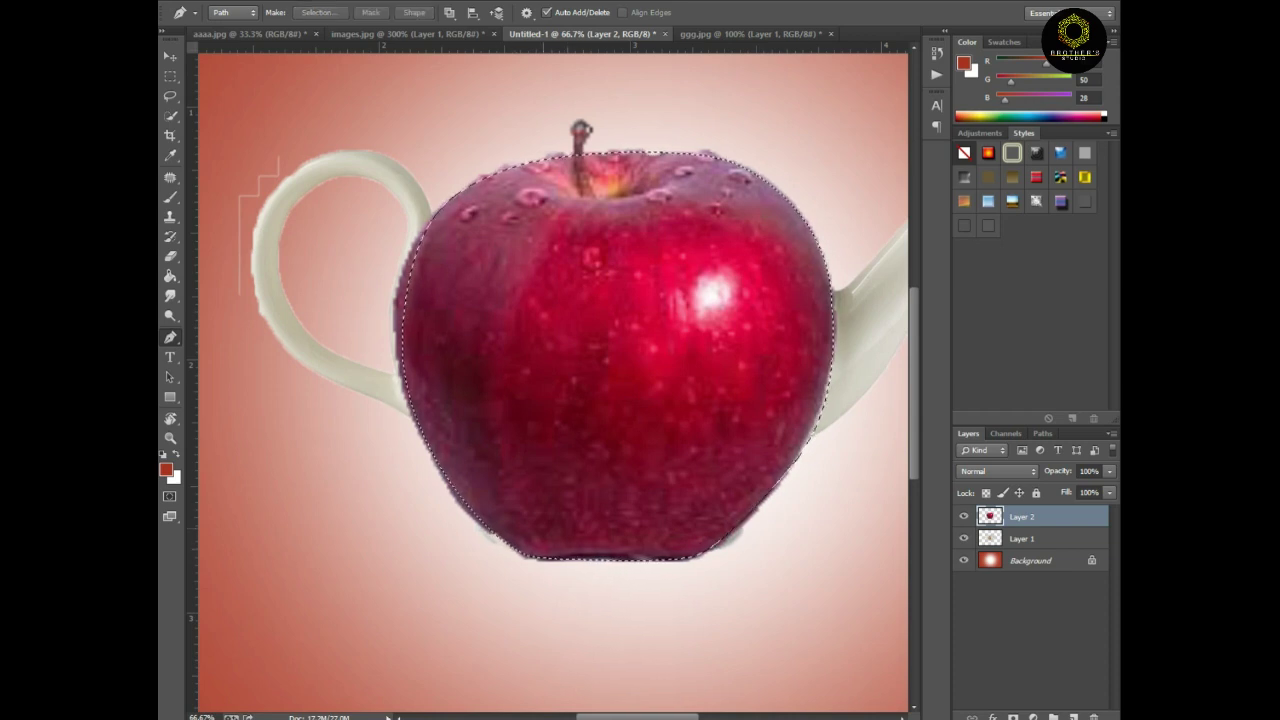
key(ctrl+shift+i)
key(Delete)
key(ctrl+d)
key(ctrl+minus)
key(ctrl+plus)
Warp the apple's left side and bottom into a fuller, flatter body
key(ctrl+t)
right_click(514, 282)
click(556, 400)
drag(401, 294, 375, 284)
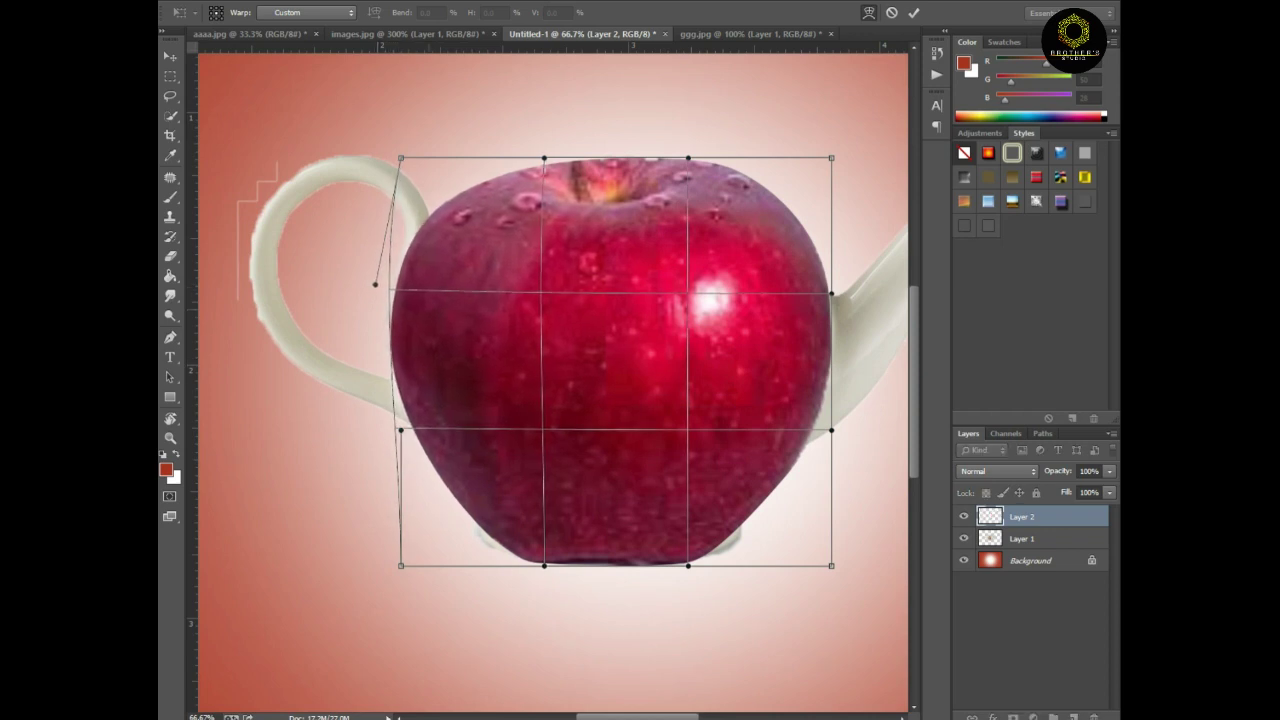
drag(553, 385, 507, 399)
drag(641, 578, 683, 569)
drag(497, 579, 479, 576)
key(Return)
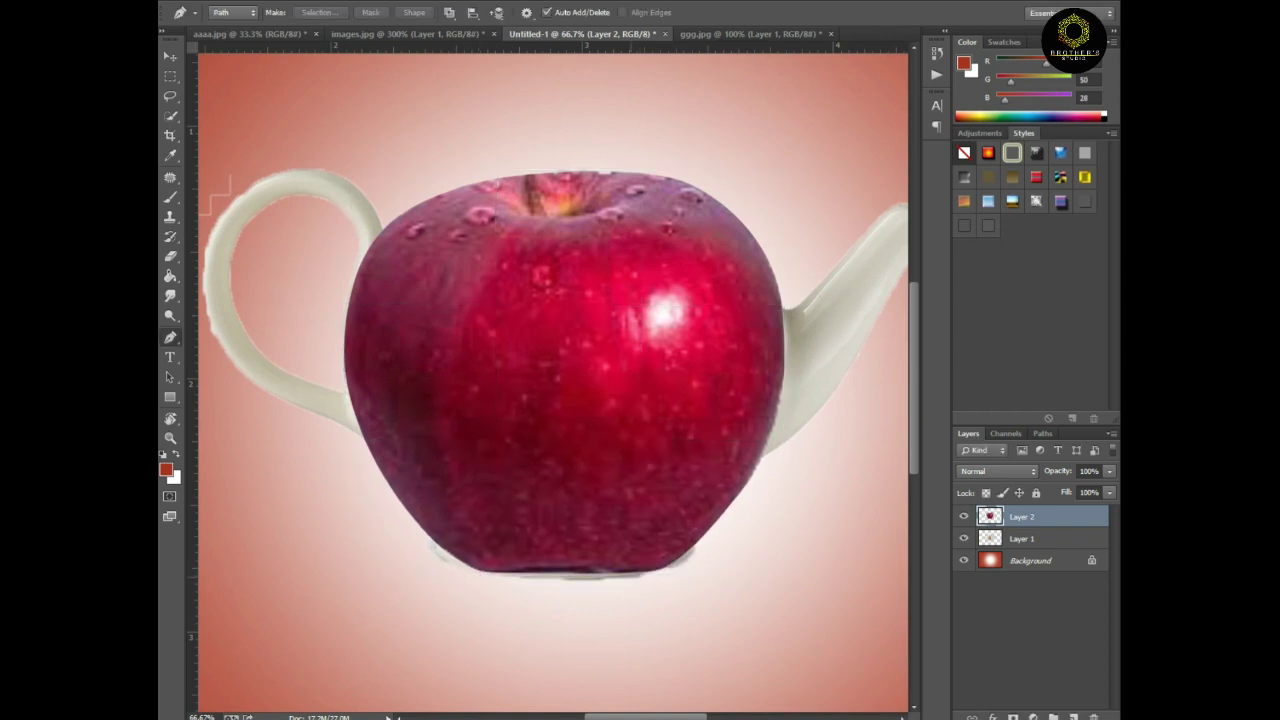
key(ctrl+minus)
key(ctrl+minus)
key(ctrl+minus)
key(ctrl+plus)
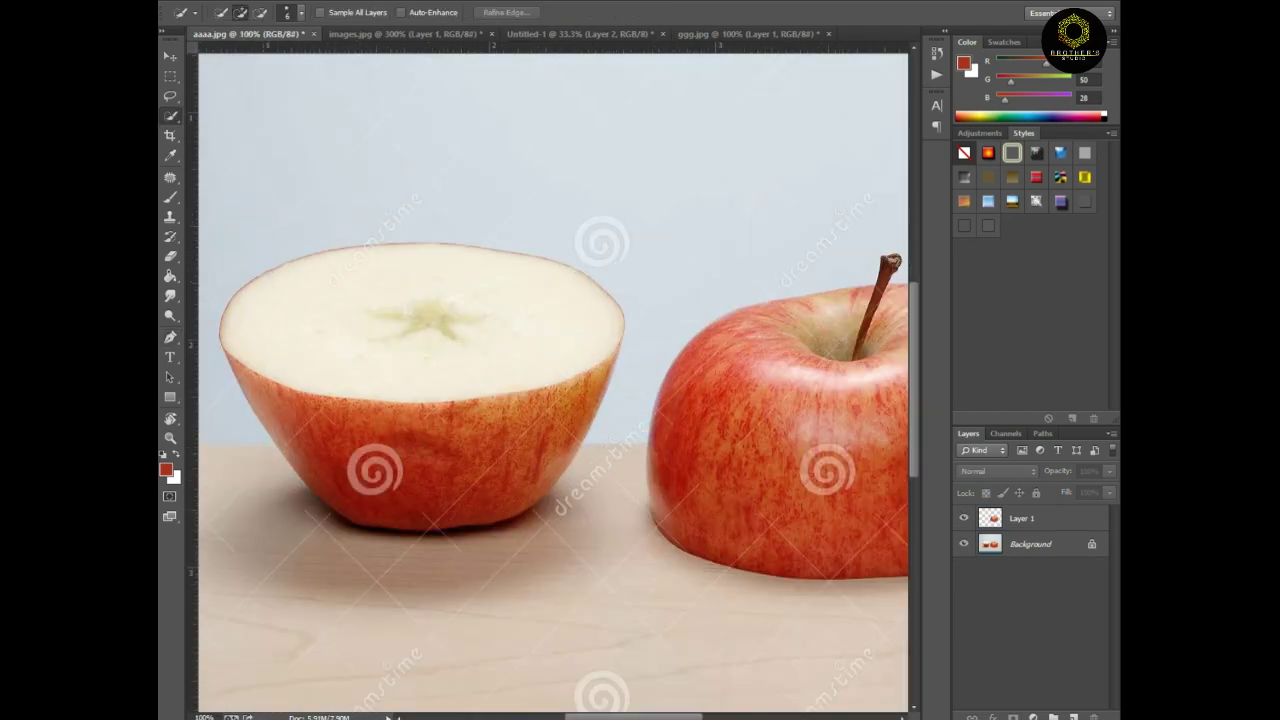
Quick-select a cut apple half in aaaa.jpg, copy it and close the photo
click(1021, 518)
key(v)
drag(792, 334, 740, 318)
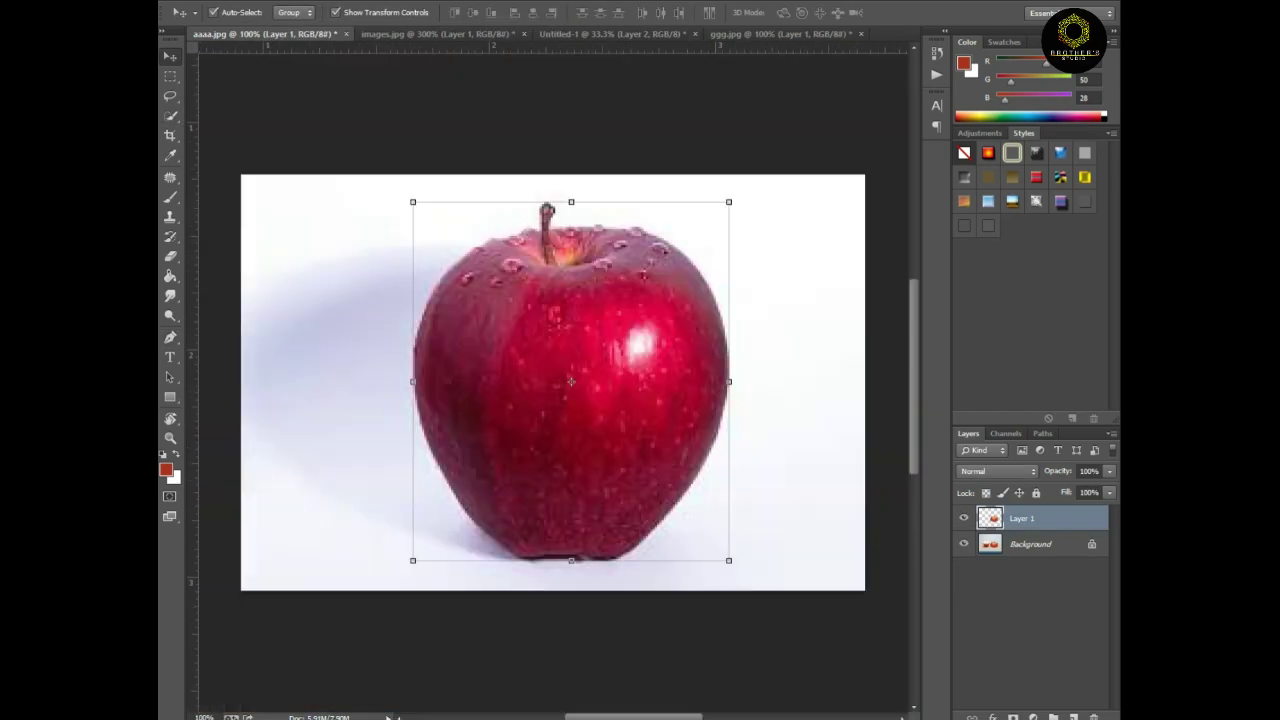
key(ctrl+Tab)
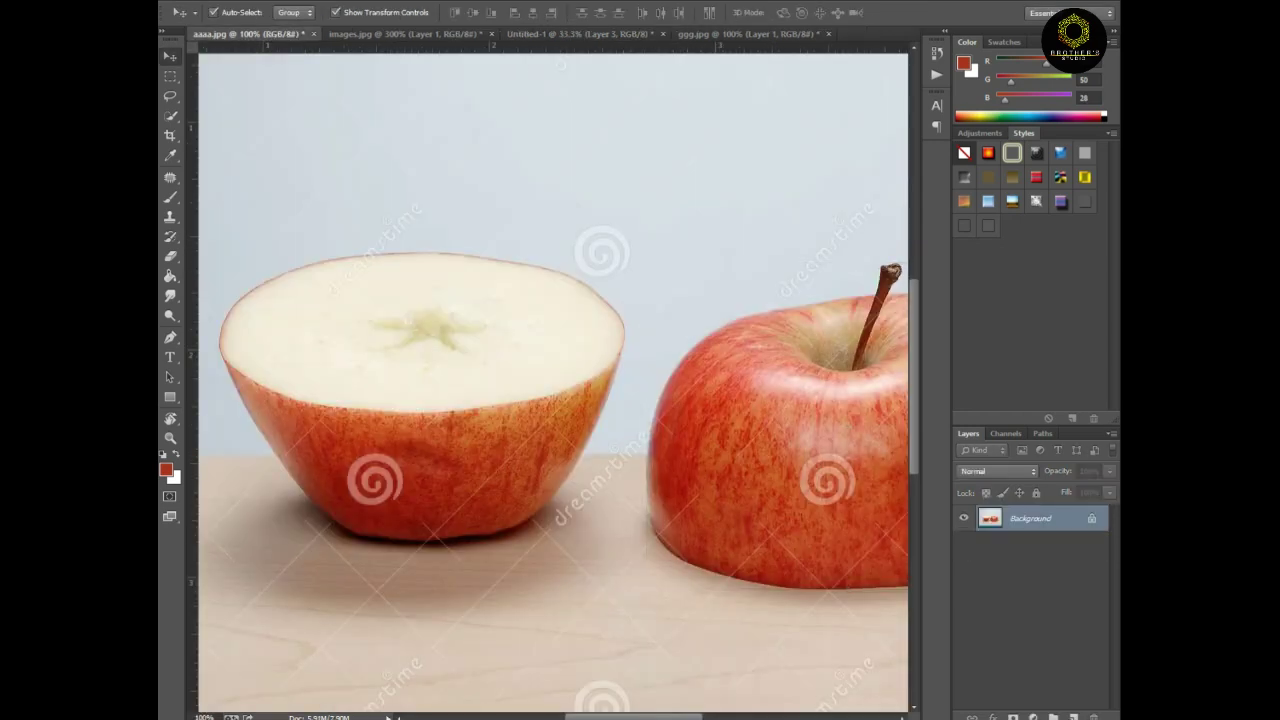
key(w)
key(ctrl+j)
key(ctrl+w)
click(640, 266)
Paste the apple half into Untitled-1 and move it onto the top of the apple body
key(ctrl+v)
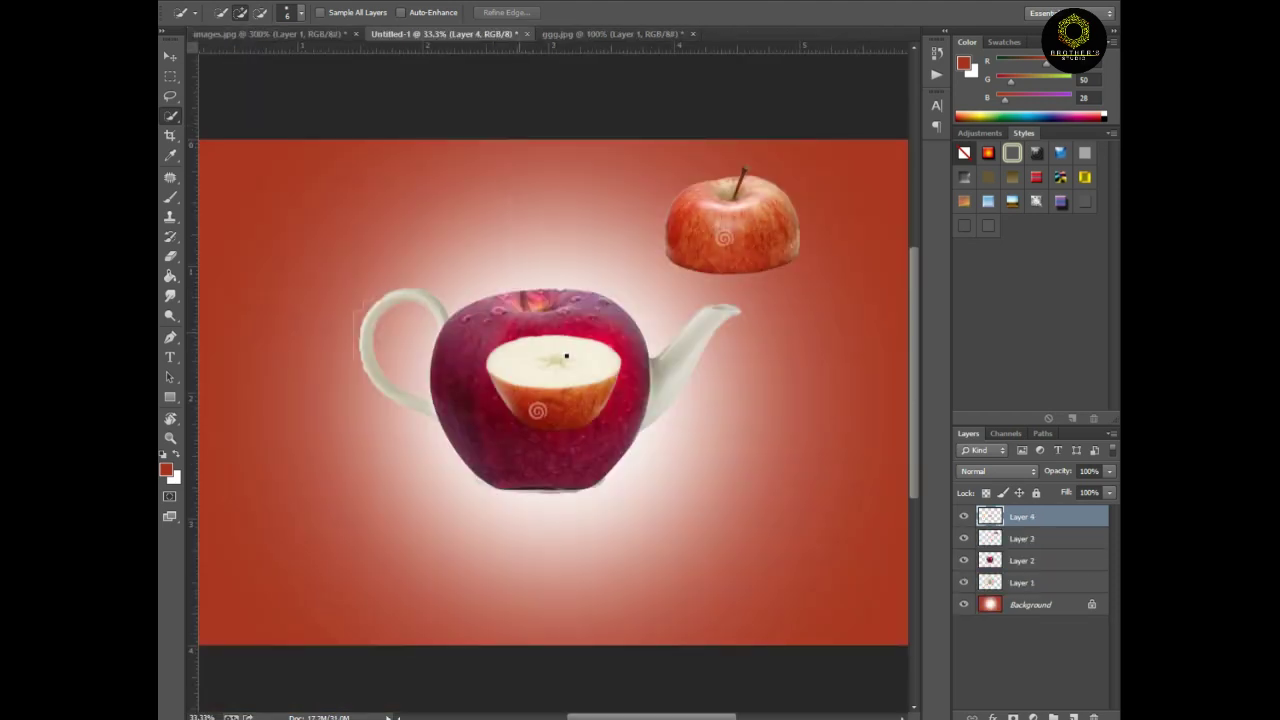
key(ctrl+plus)
key(v)
drag(620, 465, 591, 369)
key(ctrl+plus)
key(p)
drag(616, 427, 653, 419)
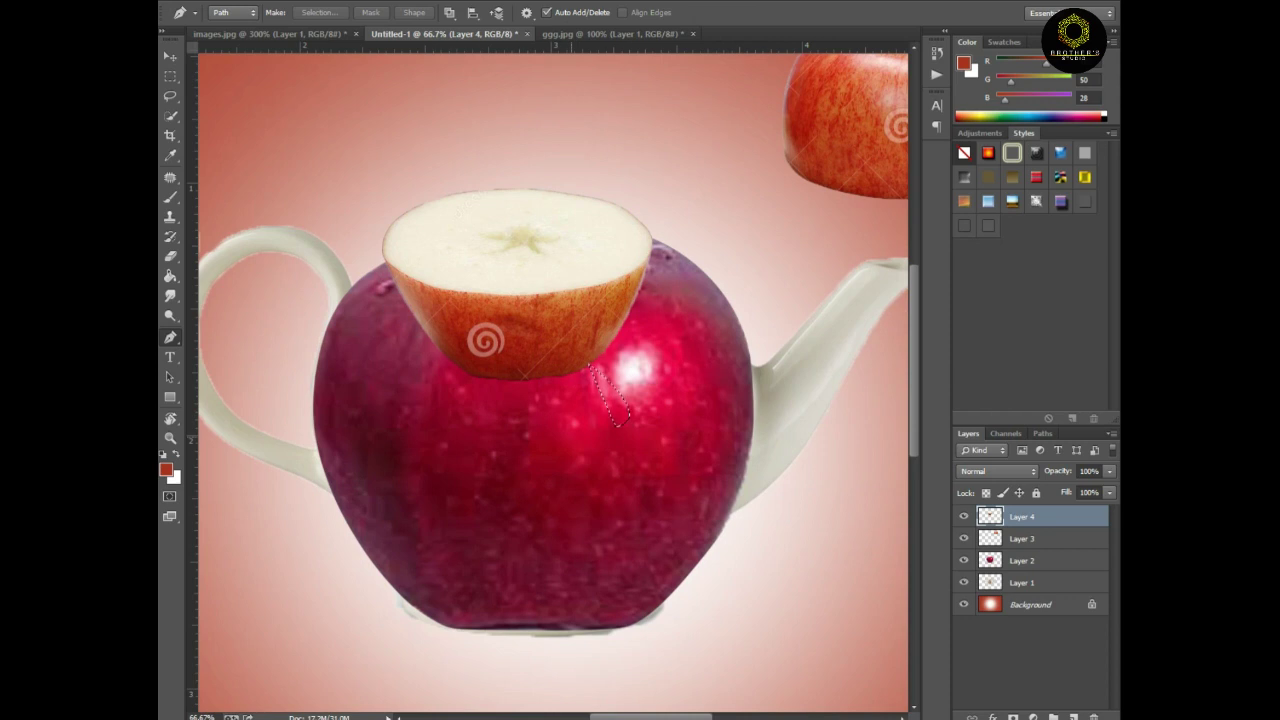
Fine-tune the apple half with Free Transform and preview a redder tint in Hue/Saturation
key(ctrl+plus)
key(ctrl+t)
key(ctrl+minus)
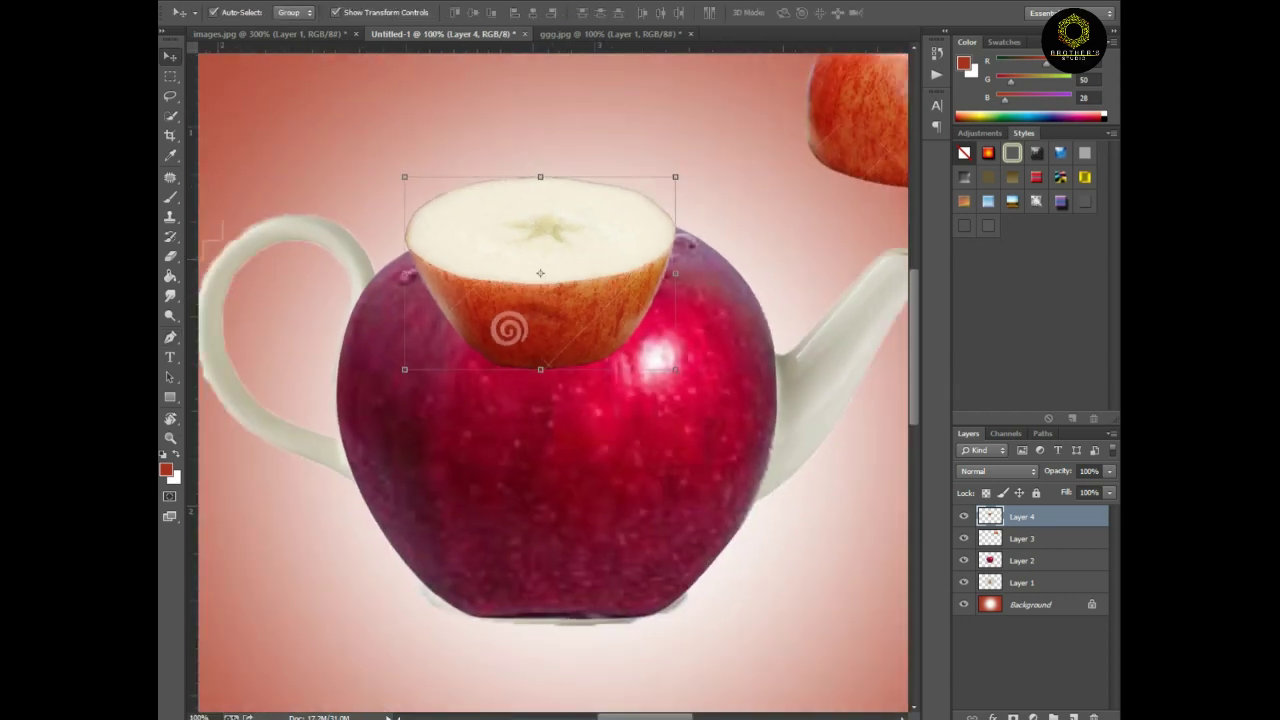
key(ctrl+minus)
key(ctrl+minus)
key(Return)
key(ctrl+plus)
key(ctrl+u)
Shift the cut slice's hue to -26 with small saturation and lightness tweaks
text(-26)
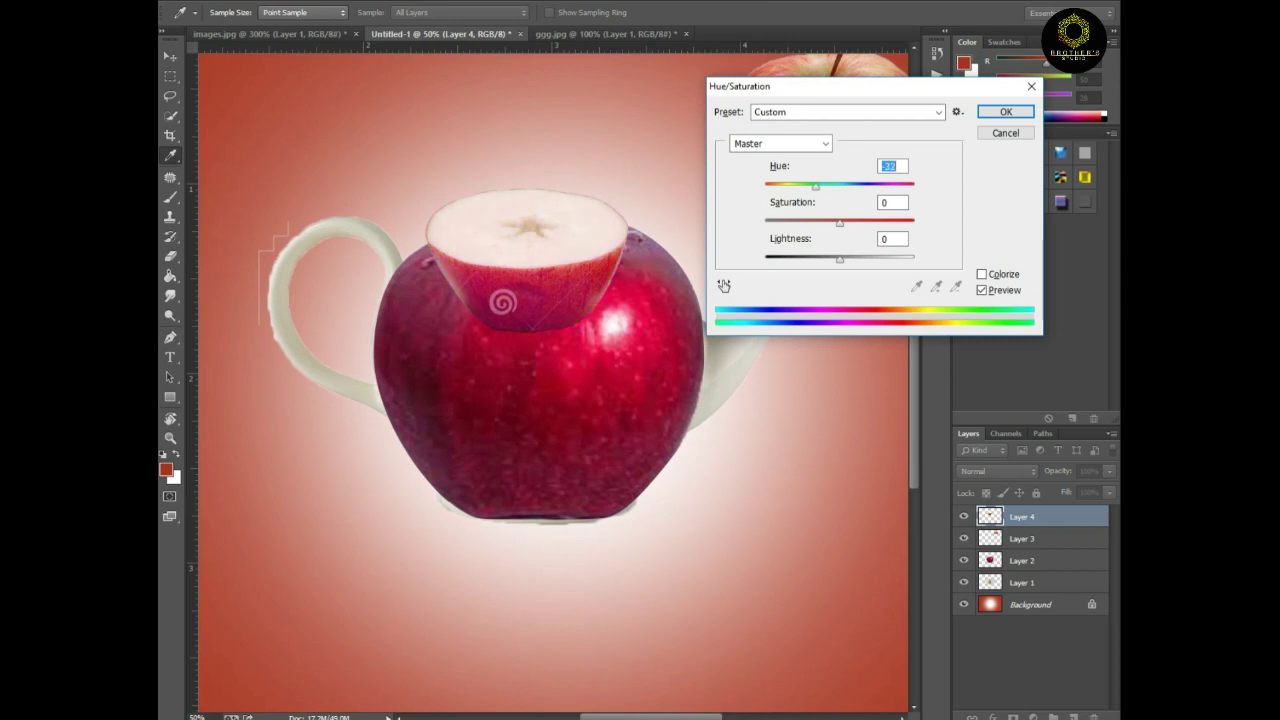
key(Tab)
key(Down)
key(Up)
key(Up)
key(Return)
Nudge the slice right and down and warp its lower edge upward
key(ctrl+t)
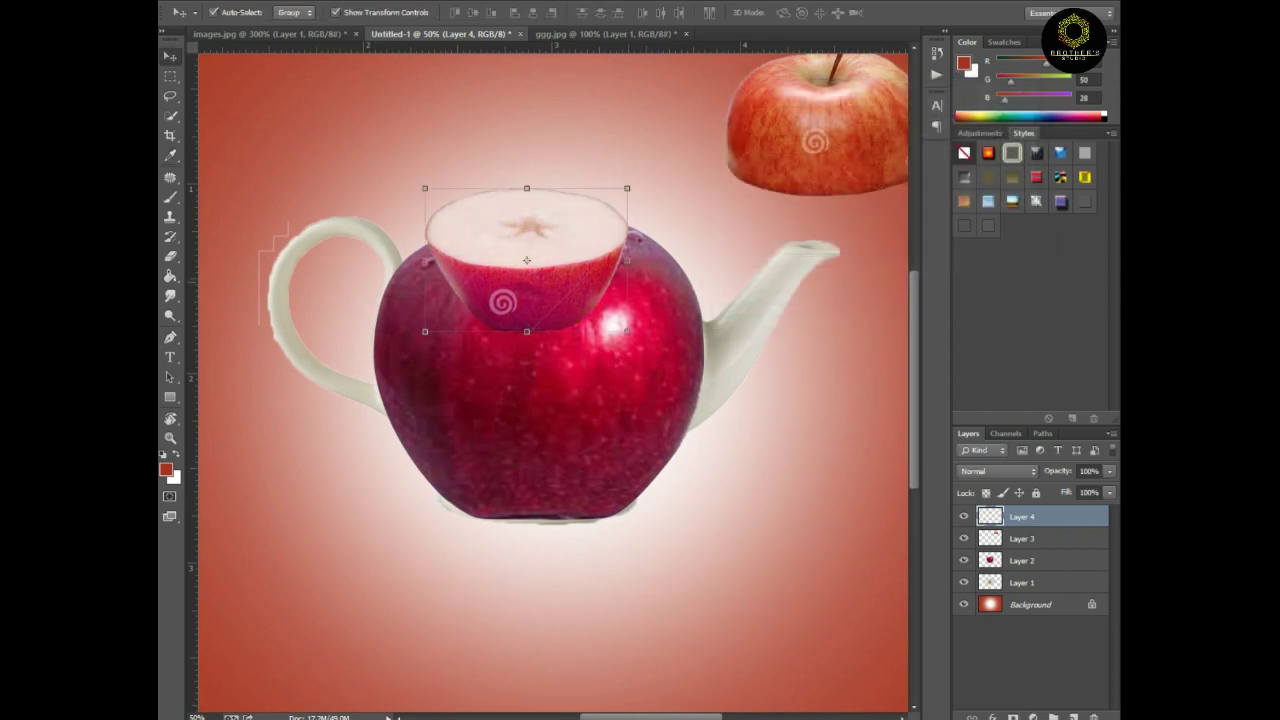
drag(605, 229, 617, 237)
right_click(604, 234)
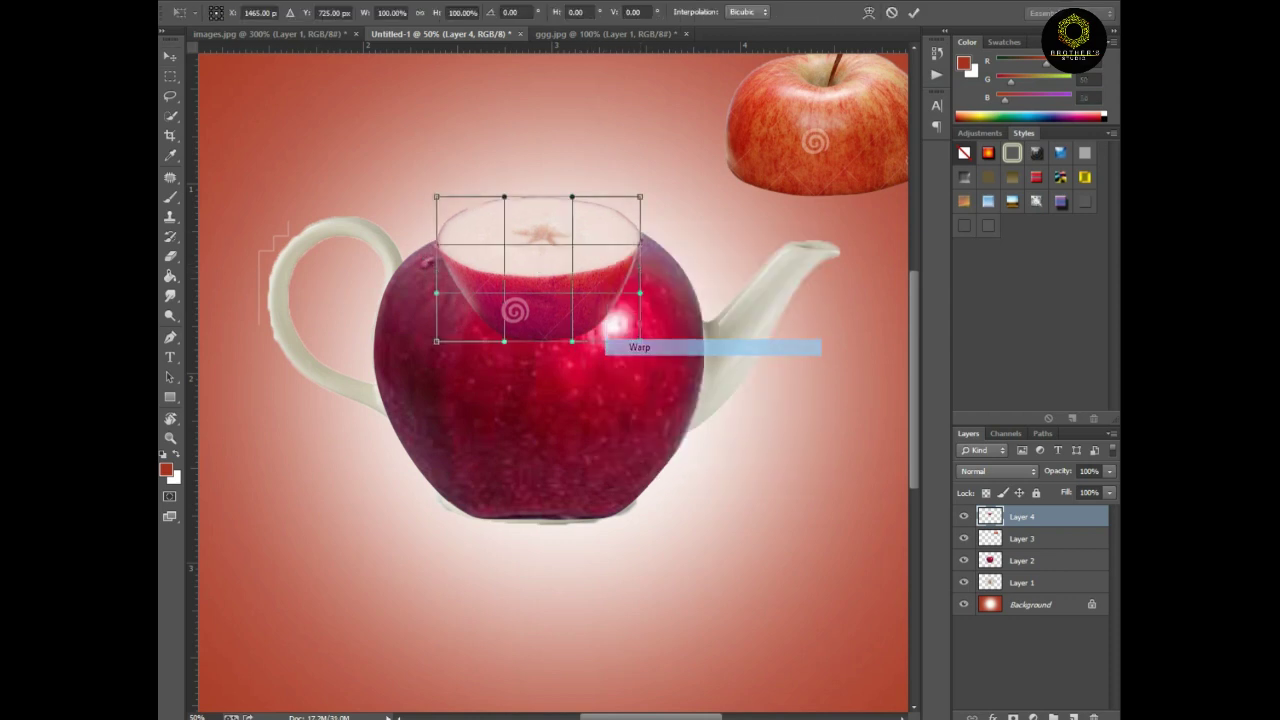
click(640, 347)
drag(540, 340, 540, 318)
key(Return)
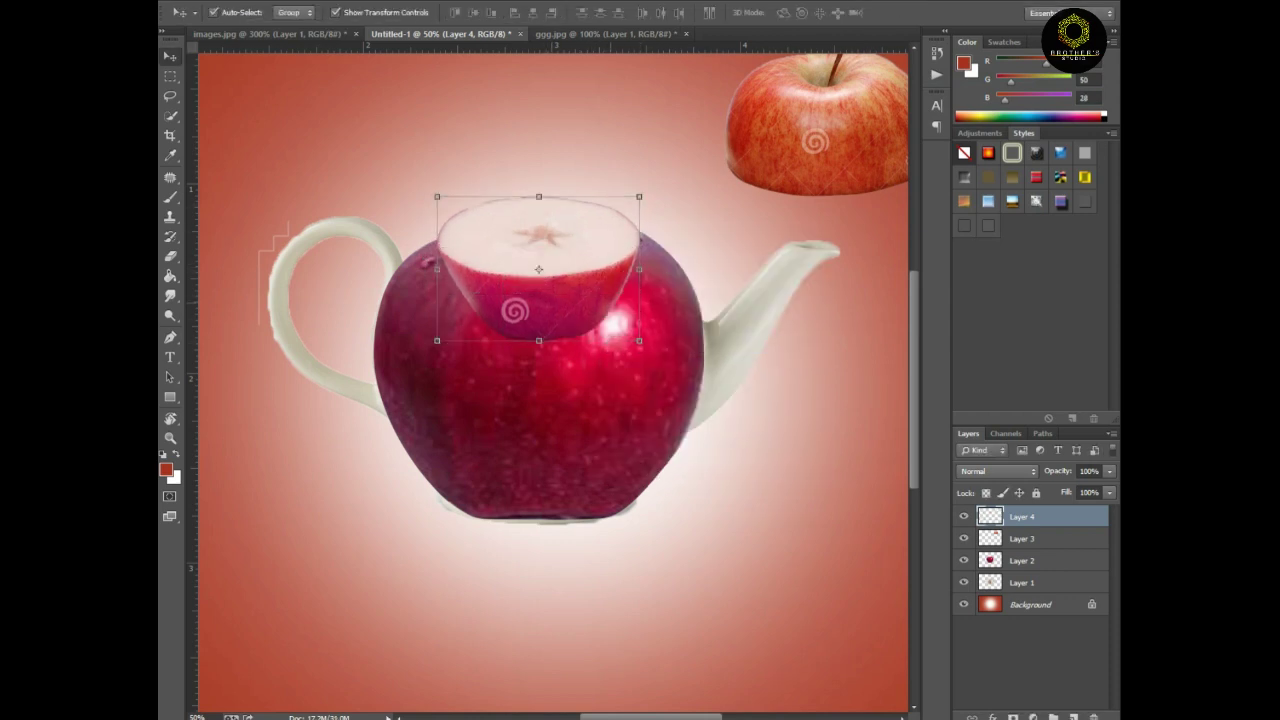
Squash the slice to about 73% height, widen it slightly and warp it again
drag(538, 340, 538, 319)
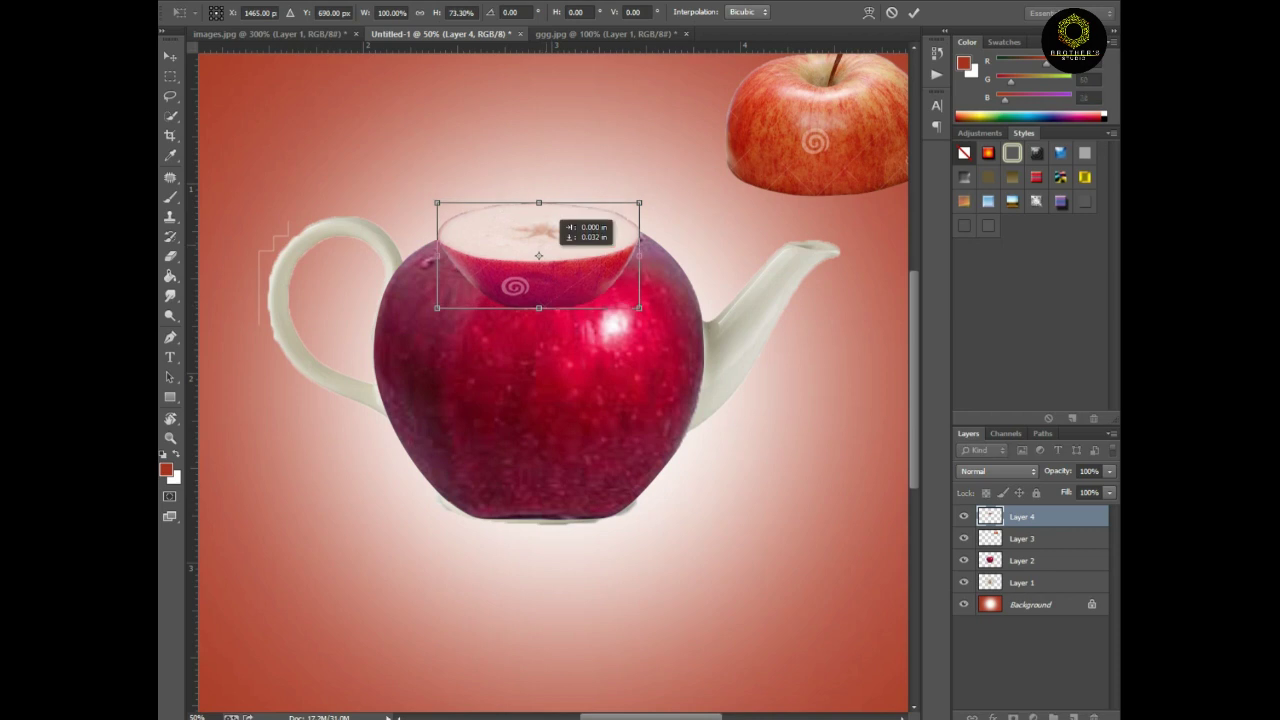
drag(538, 197, 538, 214)
drag(639, 267, 648, 266)
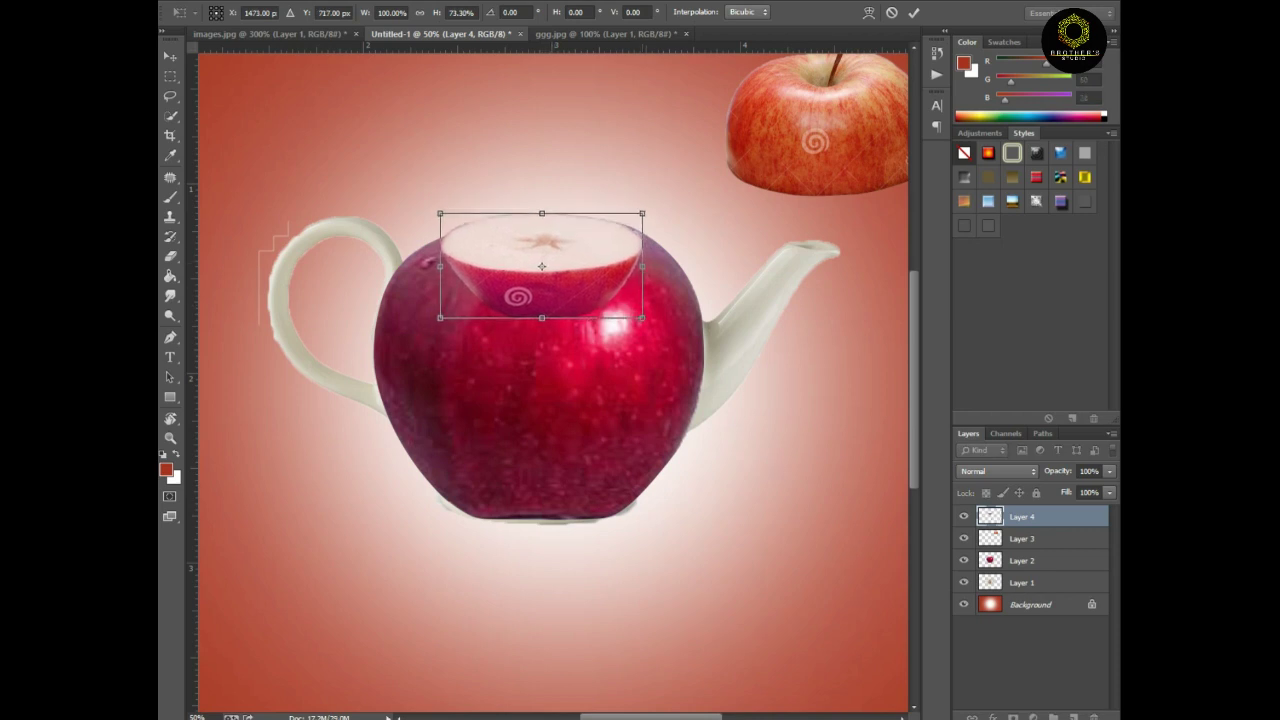
right_click(541, 264)
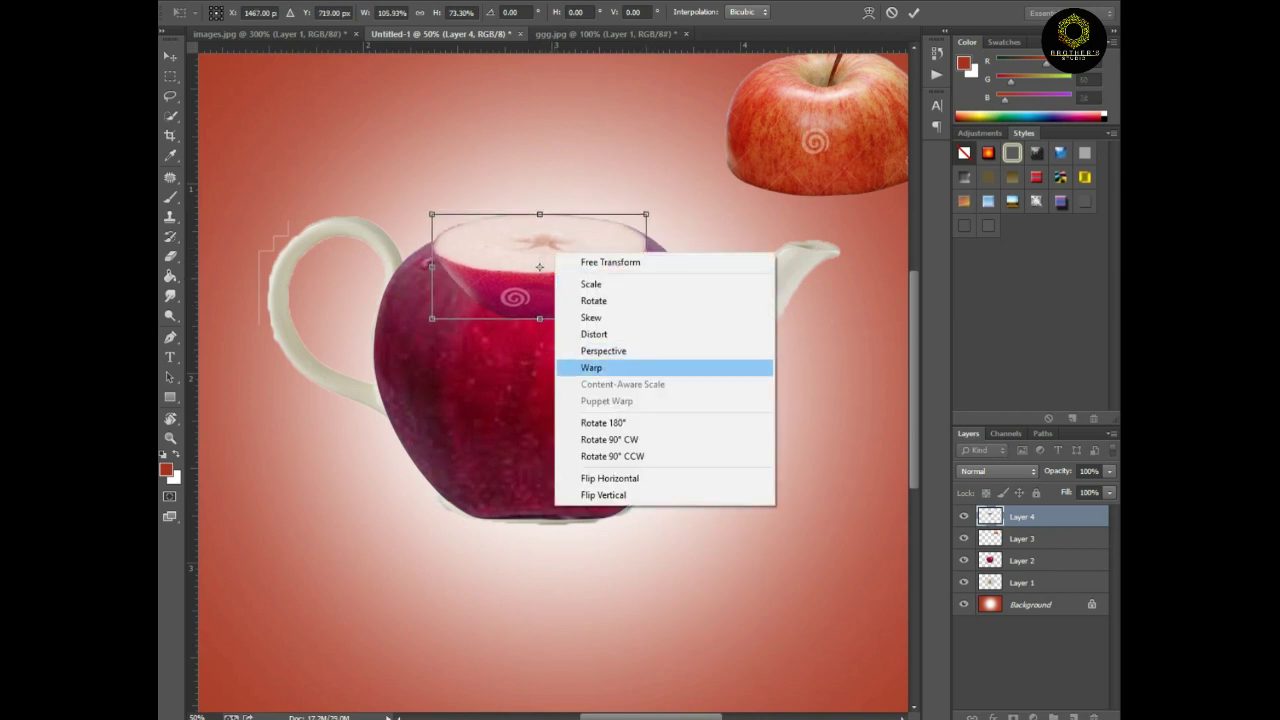
click(590, 366)
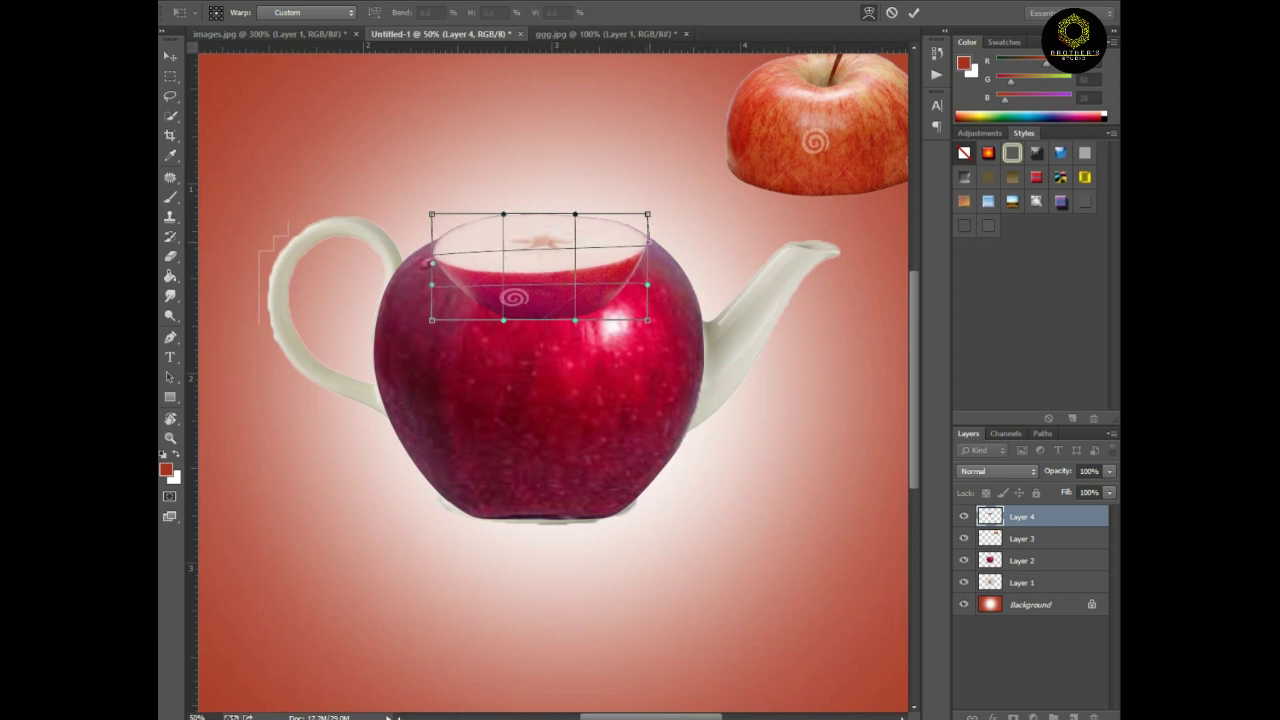
key(ctrl+plus)
key(Return)
Erase the slice's edges with a 300 px eraser to blend it into the apple body
key(e)
key(bracketleft)
key(bracketleft)
key(bracketleft)
key(bracketleft)
key(bracketleft)
key(bracketleft)
key(bracketleft)
key(bracketleft)
key(bracketleft)
key(bracketleft)
key(bracketleft)
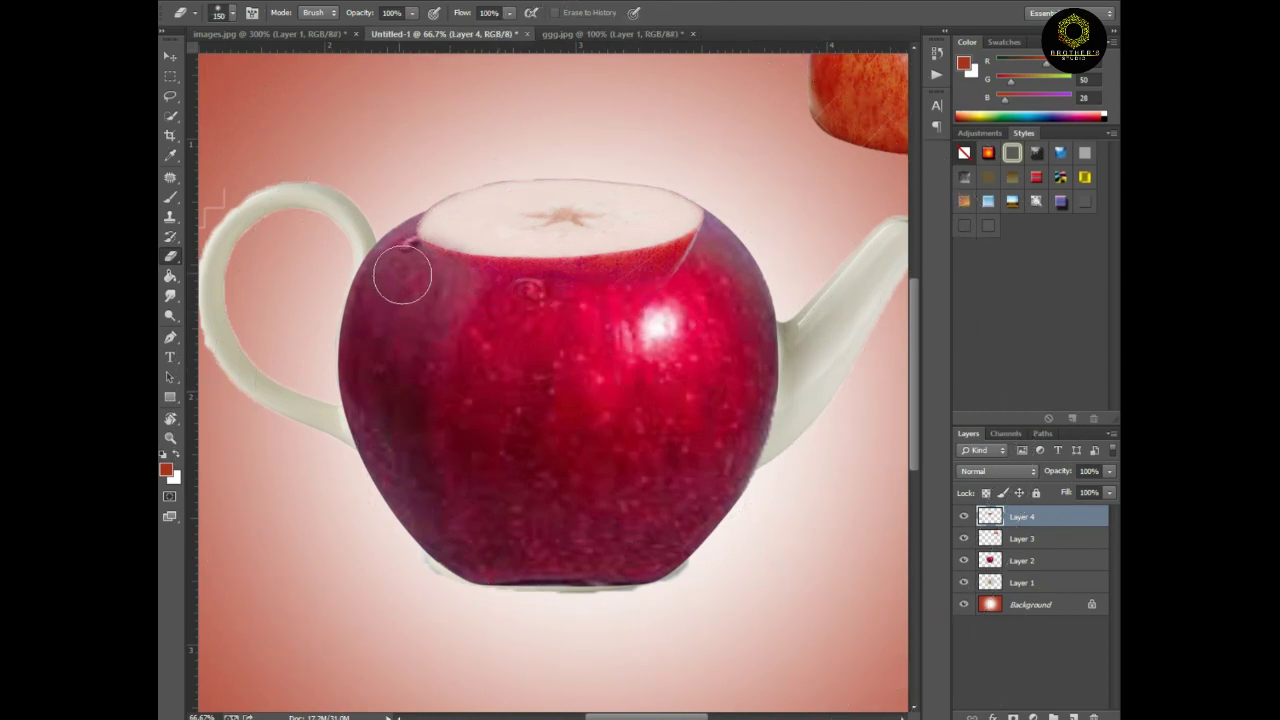
scroll(636, 303, up, 1)
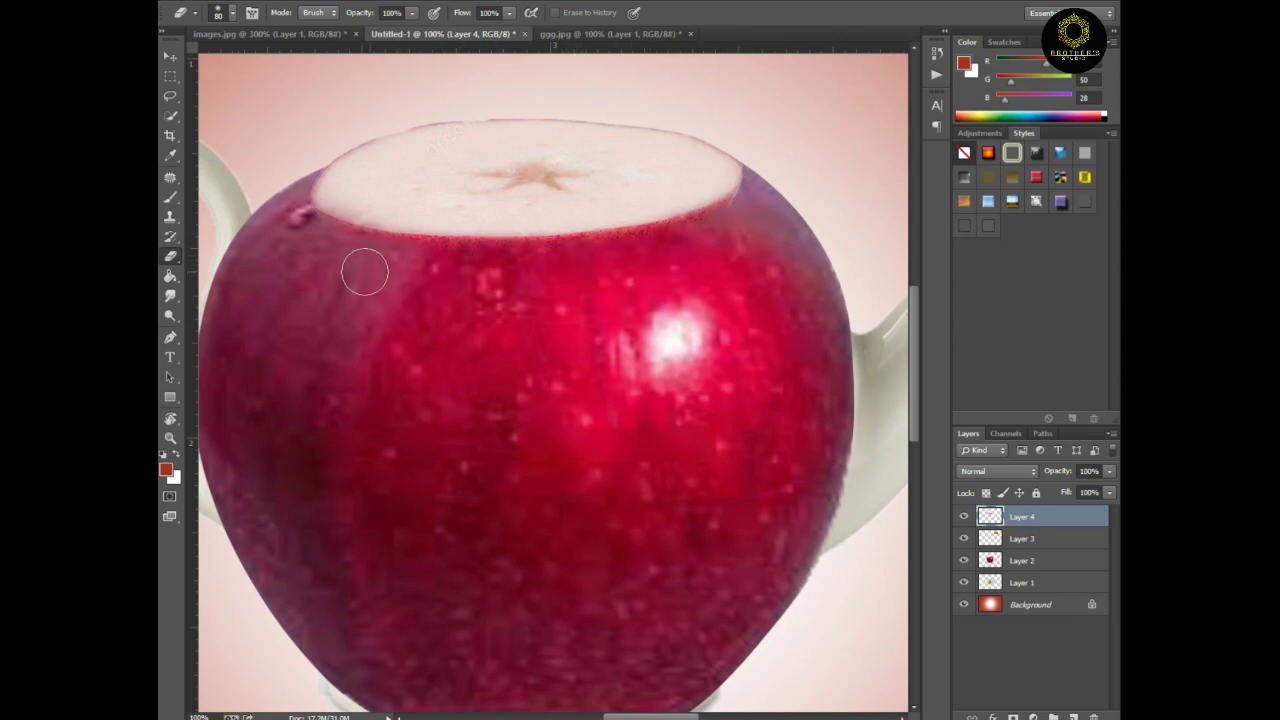
key(v)
scroll(361, 271, down, 3)
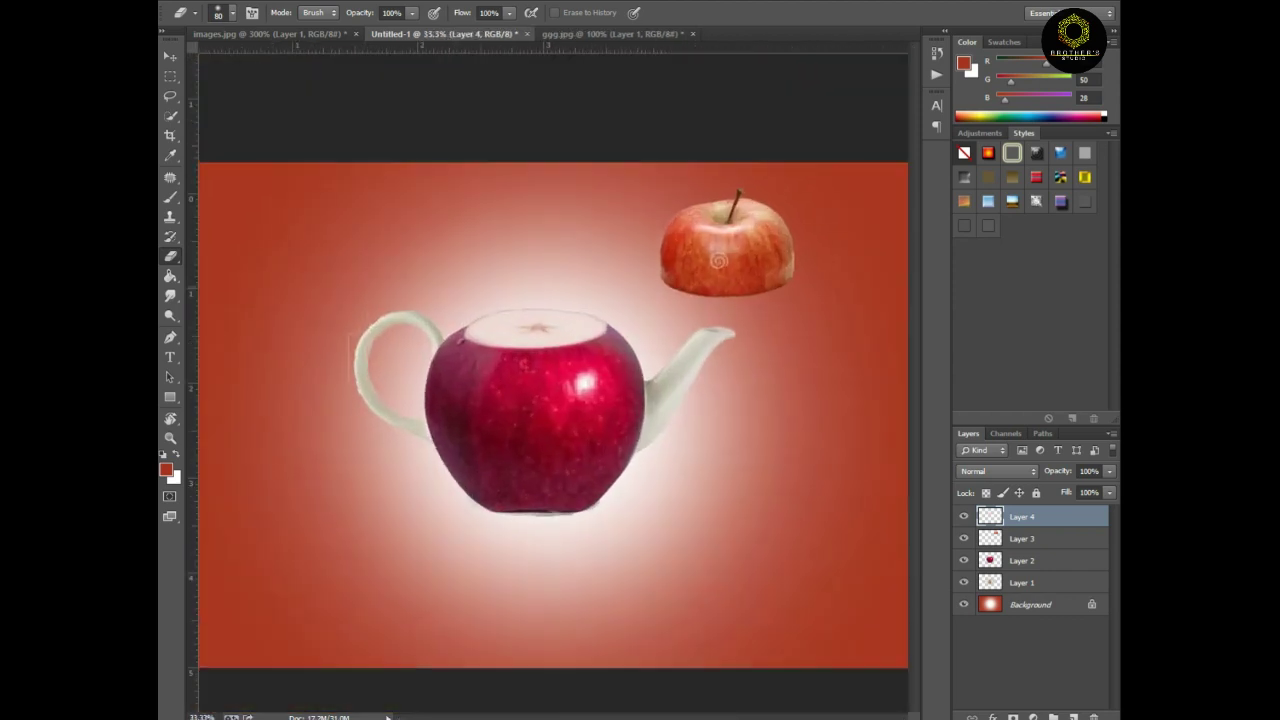
scroll(511, 373, up, 1)
Move the apple top onto the teapot's cut, bring its layer forward and squash it to 84% height
key(v)
drag(790, 258, 510, 298)
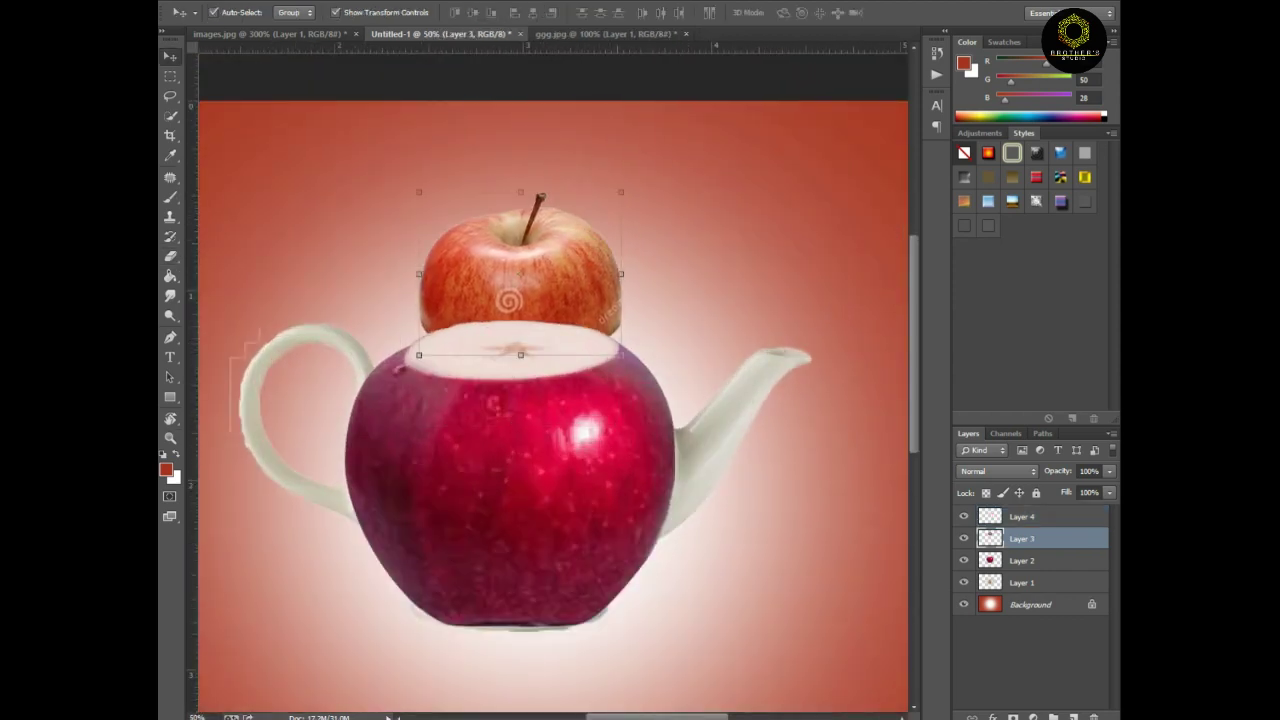
key(ctrl+bracketright)
scroll(525, 280, up, 1)
key(ctrl+t)
mouse_move(518, 157)
mouse_down()
mouse_move(518, 266)
mouse_move(595, 290)
mouse_move(596, 304)
mouse_up()
Warp the apple top's corners to seat it as a lid, then bring up Hue/Saturation
right_click(596, 304)
click(625, 422)
drag(412, 265, 487, 270)
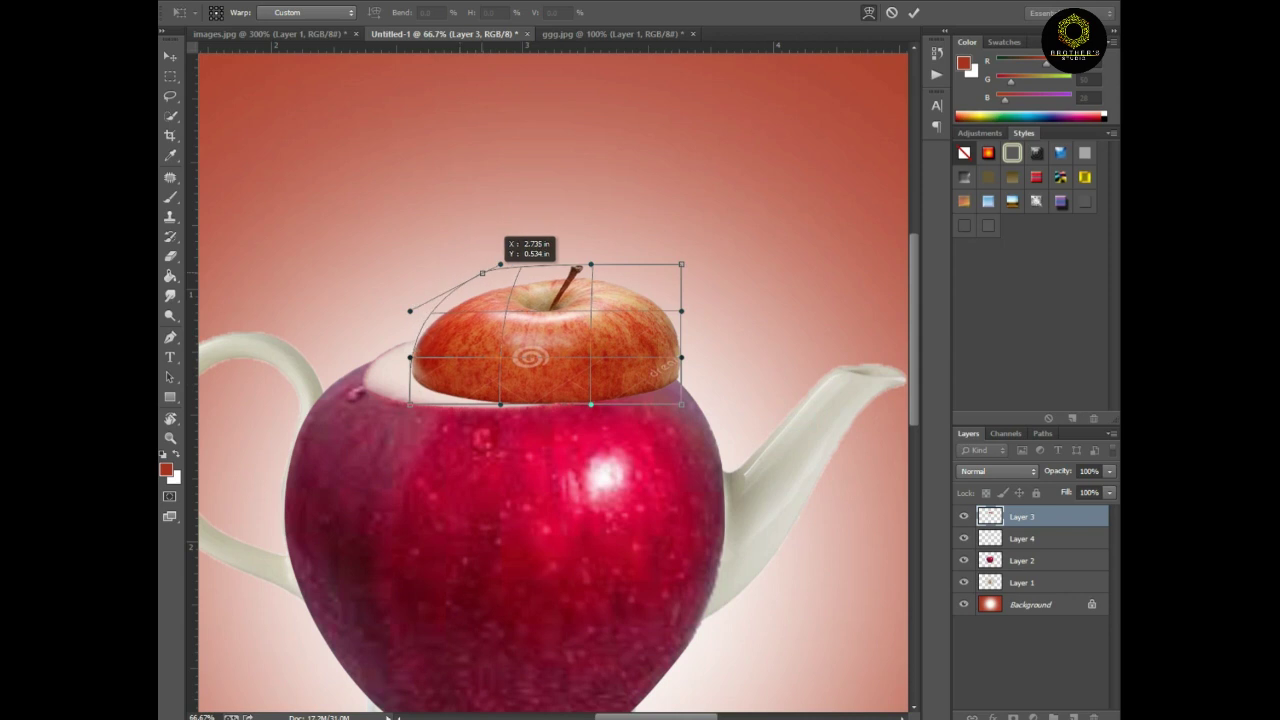
drag(681, 404, 724, 425)
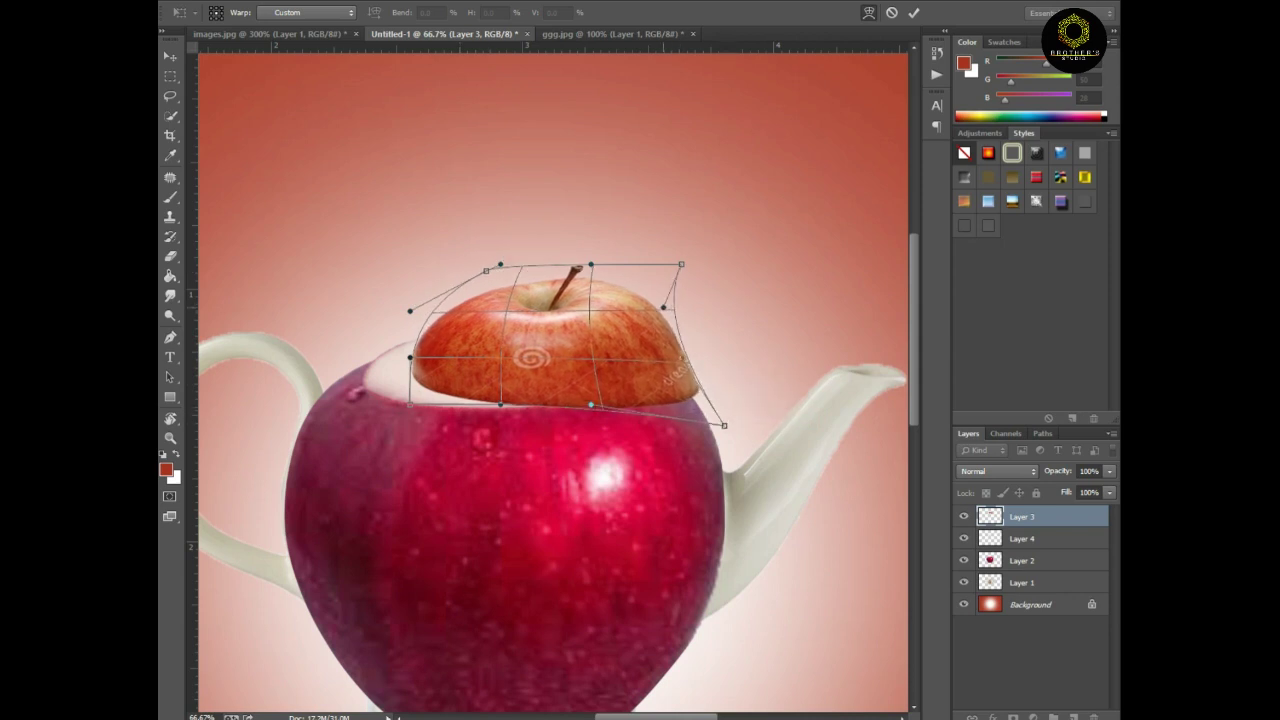
drag(676, 264, 555, 272)
key(Return)
key(ctrl+u)
key(ctrl+plus)
key(ctrl+plus)
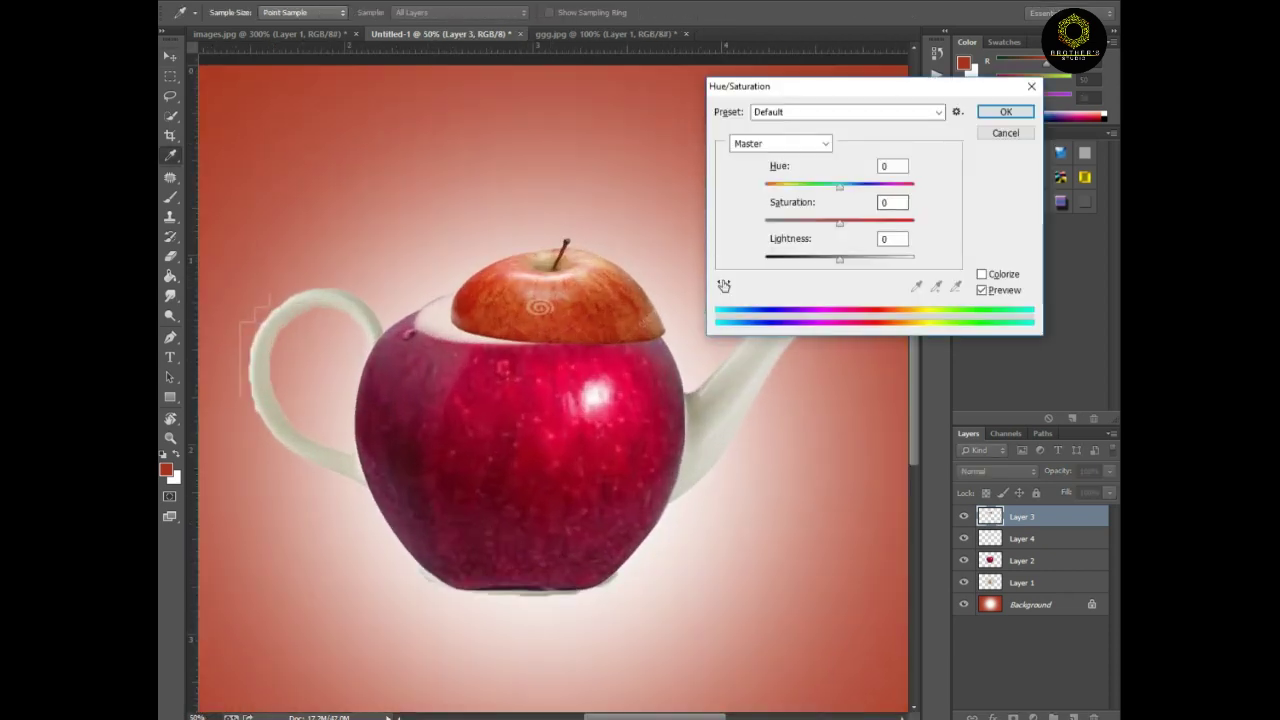
Shift the apple lid's hue to match the body's red and zoom in on it
key(shift+Down)
key(shift+Down)
key(shift+Down)
key(shift+Down)
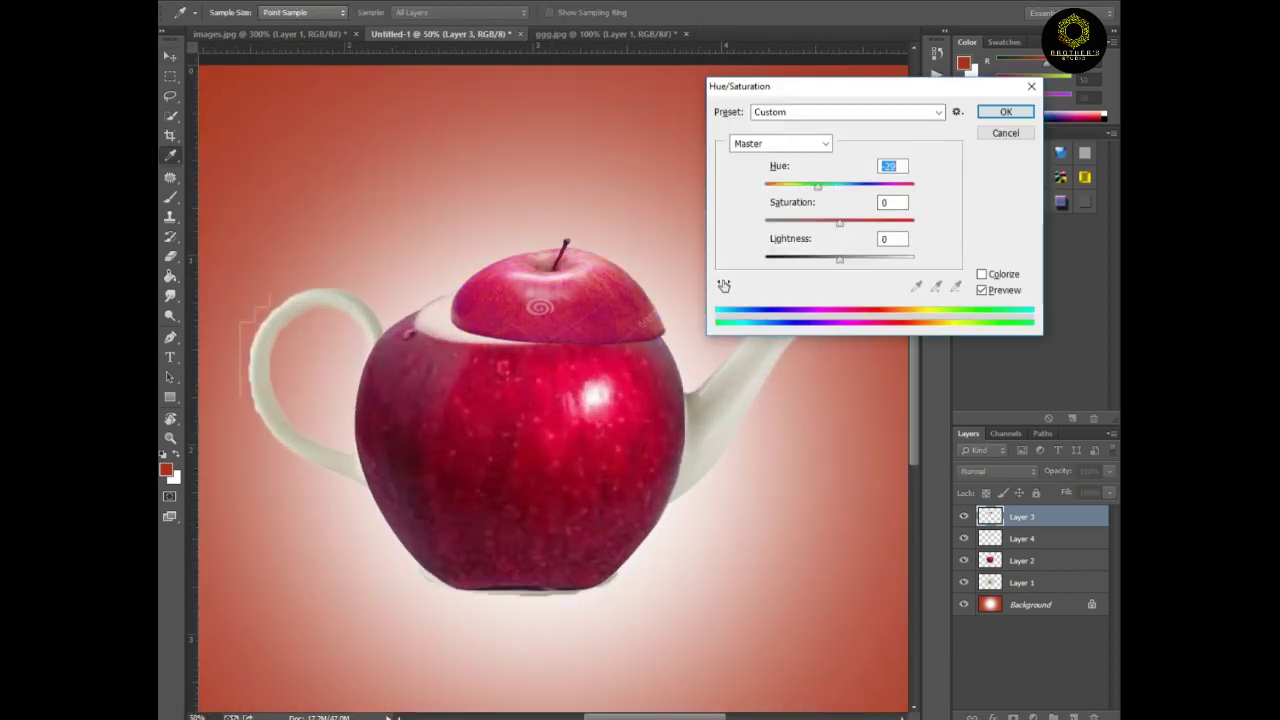
key(Return)
key(ctrl+plus)
key(j)
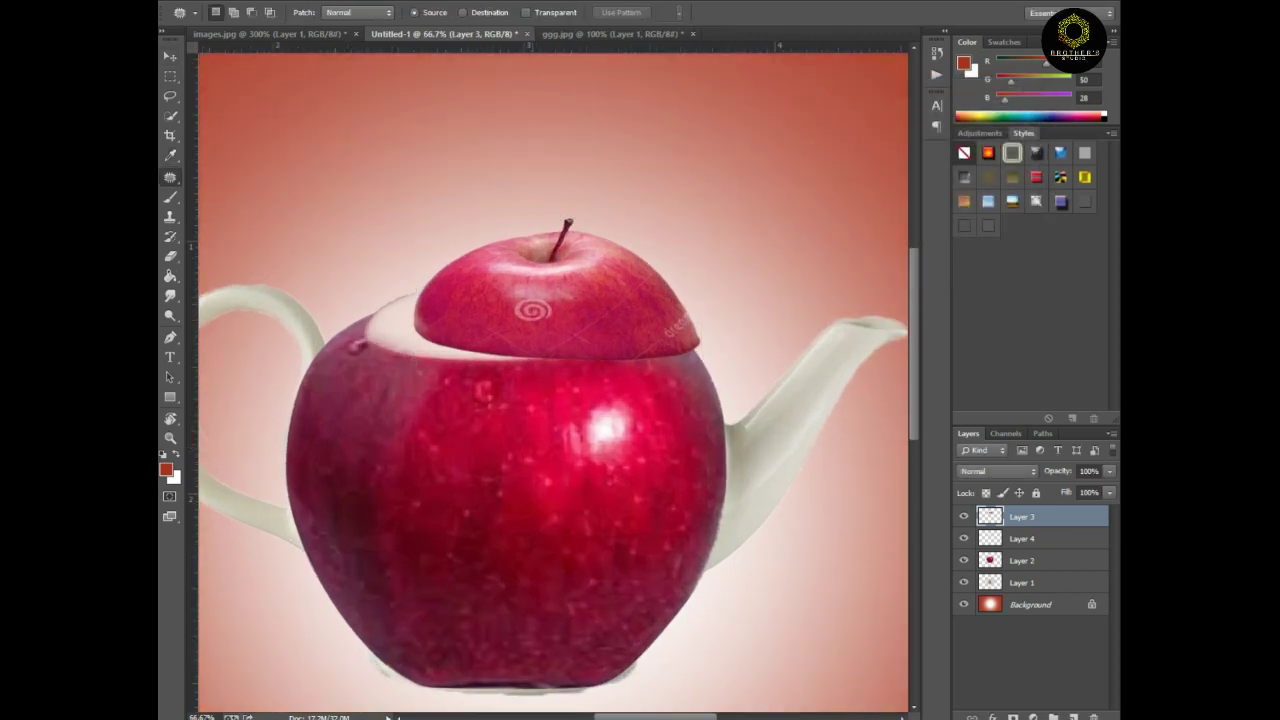
key(ctrl+plus)
Spot-heal the watermark swirl and the dark blemish on the apple lid
right_click(170, 177)
click(225, 177)
key(ctrl+plus)
drag(458, 305, 534, 303)
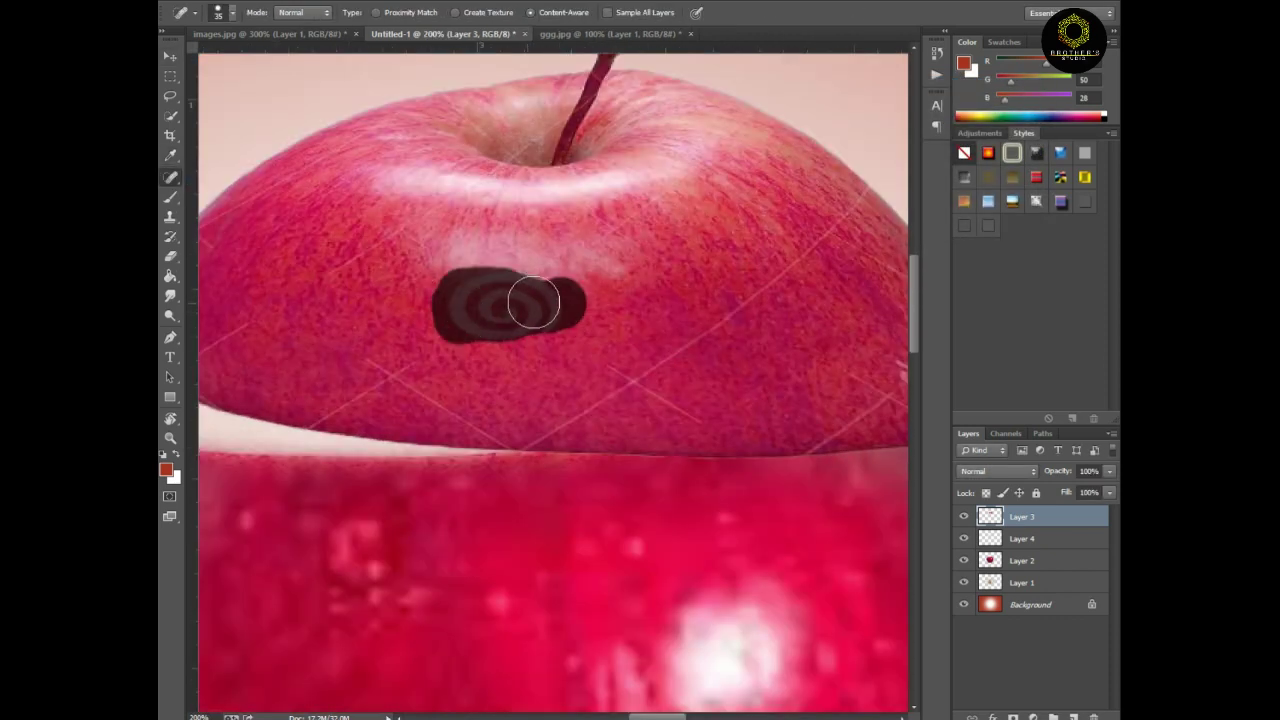
scroll(763, 357, right, 5)
drag(620, 375, 655, 355)
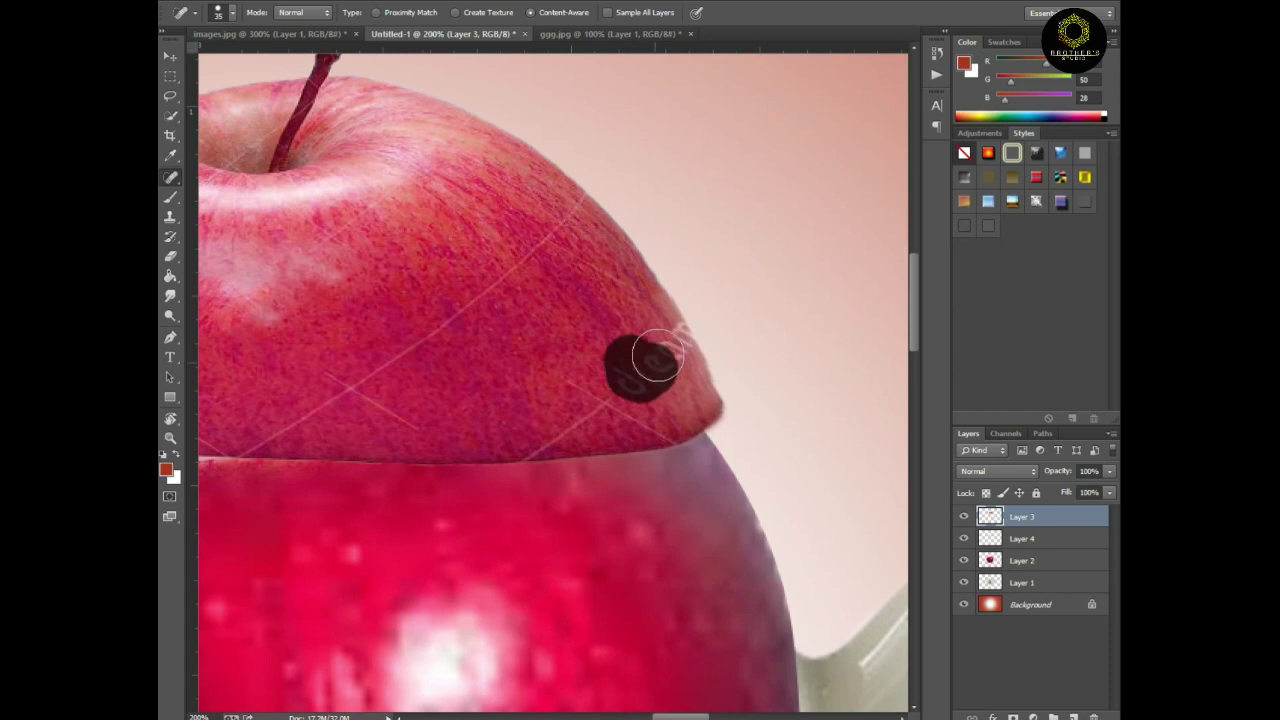
key(ctrl+minus)
key(ctrl+minus)
key(ctrl+minus)
key(ctrl+minus)
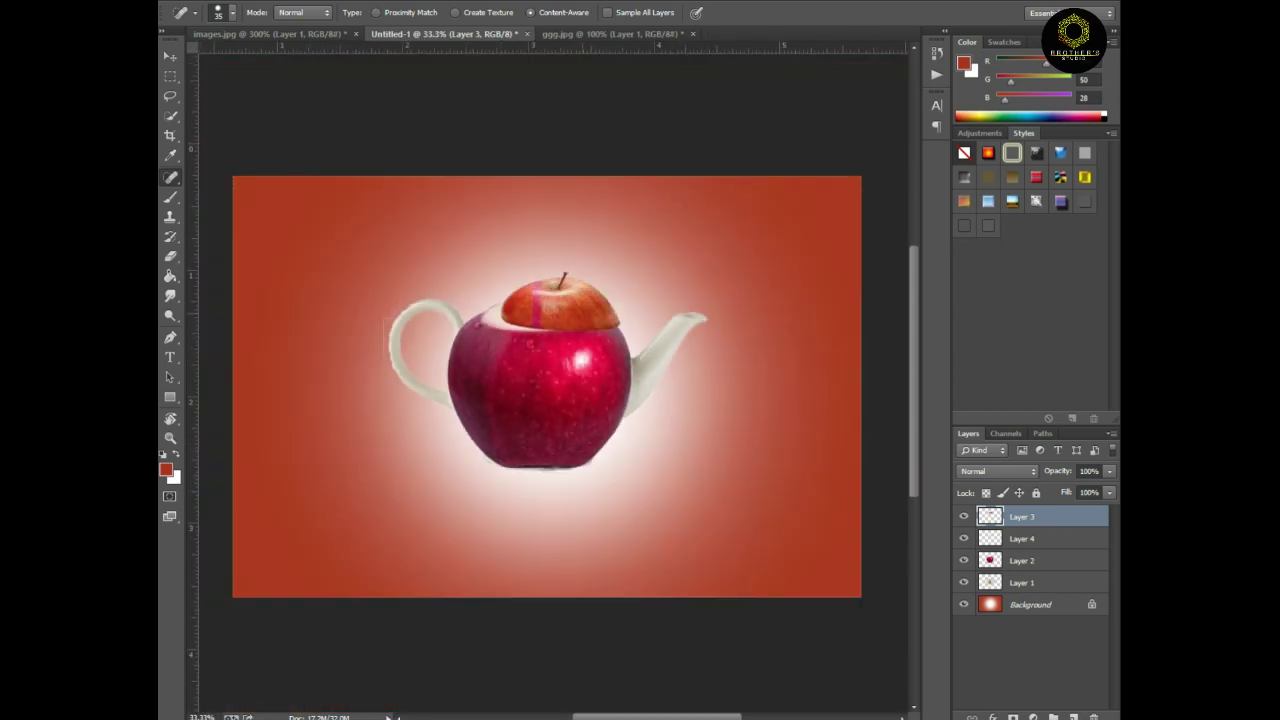
key(ctrl+plus)
key(ctrl+plus)
key(b)
key(ctrl+plus)
key(ctrl+plus)
key(ctrl+plus)
click(173, 477)
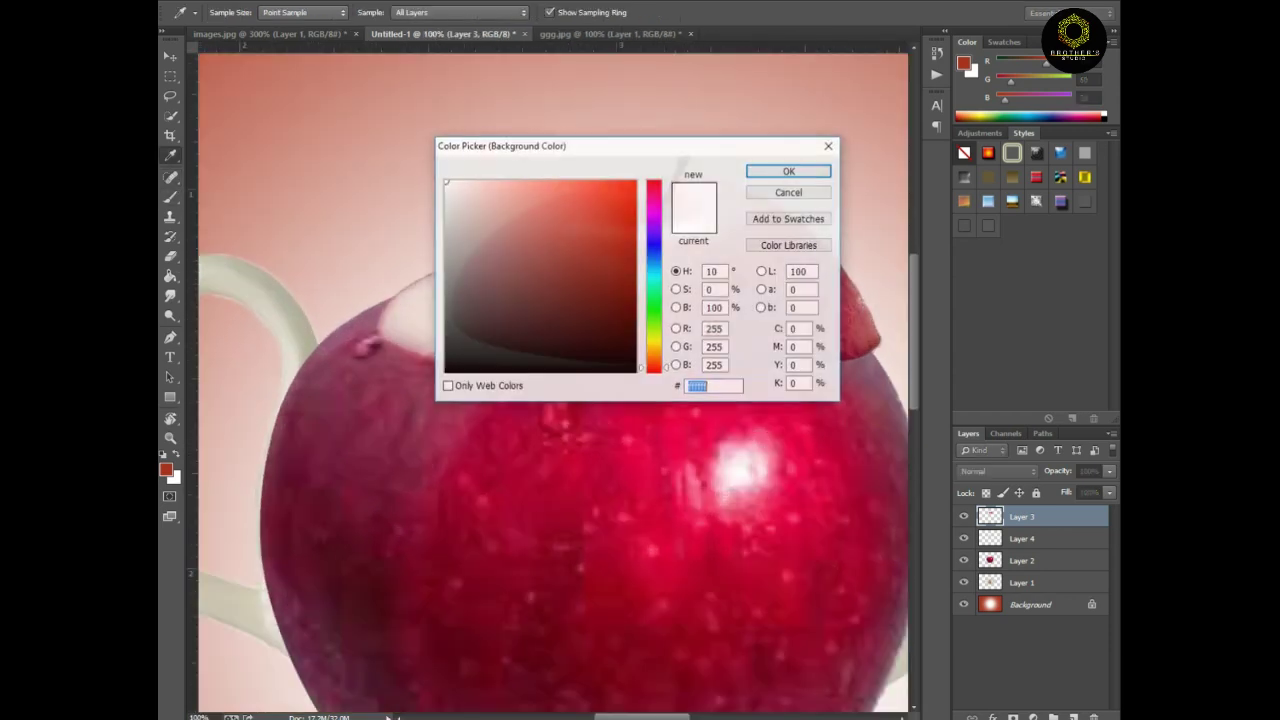
Paint a black shadow stroke along the lid's lower edge on Layer 4
key(bracketleft)
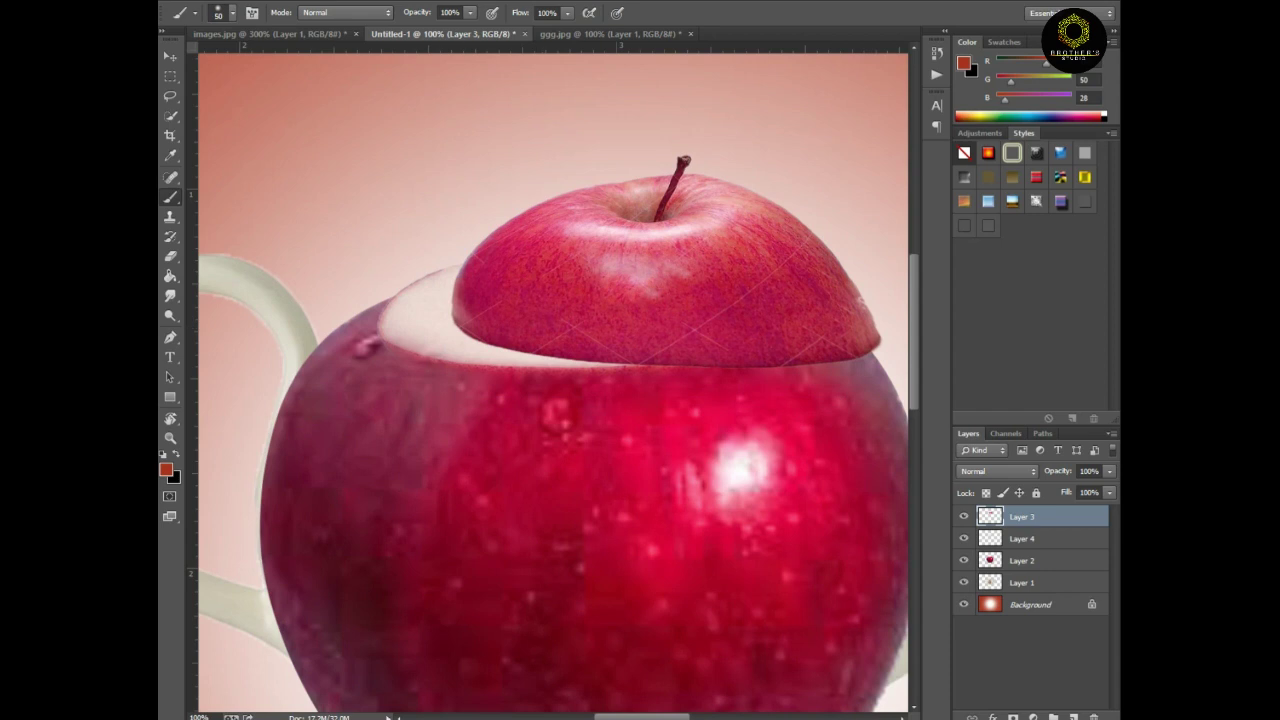
click(1022, 560)
scroll(510, 250, up, 1)
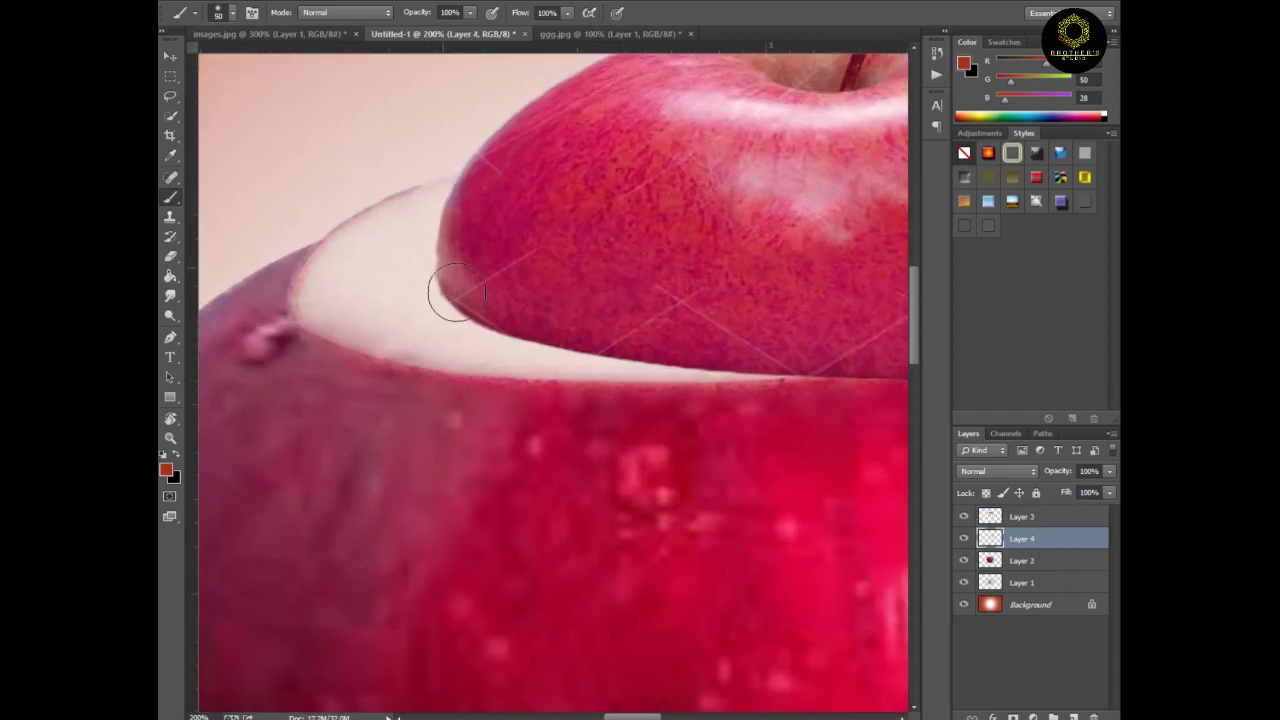
key(alt+bracketright)
key(x)
key(alt+bracketleft)
mouse_move(466, 269)
mouse_down()
mouse_move(560, 320)
mouse_move(851, 337)
mouse_move(573, 323)
mouse_move(737, 343)
mouse_up()
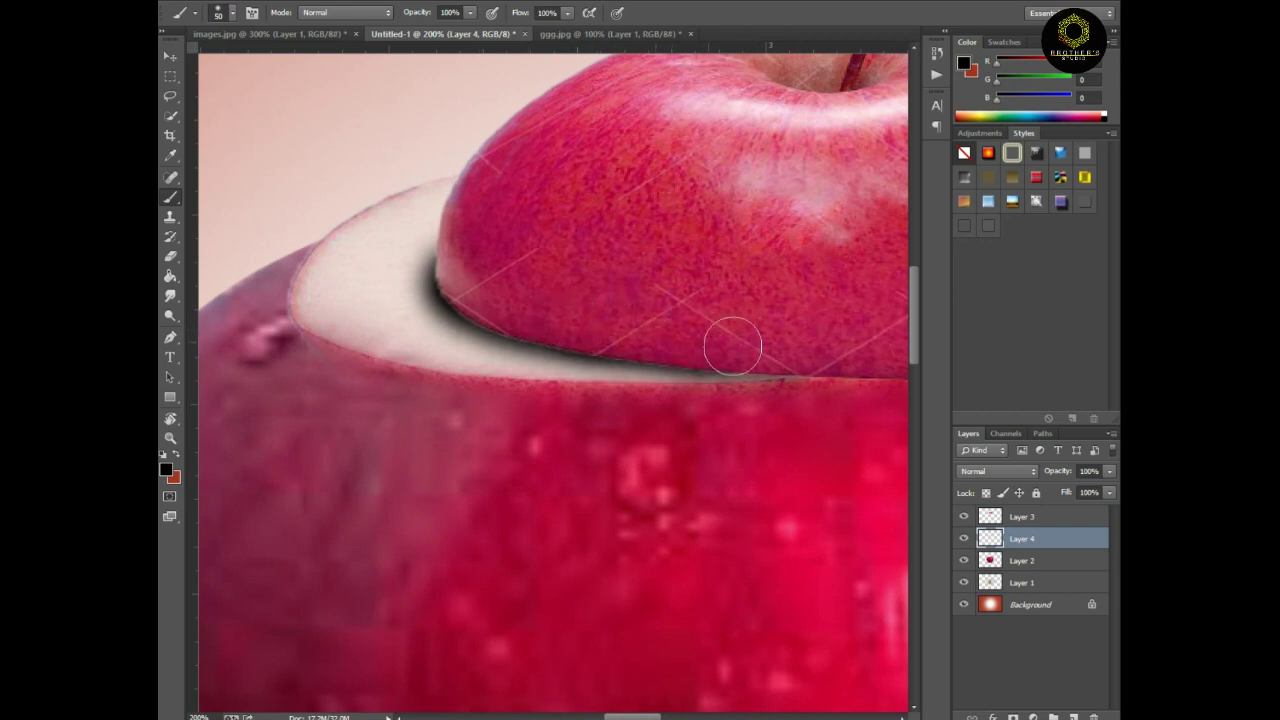
key(ctrl+minus)
key(ctrl+minus)
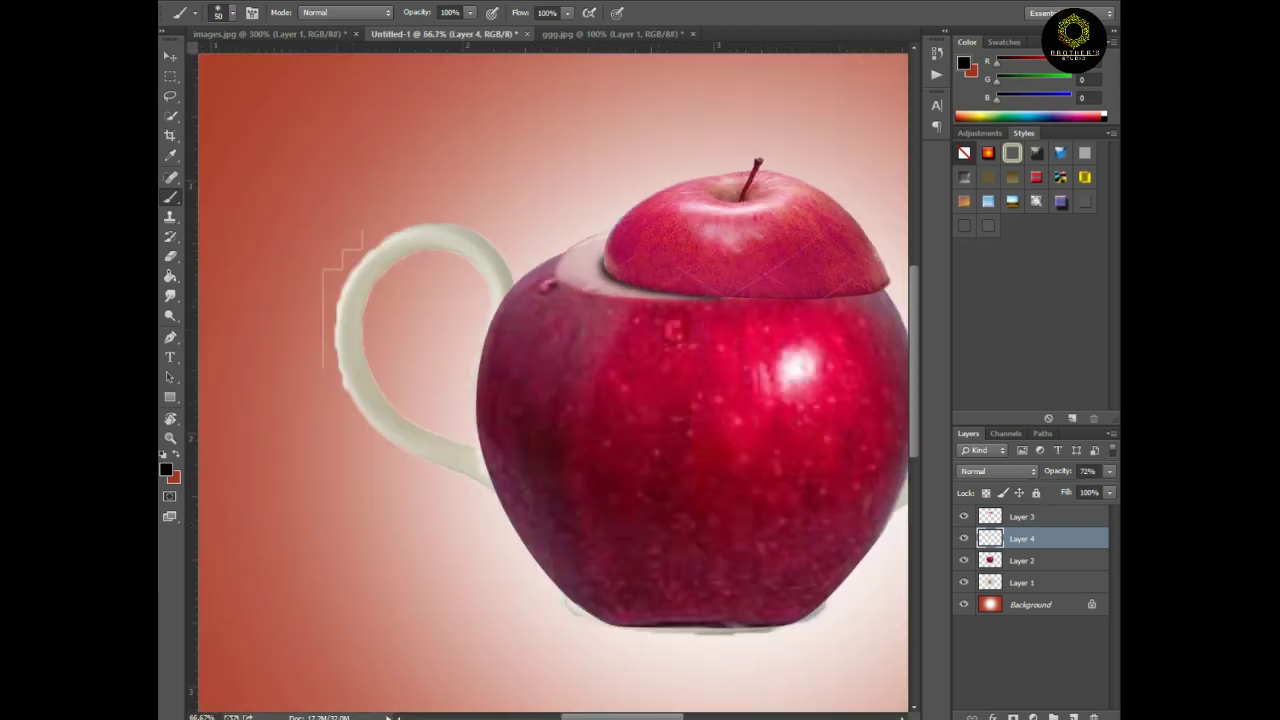
key(alt+bracketright)
Paint a shadow in the gap under the lid on new Layer 5 at 61% opacity
ctrl+click(1073, 716)
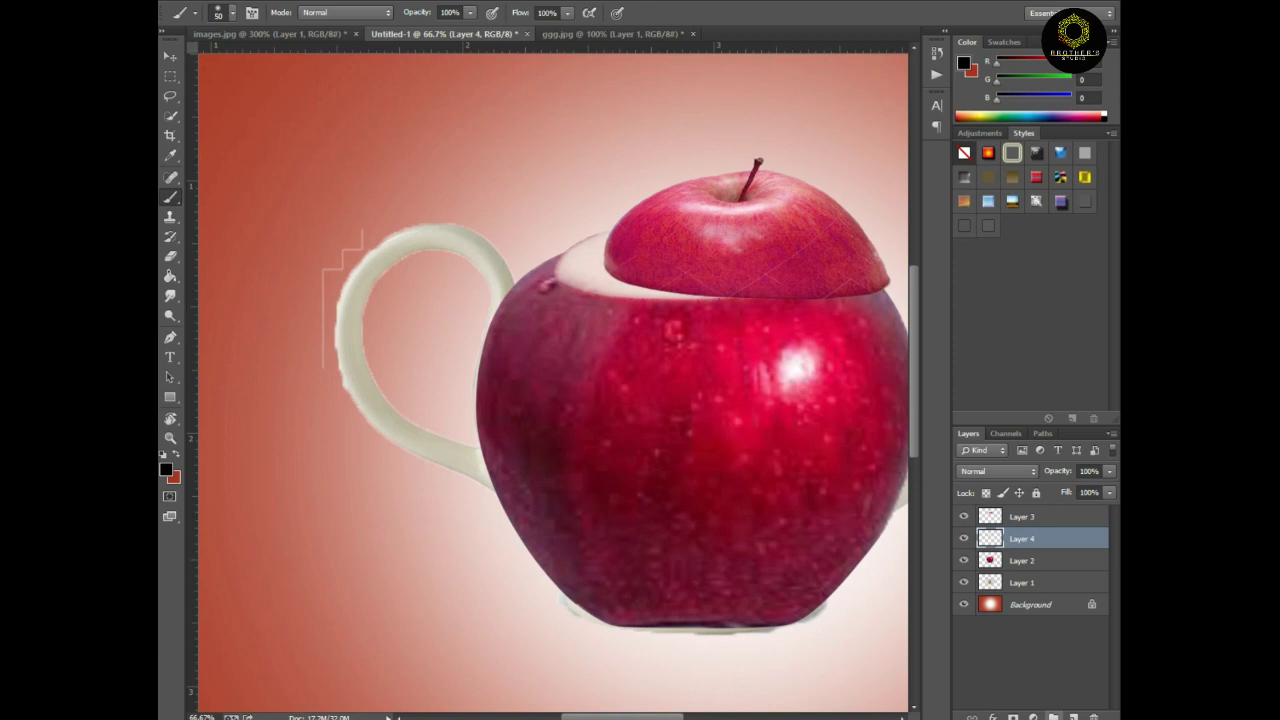
drag(600, 268, 700, 296)
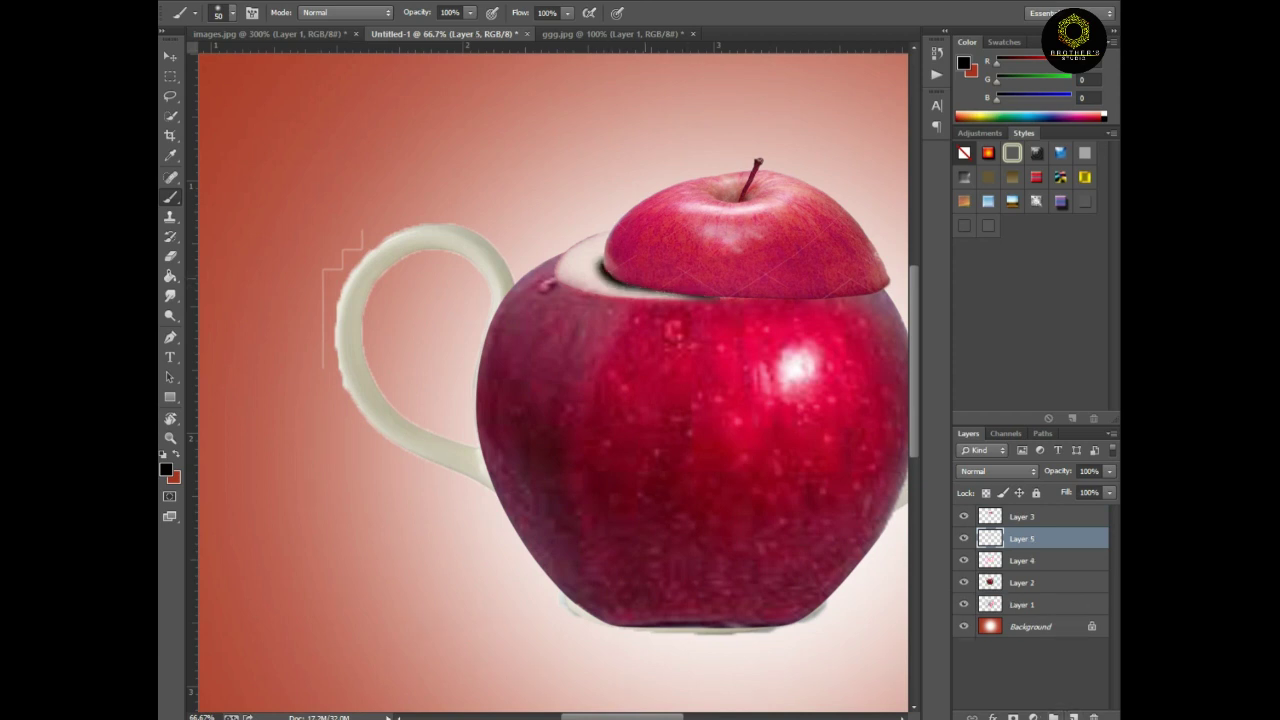
scroll(835, 380, up, 1)
click(1109, 471)
drag(1110, 488, 1079, 488)
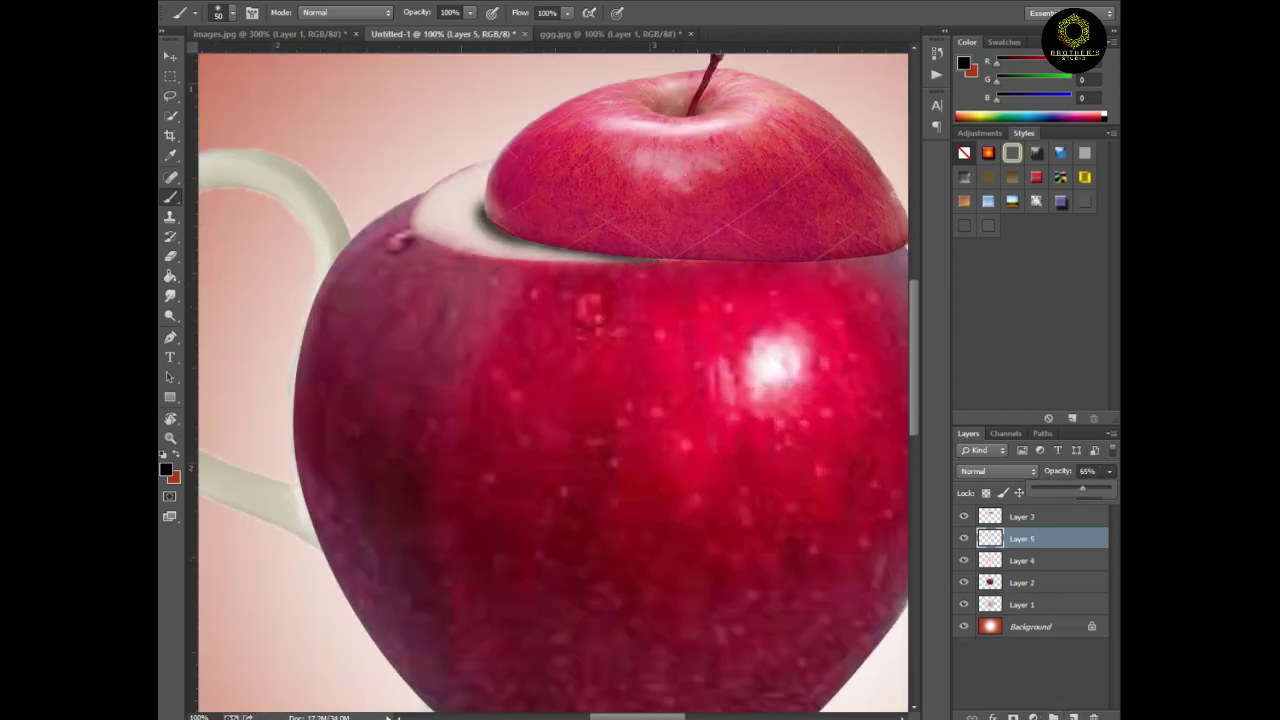
scroll(550, 380, down, 1)
scroll(550, 380, up, 1)
Warp the Layer 5 shadow and select Layer 3 holding the apple lid
key(ctrl+t)
right_click(580, 210)
click(614, 329)
key(Return)
key(ctrl+0)
key(b)
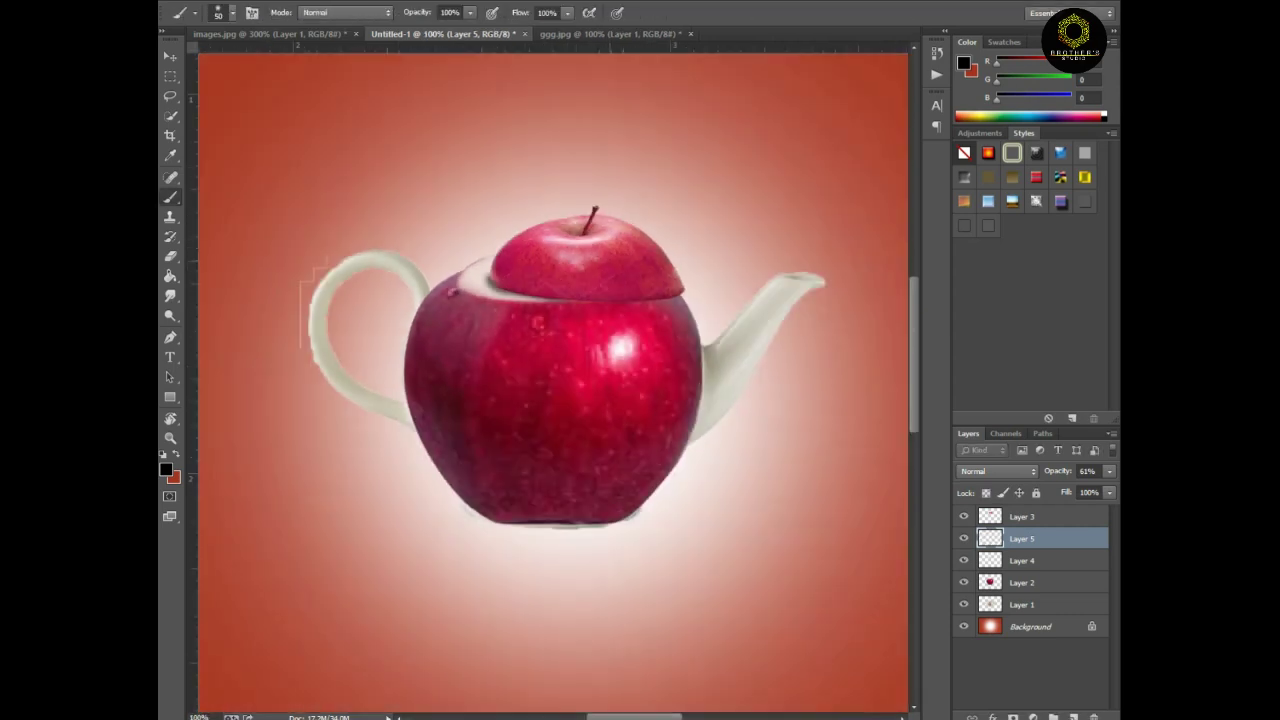
scroll(550, 380, up, 2)
key(v)
click(1021, 516)
scroll(550, 380, down, 1)
right_click(990, 516)
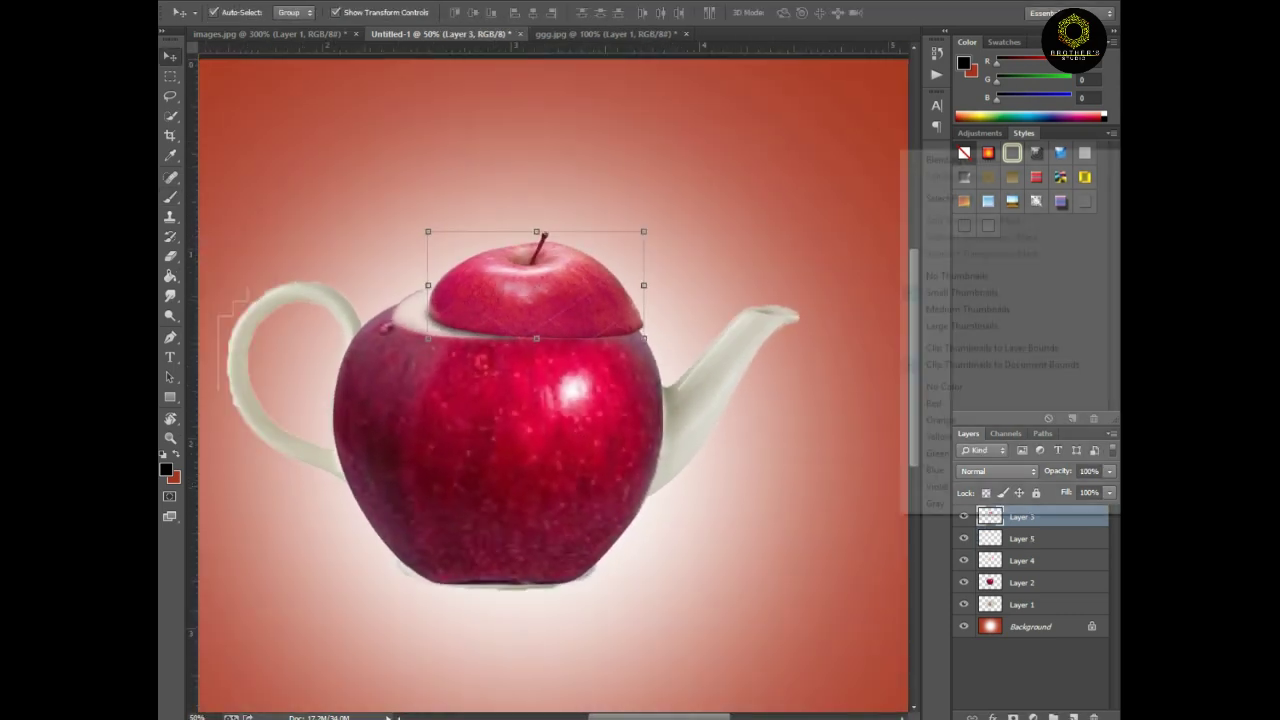
Fill the lid's outline with black on a new layer using a 175 px brush
click(949, 198)
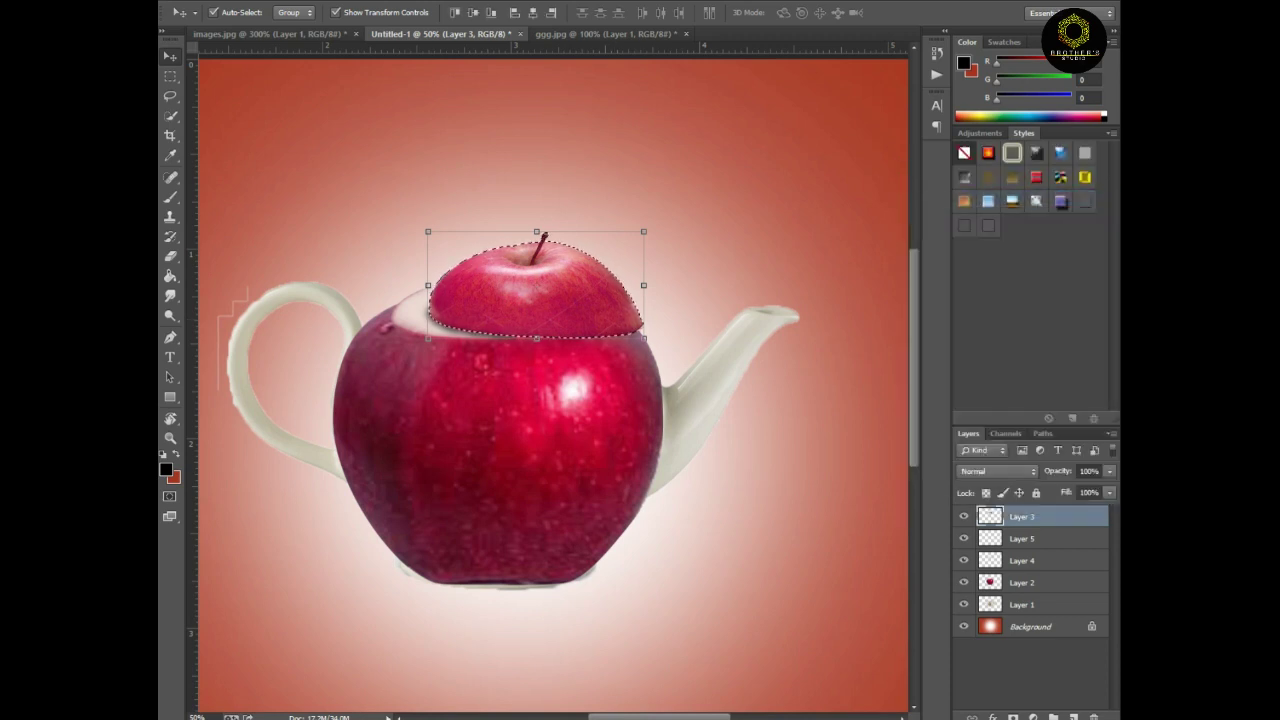
key(ctrl+shift+alt+n)
key(b)
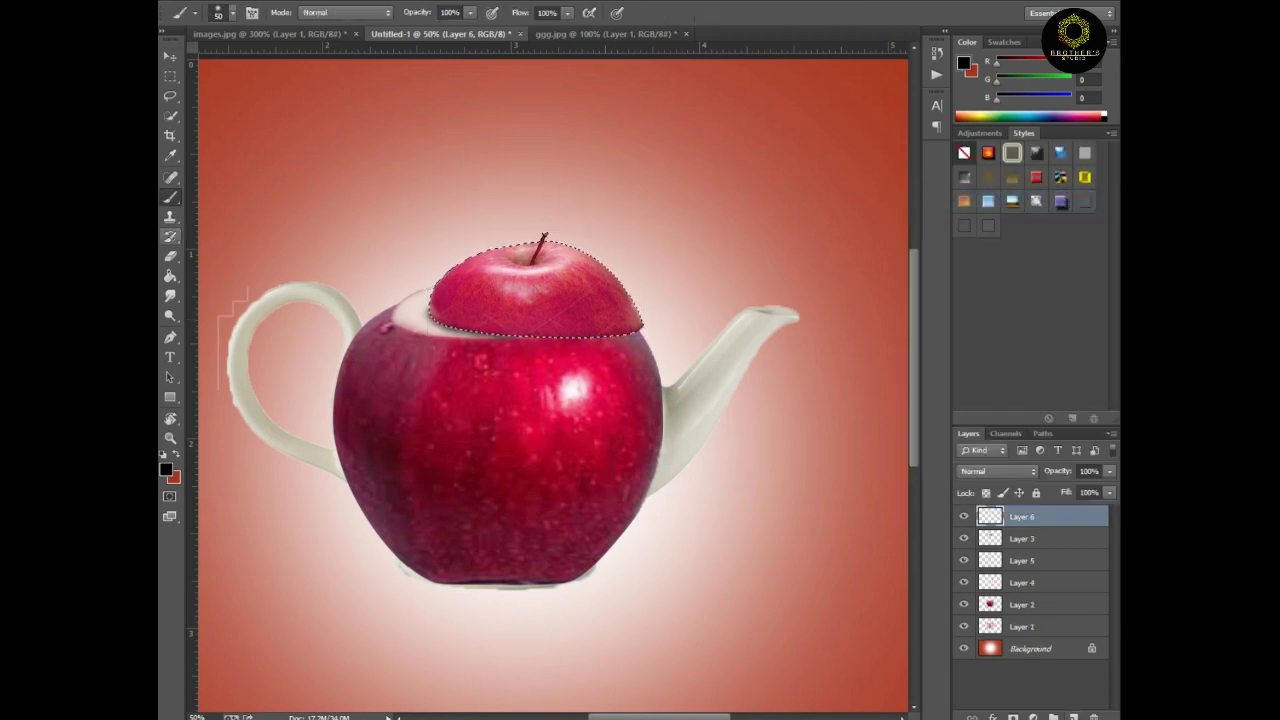
key(bracketright)
key(bracketright)
key(bracketright)
drag(445, 270, 570, 262)
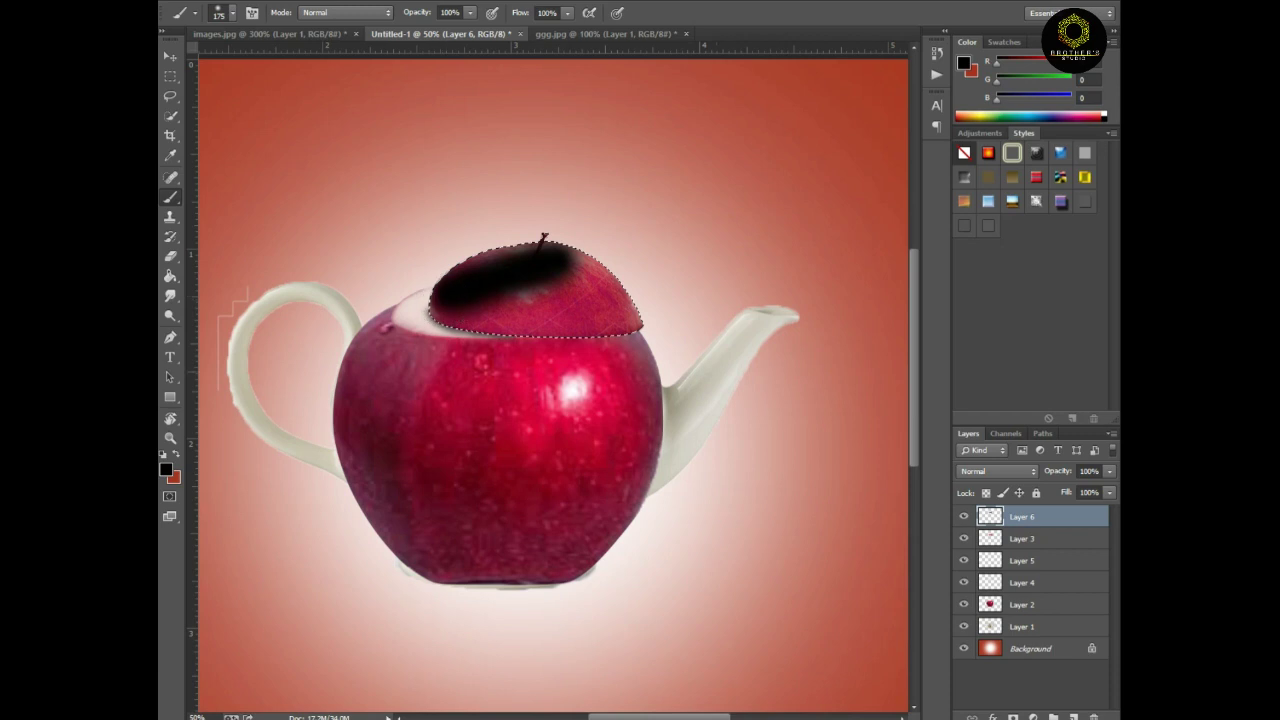
drag(436, 298, 570, 227)
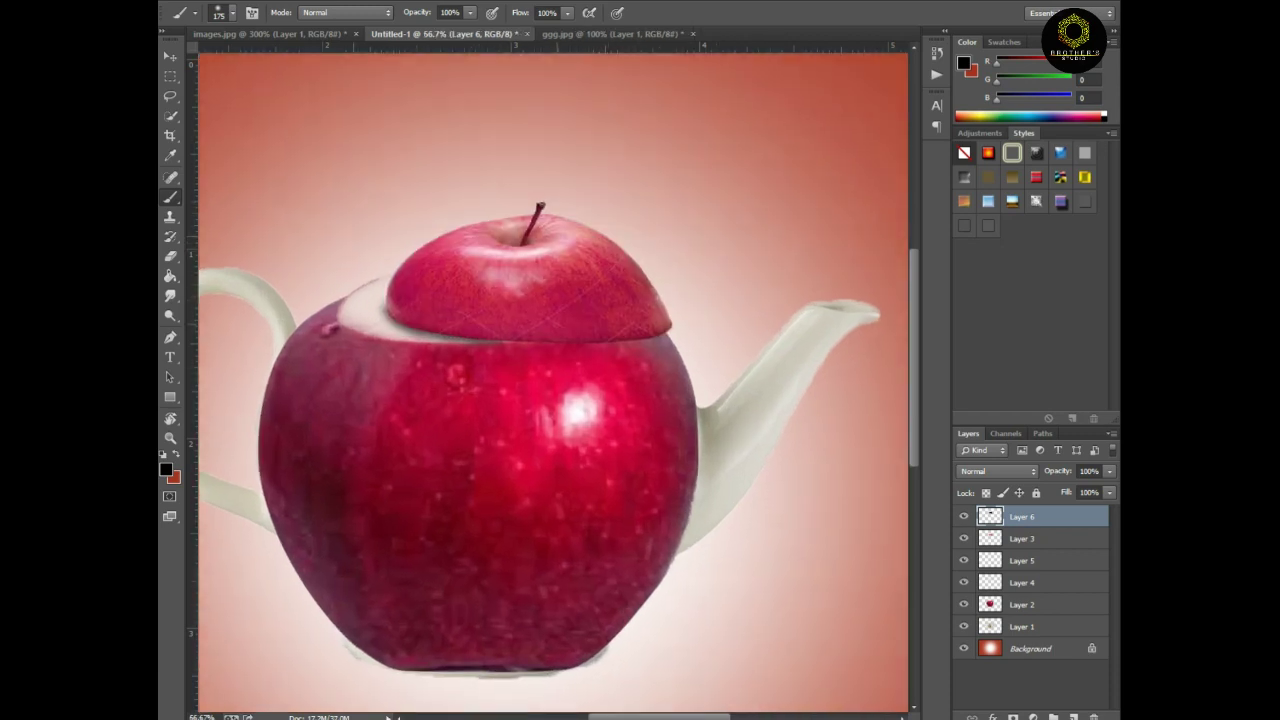
click(964, 516)
click(964, 516)
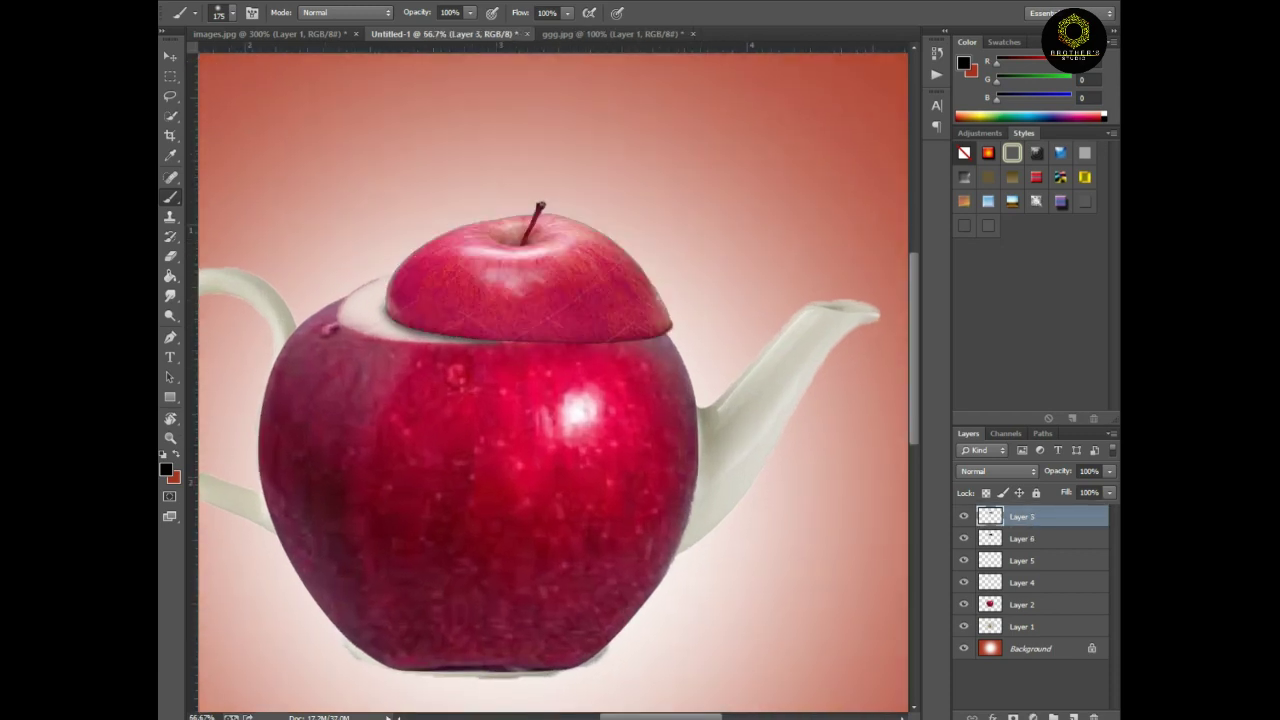
Undo an accidental warp of the lid layer and select the black shadow layer
key(v)
right_click(636, 270)
click(680, 386)
drag(674, 344, 675, 385)
key(ctrl+z)
key(Return)
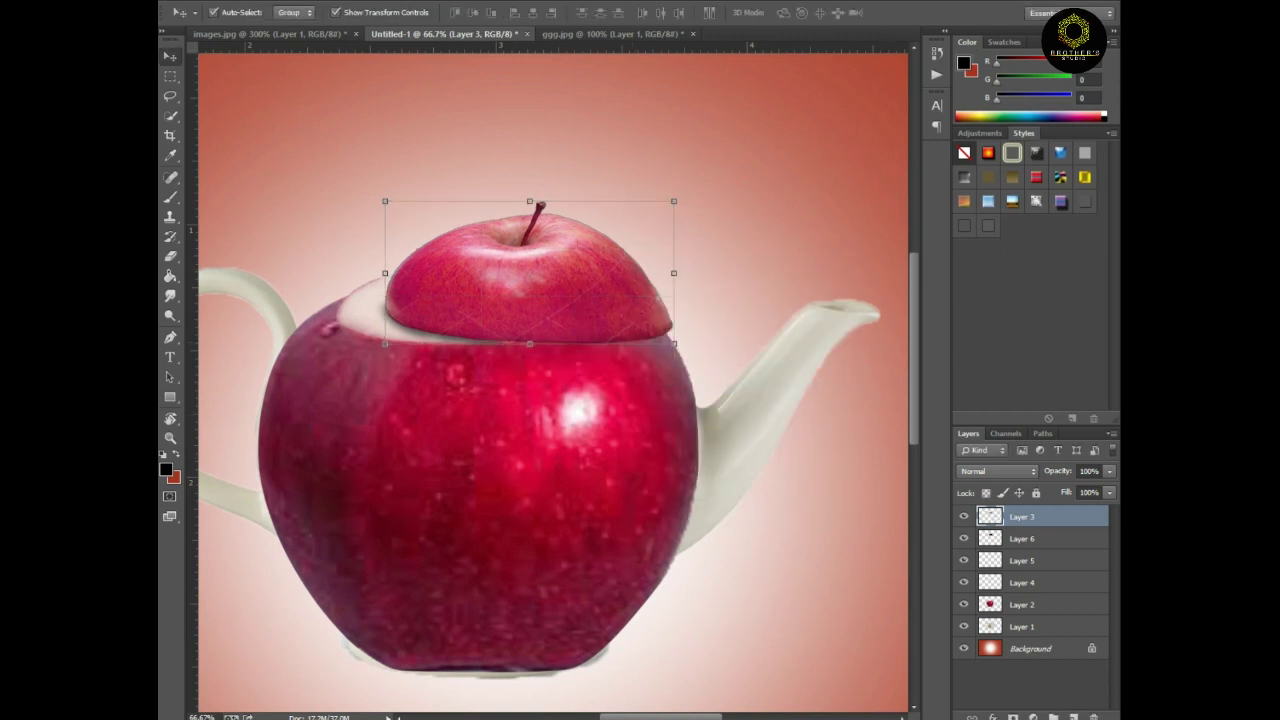
key(alt+bracketleft)
Warp the black shadow shape down over the teapot's body
key(ctrl+t)
right_click(595, 266)
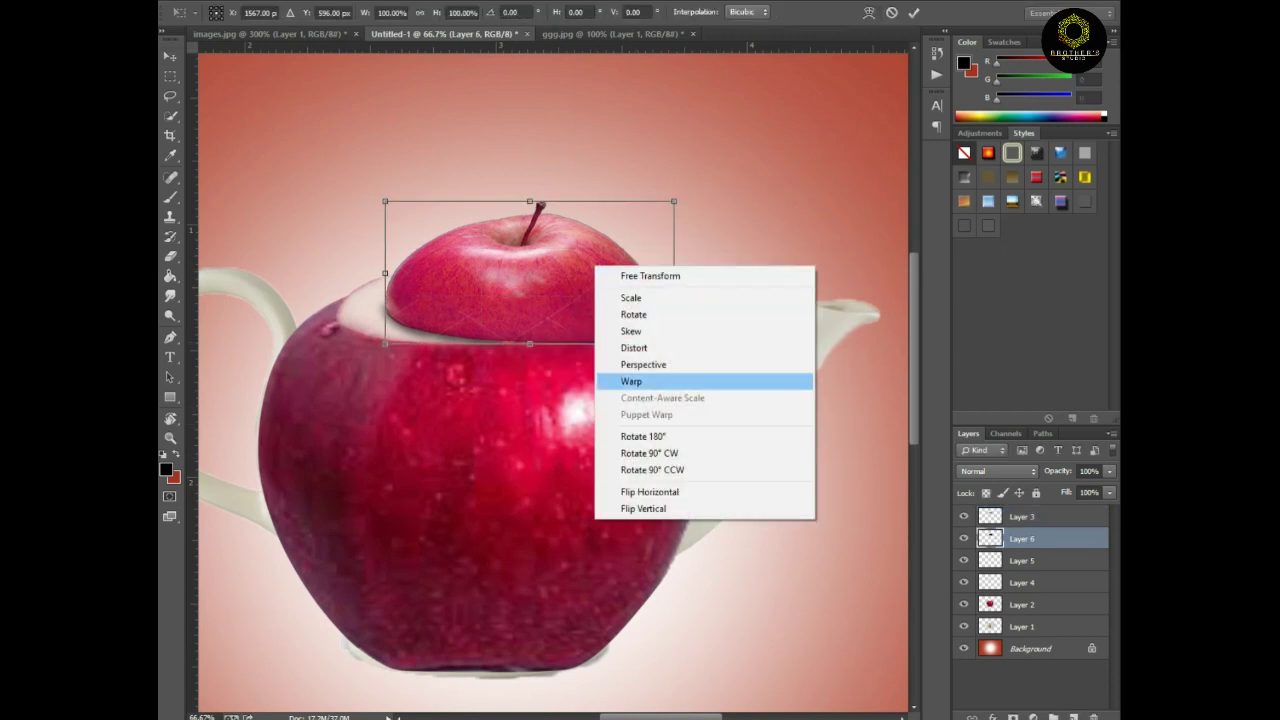
click(631, 381)
drag(674, 344, 693, 438)
drag(674, 296, 667, 296)
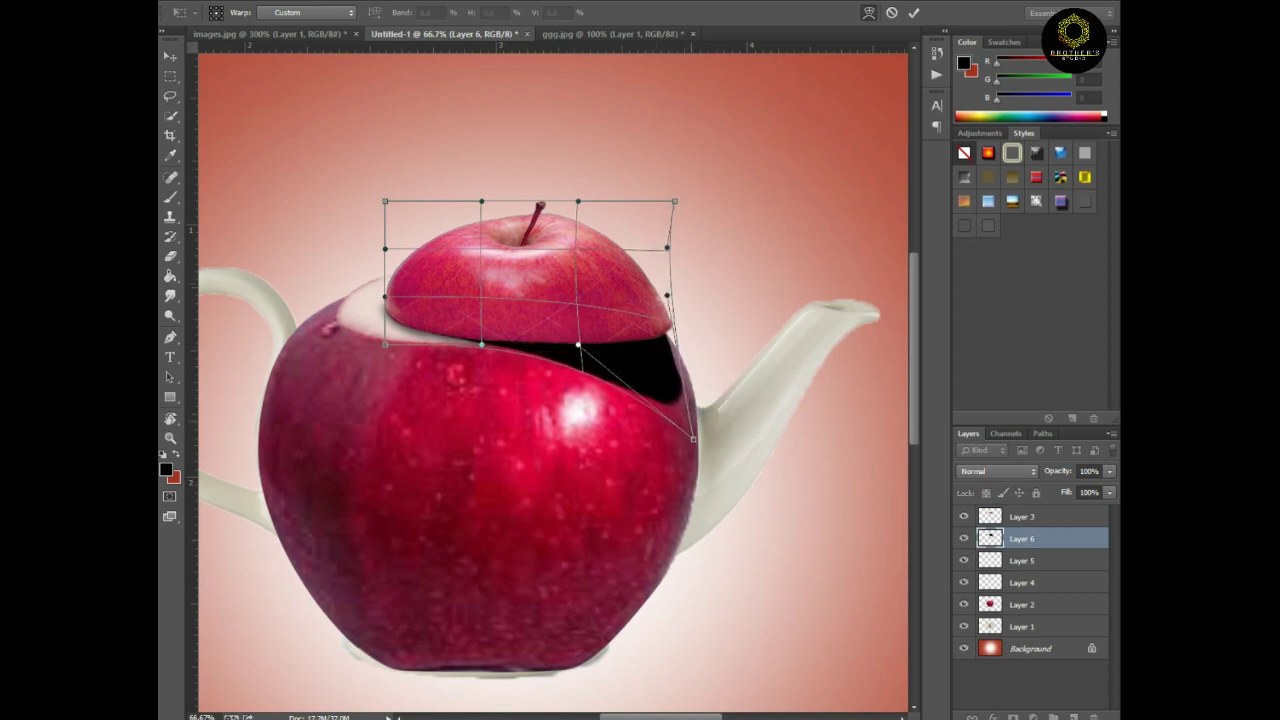
drag(693, 438, 701, 450)
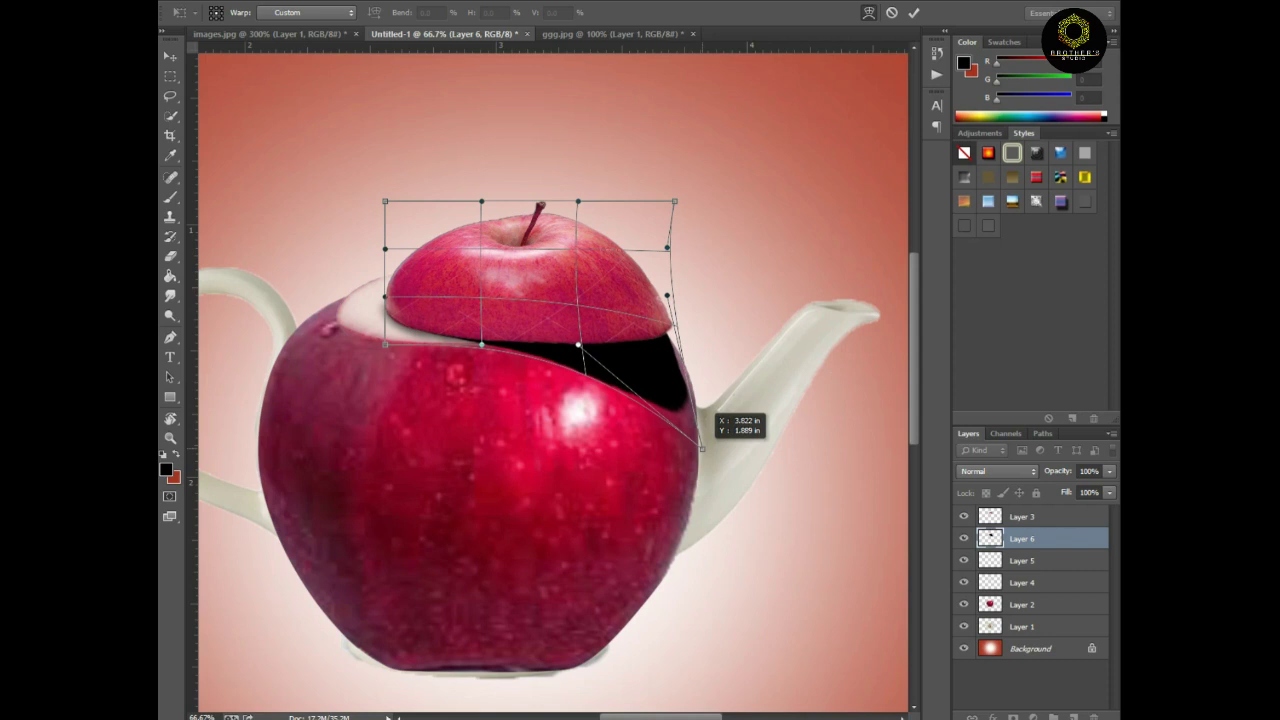
key(Return)
Apply a Gaussian Blur to the shadow and lower its opacity to 44%
click(1109, 470)
drag(1113, 488, 1083, 488)
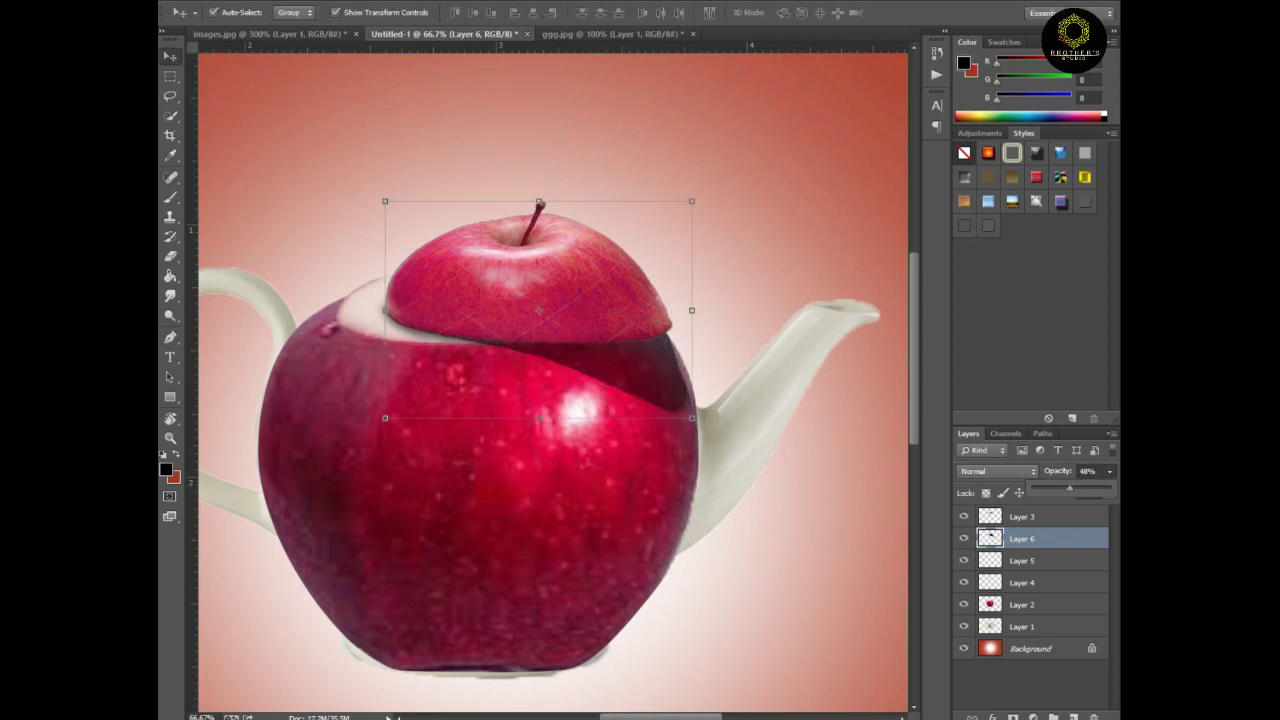
click(400, 0)
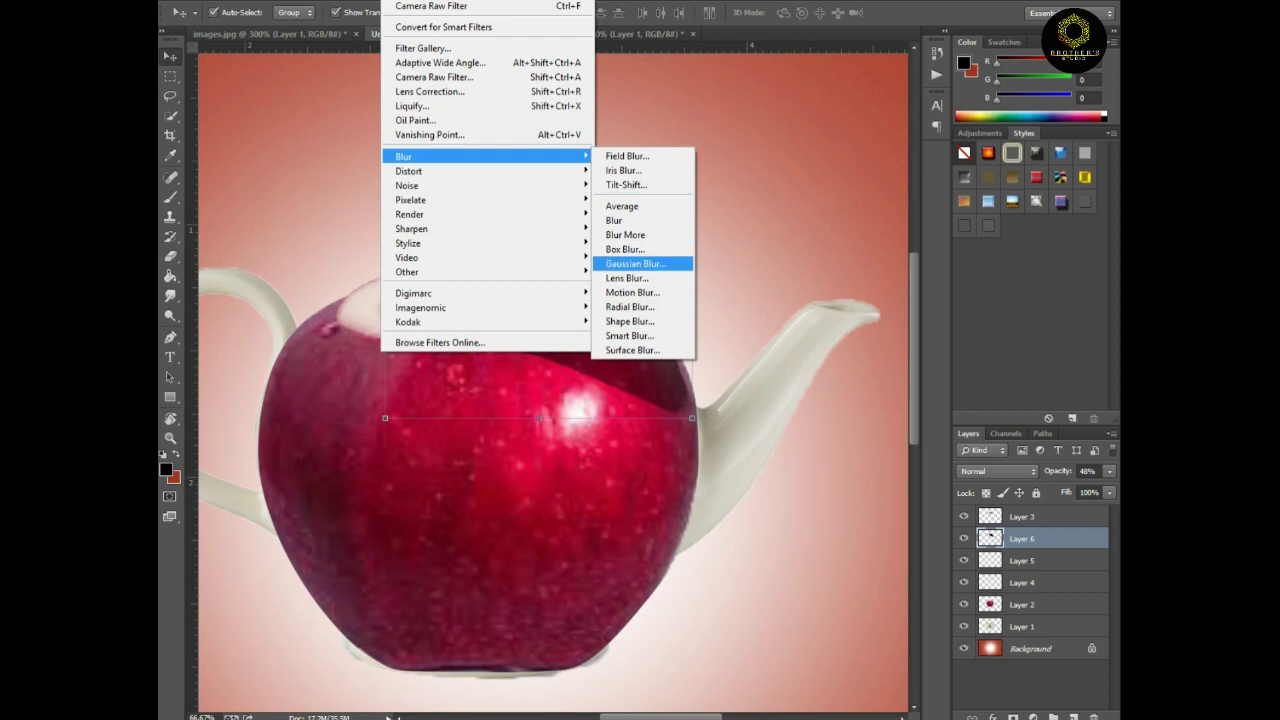
click(635, 263)
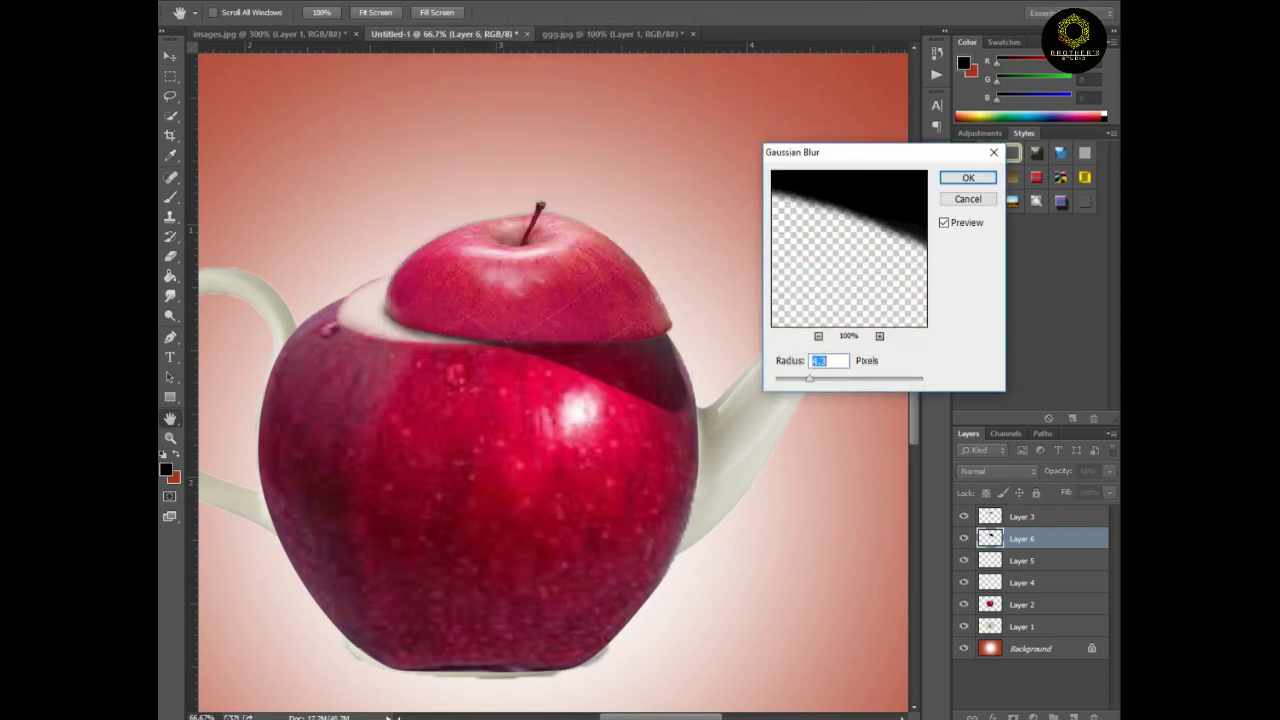
key(Return)
drag(1109, 471, 1070, 489)
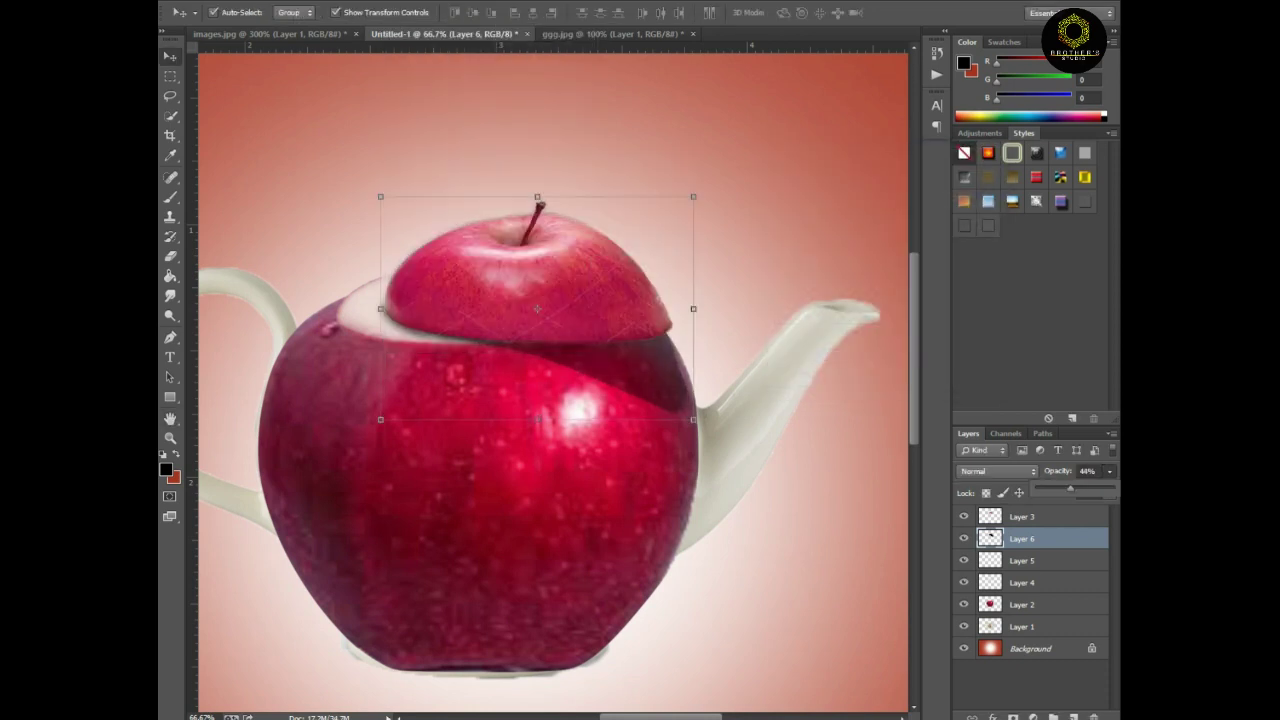
click(1030, 690)
Outline an area of the Layer 2 apple body with the Patch tool and add an empty Layer 7
key(ctrl+minus)
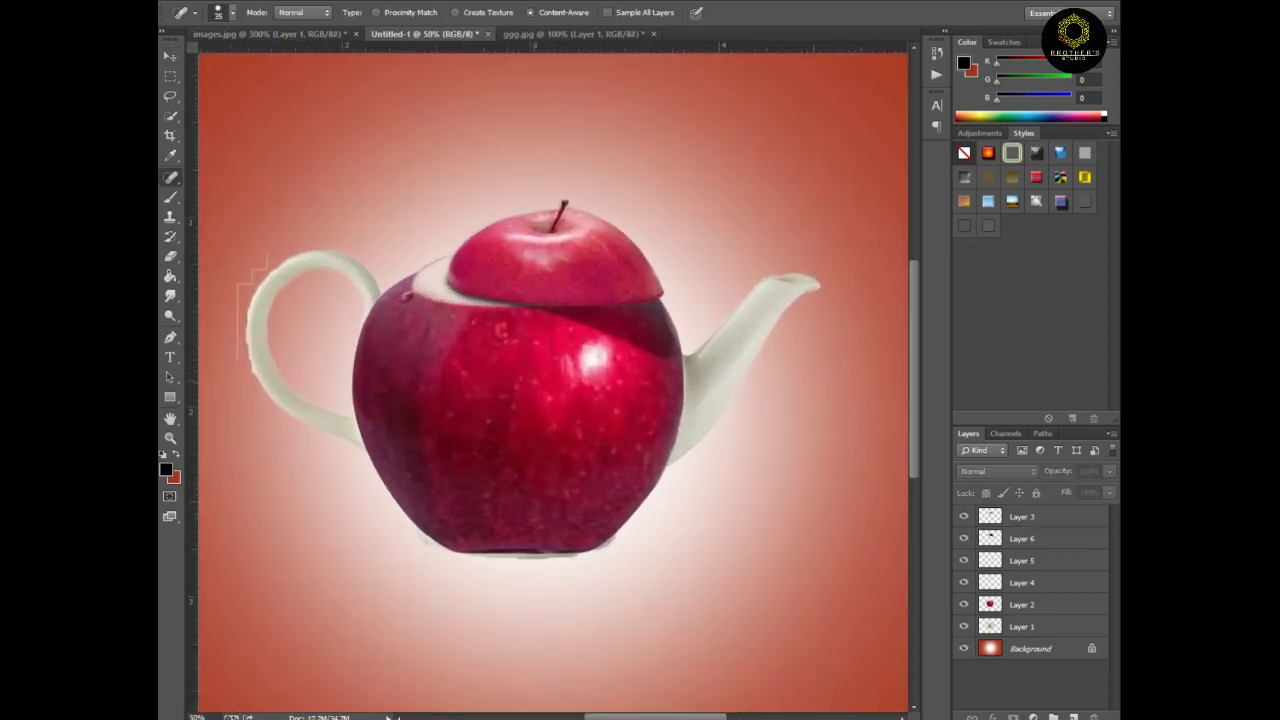
key(ctrl+plus)
right_click(170, 177)
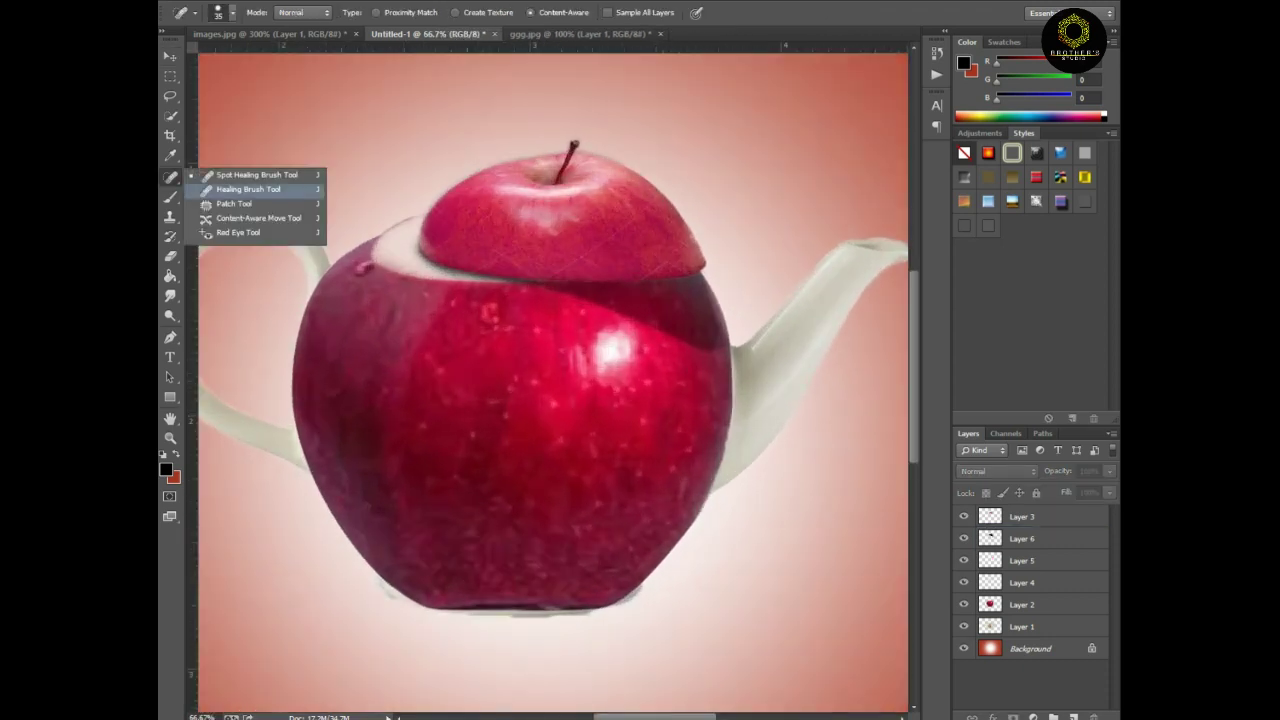
click(225, 209)
click(1022, 604)
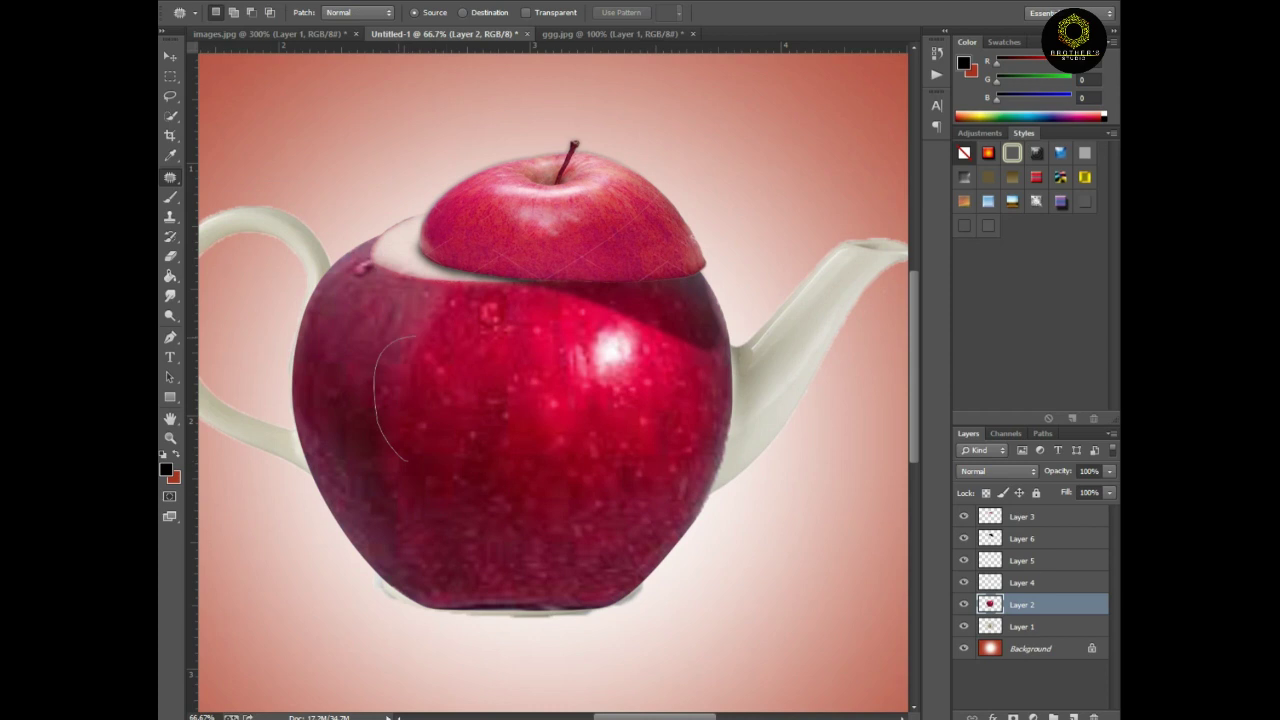
drag(540, 533, 405, 460)
key(ctrl+d)
key(ctrl+shift+alt+n)
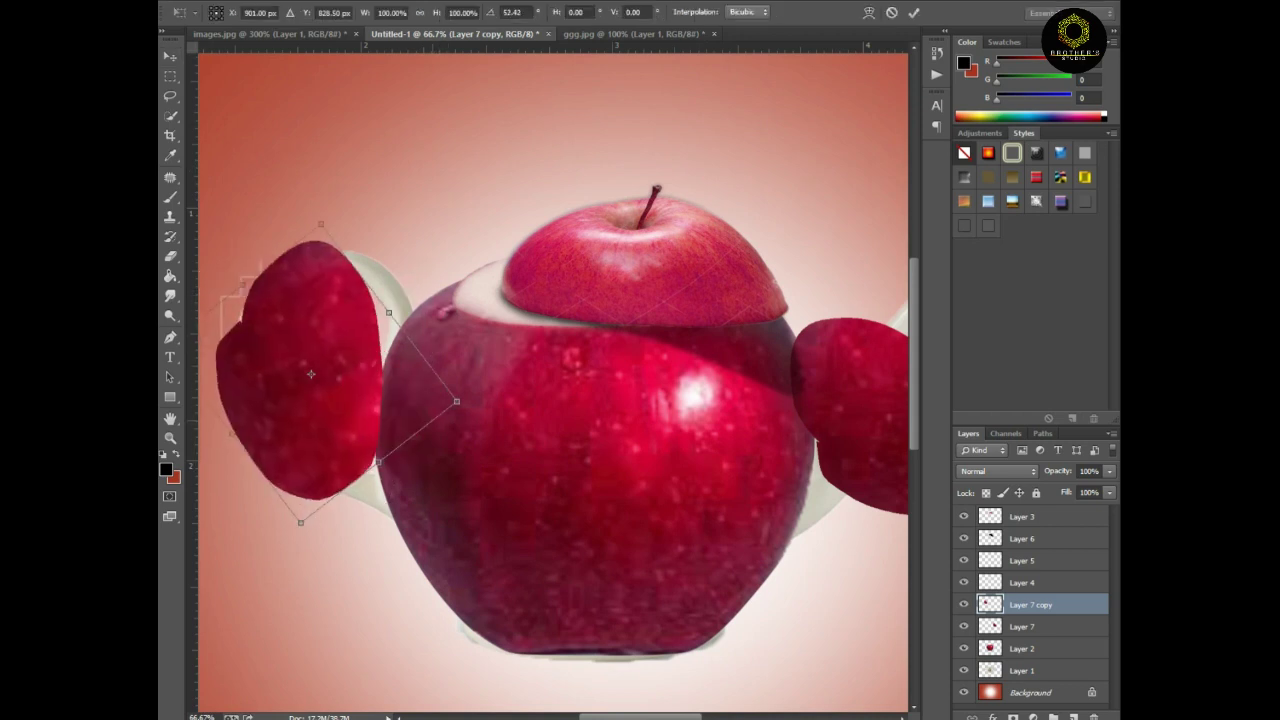
Enlarge the left apple piece to about 146% and set its opacity to 54%
drag(320, 224, 335, 157)
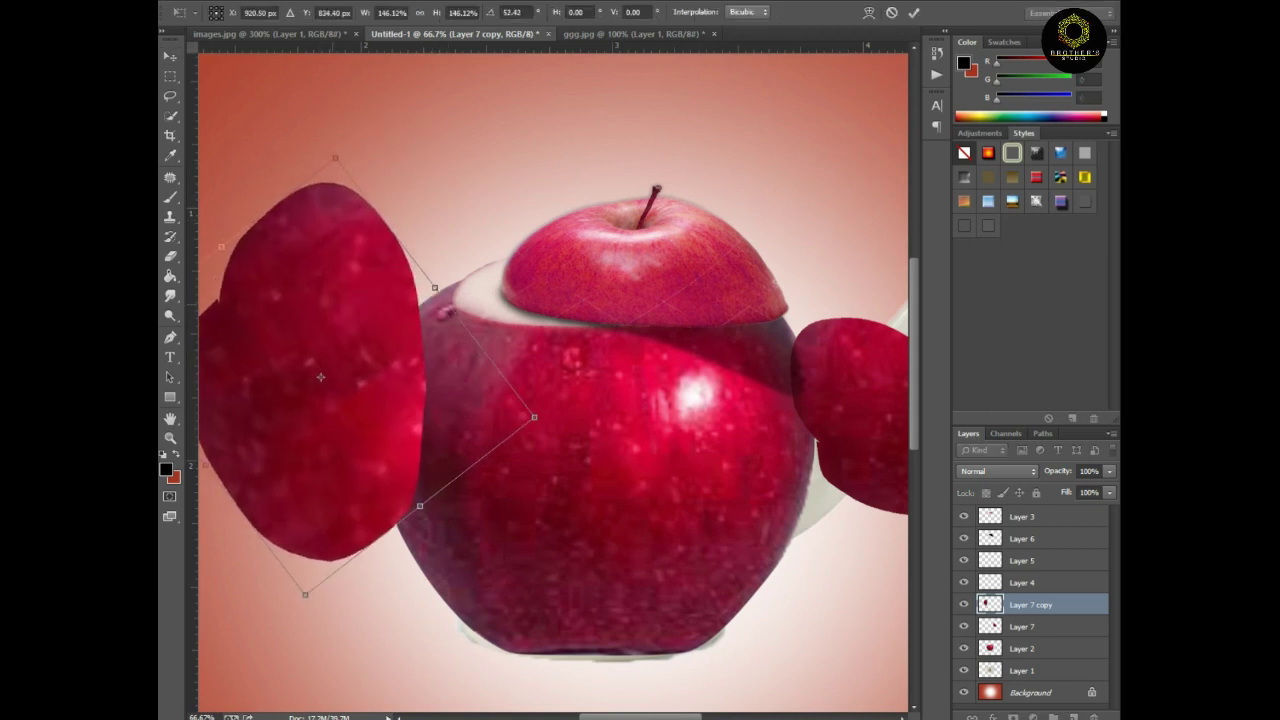
key(Return)
drag(1109, 471, 1074, 488)
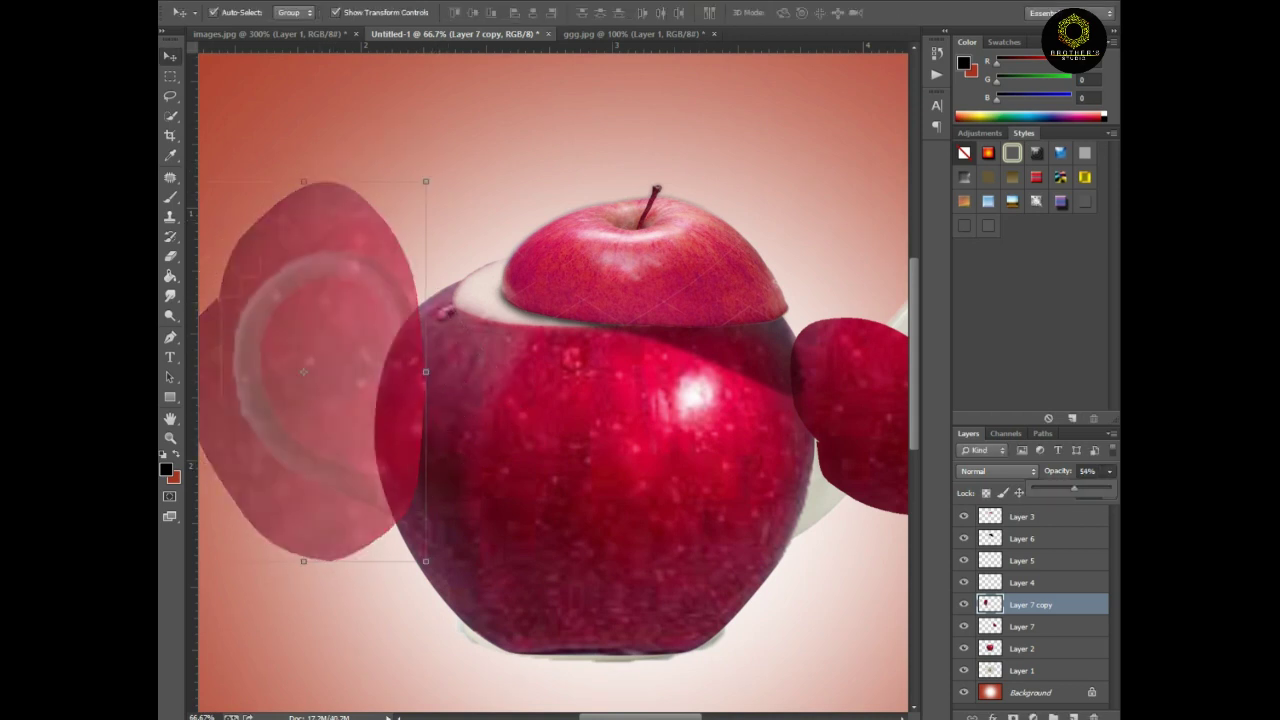
key(ctrl+plus)
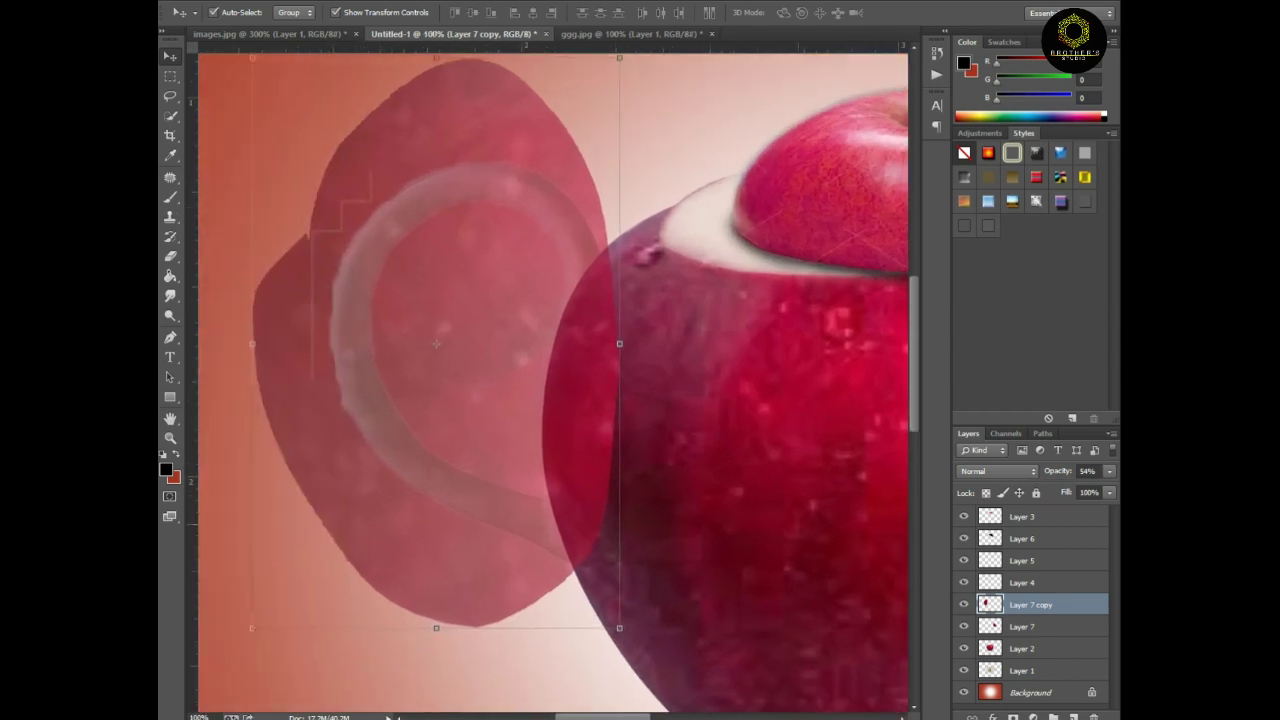
Widen the apple piece over the handle and place the first Pen point on the handle ring
drag(619, 628, 636, 629)
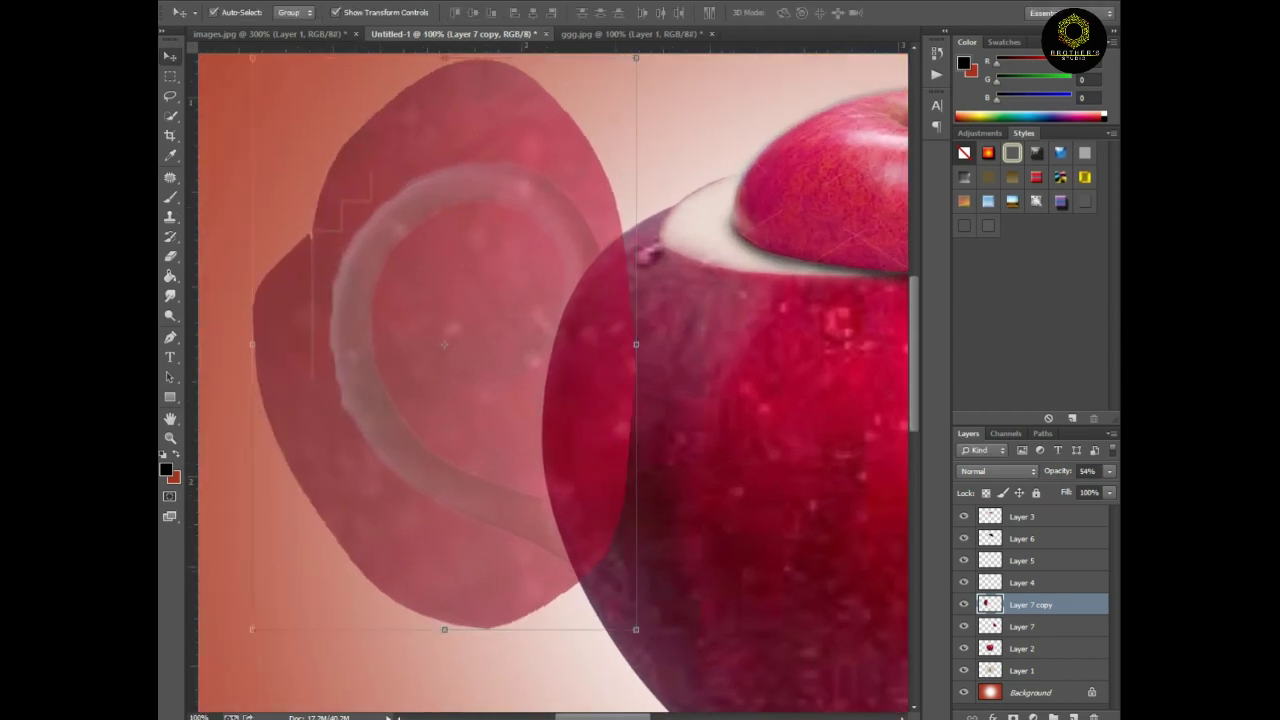
key(p)
key(ctrl+plus)
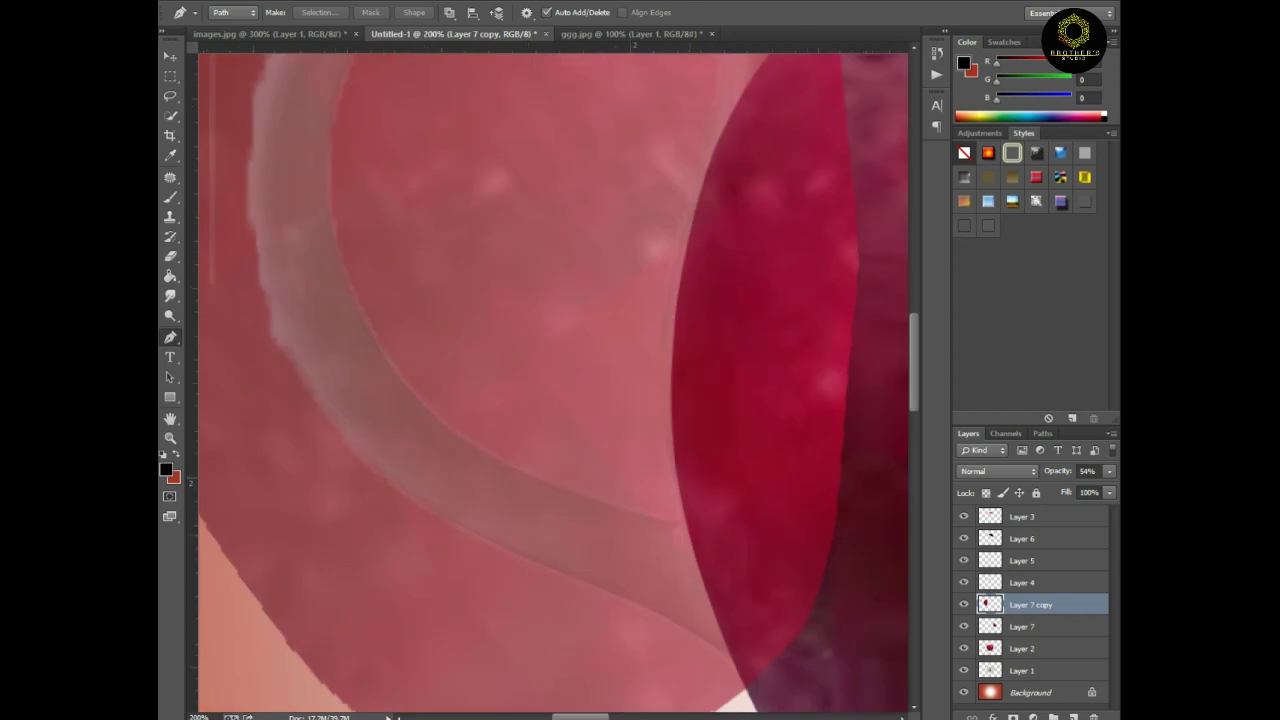
click(684, 517)
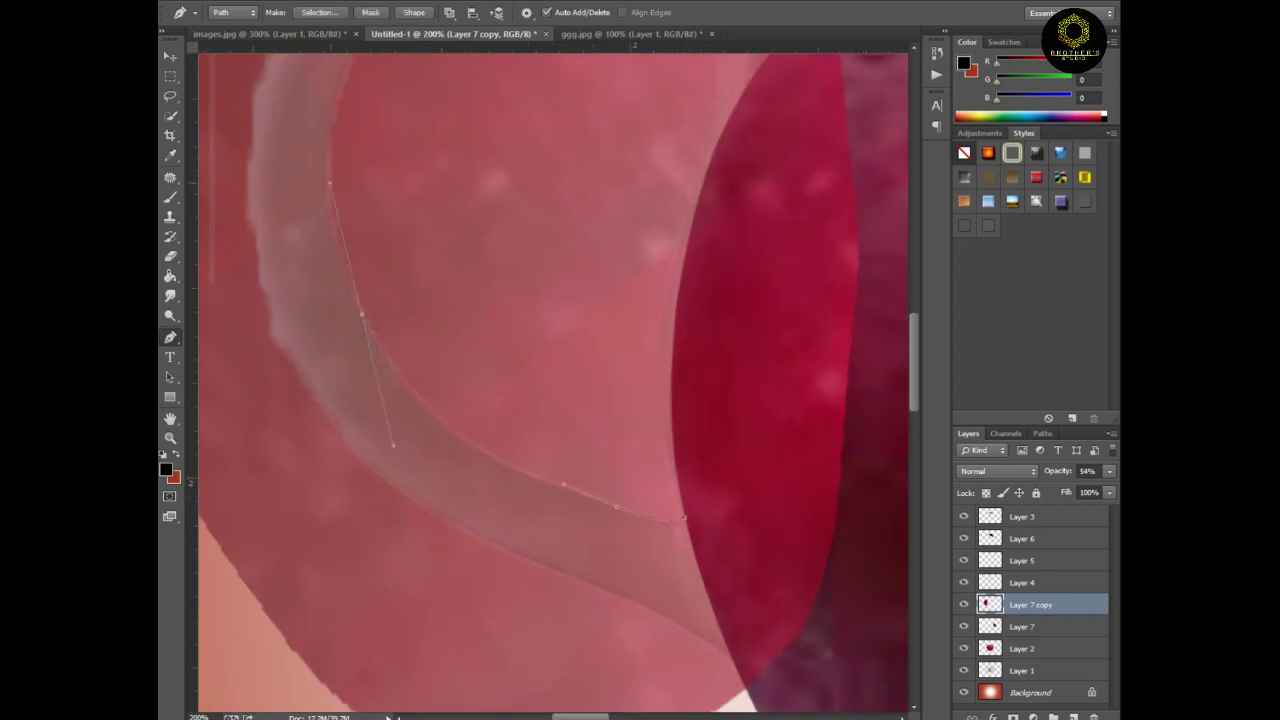
Trace the handle ring with a curved Pen path and turn it into a selection
scroll(553, 383, up, 5)
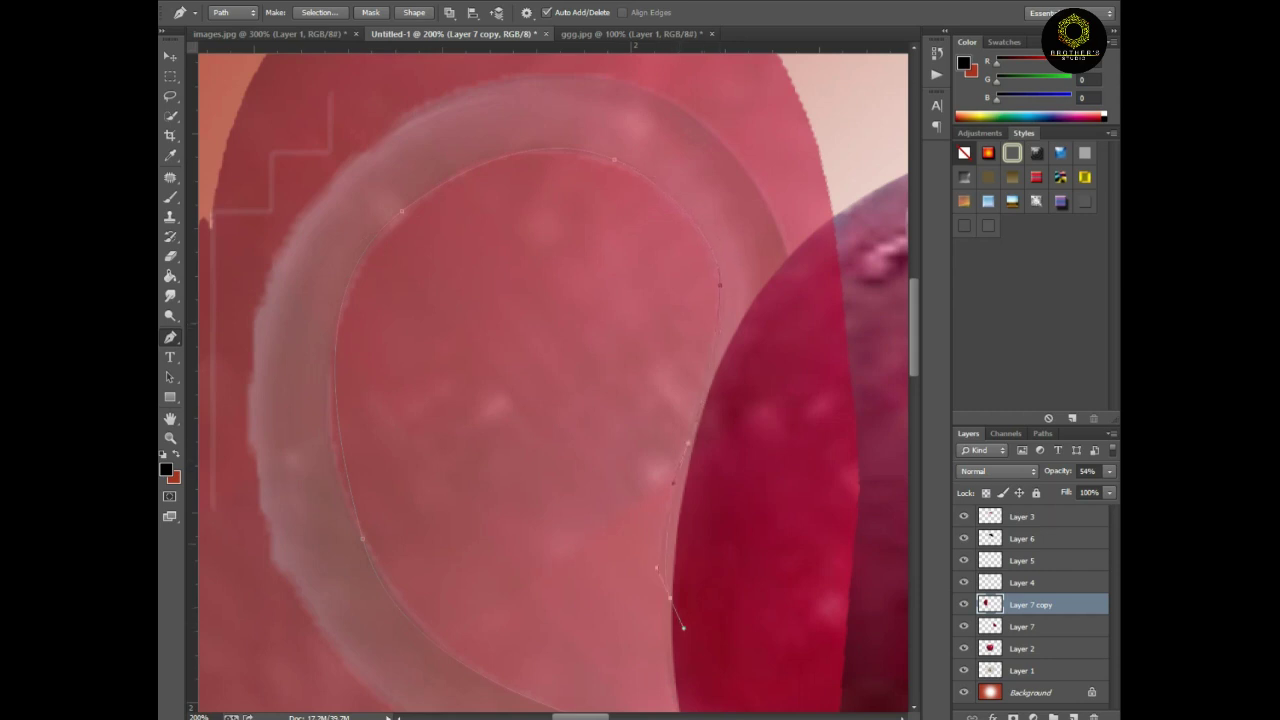
scroll(683, 628, up, 5)
drag(724, 412, 730, 423)
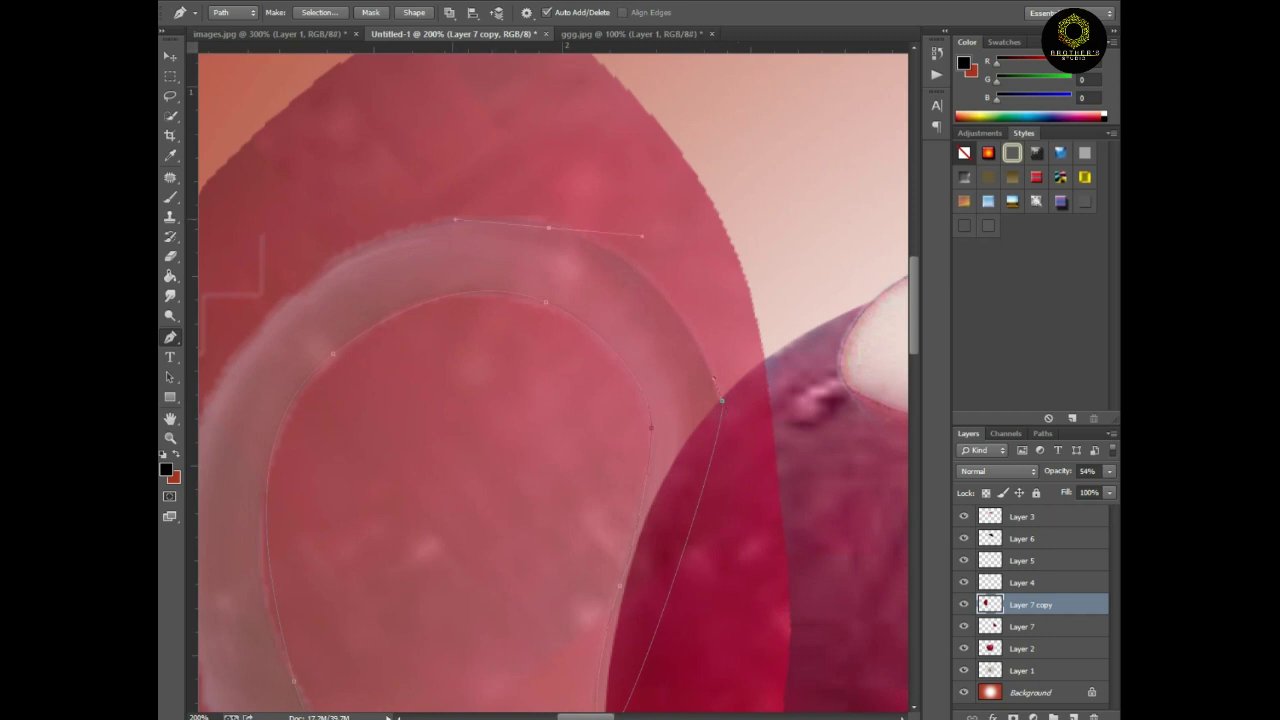
scroll(486, 165, down, 1)
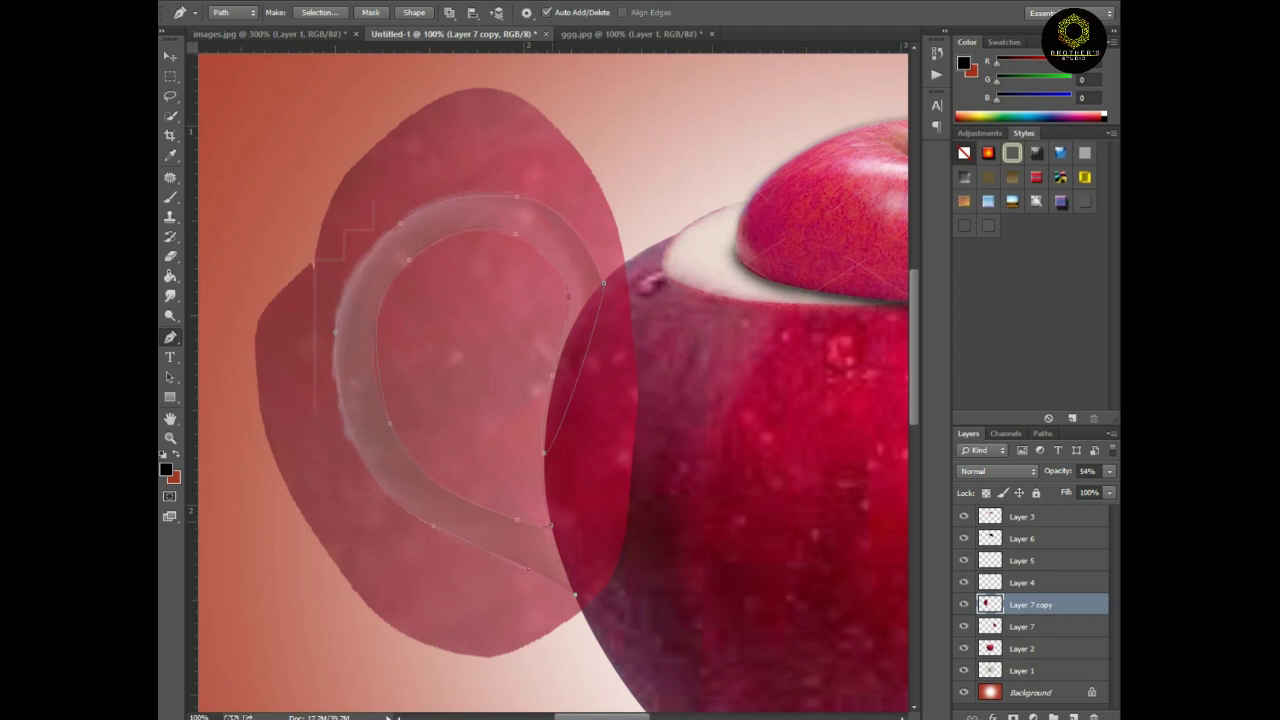
key(ctrl+Return)
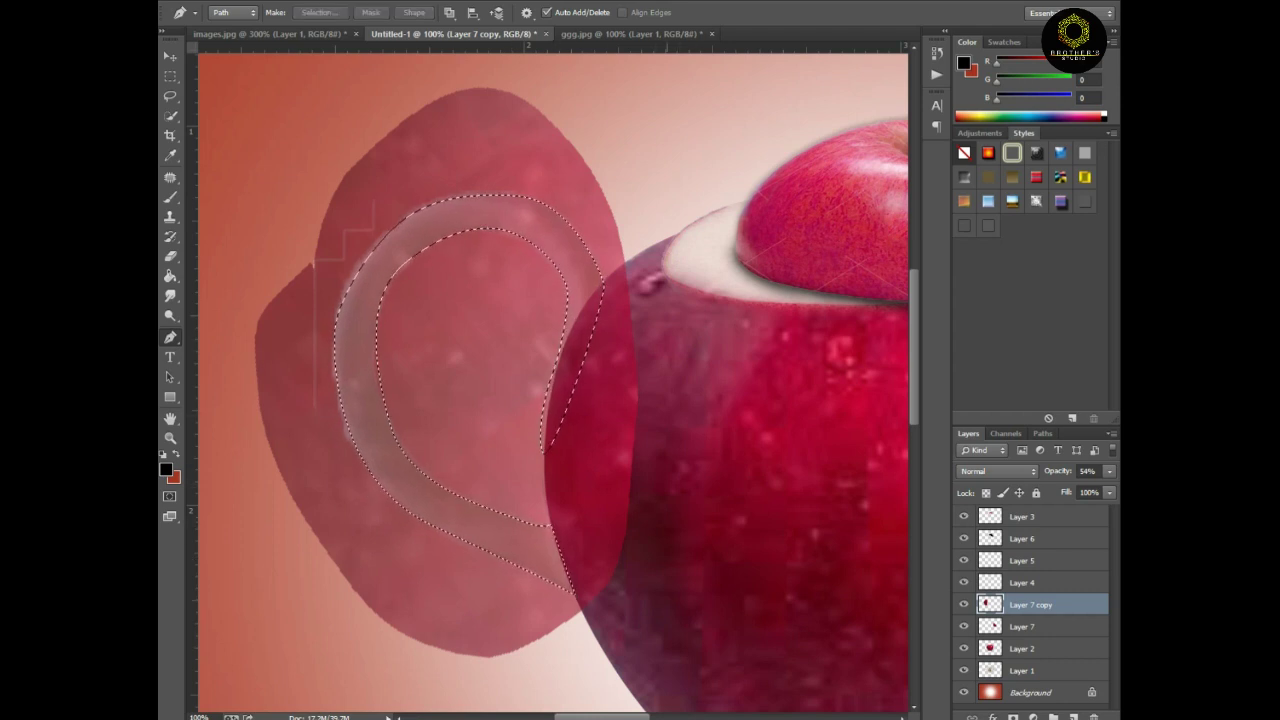
Erase the apple piece outside the ring with a 400 px eraser and restore 100% opacity
key(e)
key(bracketright)
key(bracketright)
key(bracketright)
mouse_move(571, 171)
mouse_down()
mouse_move(392, 480)
mouse_move(657, 285)
mouse_up()
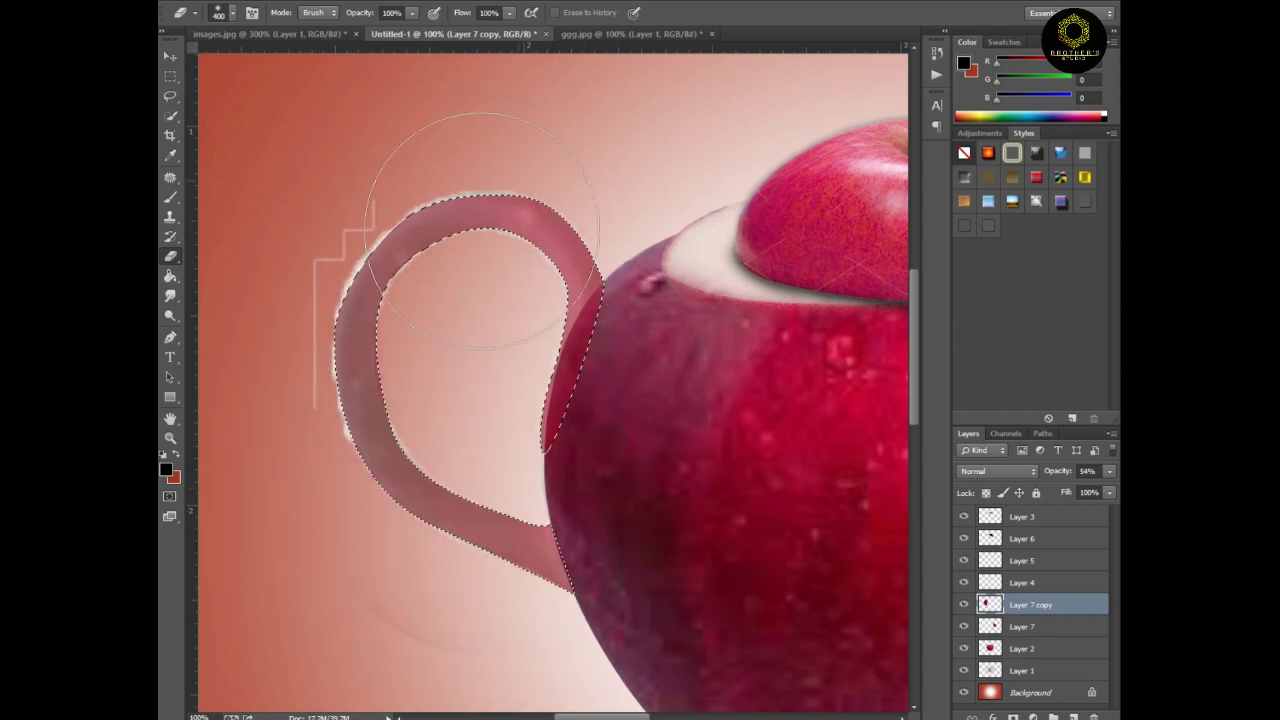
click(1109, 470)
drag(1075, 486, 1120, 486)
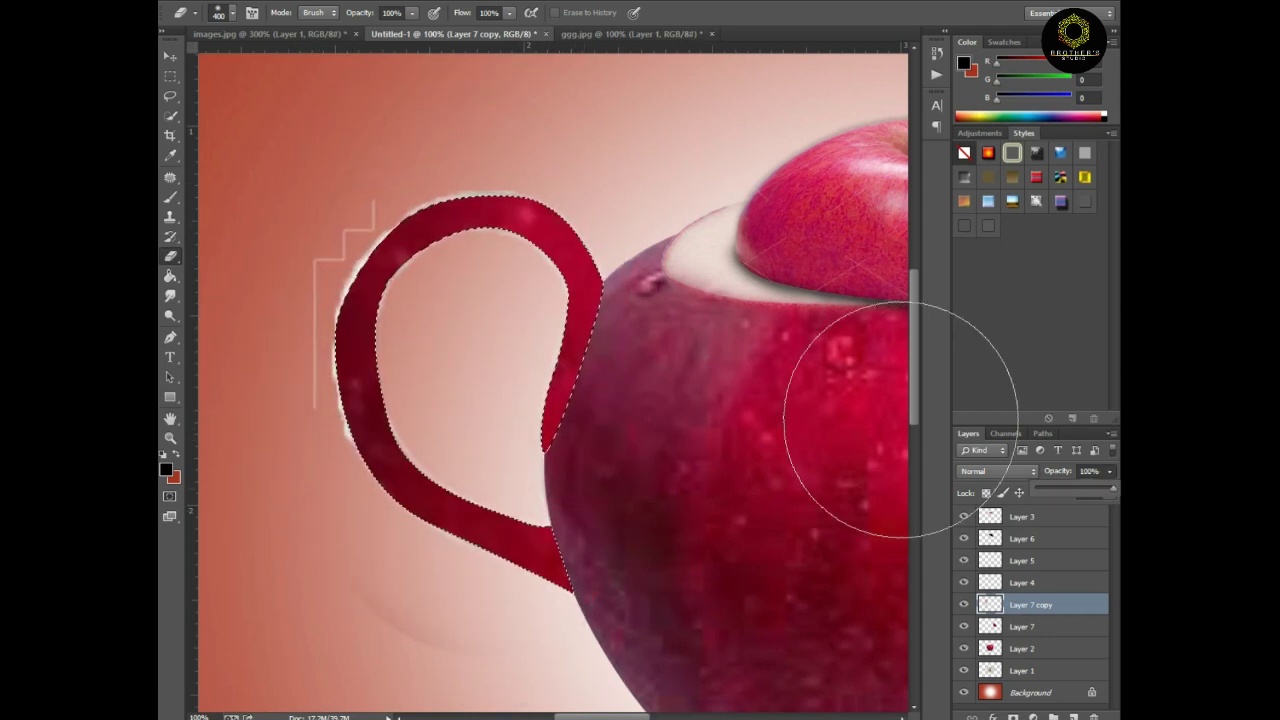
scroll(390, 295, up, 1)
Sample a dark red from the handle and paint over its pale outer and inner fringes
key(i)
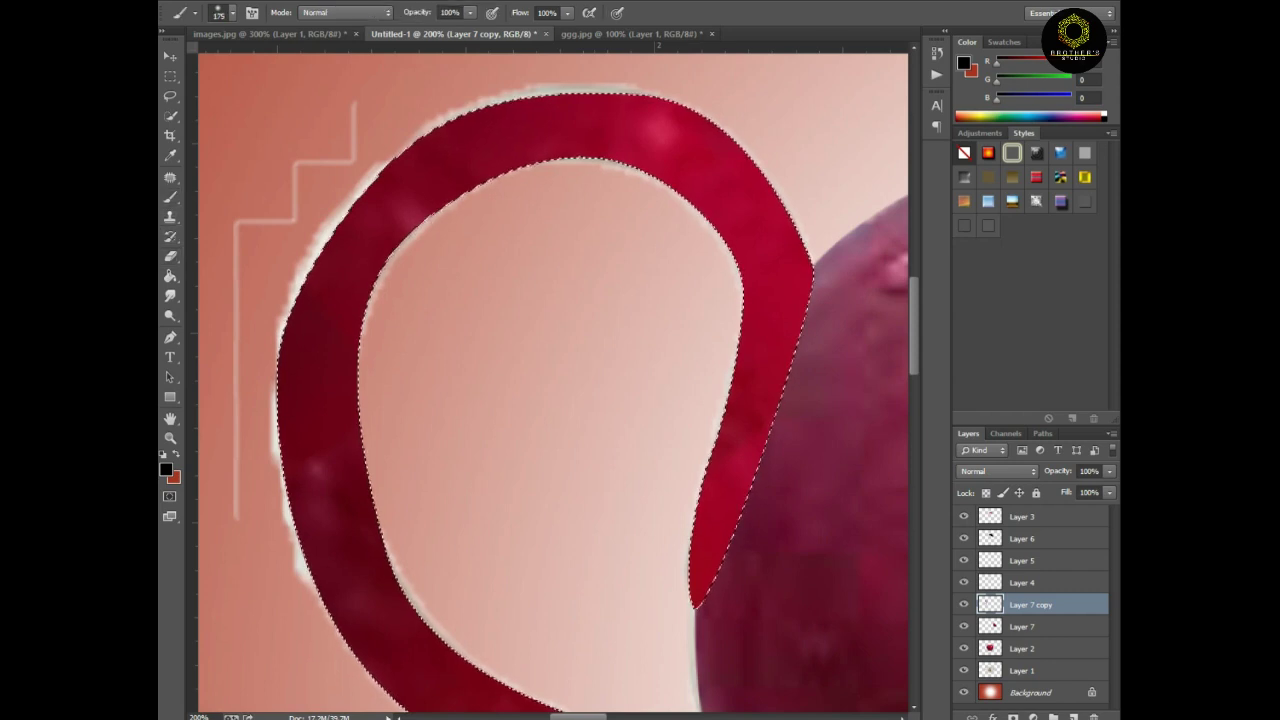
click(166, 468)
click(330, 300)
key(Return)
key(b)
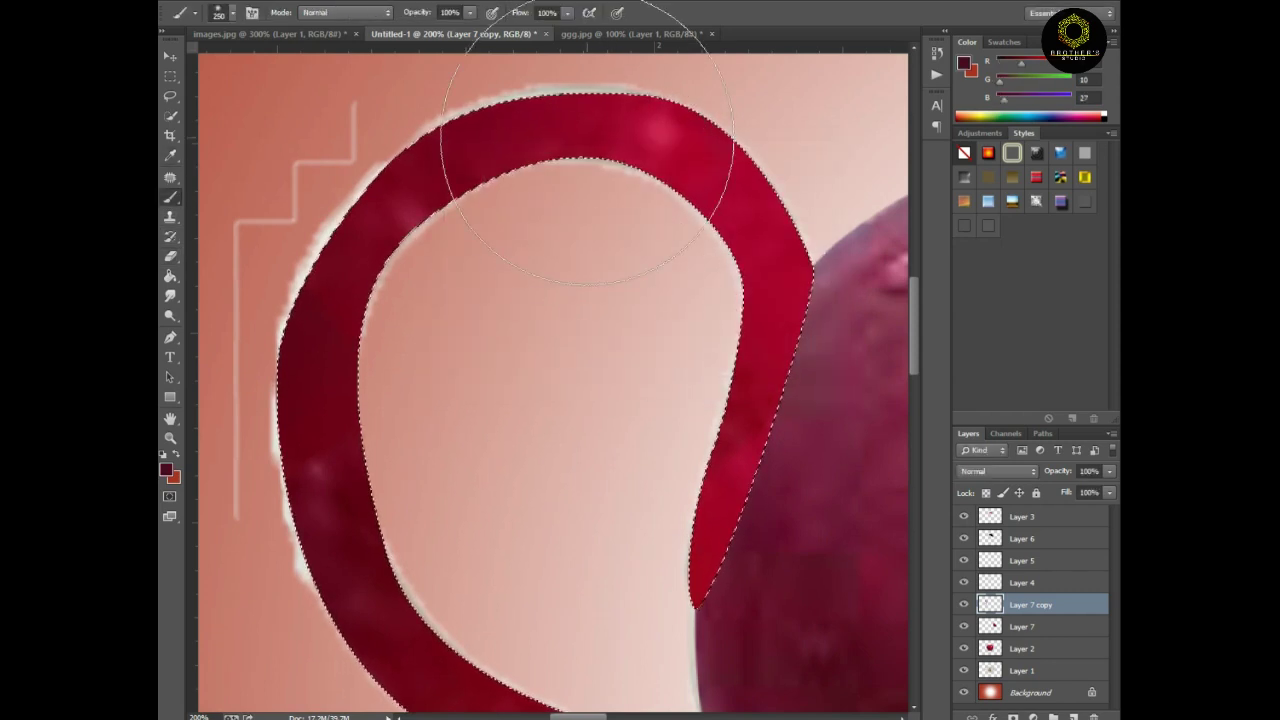
key(bracketleft)
key(bracketleft)
key(bracketleft)
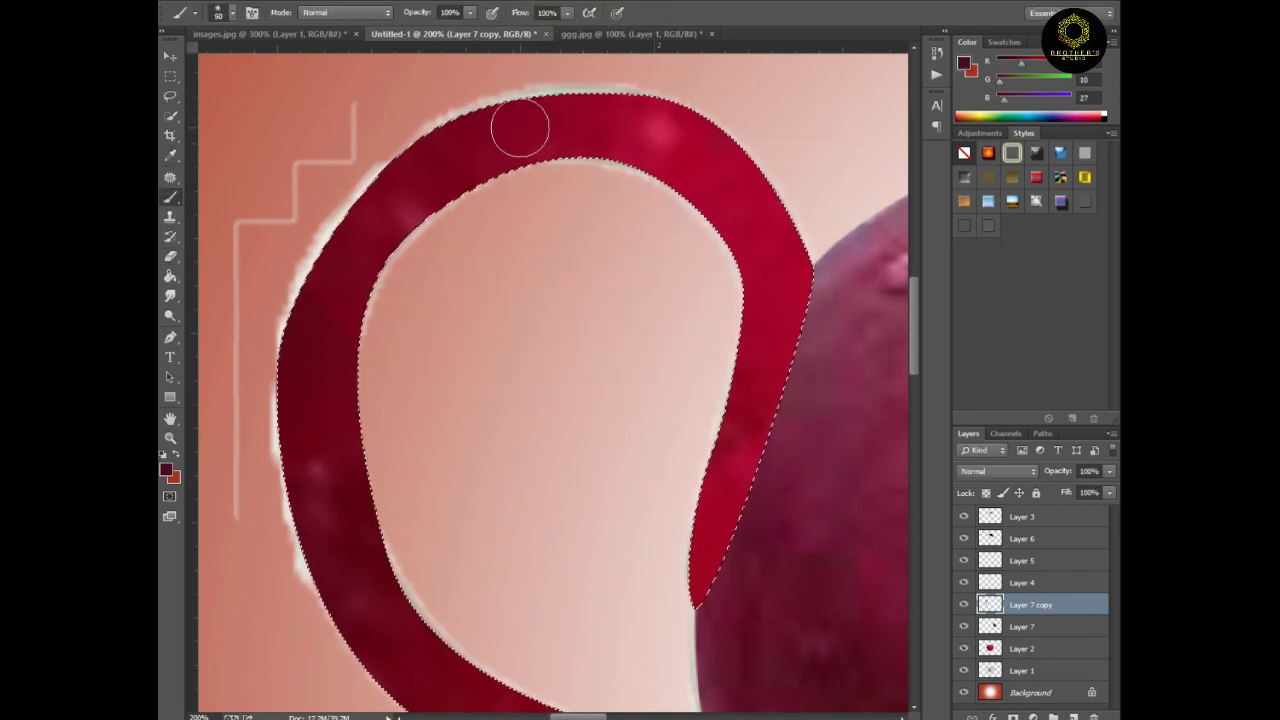
mouse_move(446, 118)
mouse_down()
mouse_move(634, 77)
mouse_move(796, 214)
mouse_move(484, 99)
mouse_move(307, 289)
mouse_move(276, 362)
mouse_move(432, 127)
mouse_up()
mouse_move(623, 71)
mouse_down()
mouse_move(531, 171)
mouse_move(586, 143)
mouse_move(700, 215)
mouse_move(734, 349)
mouse_move(686, 509)
mouse_move(695, 600)
mouse_up()
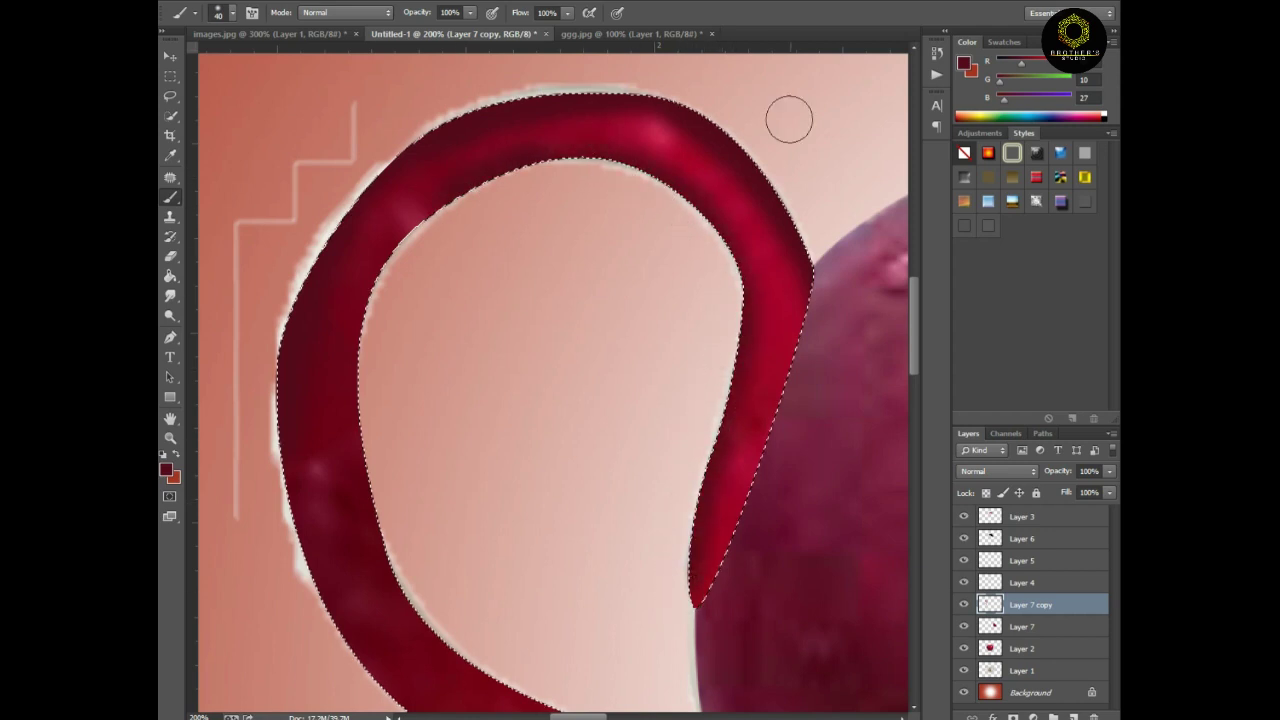
Deselect the handle, zoom out, and toggle Layer 1's visibility to check the edge
key(ctrl+minus)
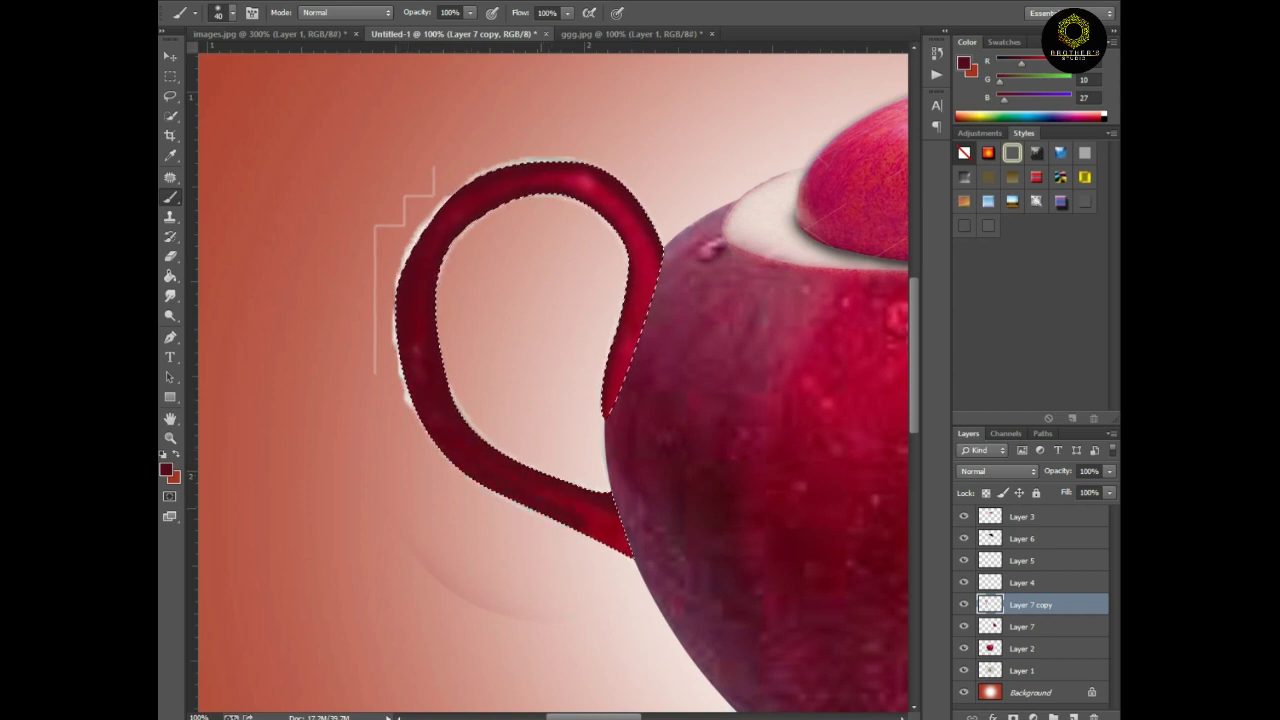
key(ctrl+d)
key(ctrl+minus)
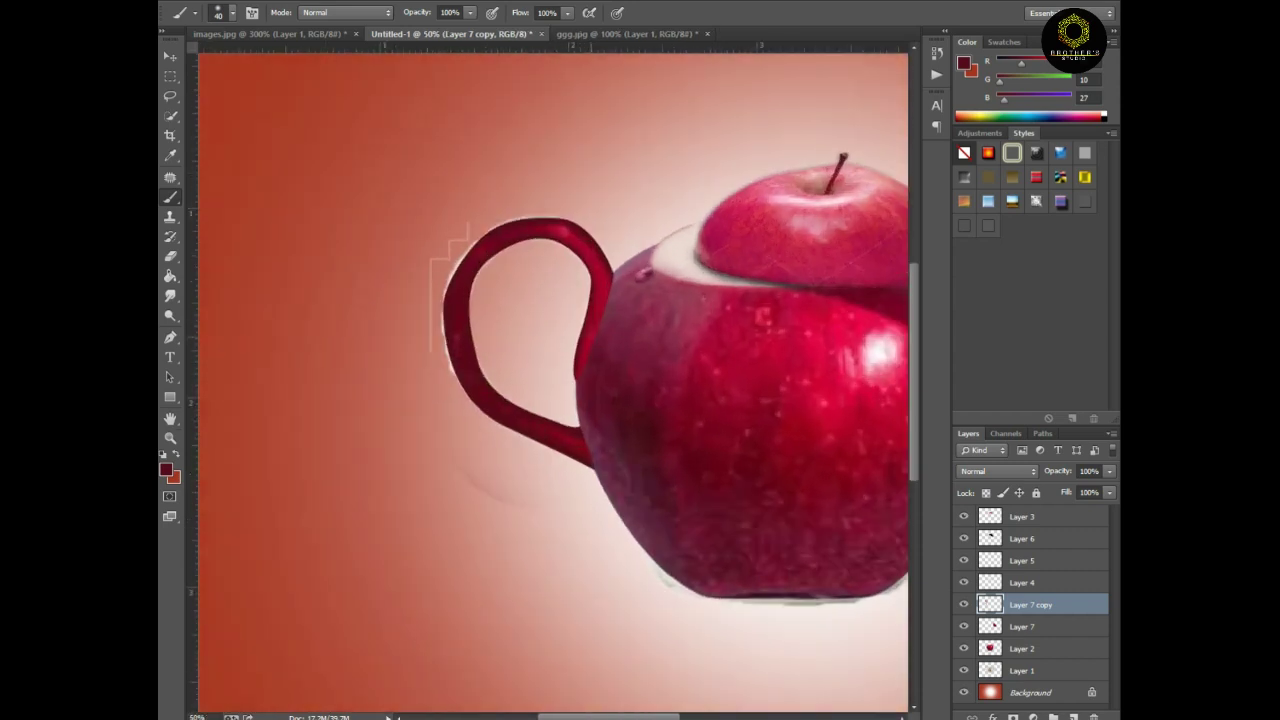
scroll(553, 400, down, 1)
click(963, 670)
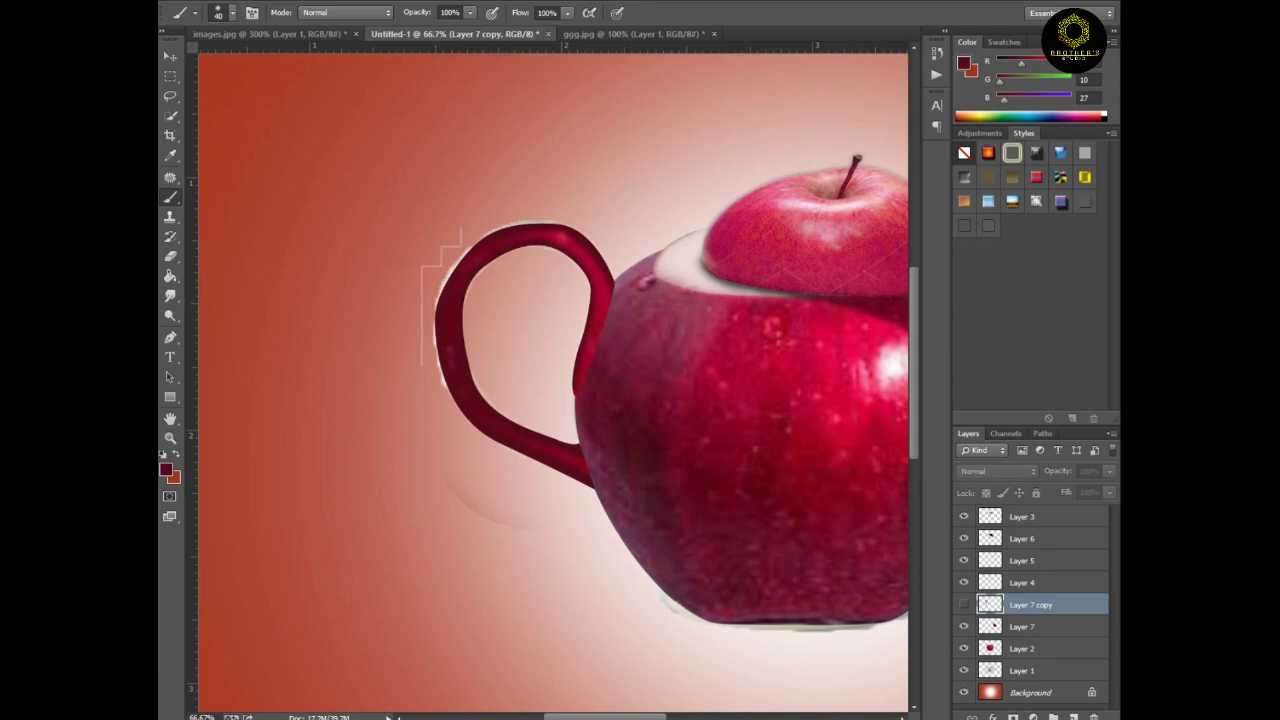
Tone the handle with Curves and Hue -8 / Lightness -11, and move Layer 2 above Layer 7 copy
key(ctrl+m)
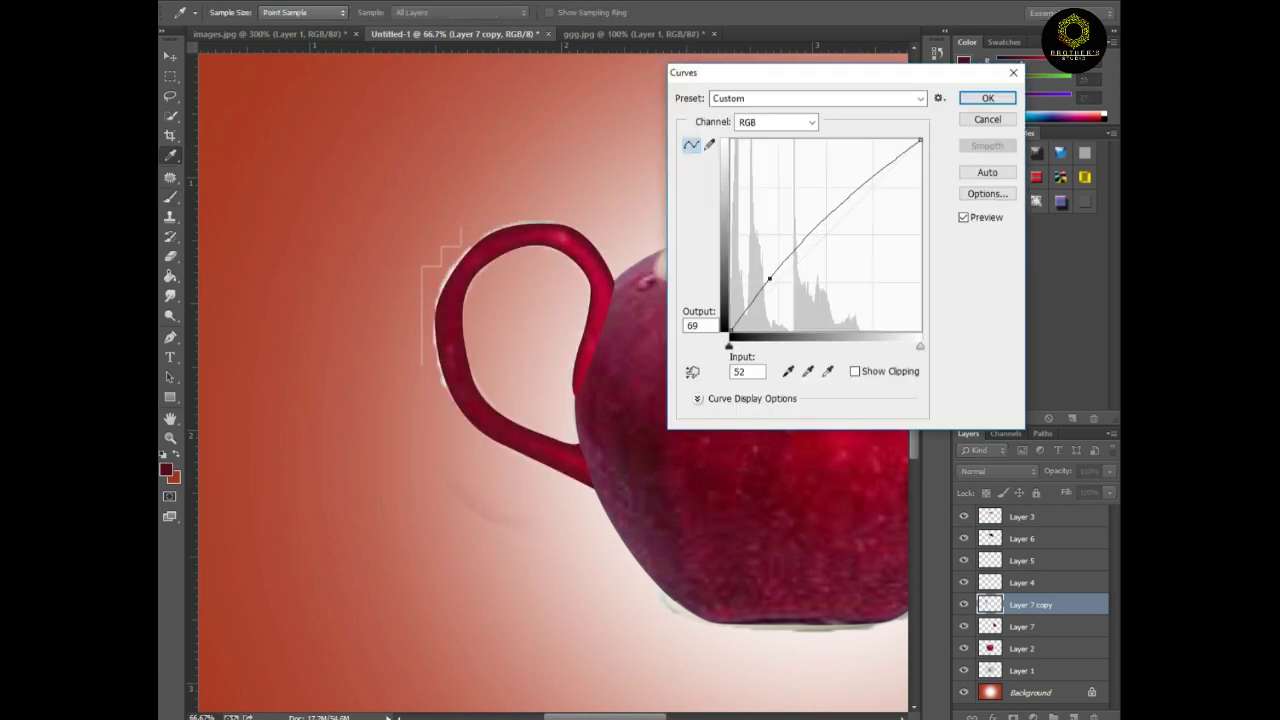
key(Escape)
key(ctrl+u)
key(Down)
key(Down)
key(Down)
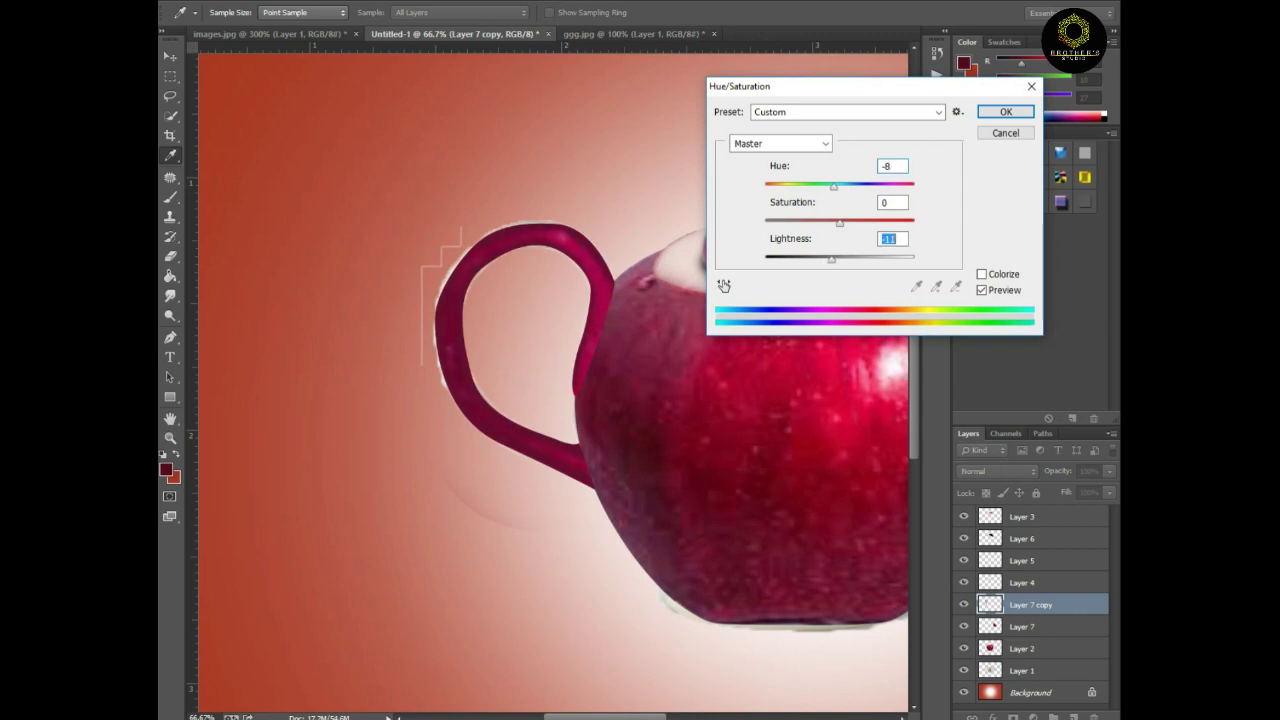
key(Return)
key(b)
drag(1022, 648, 1022, 594)
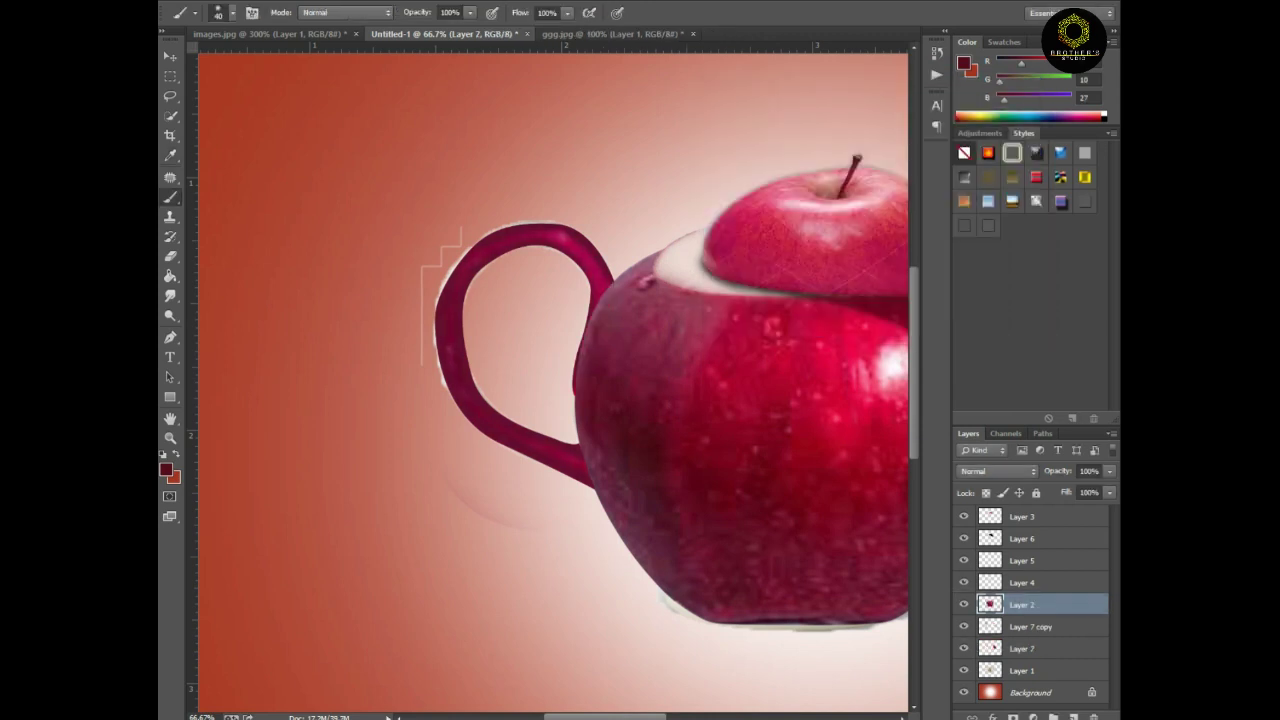
Rotate and enlarge the Layer 7 apple piece over the white spout
key(ctrl+minus)
key(ctrl+minus)
key(ctrl+plus)
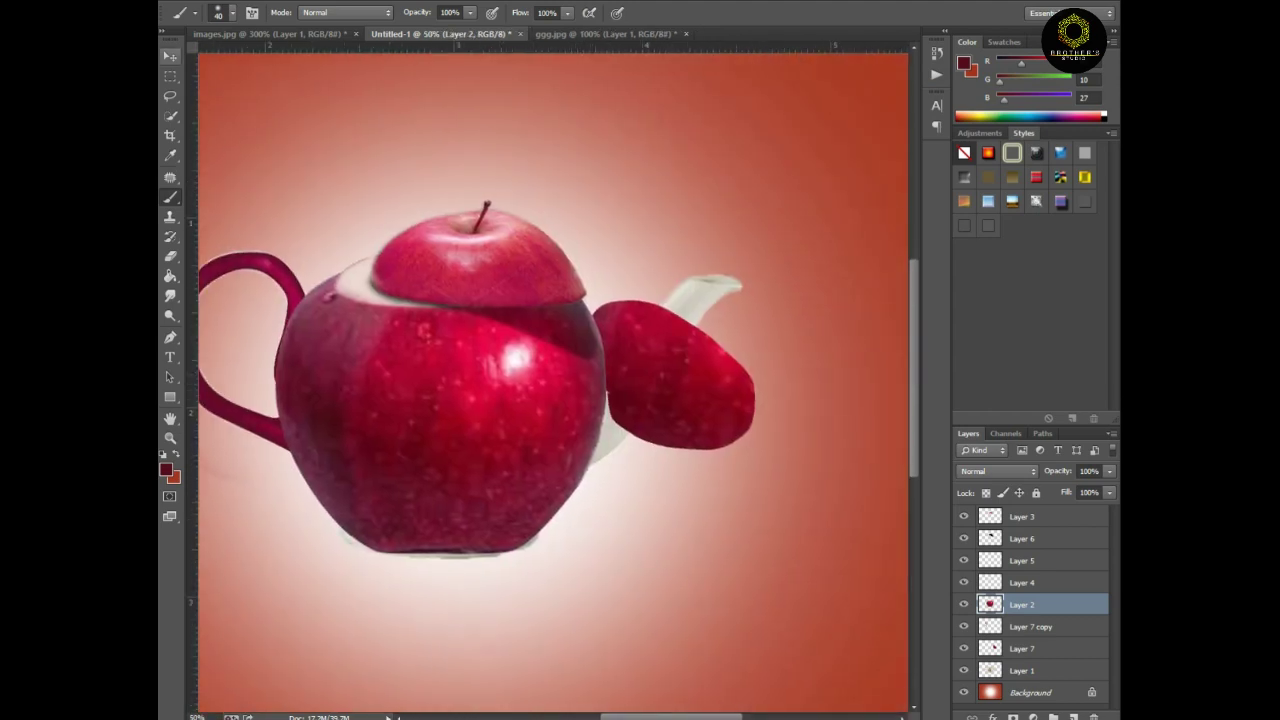
key(v)
click(1022, 648)
key(ctrl+t)
drag(772, 318, 715, 240)
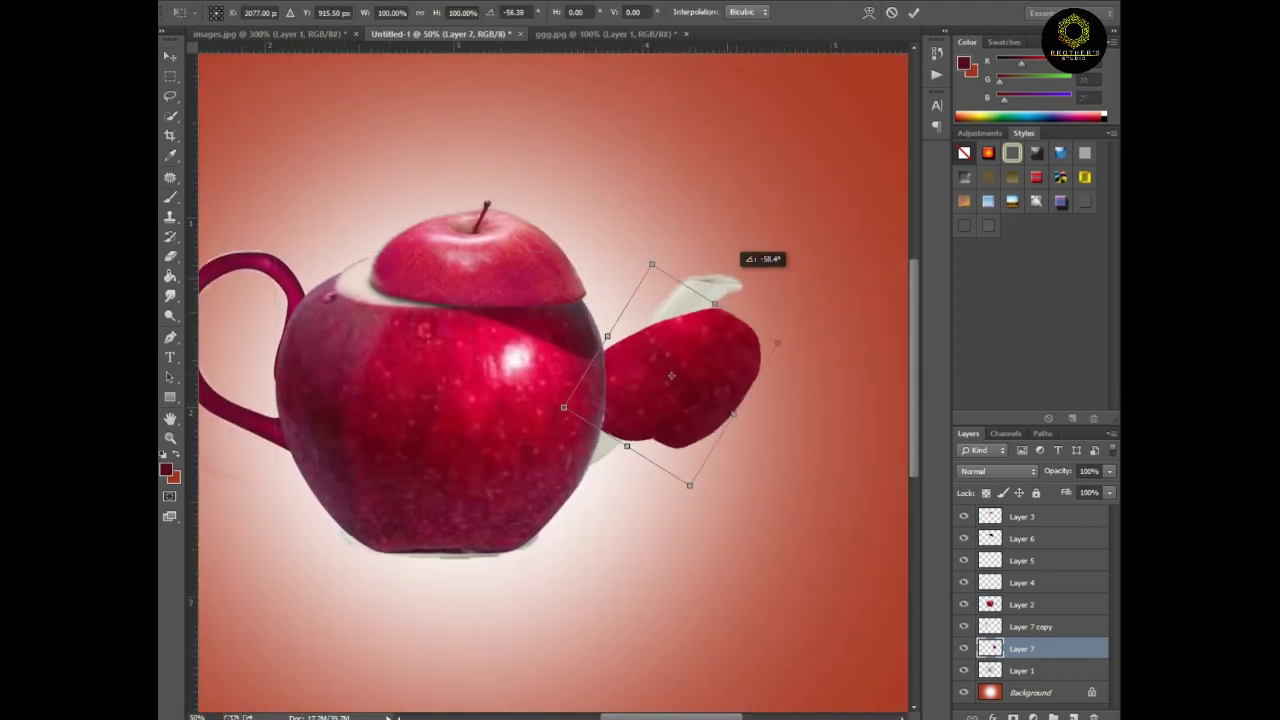
drag(764, 314, 829, 265)
key(Return)
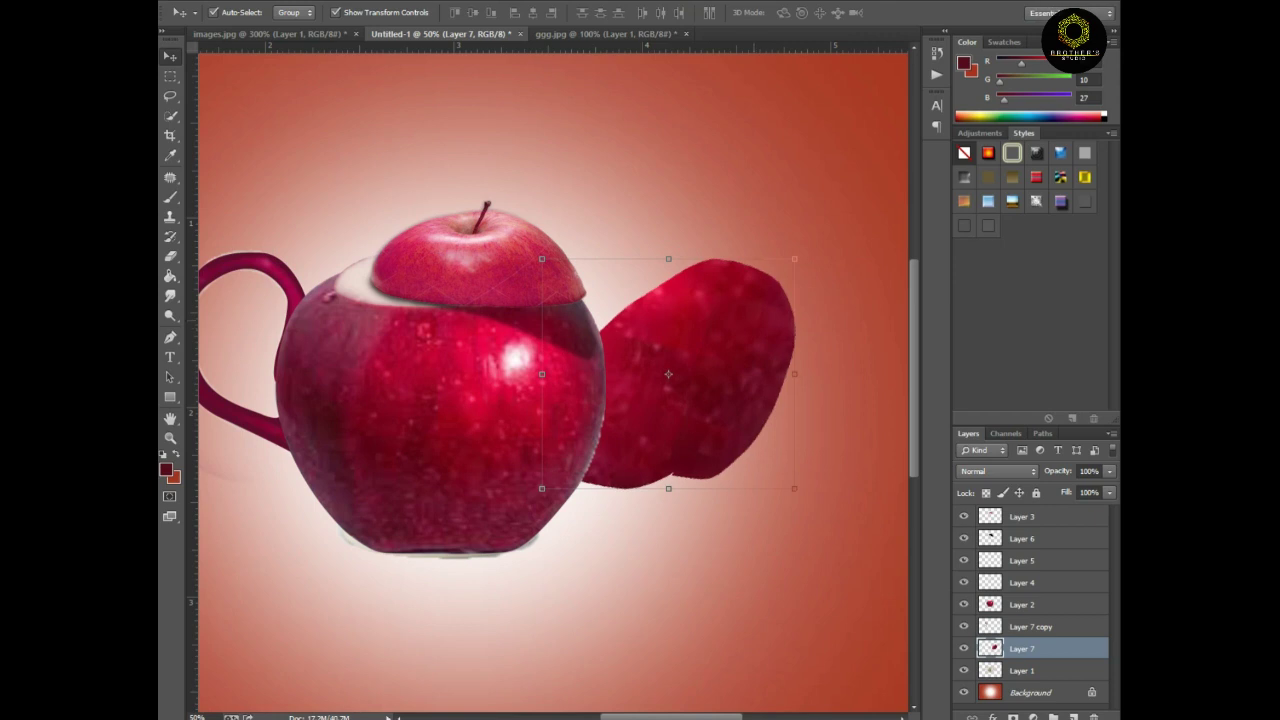
Fade the piece to 63% opacity and place a first Pen anchor where spout meets apple
key(ctrl+plus)
key(6)
key(3)
key(ctrl+plus)
key(ctrl+plus)
key(ctrl+plus)
key(p)
drag(436, 405, 455, 399)
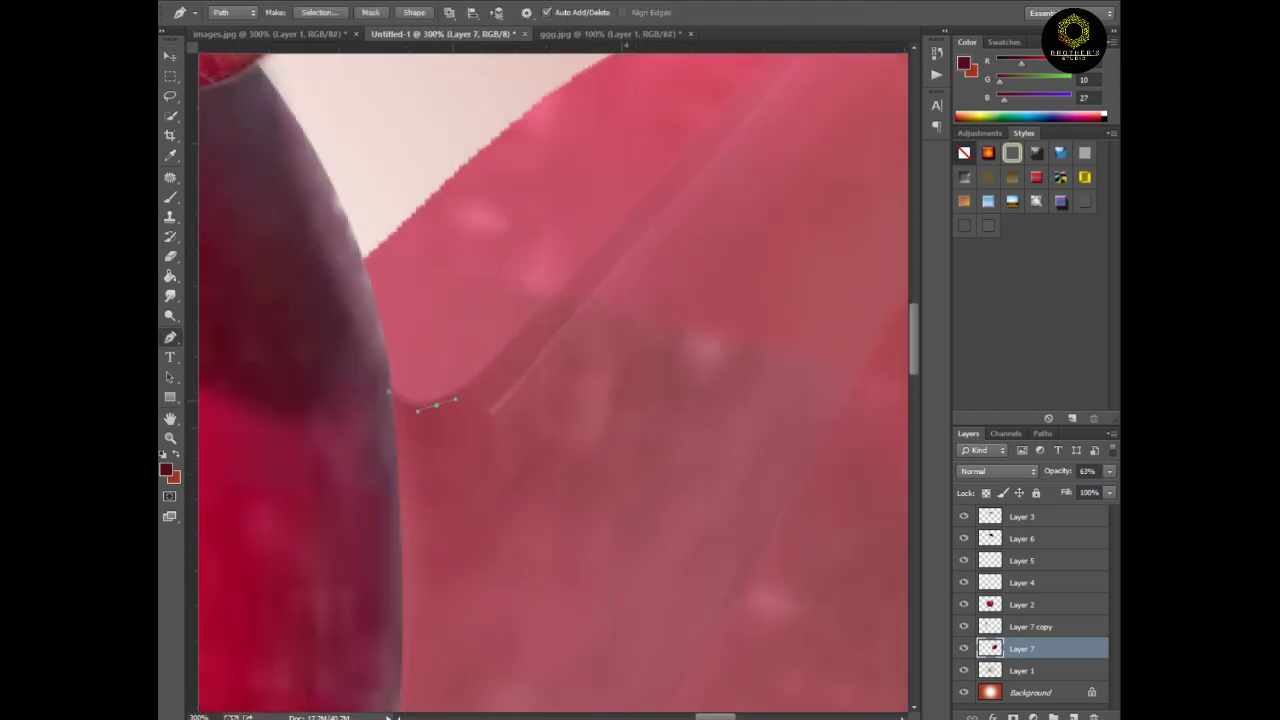
Trace the curved spout outline with a Pen path
key(ctrl+minus)
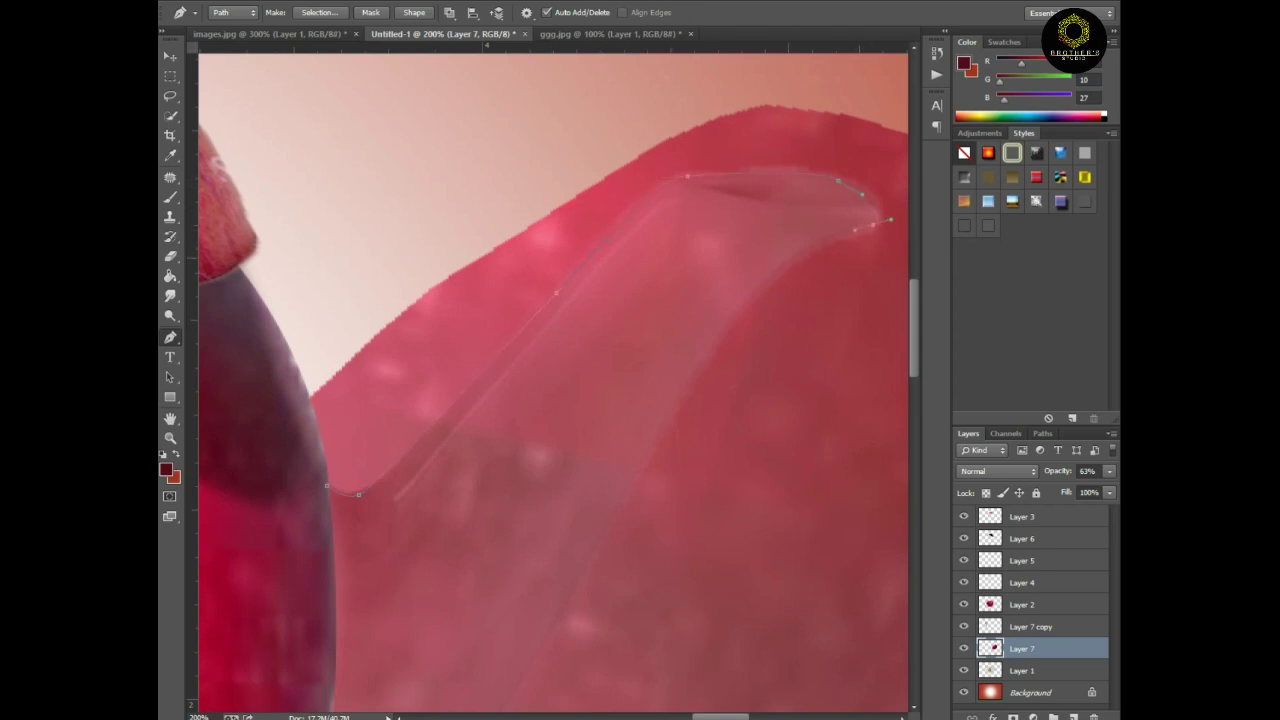
scroll(553, 380, down, 3)
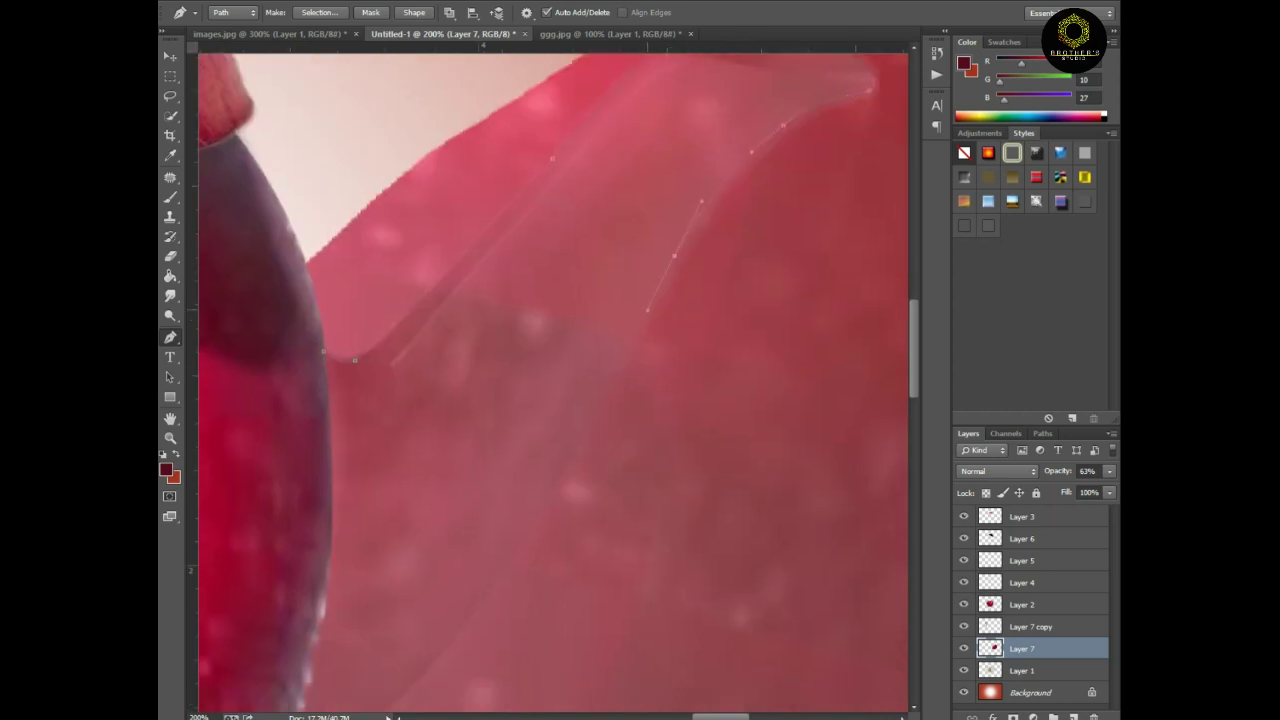
key(ctrl+minus)
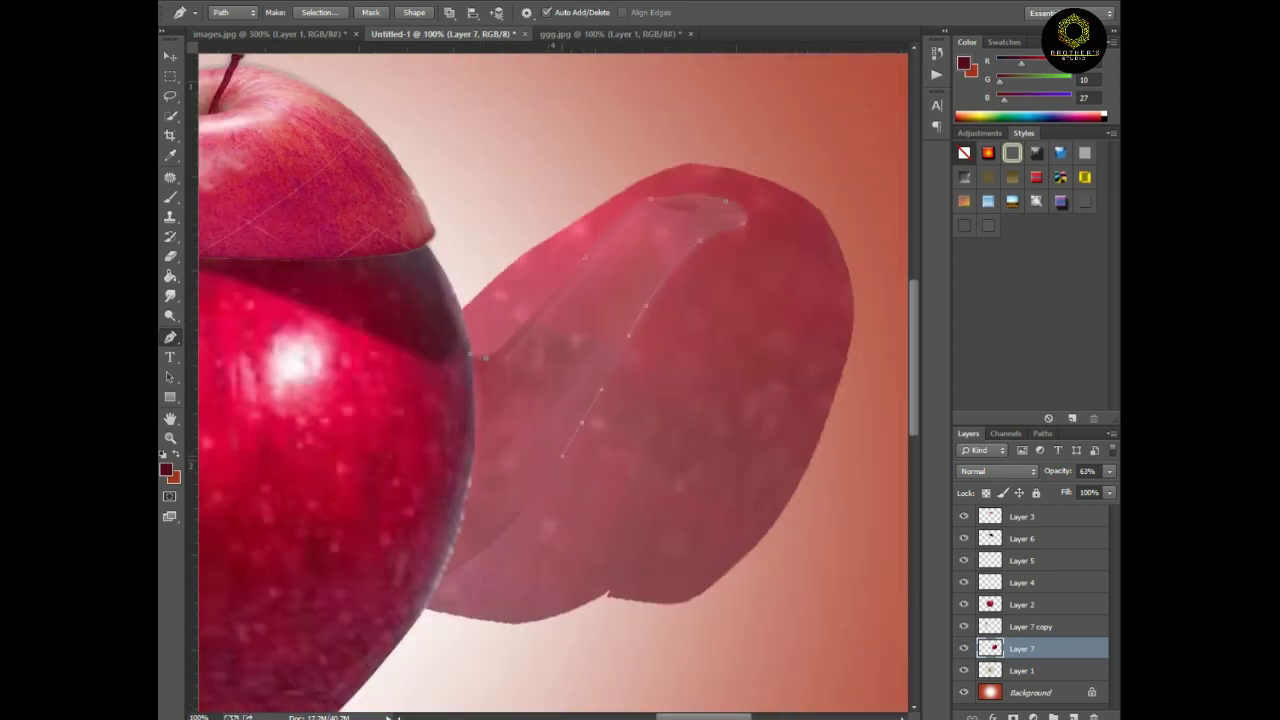
key(ctrl+plus)
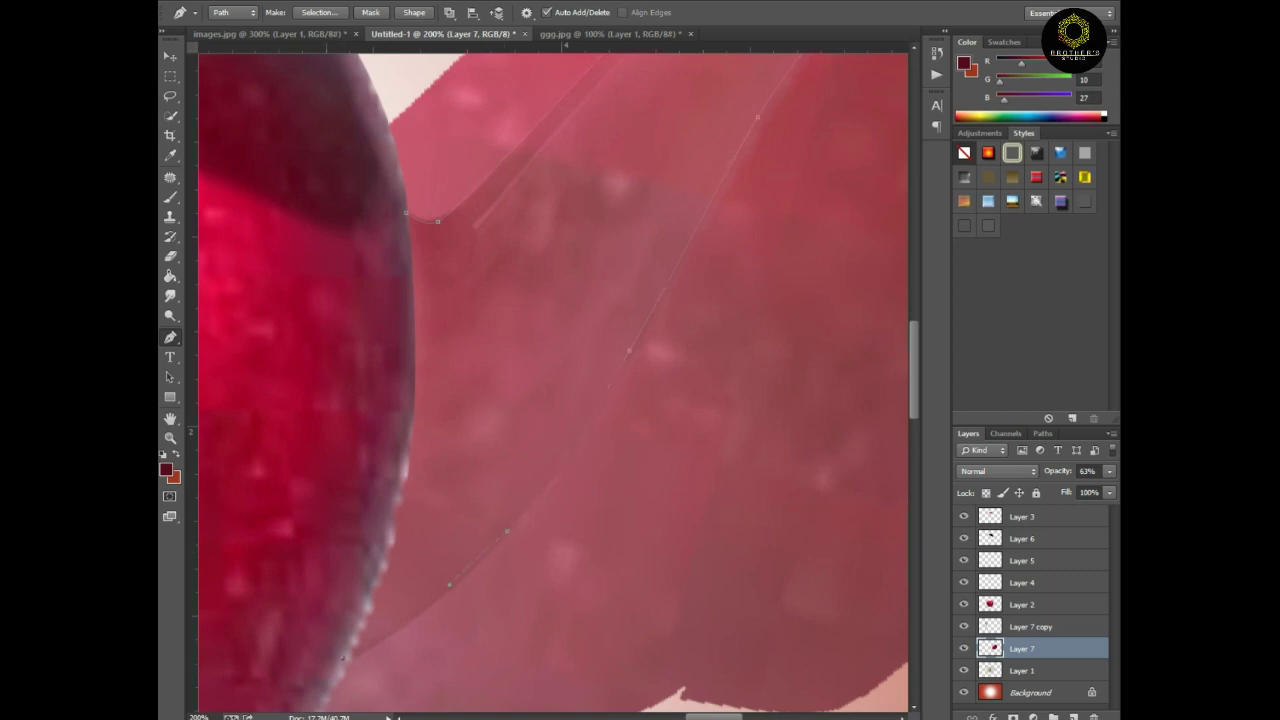
key(ctrl+minus)
key(ctrl+minus)
key(ctrl+plus)
key(ctrl+plus)
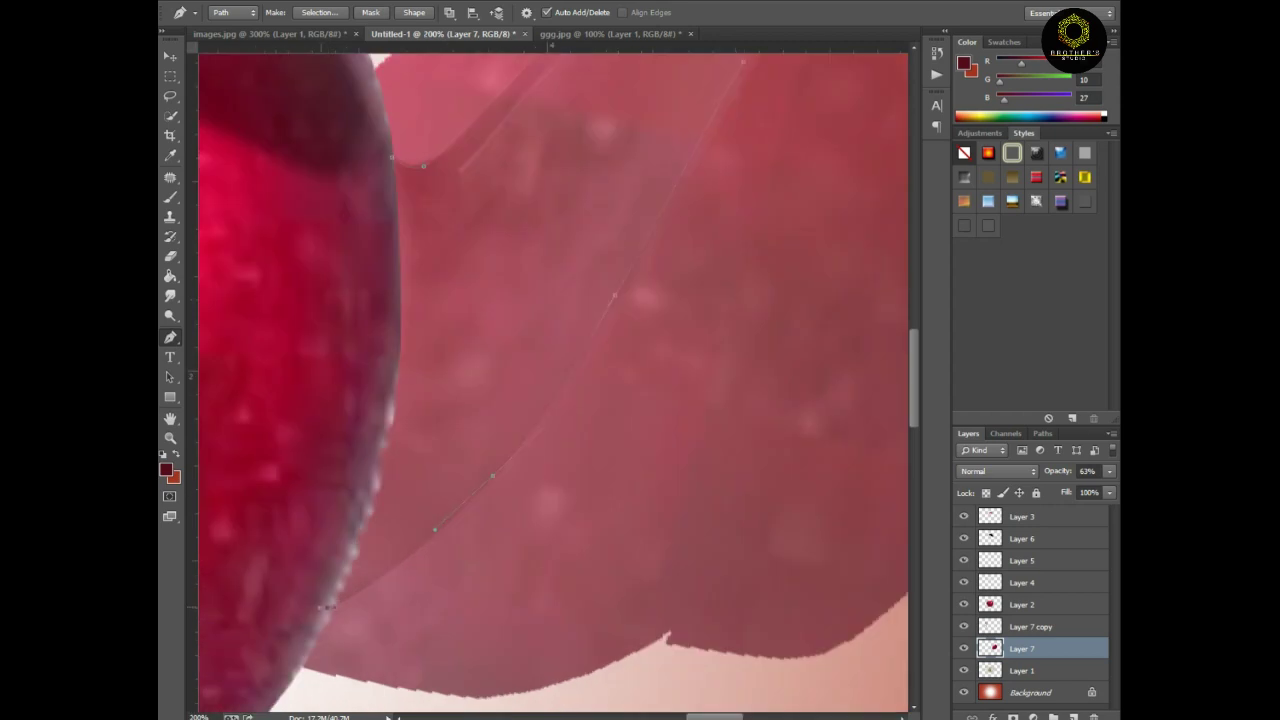
key(ctrl+minus)
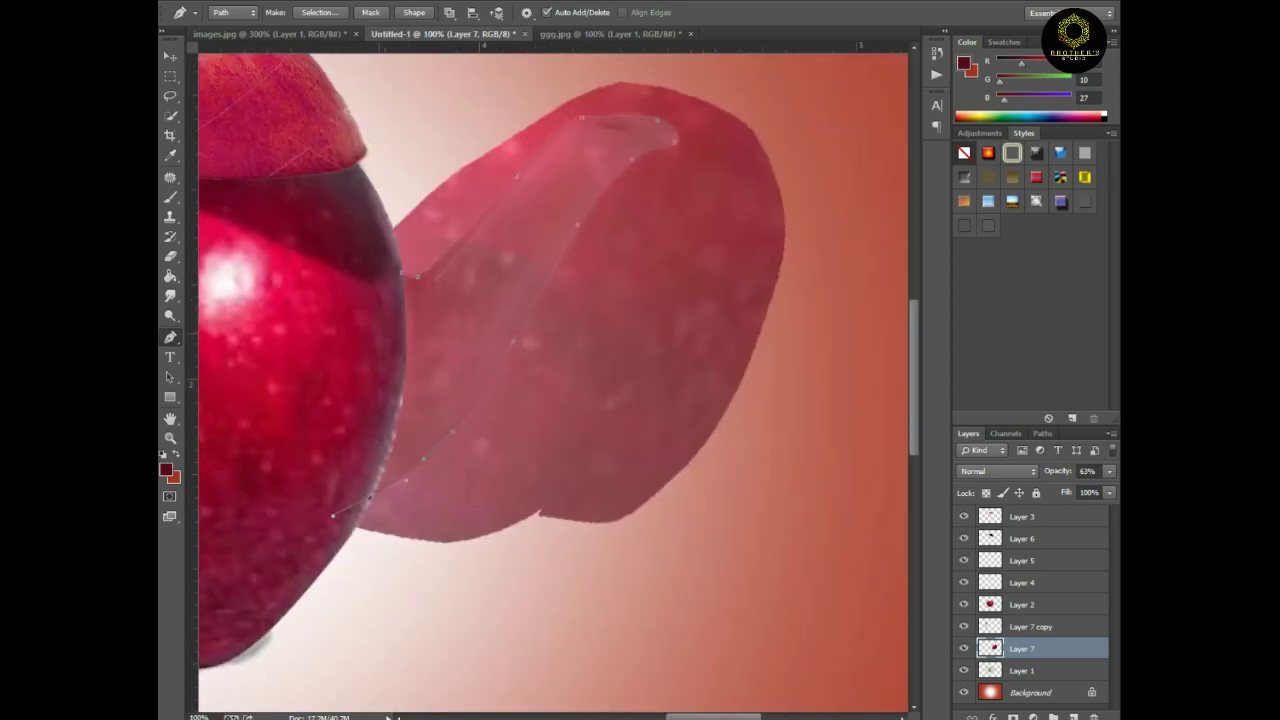
Convert the spout path to a selection, restore Layer 7 to 100% opacity, and erase skin outside it
key(ctrl+Return)
click(1109, 471)
drag(1083, 487, 1112, 487)
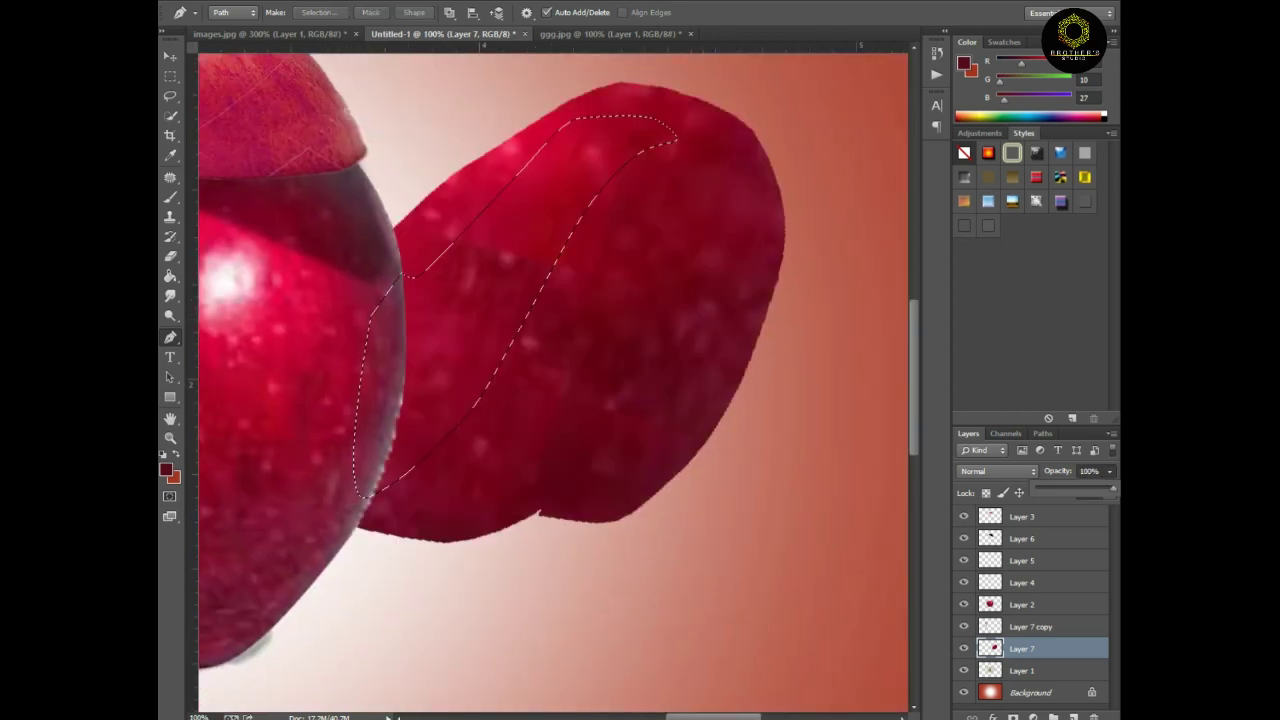
key(e)
mouse_move(480, 200)
mouse_down()
mouse_move(500, 118)
mouse_move(386, 243)
mouse_move(729, 143)
mouse_move(680, 206)
mouse_move(621, 426)
mouse_move(394, 514)
mouse_up()
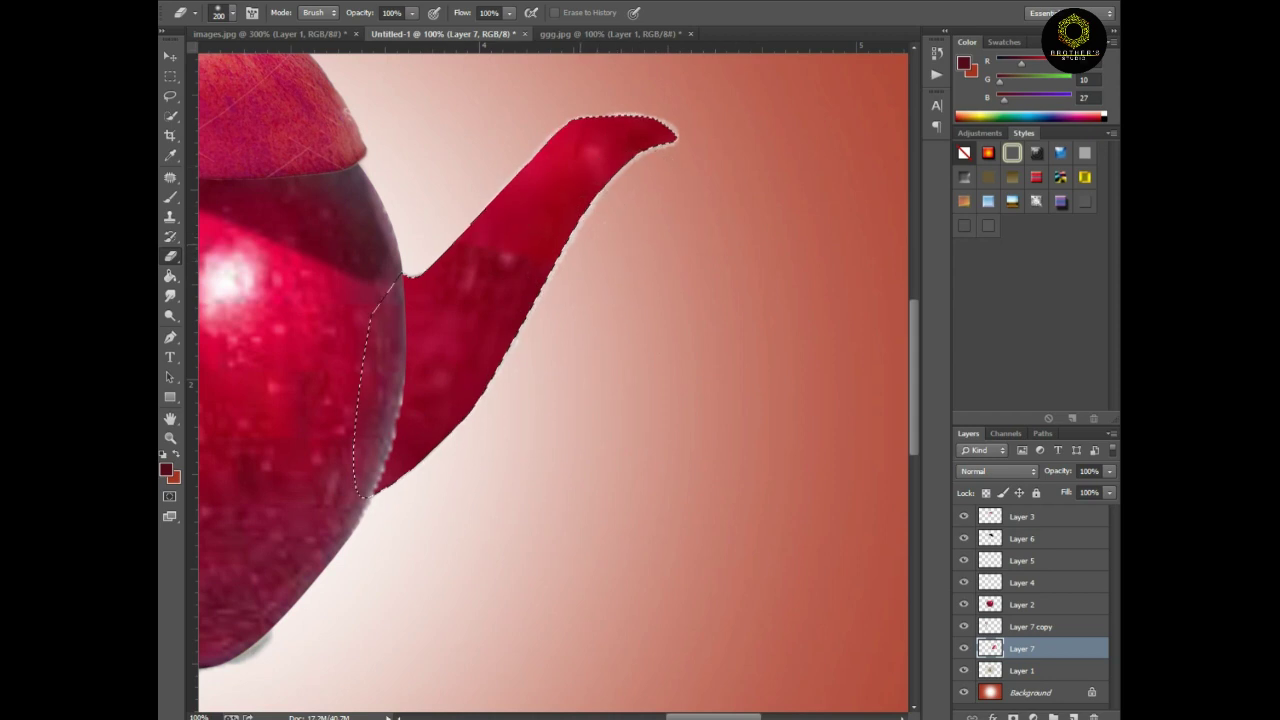
key(b)
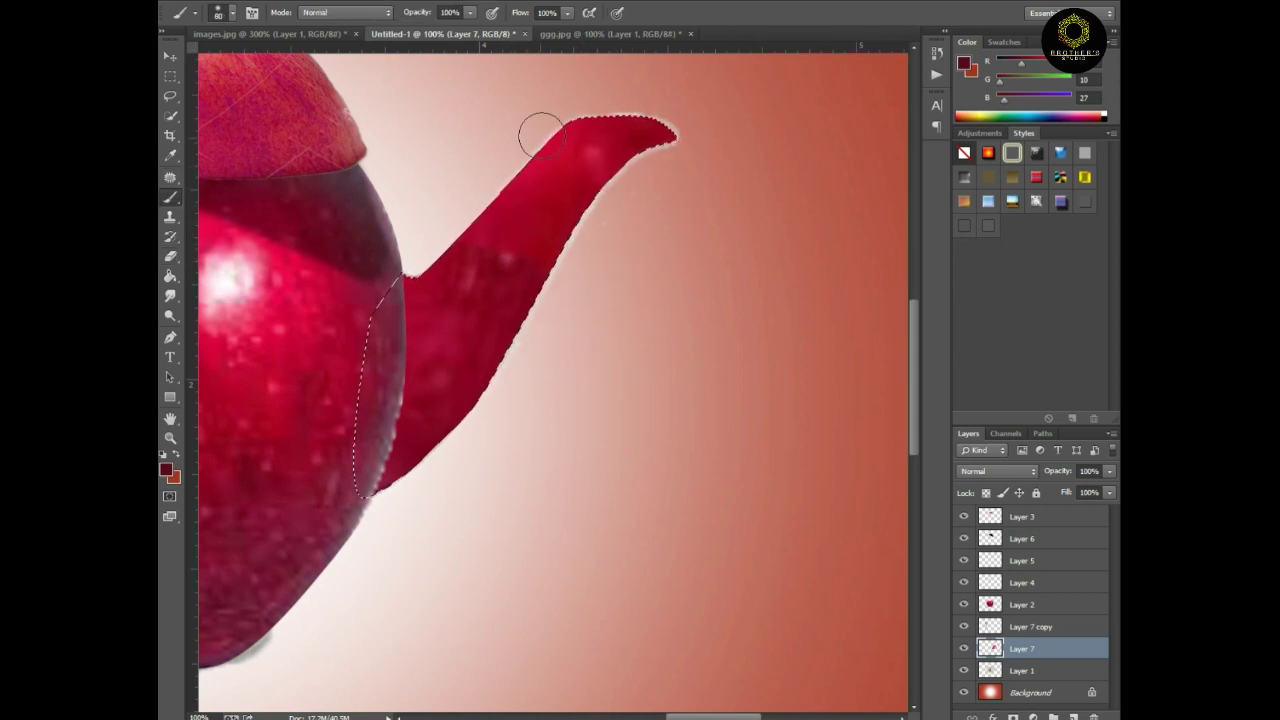
Sample a dark red and paint darker shading along and inside the spout
key(i)
click(166, 469)
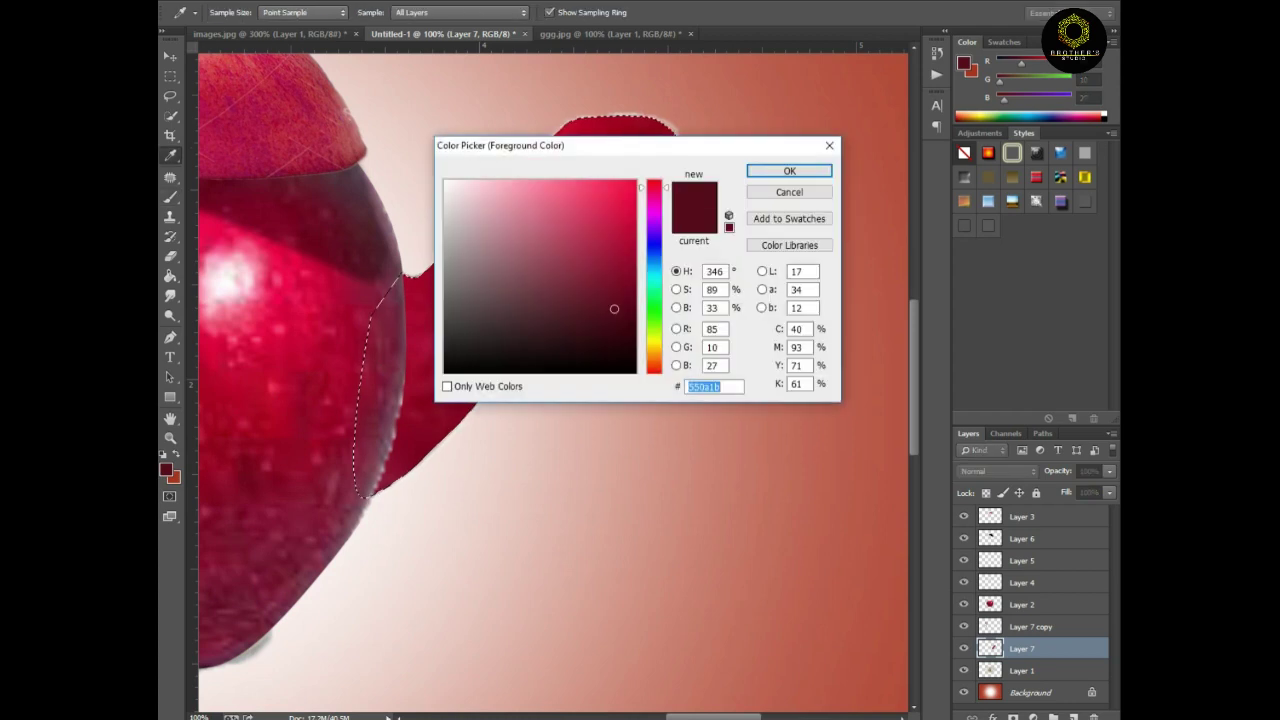
click(789, 169)
key(b)
mouse_move(477, 229)
mouse_down()
mouse_move(443, 234)
mouse_move(548, 145)
mouse_up()
mouse_move(606, 191)
mouse_down()
mouse_move(557, 229)
mouse_move(614, 228)
mouse_up()
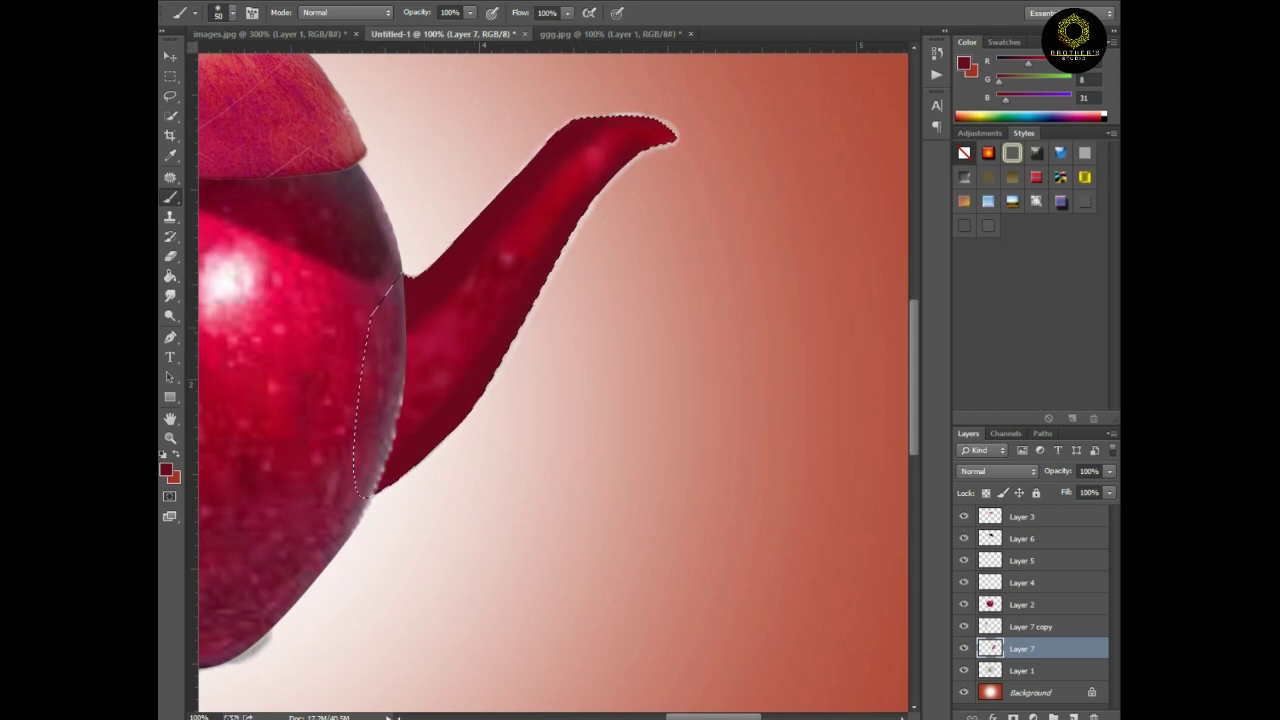
key(ctrl+plus)
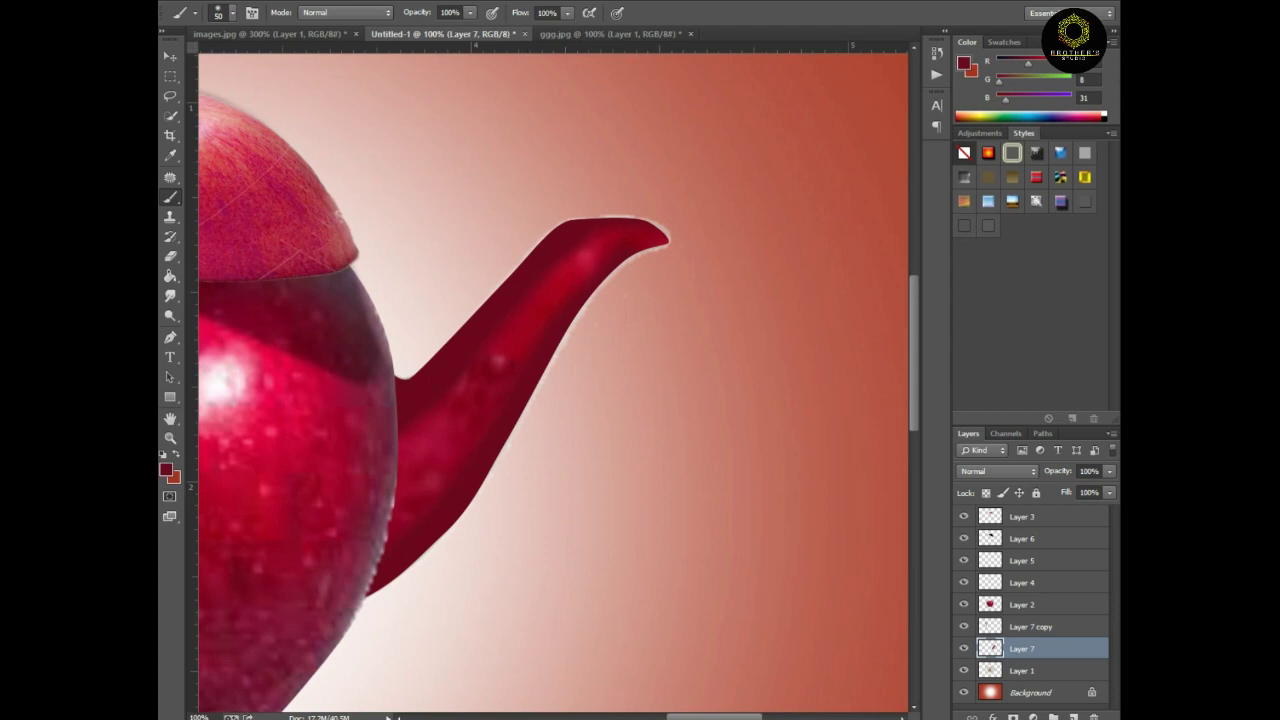
Lower Layer 7 to 68% opacity and erase the spout tip into a pale opening
key(e)
right_click(658, 188)
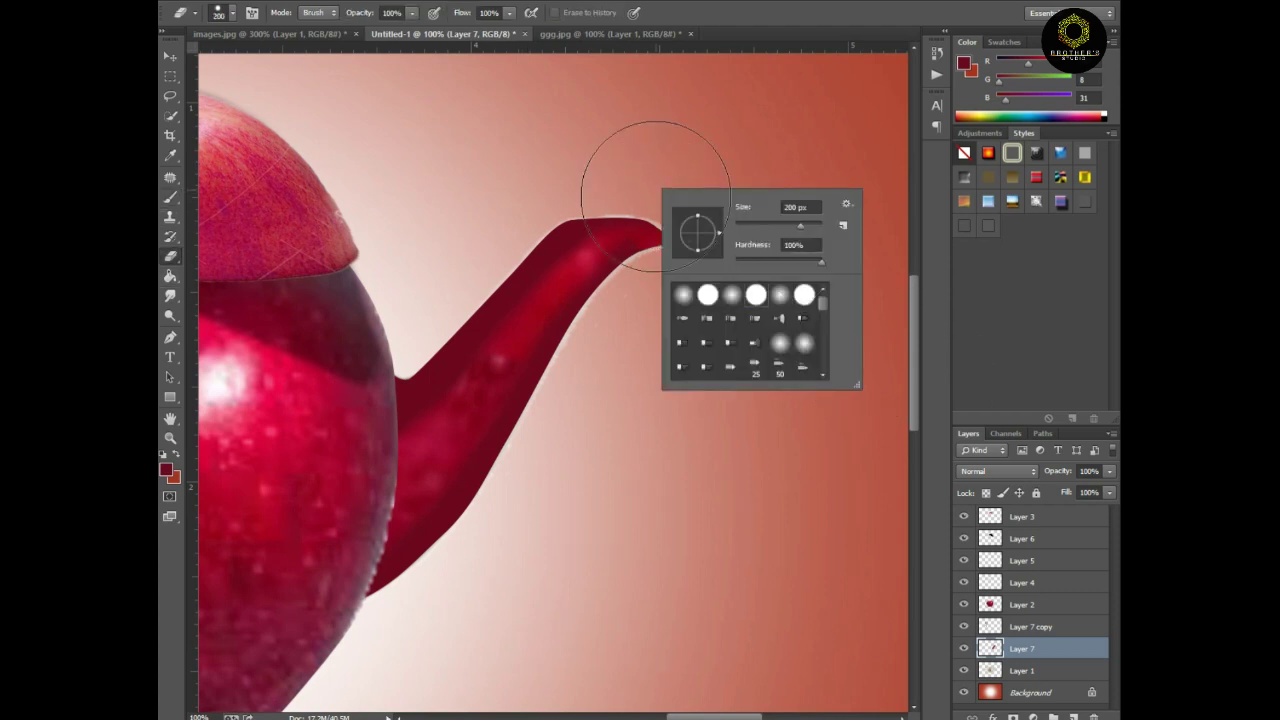
key(Escape)
drag(1109, 470, 1084, 488)
mouse_move(617, 134)
mouse_down()
mouse_move(671, 167)
mouse_move(628, 157)
mouse_up()
scroll(630, 237, up, 2)
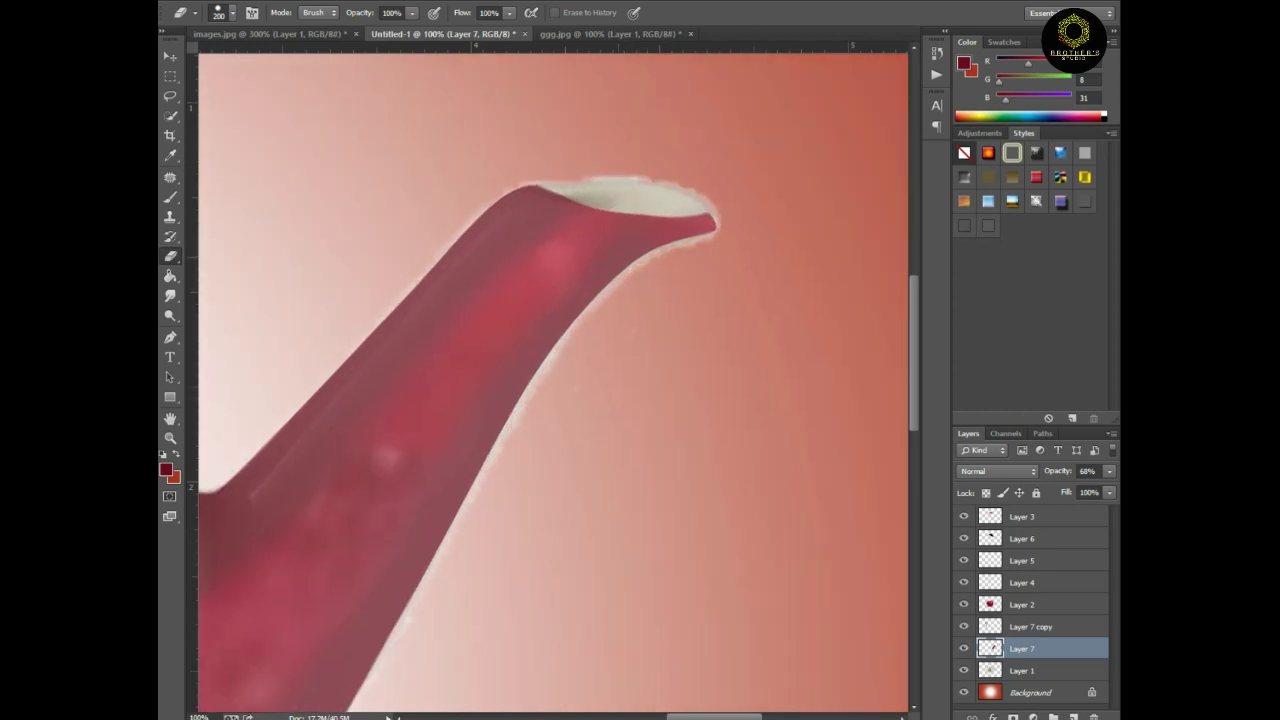
key(p)
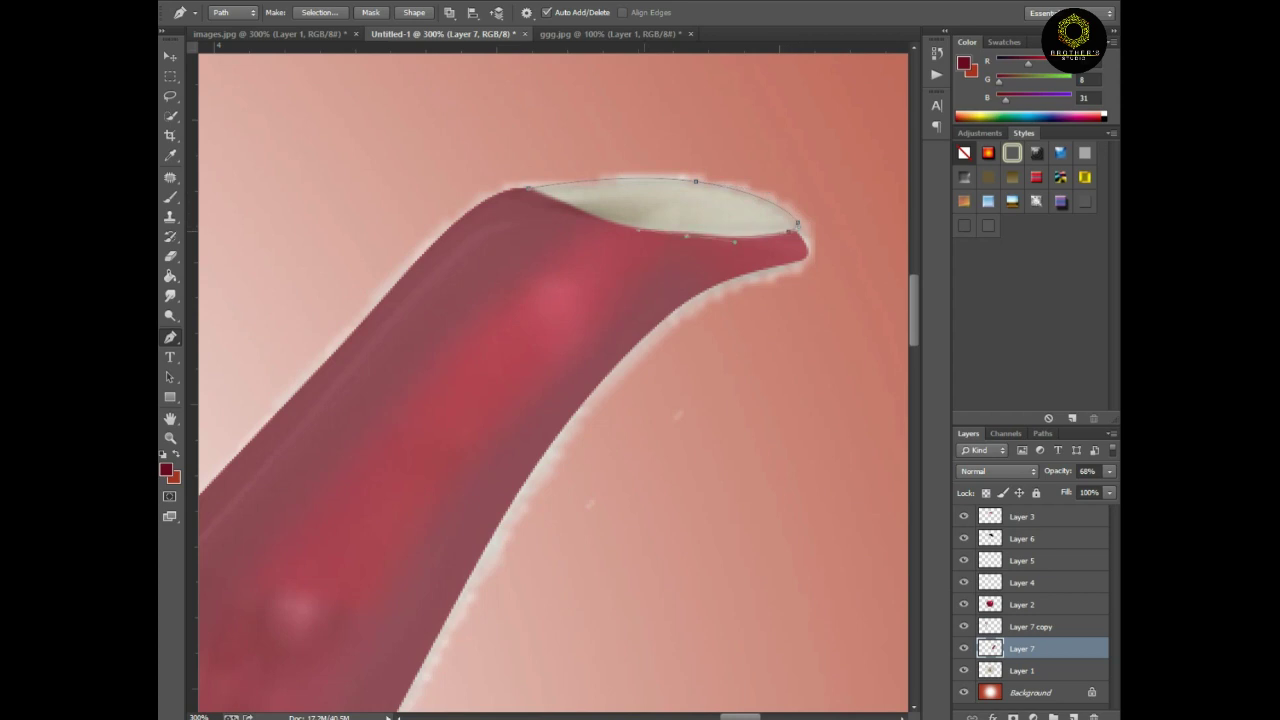
Turn the opening path into a selection and paint it beige on a new layer
key(ctrl+Return)
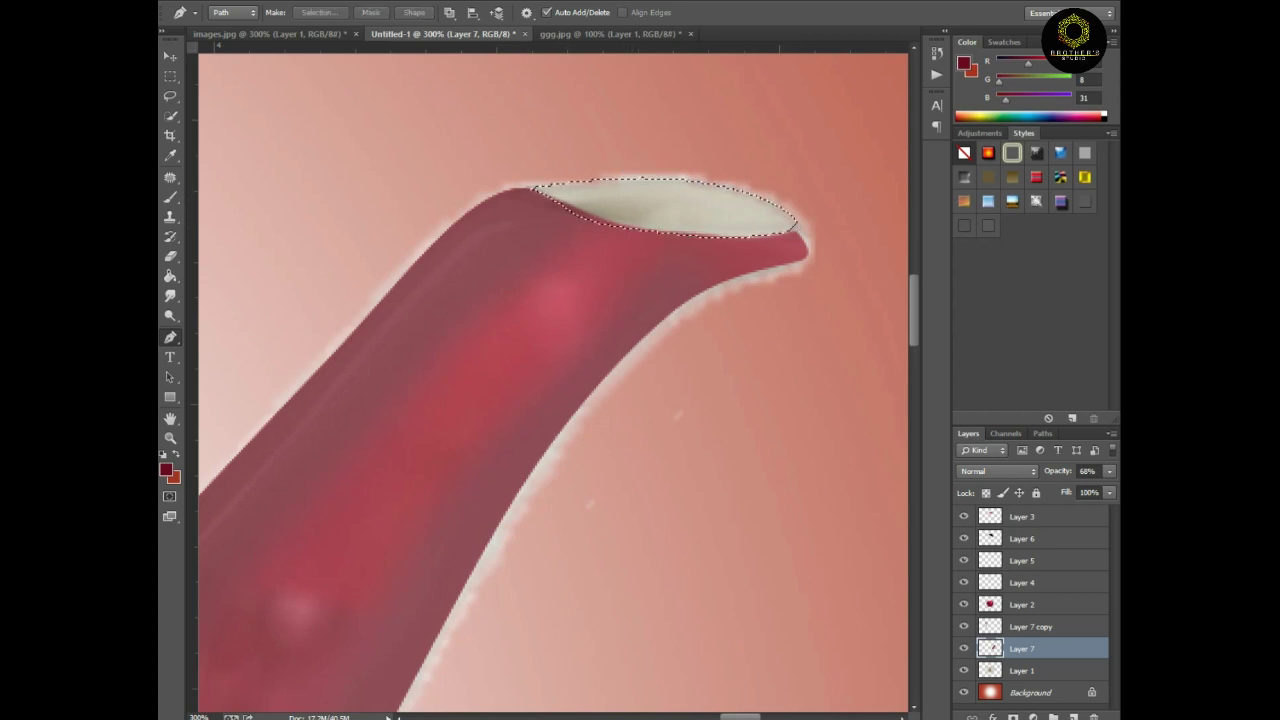
key(ctrl+shift+alt+n)
key(b)
alt+click(686, 205)
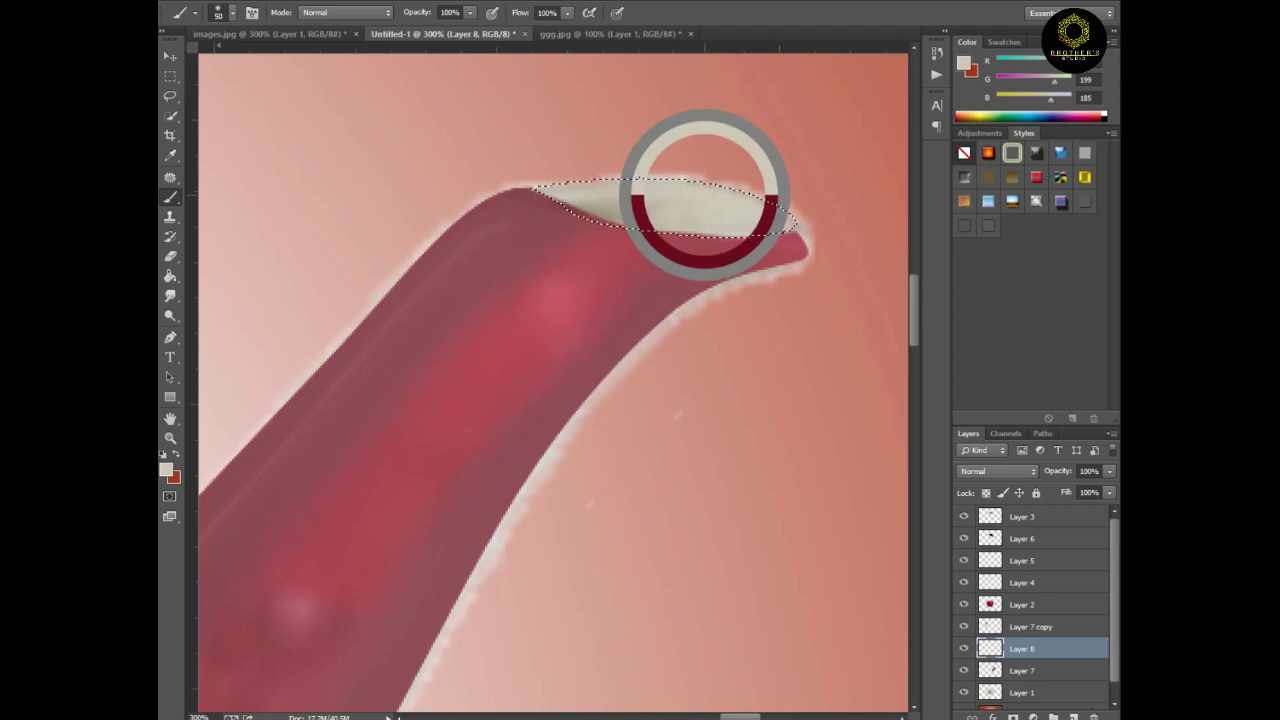
right_click(170, 196)
click(240, 193)
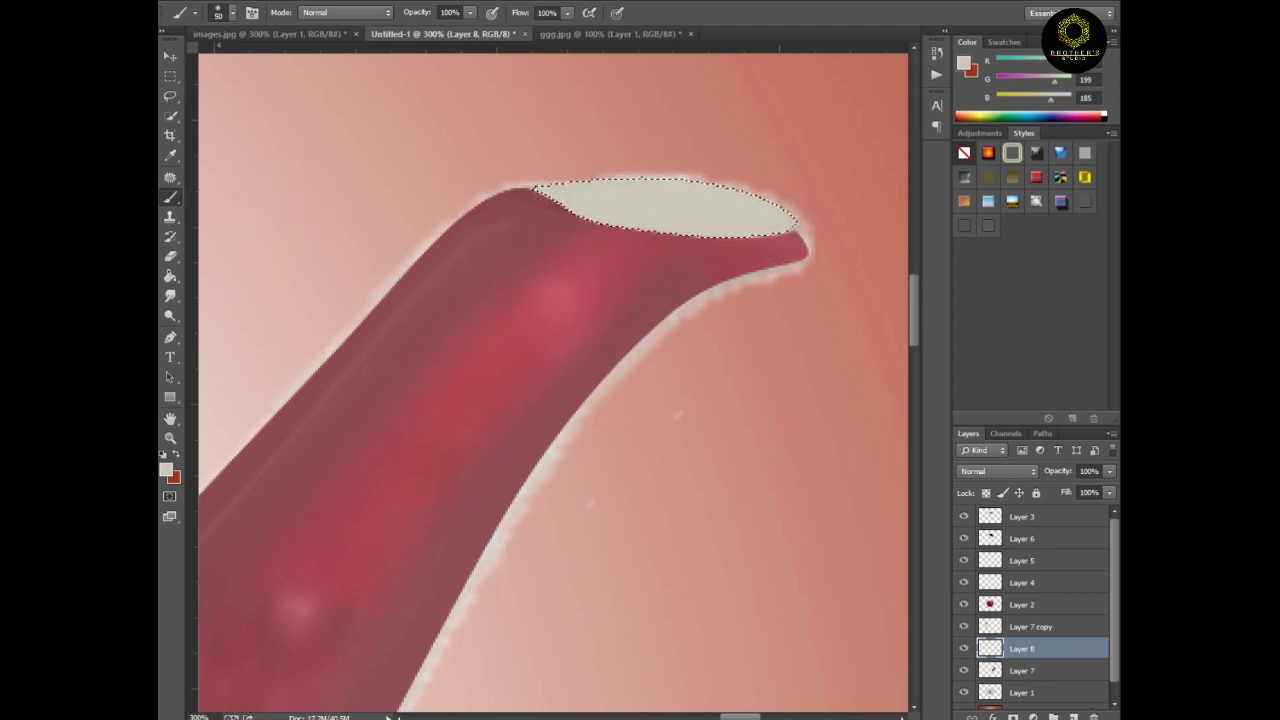
Shade inside the opening with black (000000) at low brush Flow, then deselect
click(166, 469)
text(000000)
key(Return)
key(bracketleft)
key(bracketleft)
scroll(653, 200, down, 1)
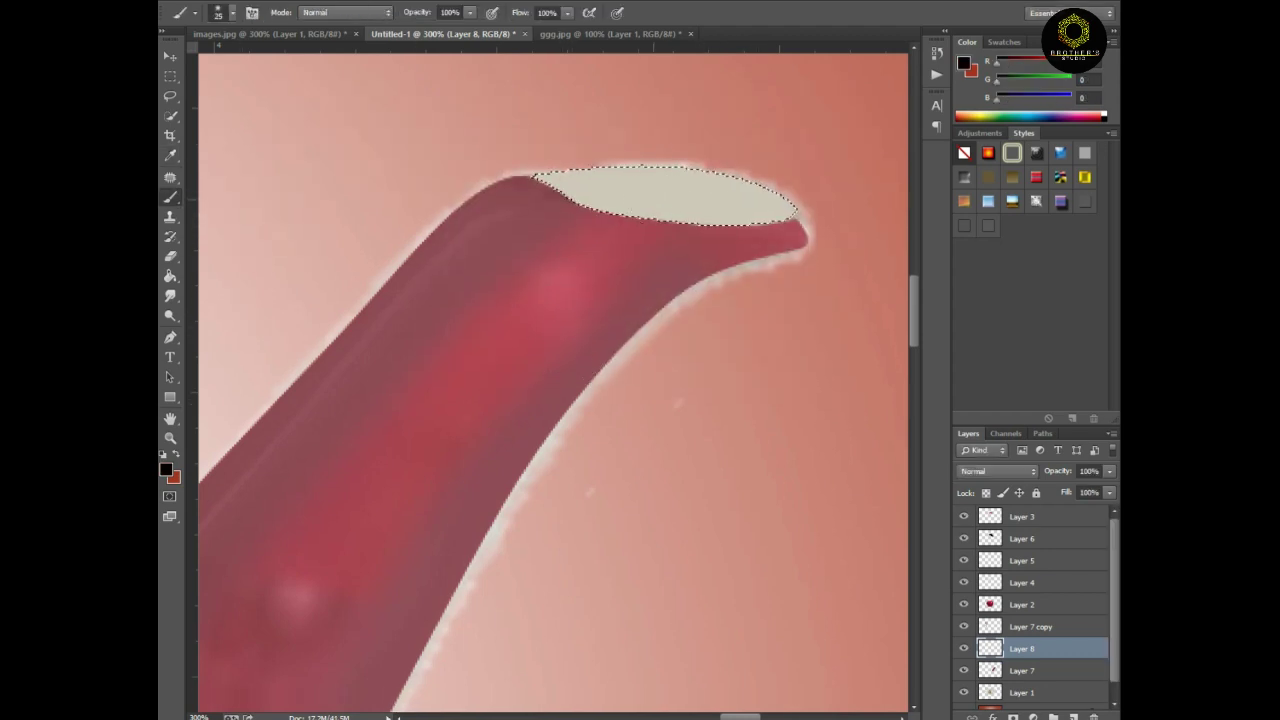
click(567, 12)
key(Return)
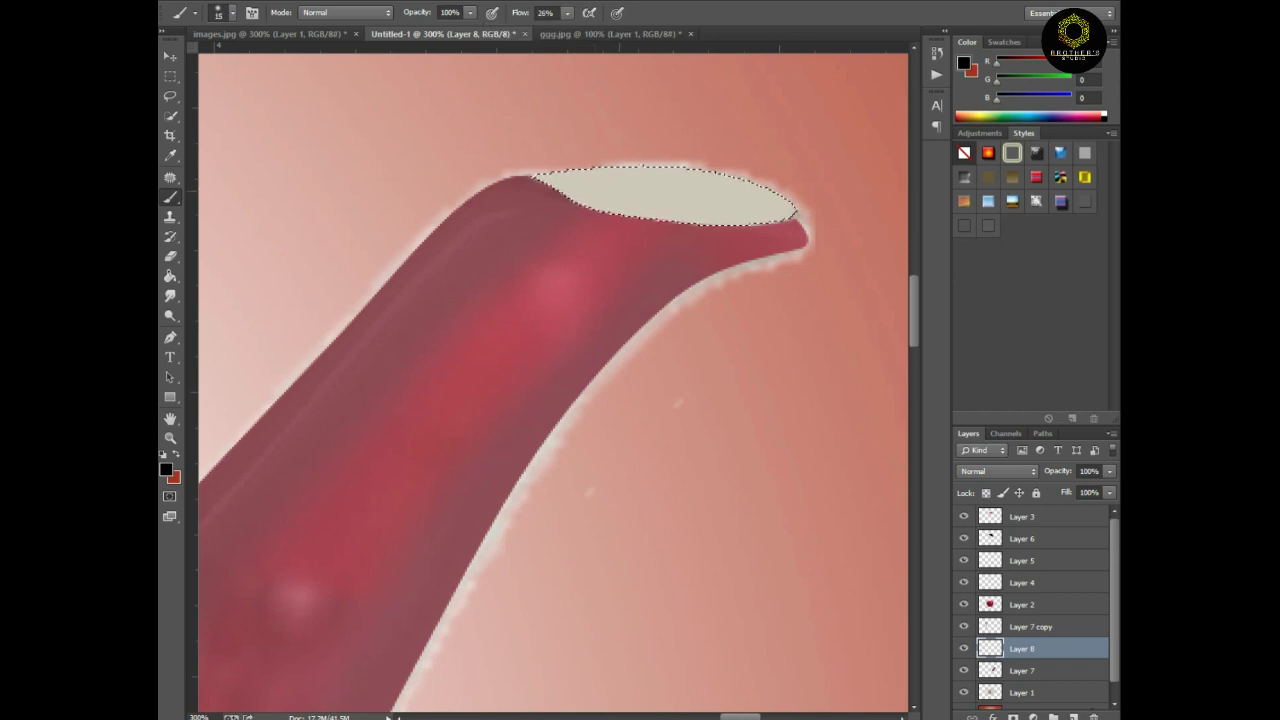
mouse_move(545, 178)
mouse_down()
mouse_move(780, 200)
mouse_move(560, 190)
mouse_up()
key(ctrl+d)
key(ctrl+minus)
key(ctrl+minus)
key(ctrl+minus)
key(ctrl+minus)
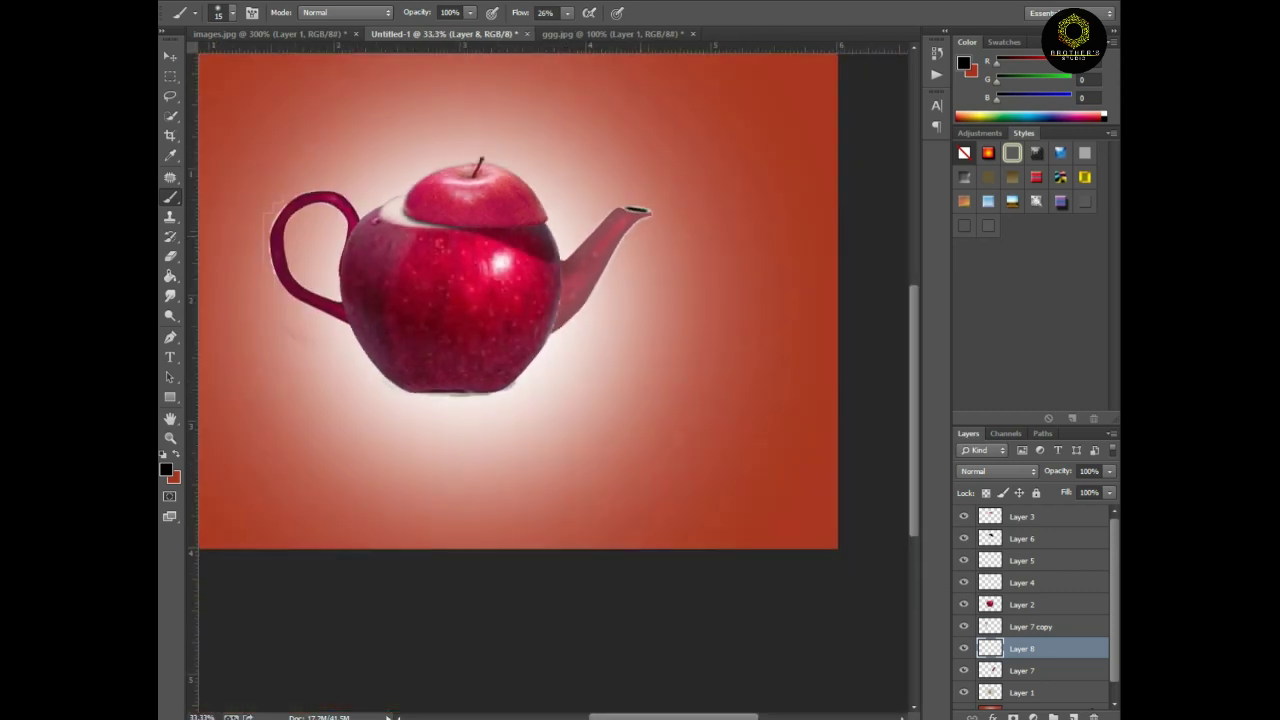
Raise the spout layer's opacity and colour-match it with a brightening Curve and a Hue −11 shift
key(ctrl+plus)
key(ctrl+minus)
key(ctrl+minus)
key(alt+bracketleft)
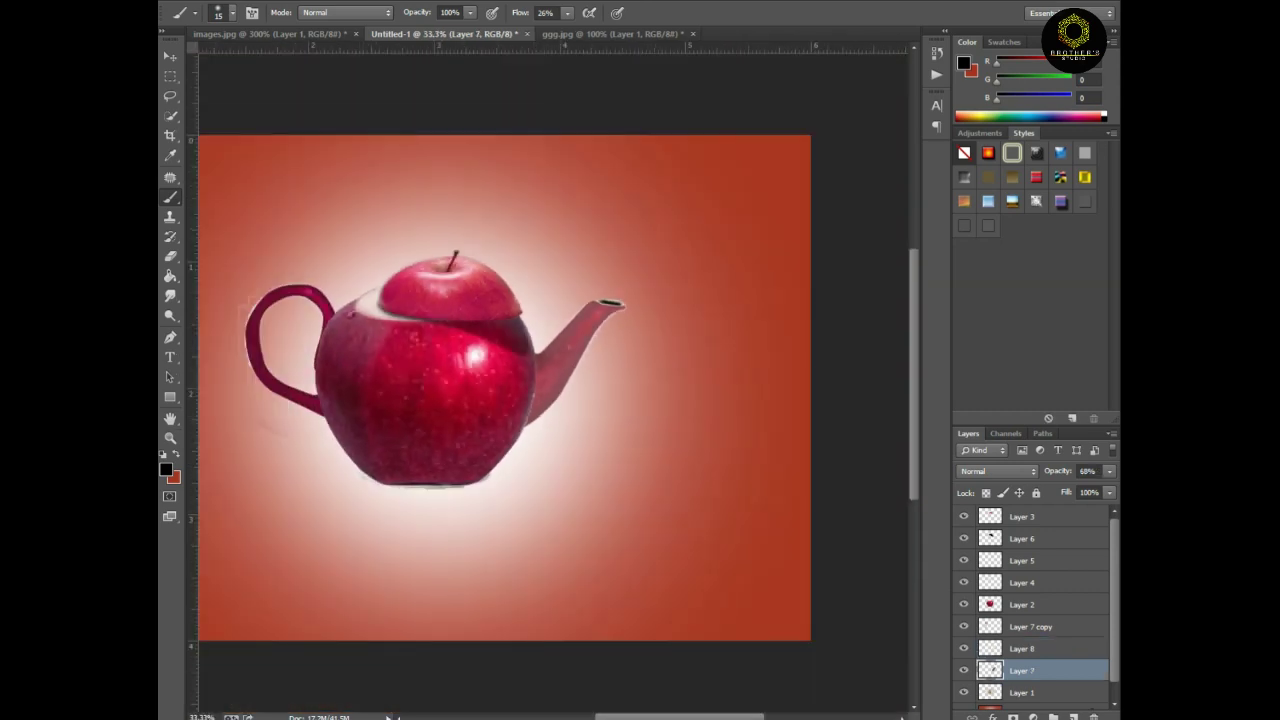
drag(1088, 489, 1110, 489)
key(ctrl+plus)
key(ctrl+m)
drag(769, 292, 769, 288)
key(Return)
key(ctrl+u)
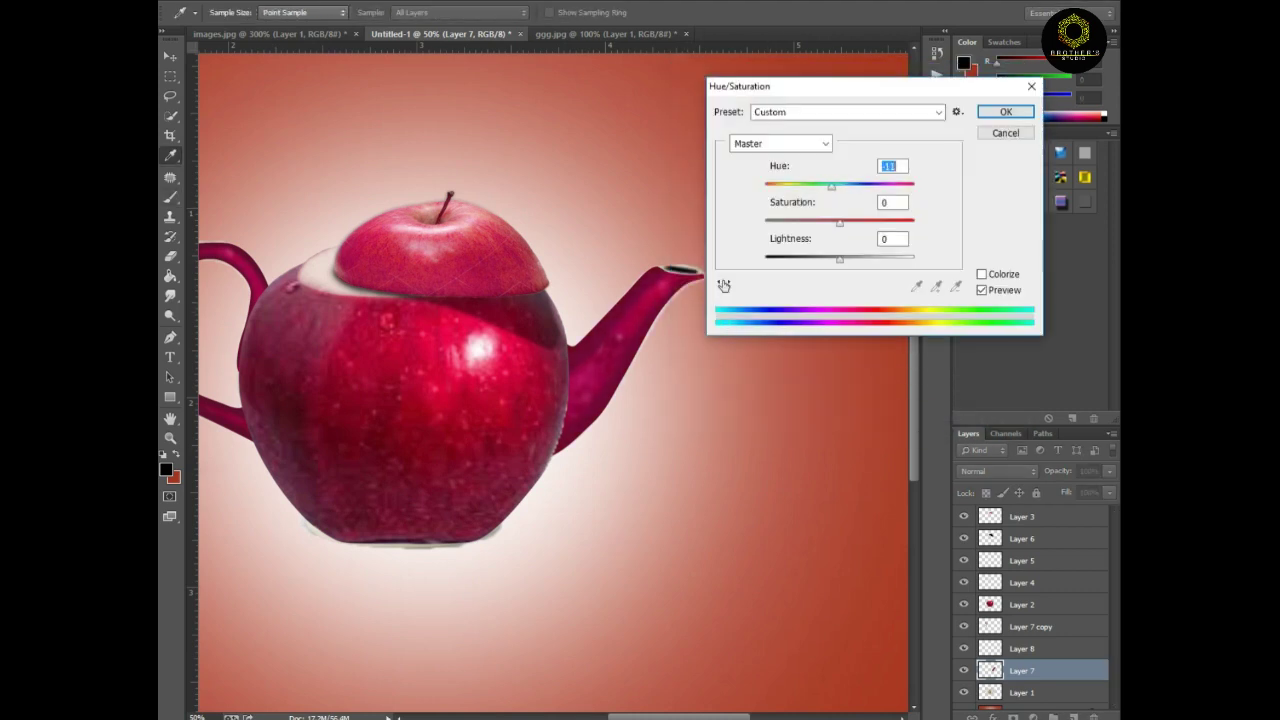
key(Return)
Select Layer 1 and merge it down into the Background
key(ctrl+0)
key(b)
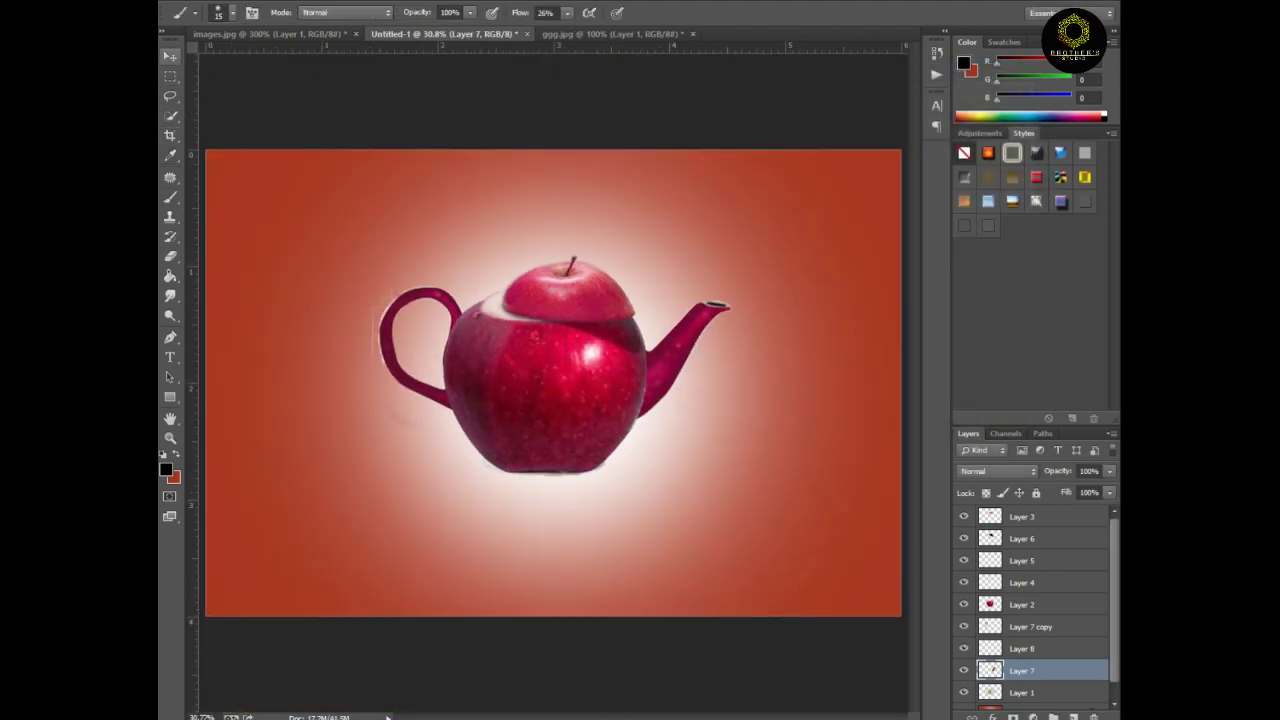
key(v)
key(alt+bracketleft)
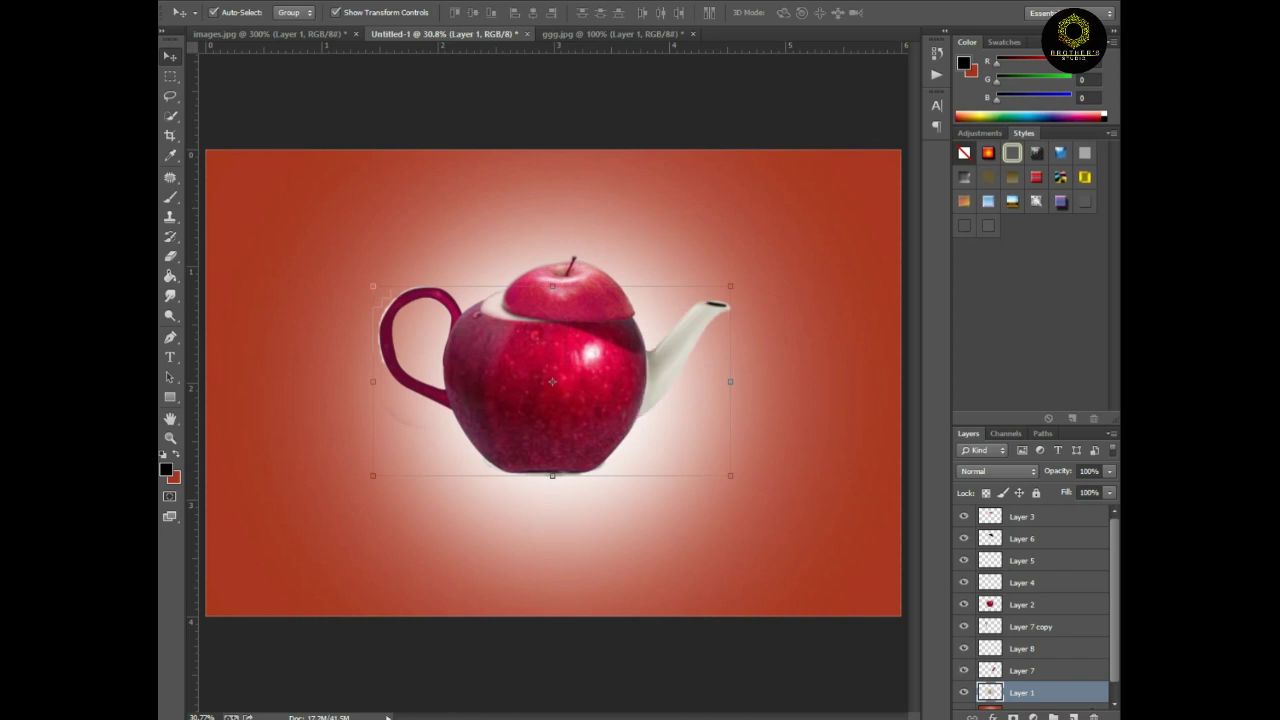
key(alt+bracketright)
scroll(1030, 607, down, 1)
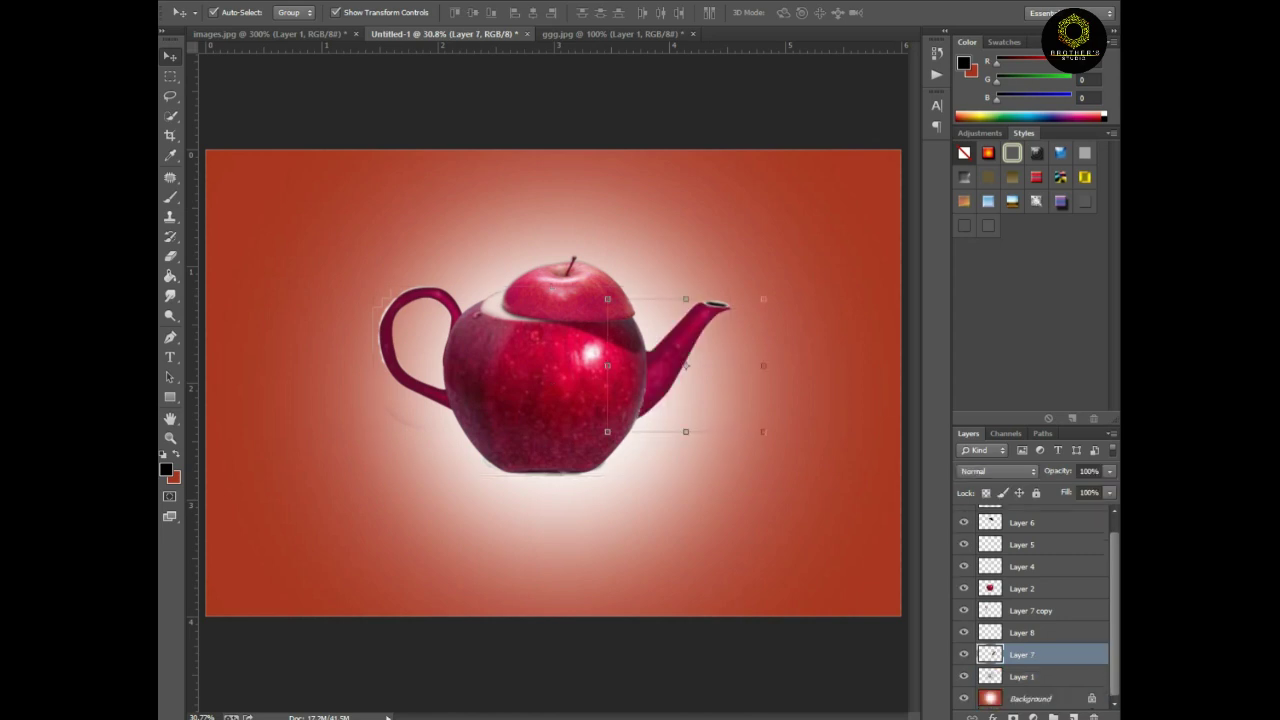
key(alt+bracketleft)
key(ctrl+e)
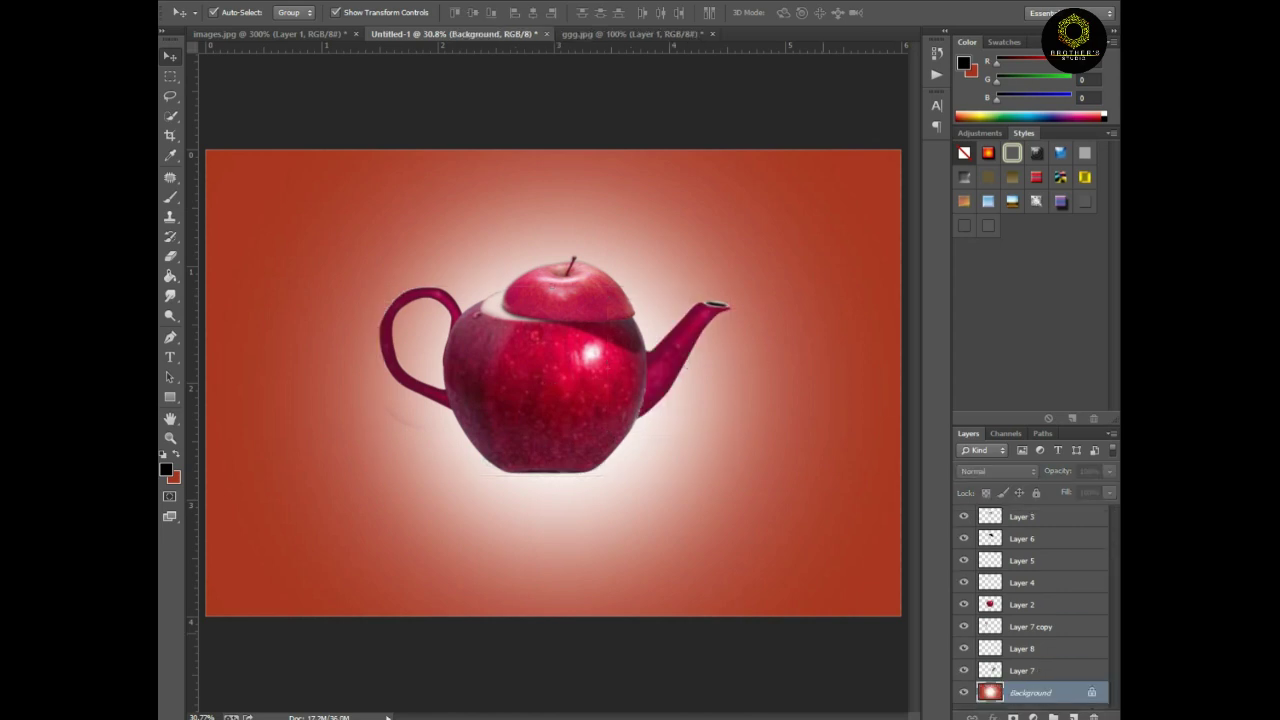
Select the apple body layer (Layer 2) and erase along its edges
key(ctrl+plus)
key(ctrl+plus)
key(ctrl+plus)
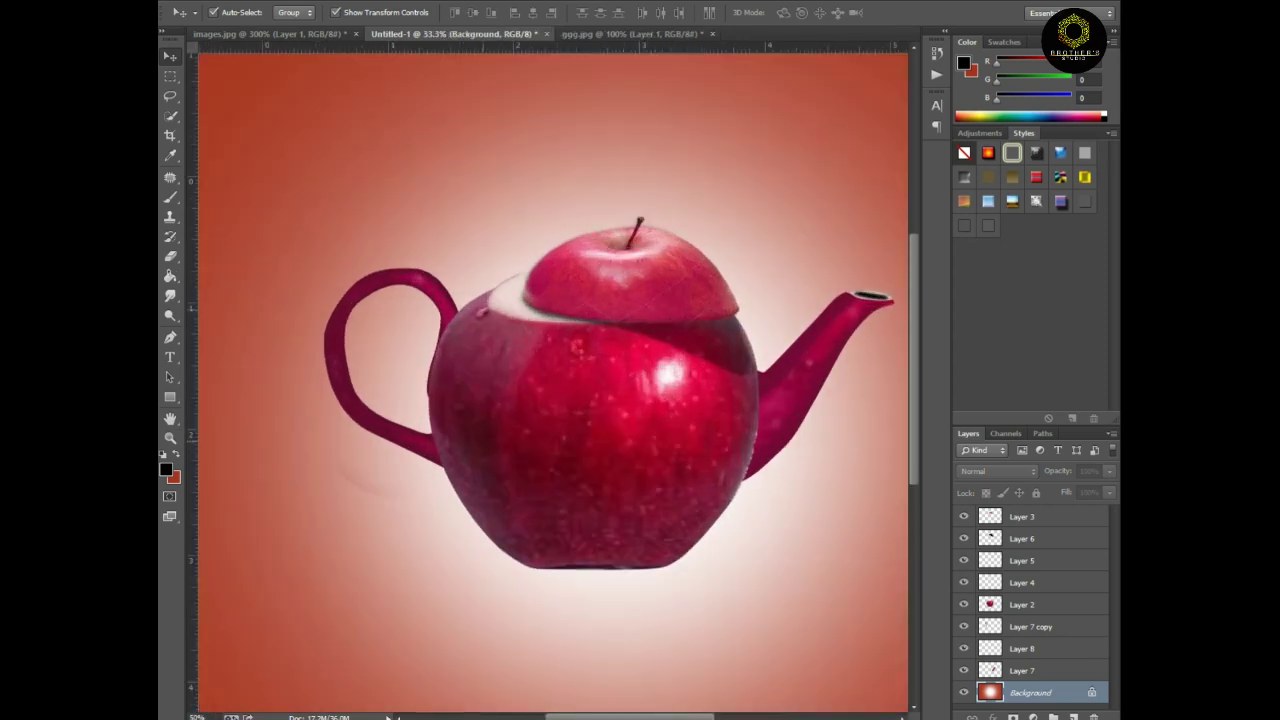
click(1021, 604)
key(ctrl+plus)
key(e)
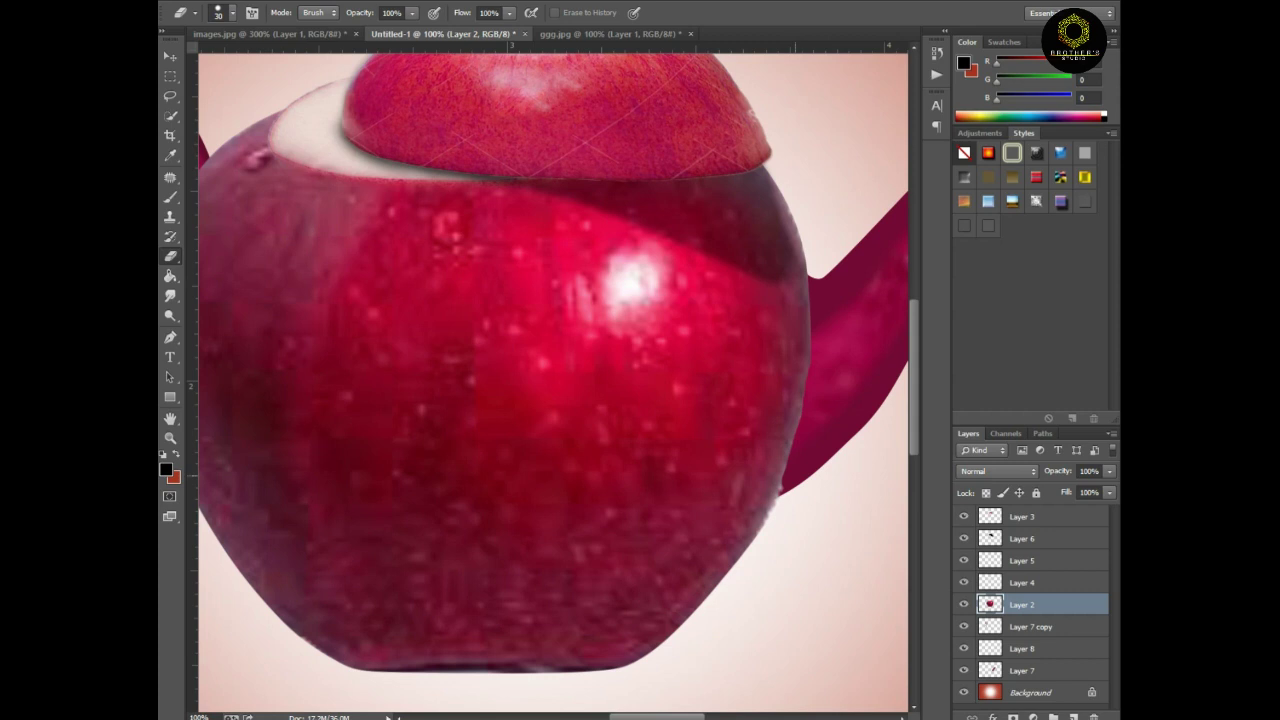
key(ctrl+minus)
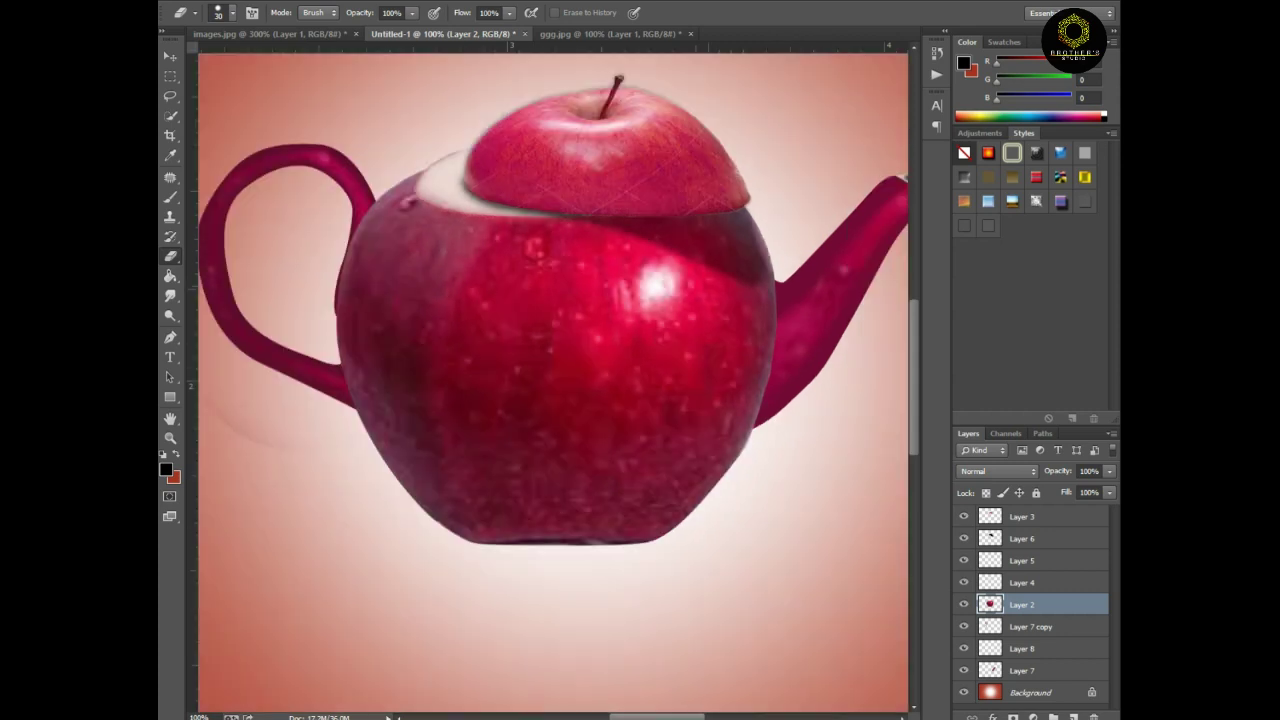
key(ctrl+minus)
key(ctrl+minus)
key(ctrl+minus)
key(ctrl+minus)
key(ctrl+plus)
key(ctrl+plus)
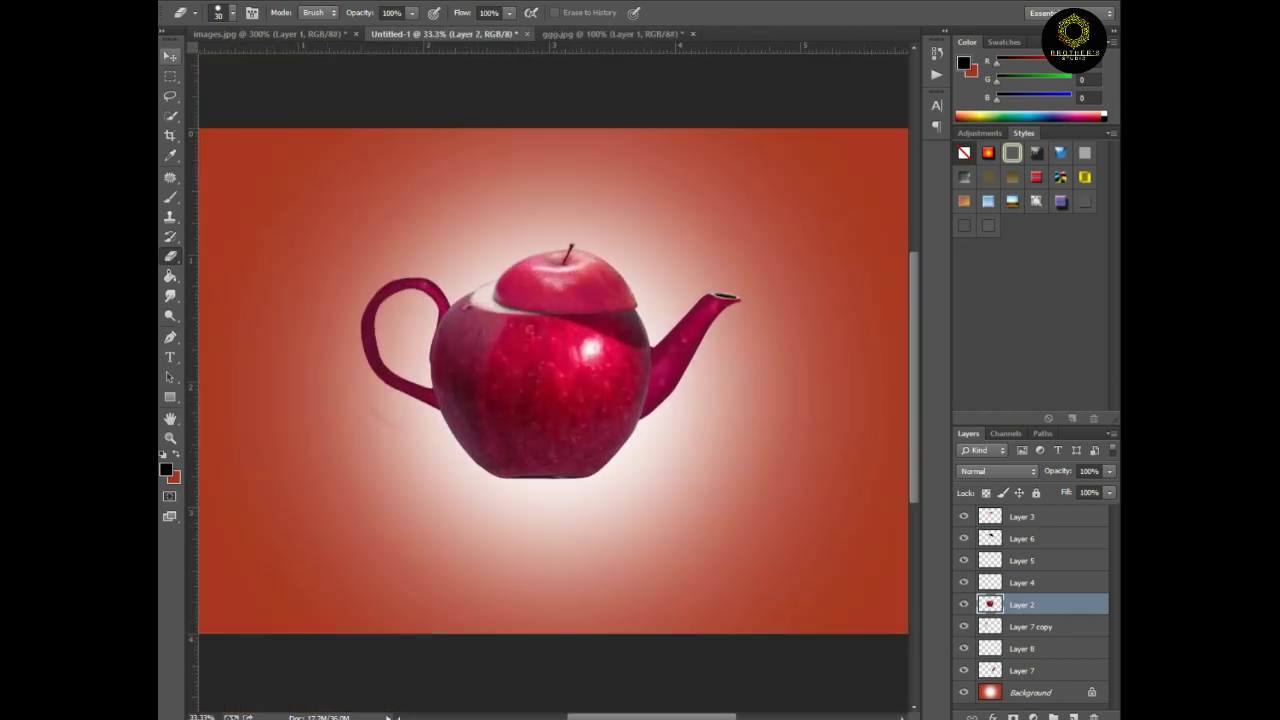
key(ctrl+plus)
Add an empty Layer 9 above the apple body and prepare the Brush
key(b)
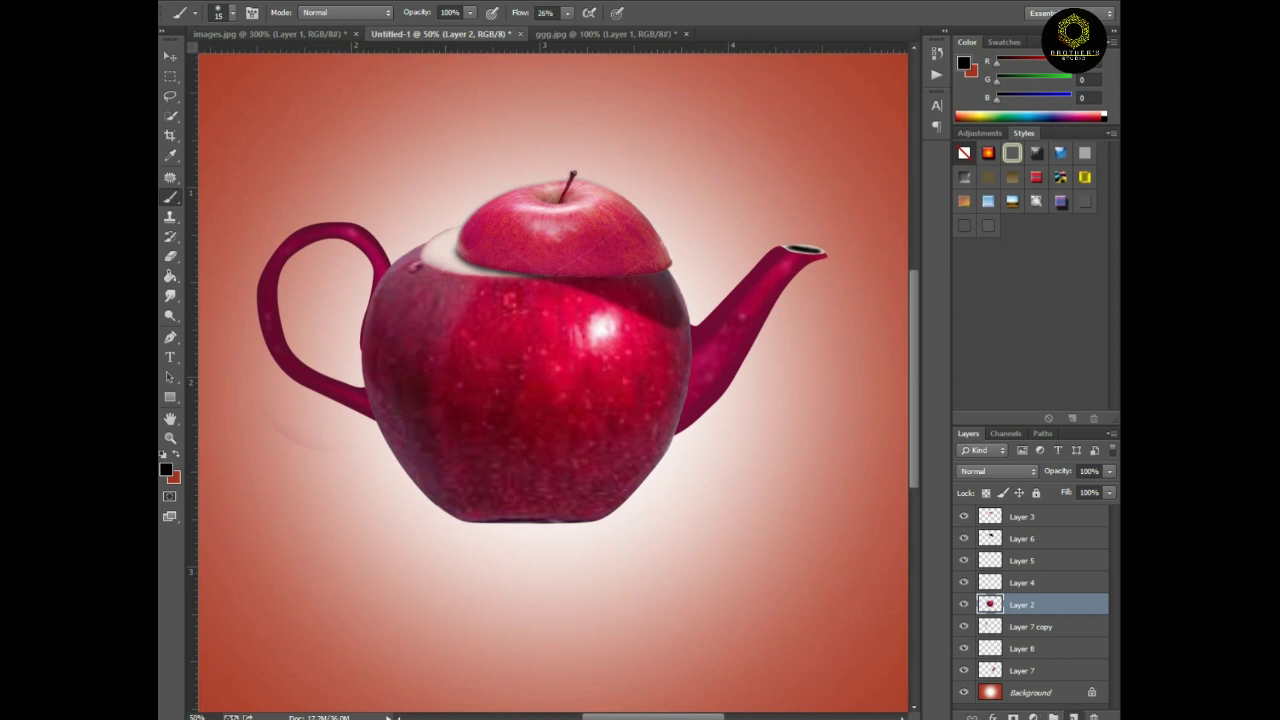
key(ctrl+shift+alt+n)
key(ctrl+plus)
right_click(522, 216)
key(Escape)
click(165, 469)
Paint a thin white (ffffff) curved highlight down the apple at 100% brush Flow
text(ffffff)
key(Return)
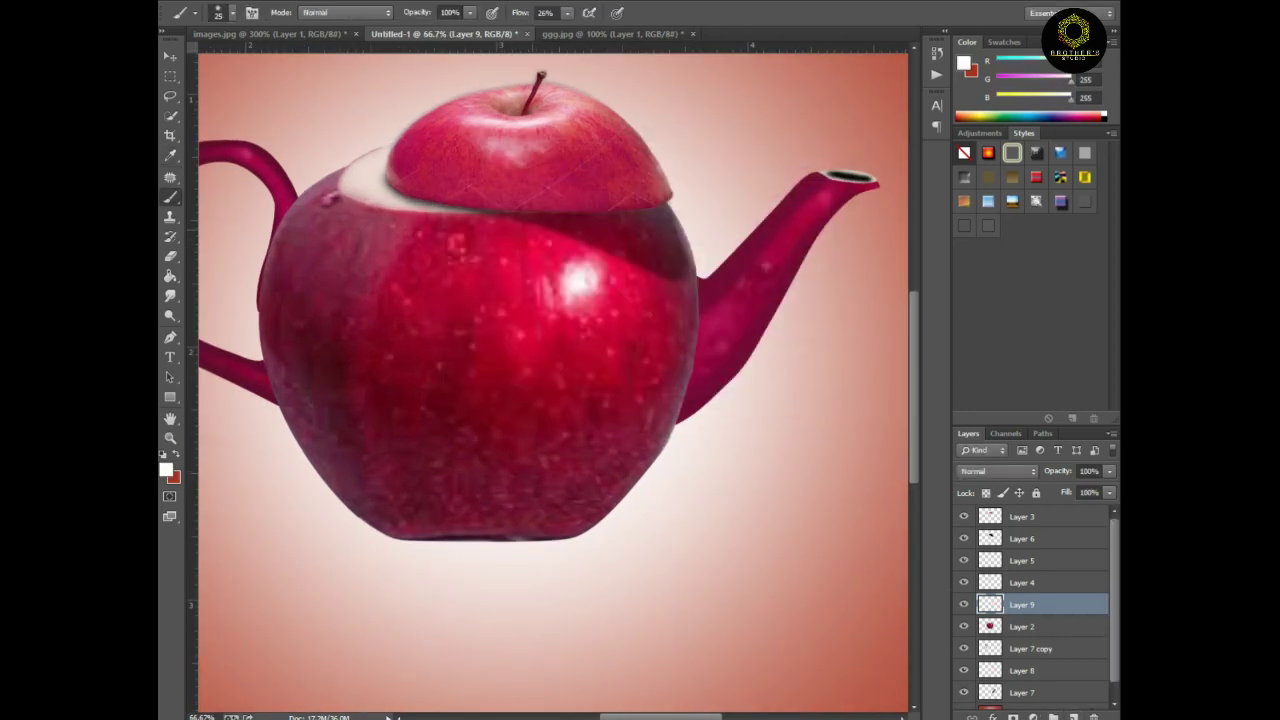
right_click(530, 221)
key(Escape)
drag(567, 12, 624, 29)
drag(516, 212, 543, 252)
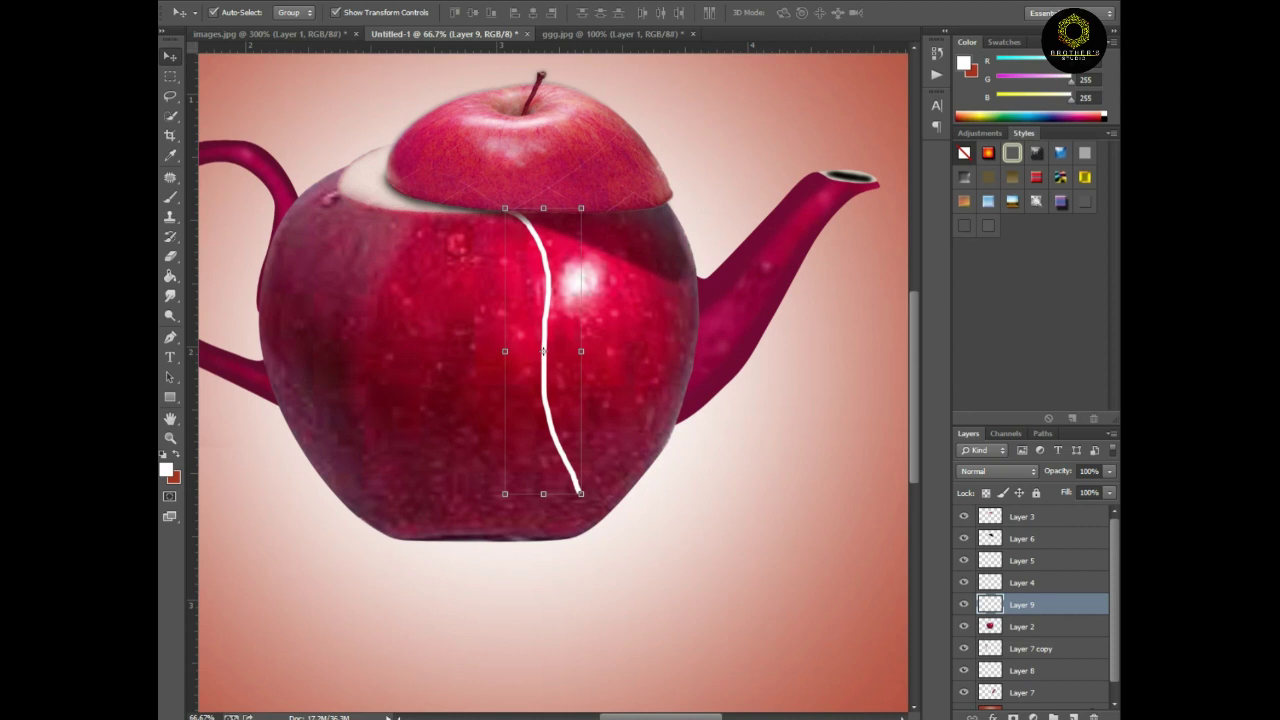
key(ctrl+plus)
Select a rectangular area of the Background and copy it to new Layer 10
key(m)
click(1030, 708)
drag(454, 515, 650, 665)
key(ctrl+j)
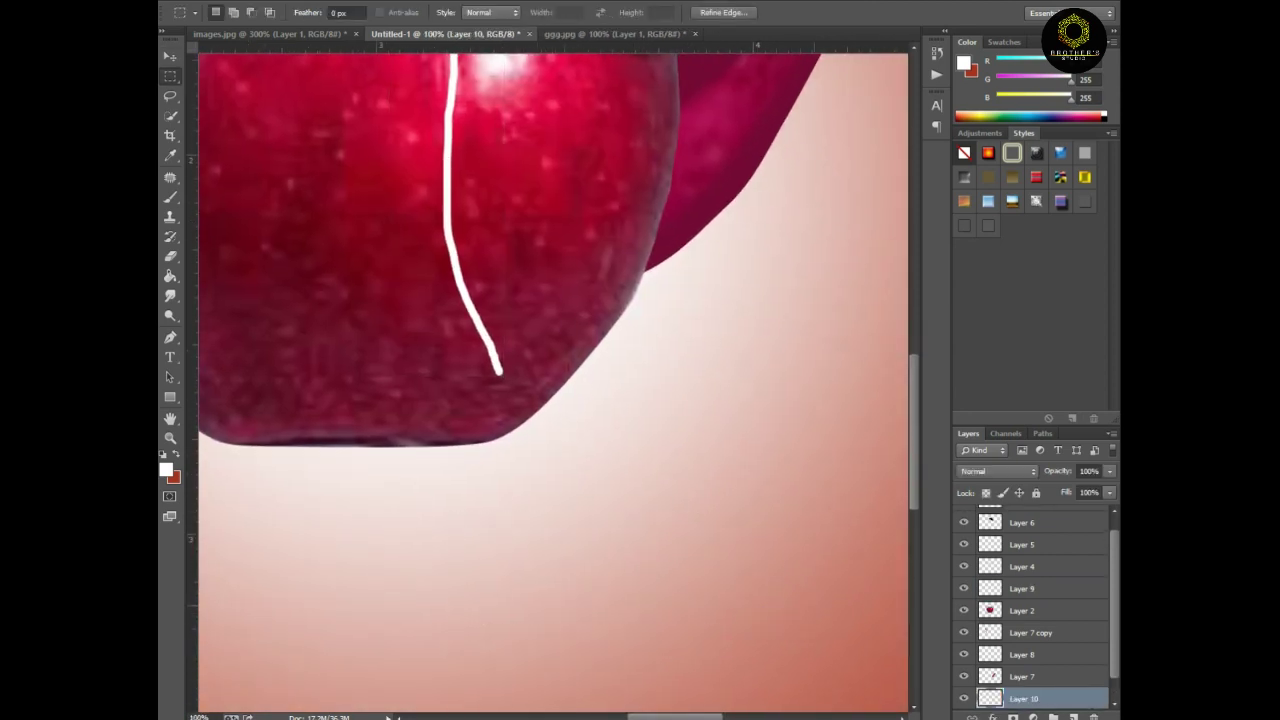
Blacken the copied rectangle with Hue/Saturation and move it up beside the string
key(ctrl+u)
drag(839, 258, 768, 258)
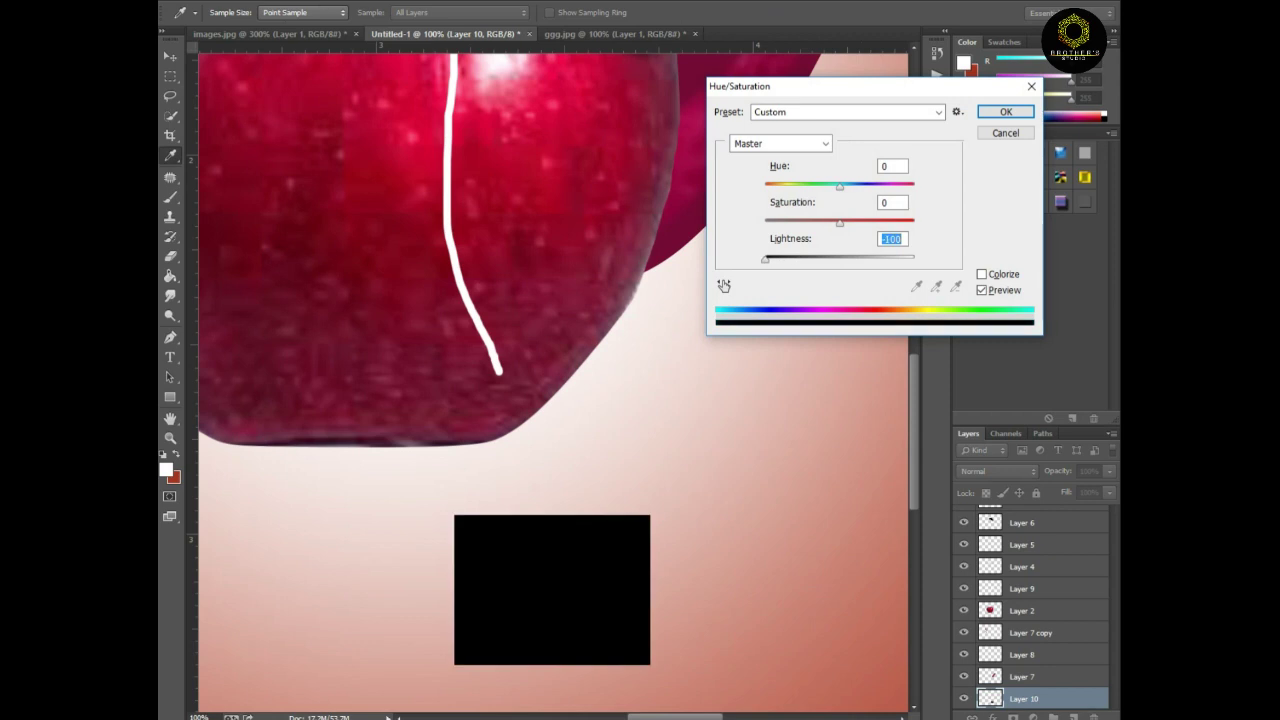
key(Return)
key(v)
drag(553, 591, 603, 512)
drag(635, 452, 680, 466)
Clip the black rectangle's top-left and top-right corners using Pen-tool selections
key(p)
key(ctrl+plus)
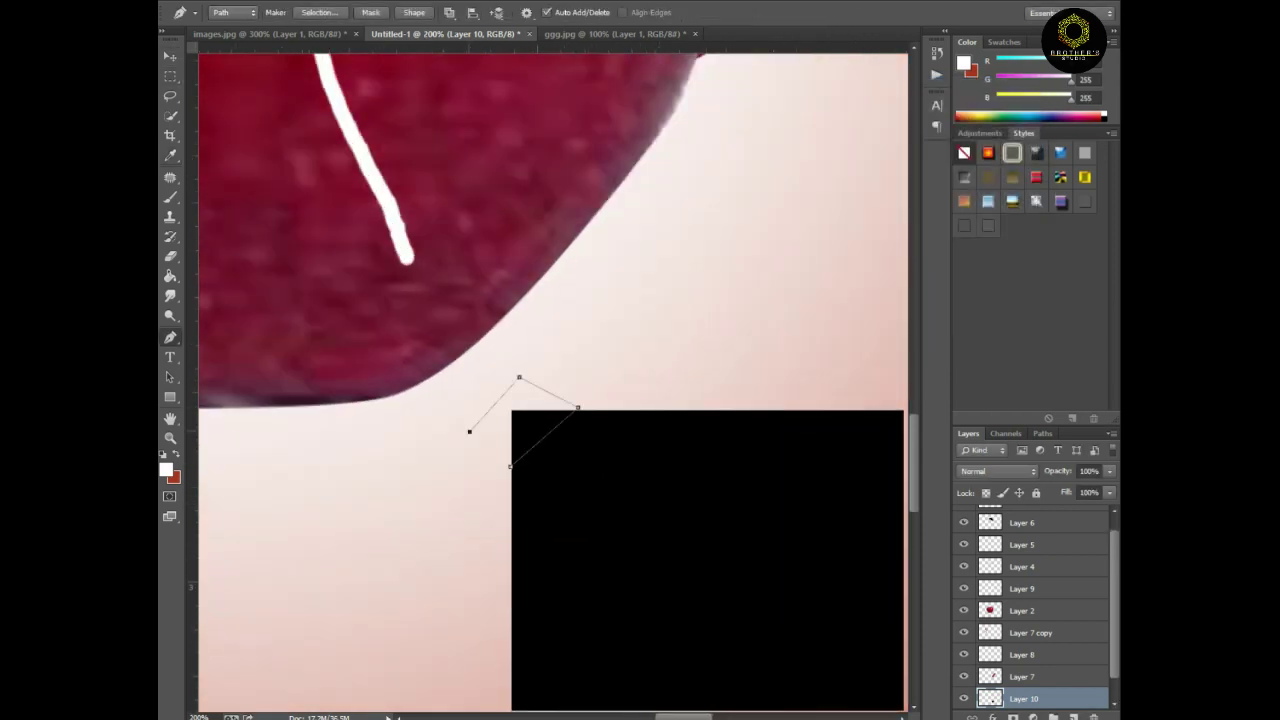
key(ctrl+Return)
key(Delete)
key(ctrl+d)
key(ctrl+minus)
key(ctrl+plus)
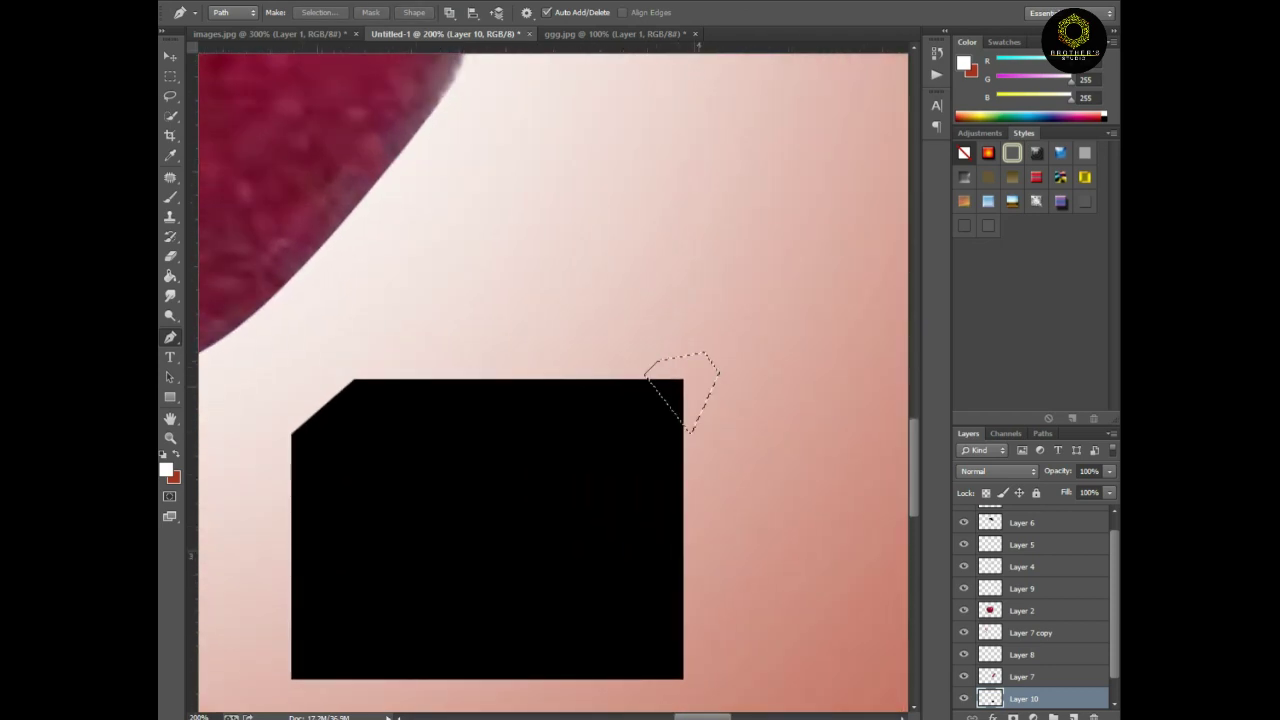
key(Delete)
key(ctrl+d)
Clip the rectangle's lower-left and lower-right corners with Pen-tool paths
scroll(553, 380, down, 3)
scroll(553, 380, left, 2)
click(382, 487)
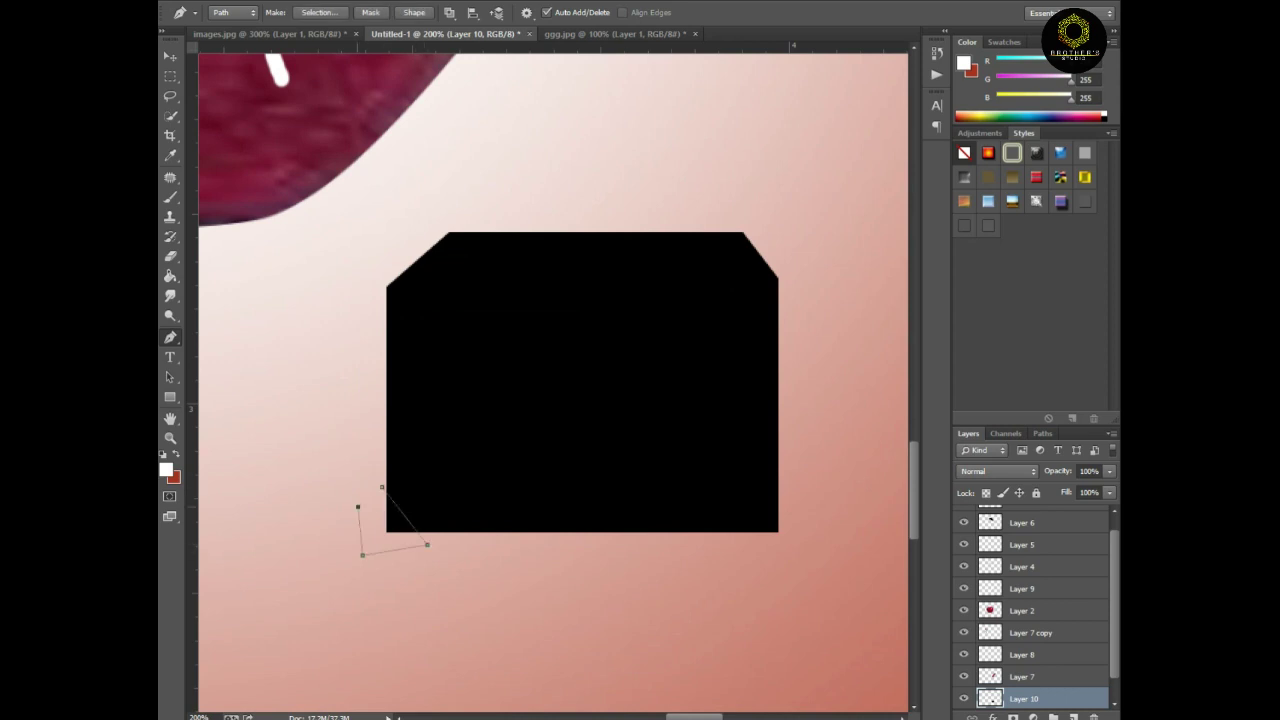
key(ctrl+Return)
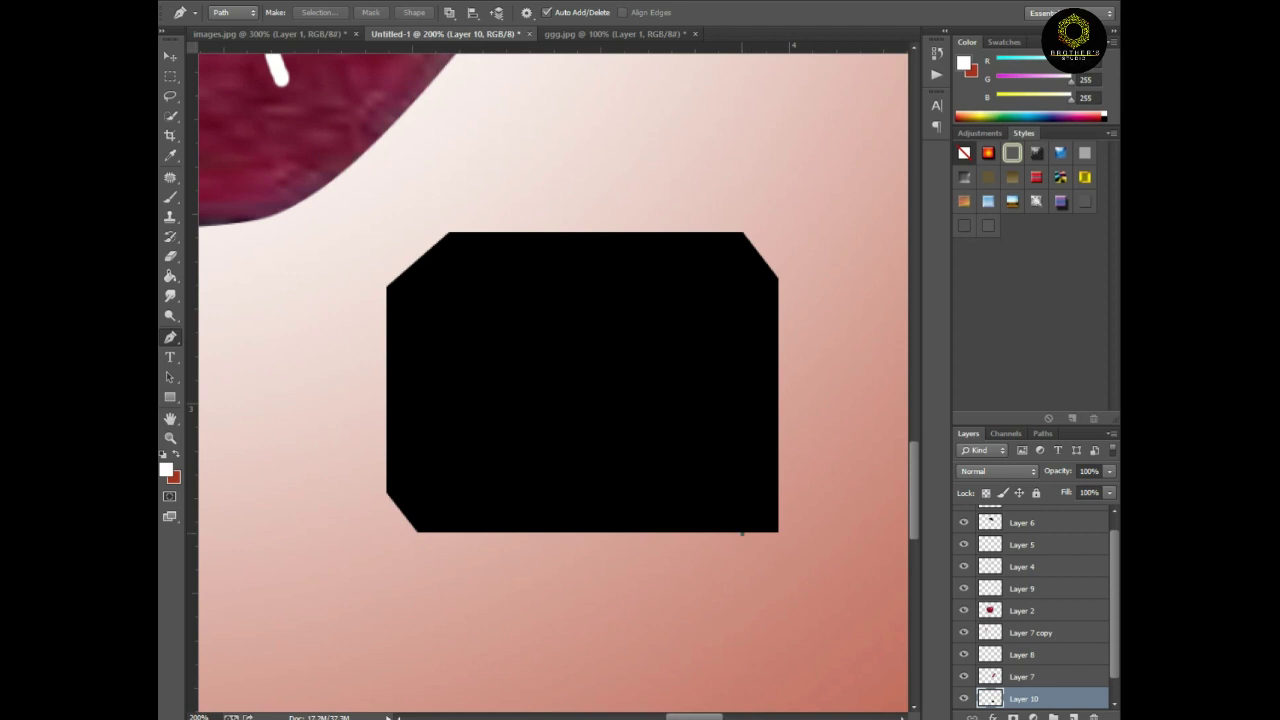
key(ctrl+Return)
Narrow the notched shape, merge the two halves, and place the tag under the string's end
key(ctrl+t)
key(ctrl+minus)
key(ctrl+minus)
mouse_move(540, 360)
mouse_down()
mouse_move(706, 360)
mouse_move(596, 330)
mouse_up()
key(Return)
key(ctrl+e)
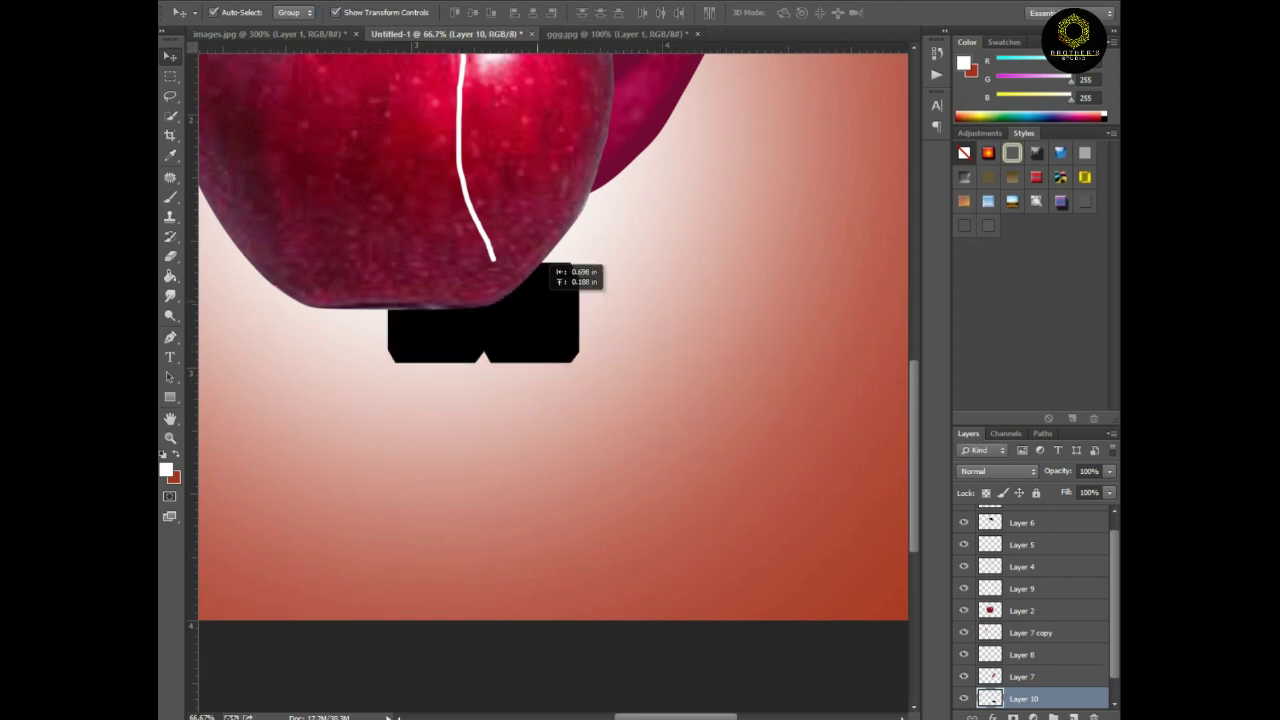
key(ctrl+bracketright)
key(ctrl+bracketright)
key(ctrl+bracketright)
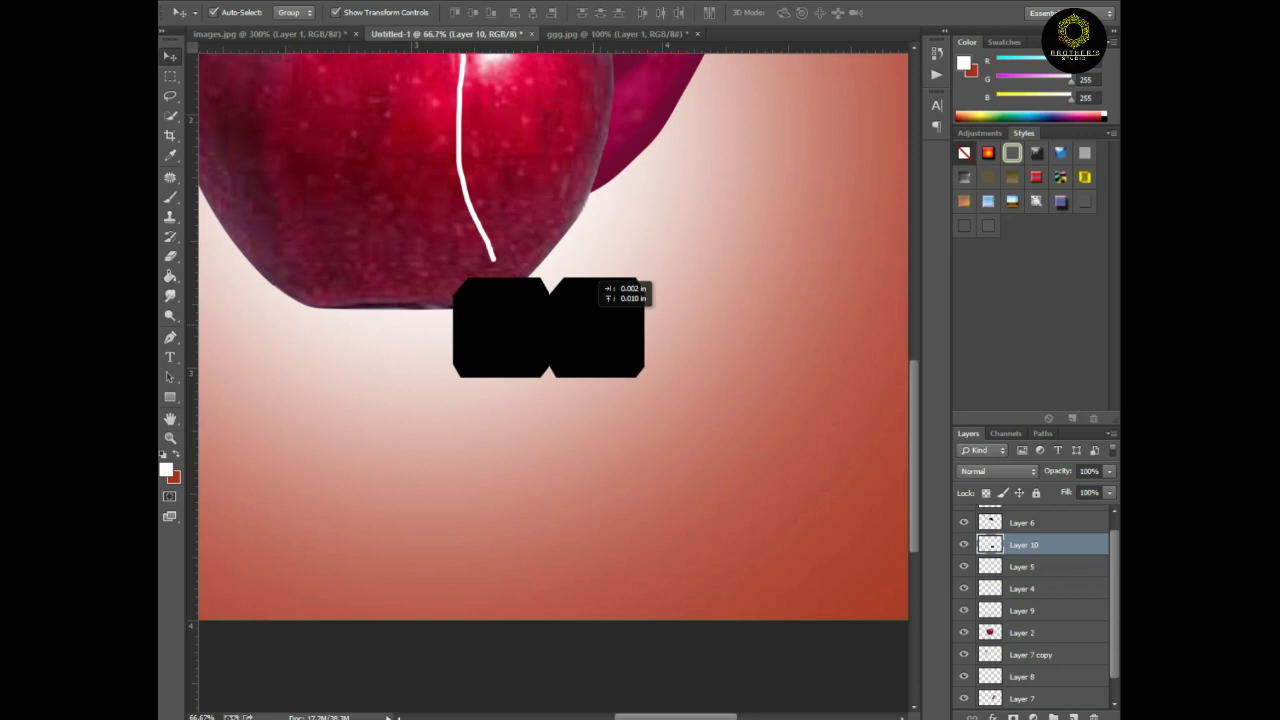
drag(596, 330, 539, 294)
Lighten the tag to Lightness 13 and tint it navy with Color Balance 100
key(ctrl+u)
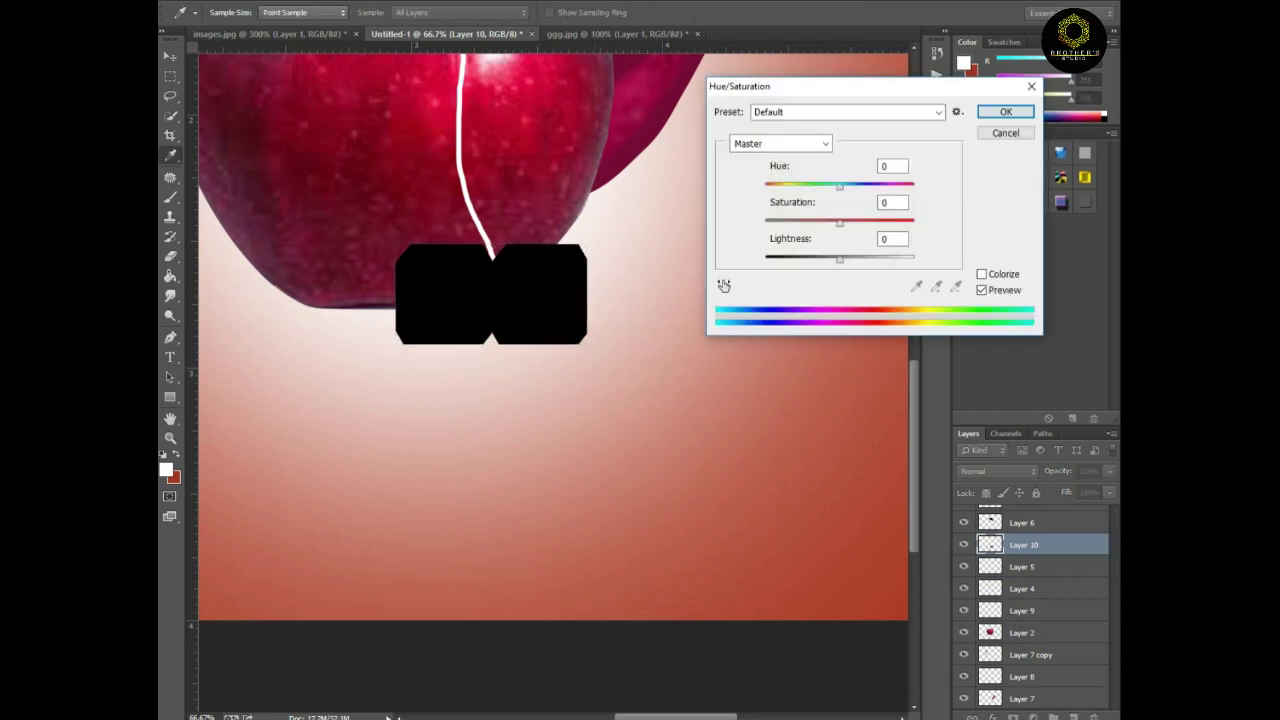
text(13)
key(Return)
key(ctrl+b)
text(100)
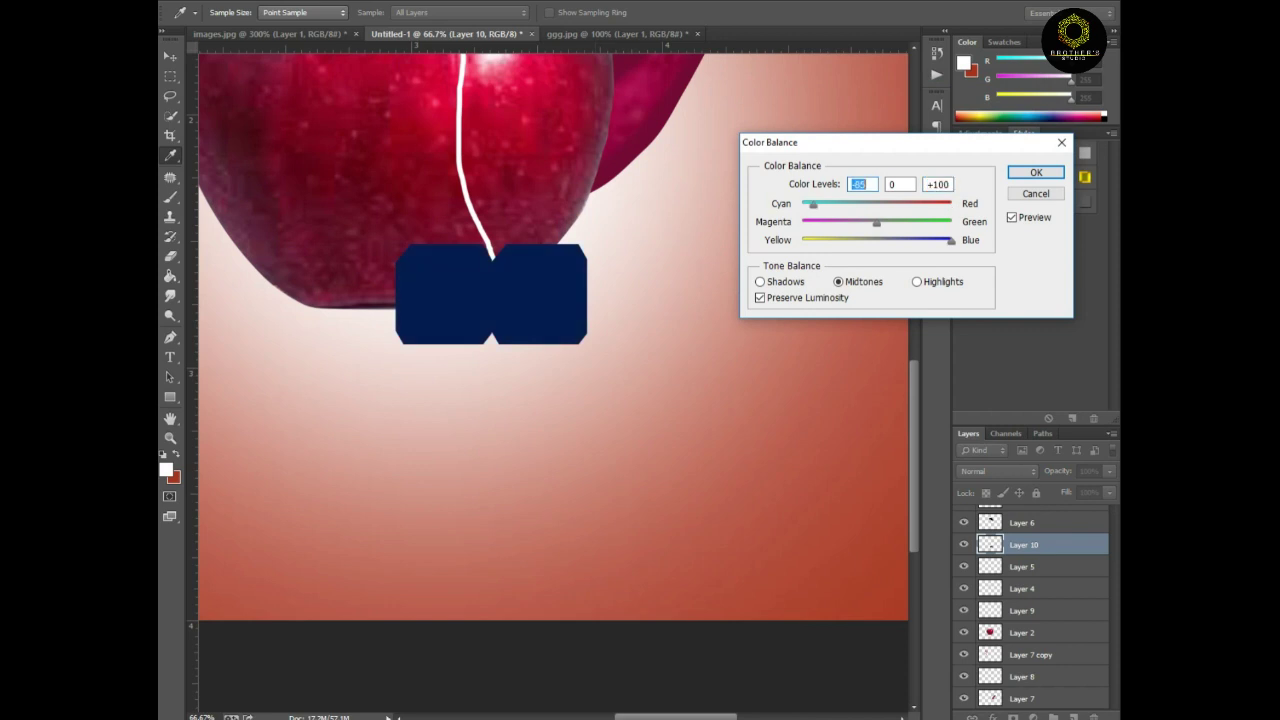
key(Return)
Tilt the navy tag at the string's end and drag a string copy slightly right
key(ctrl+0)
key(ctrl+plus)
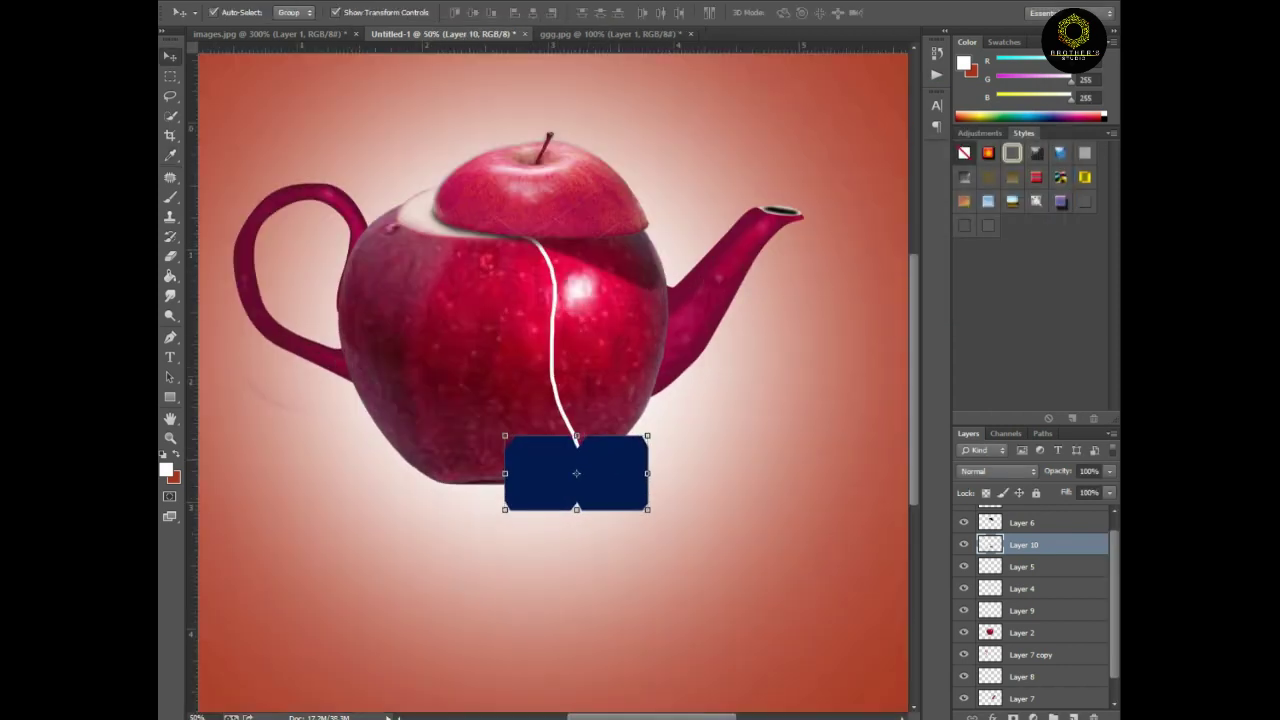
key(ctrl+t)
drag(680, 440, 645, 445)
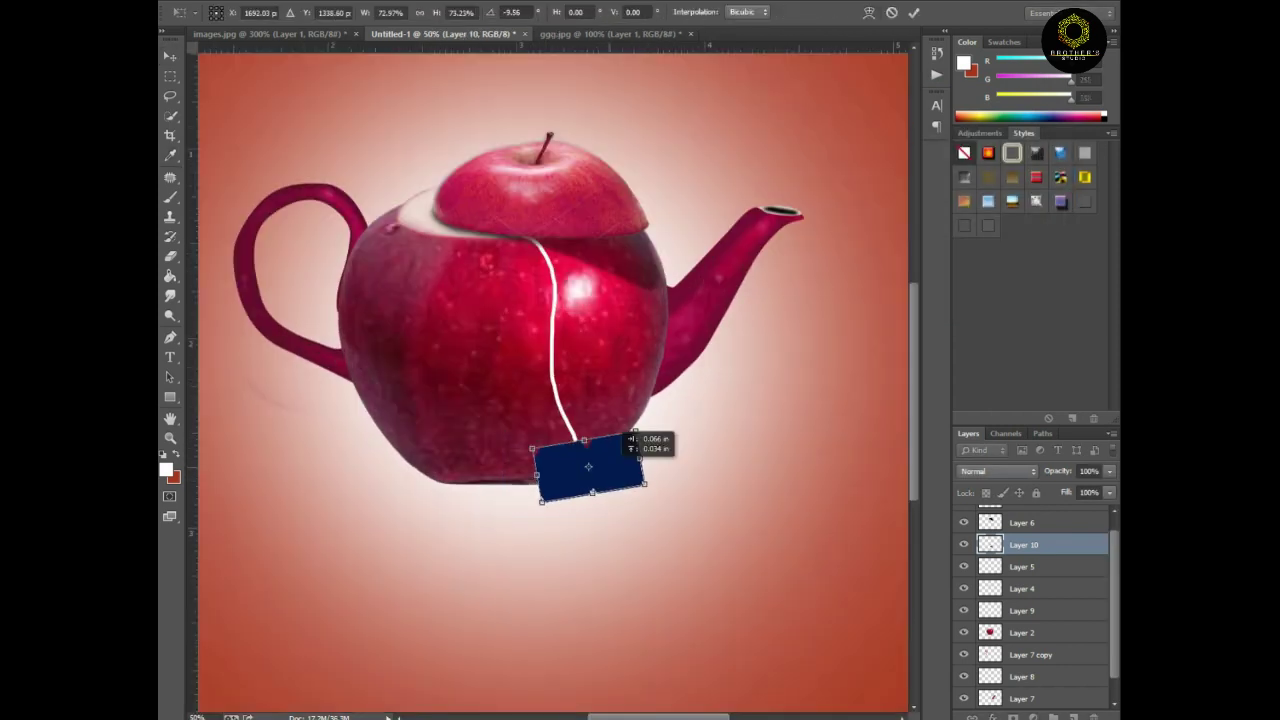
key(Return)
key(ctrl+plus)
drag(518, 360, 548, 358)
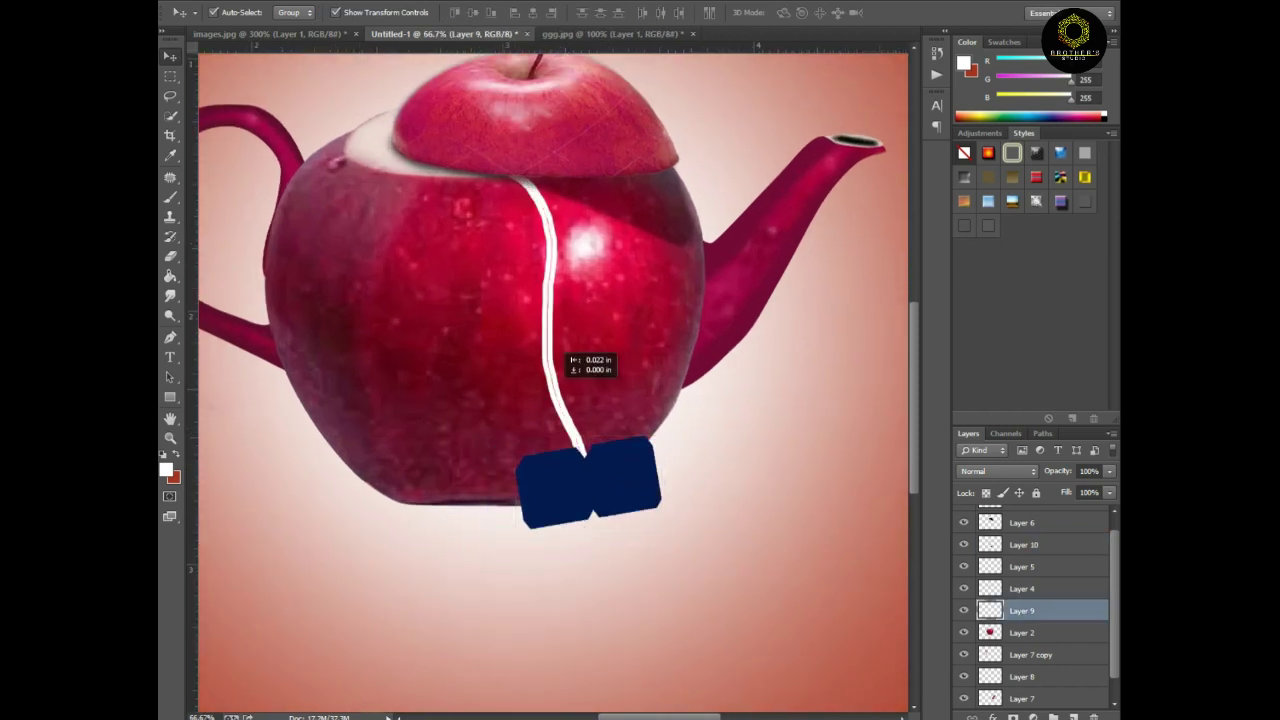
Blacken the string copy with Lightness -100 and lower its opacity
key(ctrl+u)
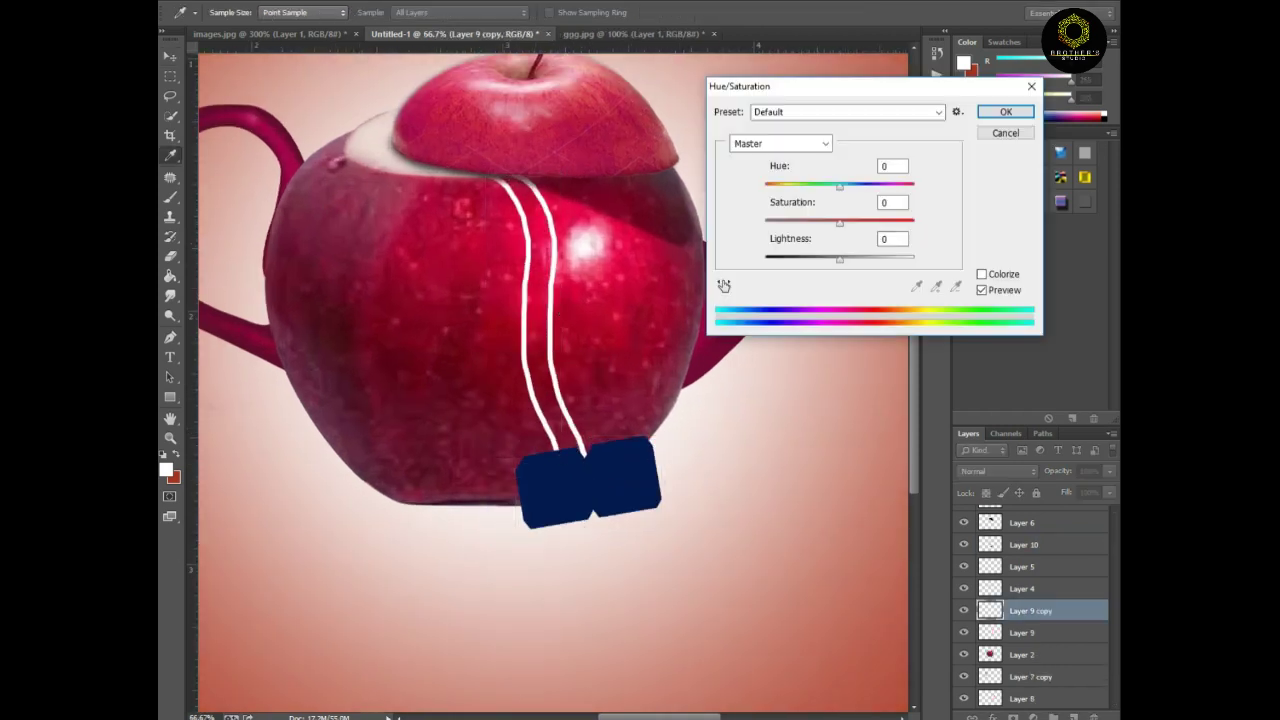
text(-100)
key(Return)
click(1109, 471)
drag(1107, 488, 1080, 488)
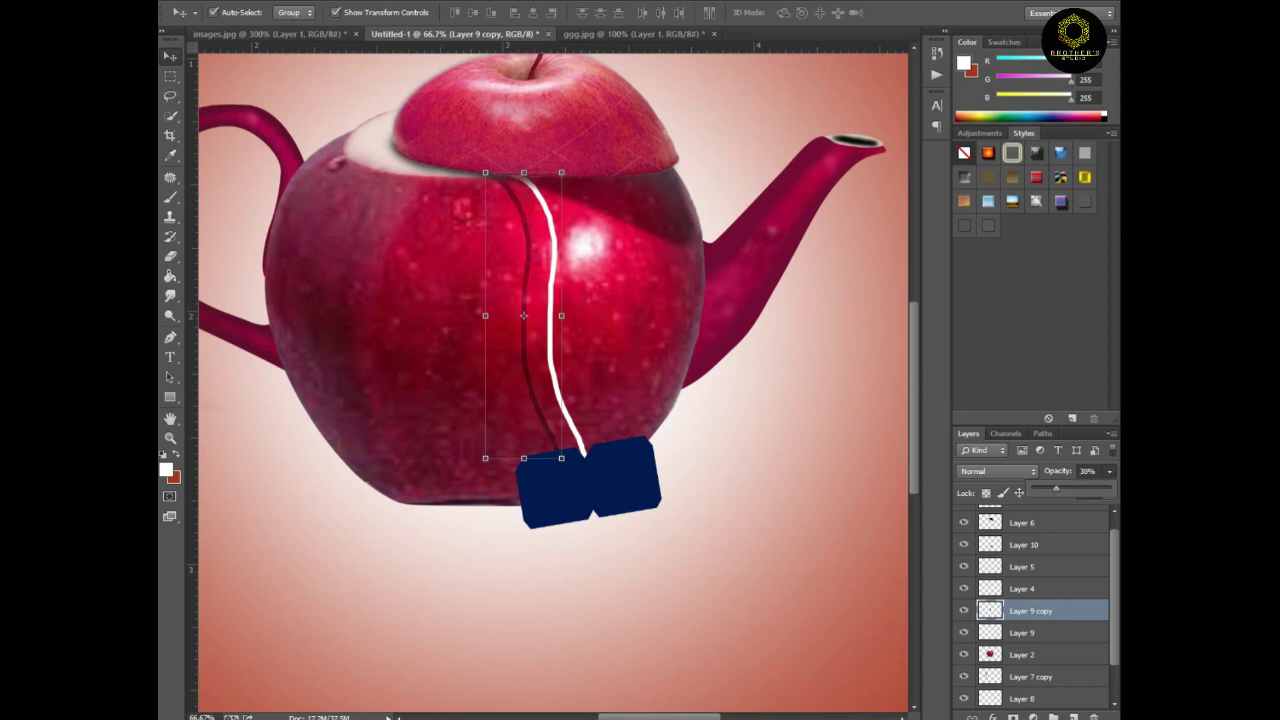
Duplicate the navy tag, offset it up-left, blacken it to -100 and fade it behind the original
drag(590, 480, 585, 475)
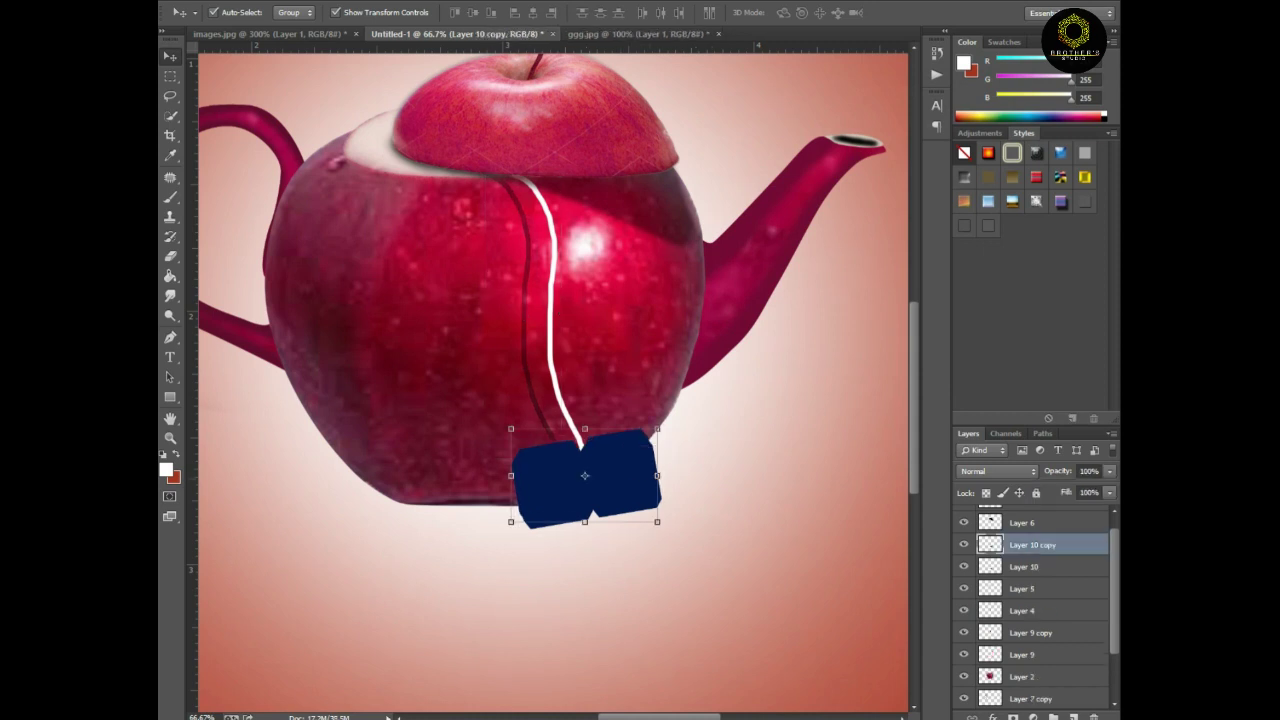
drag(585, 475, 562, 446)
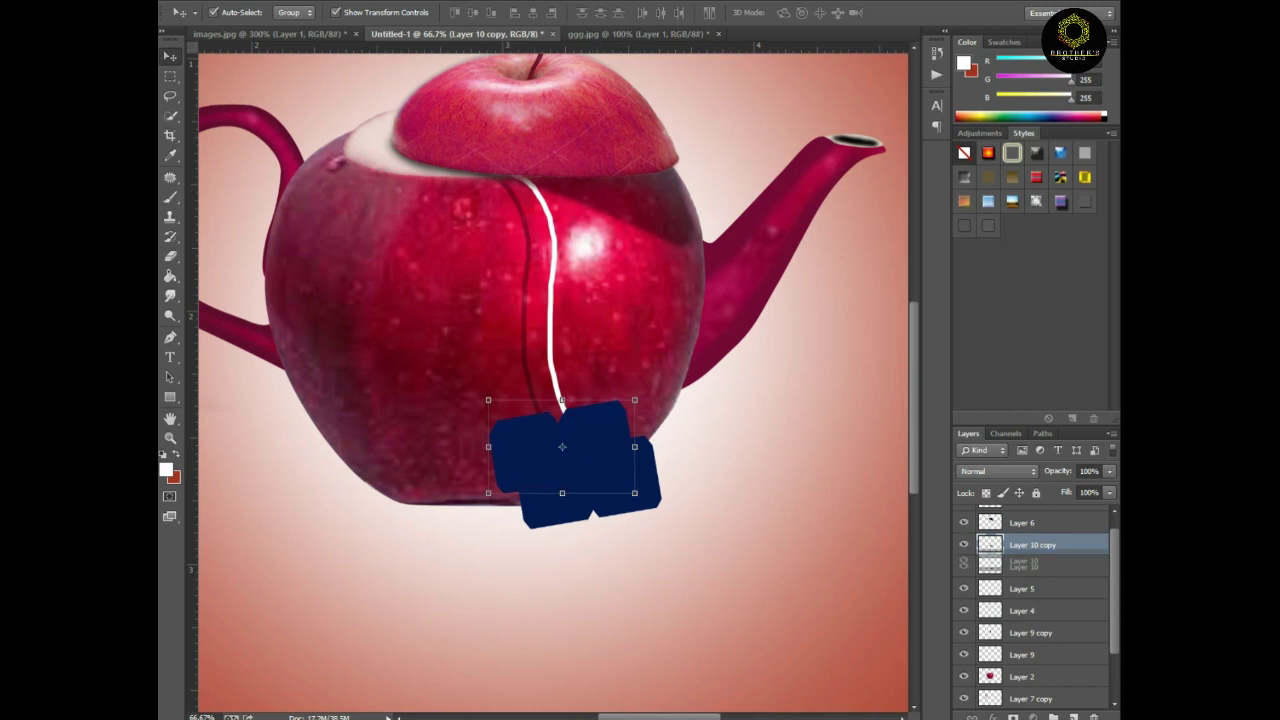
key(ctrl+bracketleft)
key(ctrl+u)
text(-100)
key(Return)
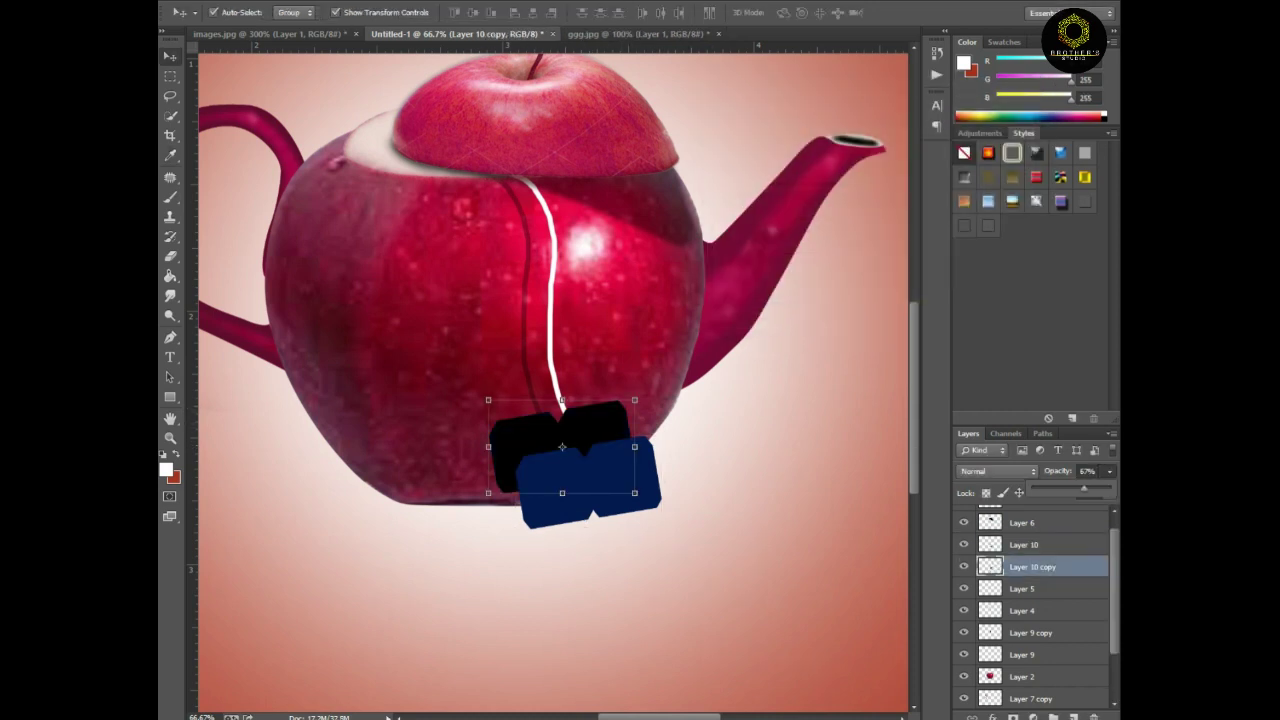
drag(562, 446, 559, 465)
key(ctrl+bracketright)
key(ctrl+bracketright)
key(ctrl+bracketleft)
Raise the white string layer two places above its dark shadow copy
click(549, 316)
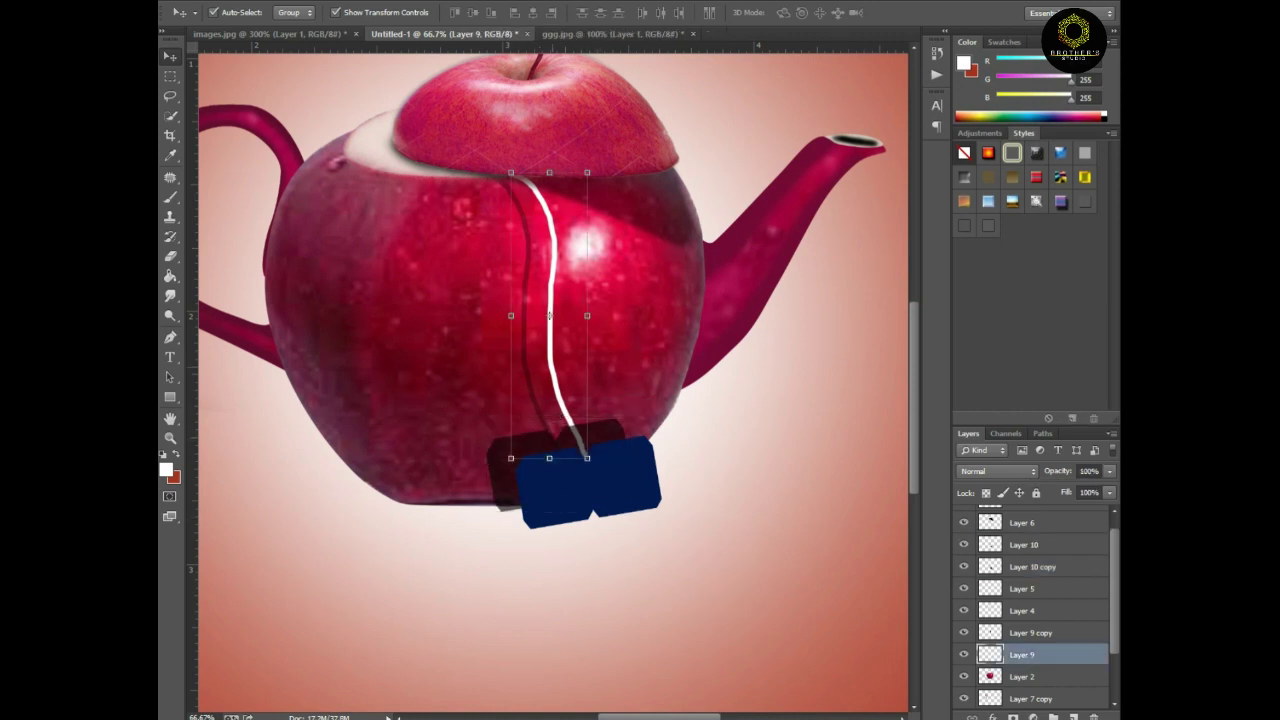
key(ctrl+bracketright)
key(ctrl+bracketright)
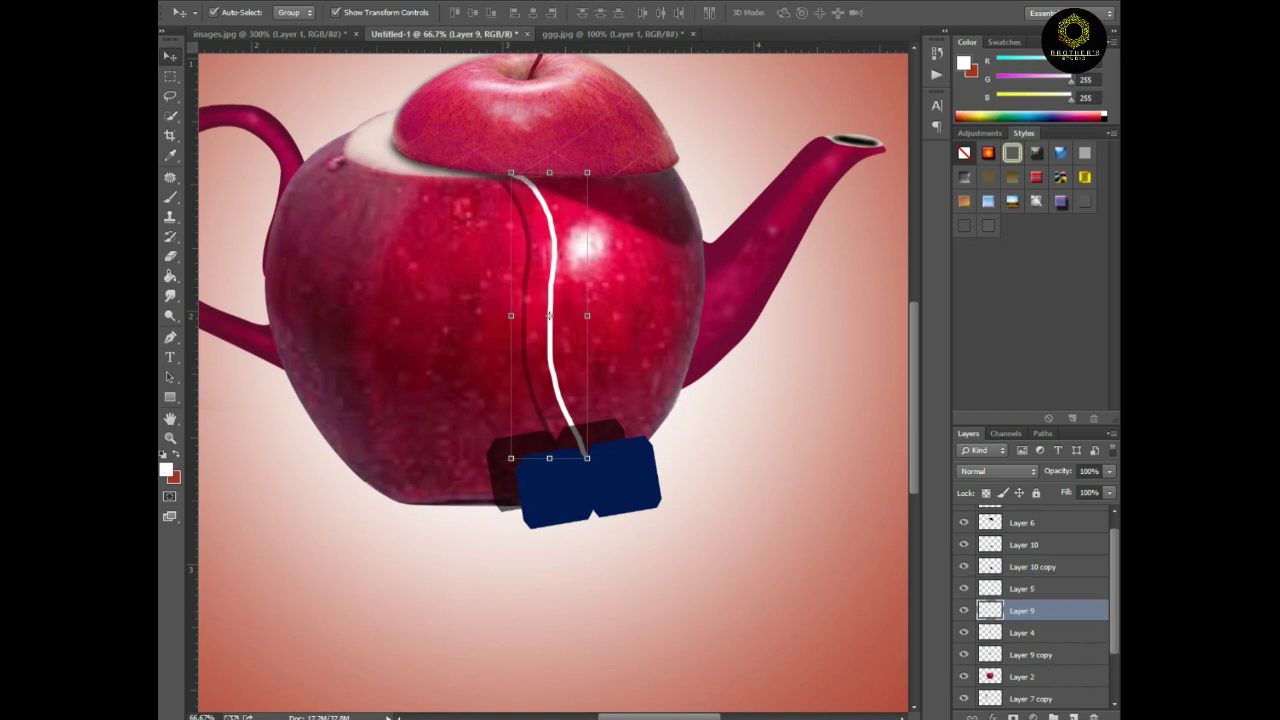
key(ctrl+bracketright)
key(ctrl+bracketright)
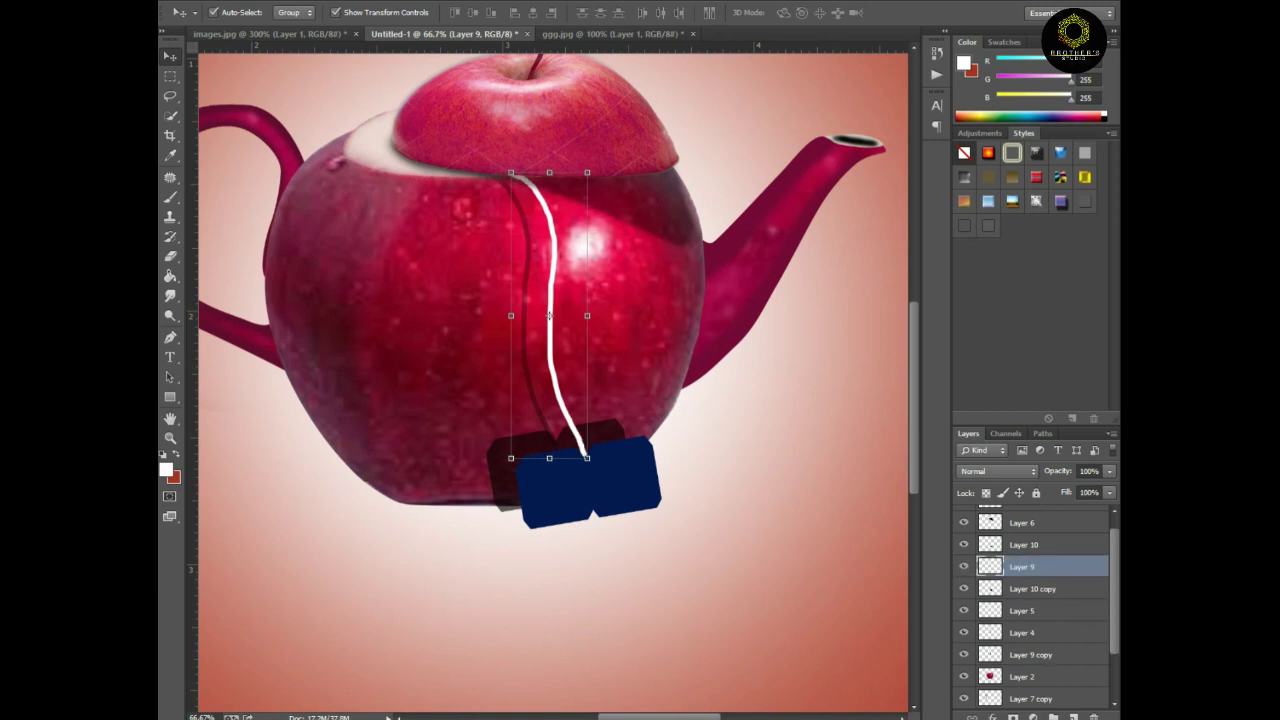
key(ctrl+minus)
key(ctrl+minus)
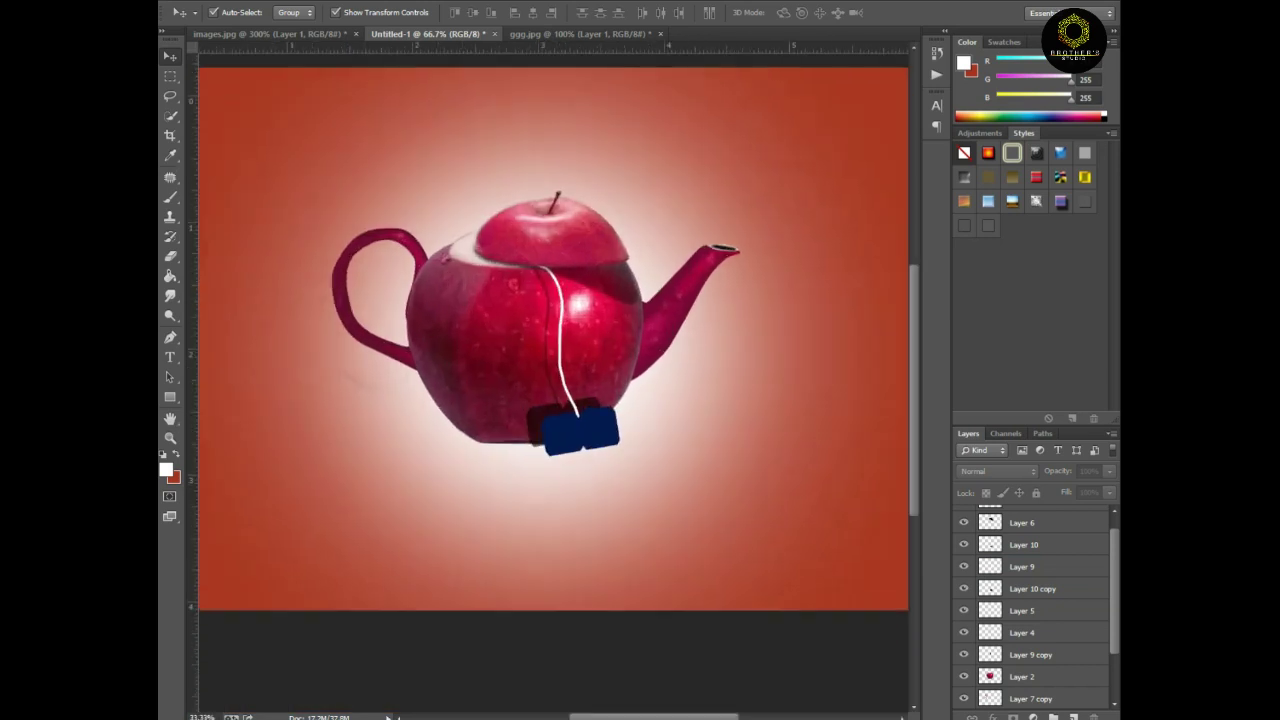
scroll(589, 483, up, 2)
click(475, 355)
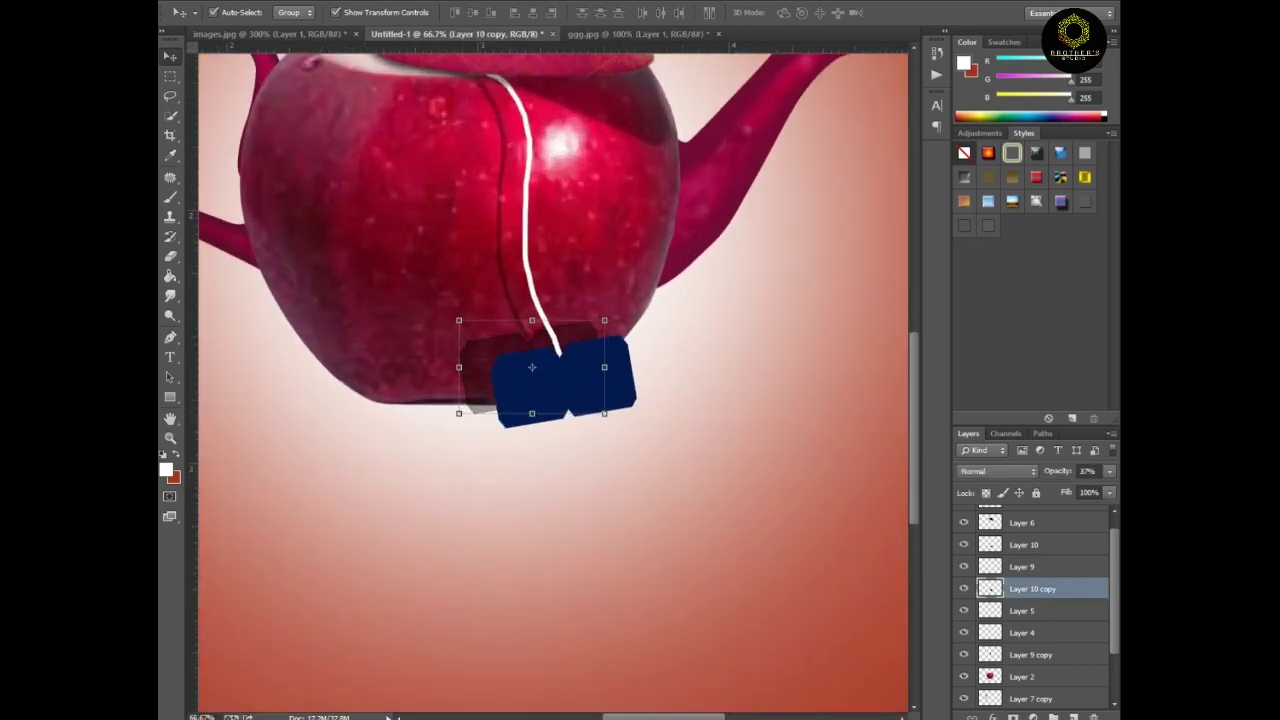
key(ctrl+minus)
key(ctrl+minus)
key(ctrl+minus)
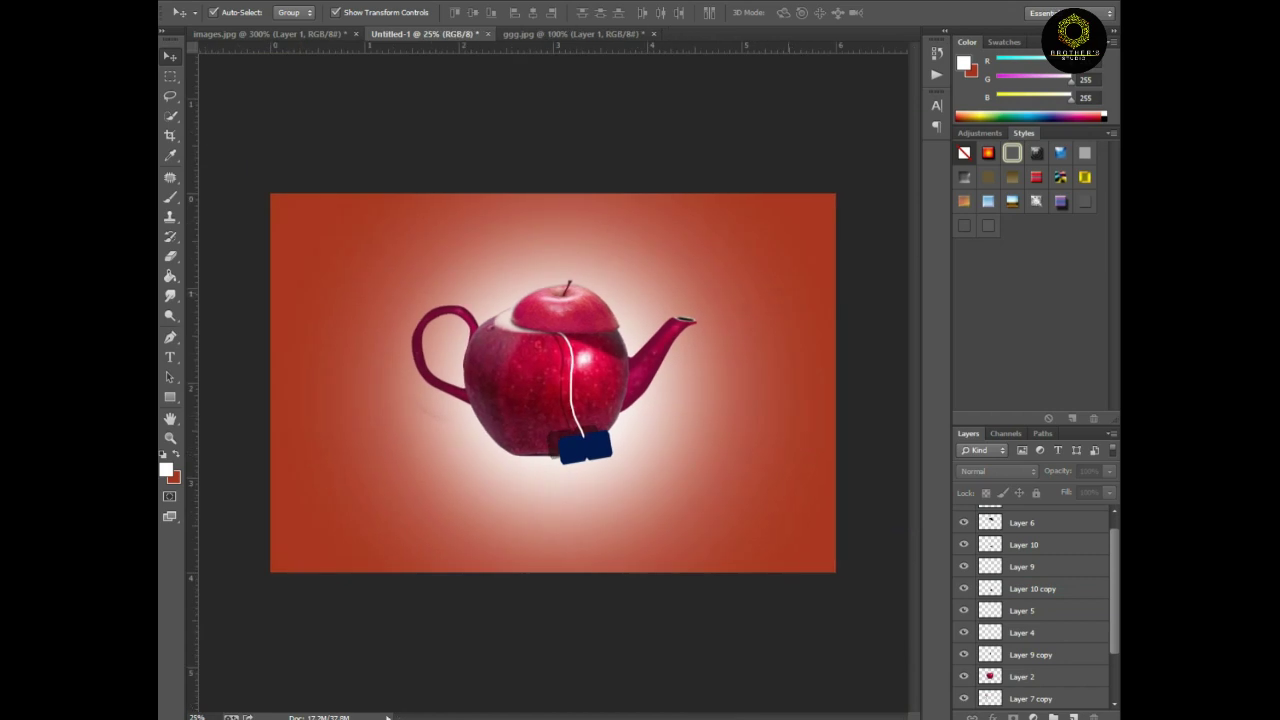
Paint a soft black brush stroke under the teapot on a new layer
key(ctrl+plus)
key(b)
scroll(1030, 600, down, 3)
click(1072, 717)
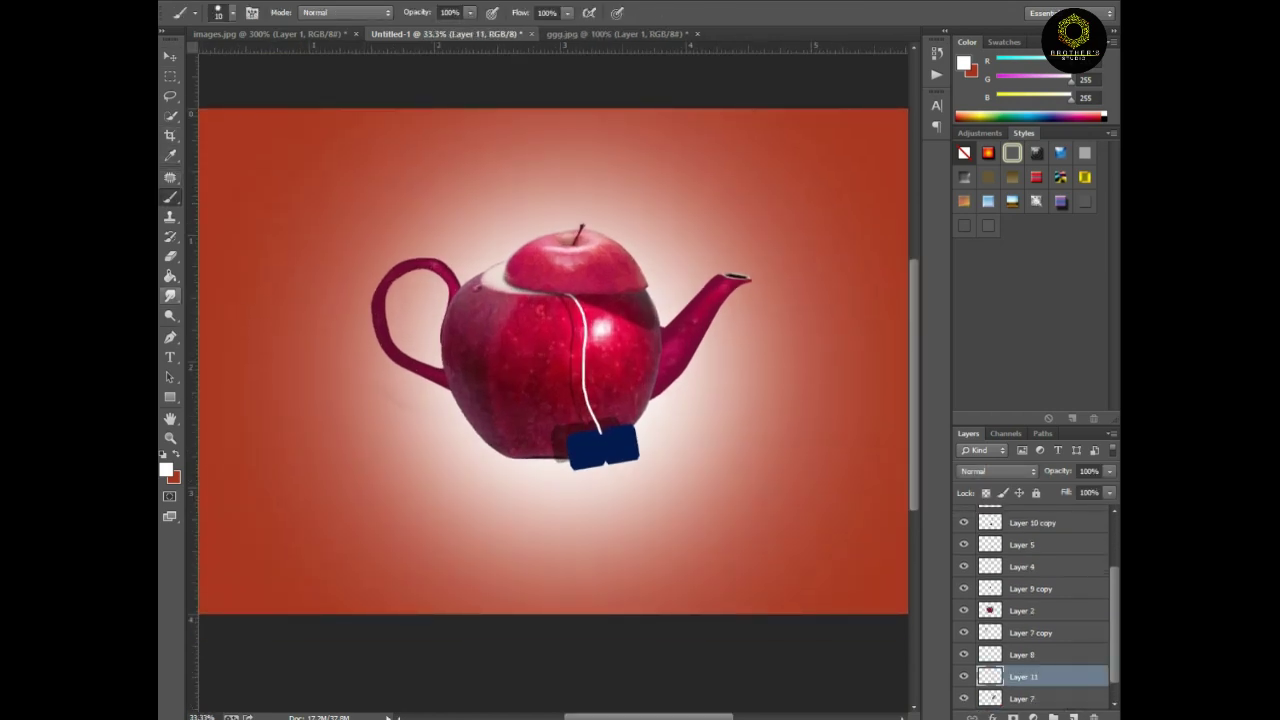
click(166, 470)
click(771, 171)
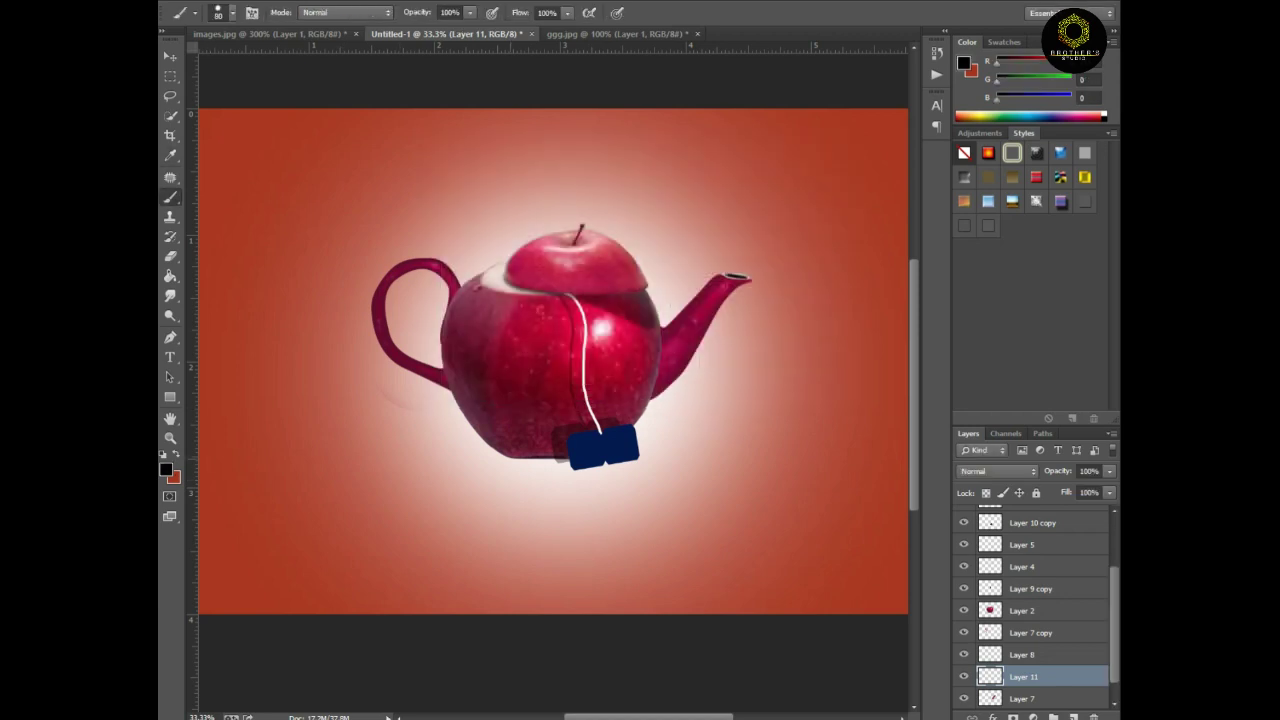
right_click(574, 367)
key(Return)
drag(495, 462, 520, 462)
Stretch the shadow wider, adjust its opacity and soften it with Gaussian Blur
key(ctrl+t)
drag(637, 432, 677, 425)
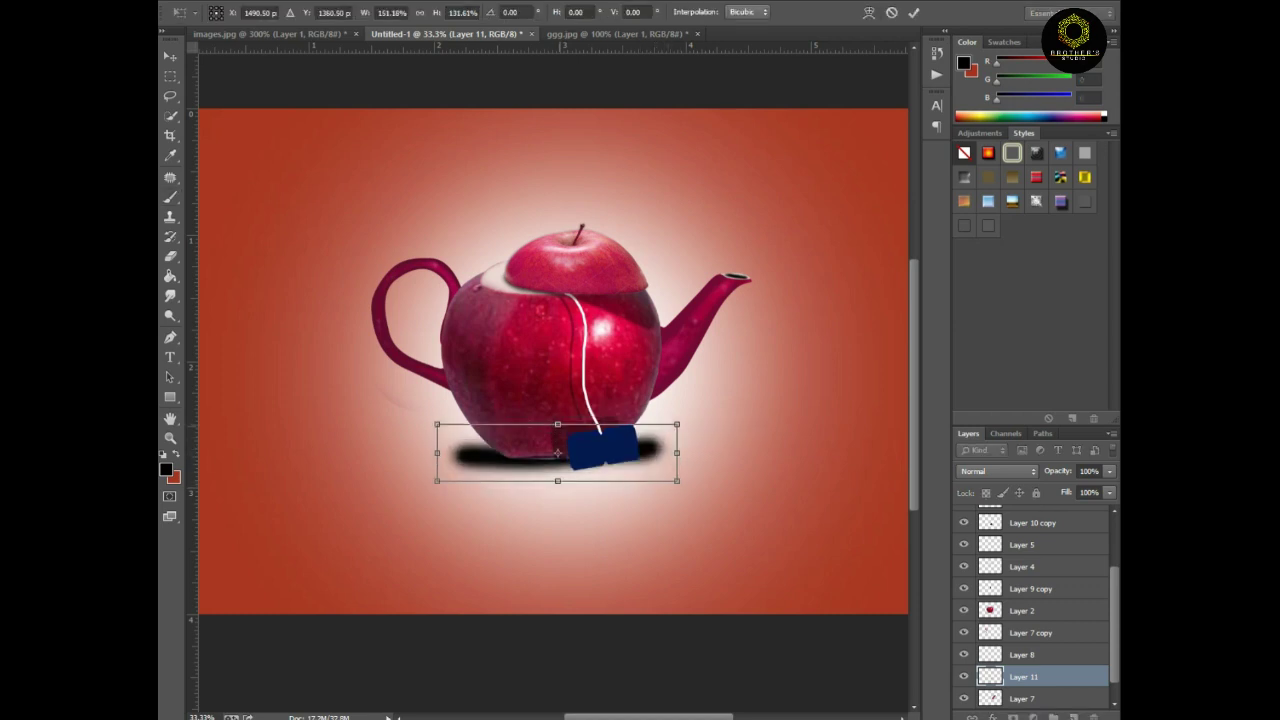
key(Return)
drag(1075, 488, 1092, 488)
click(400, 0)
mouse_move(487, 157)
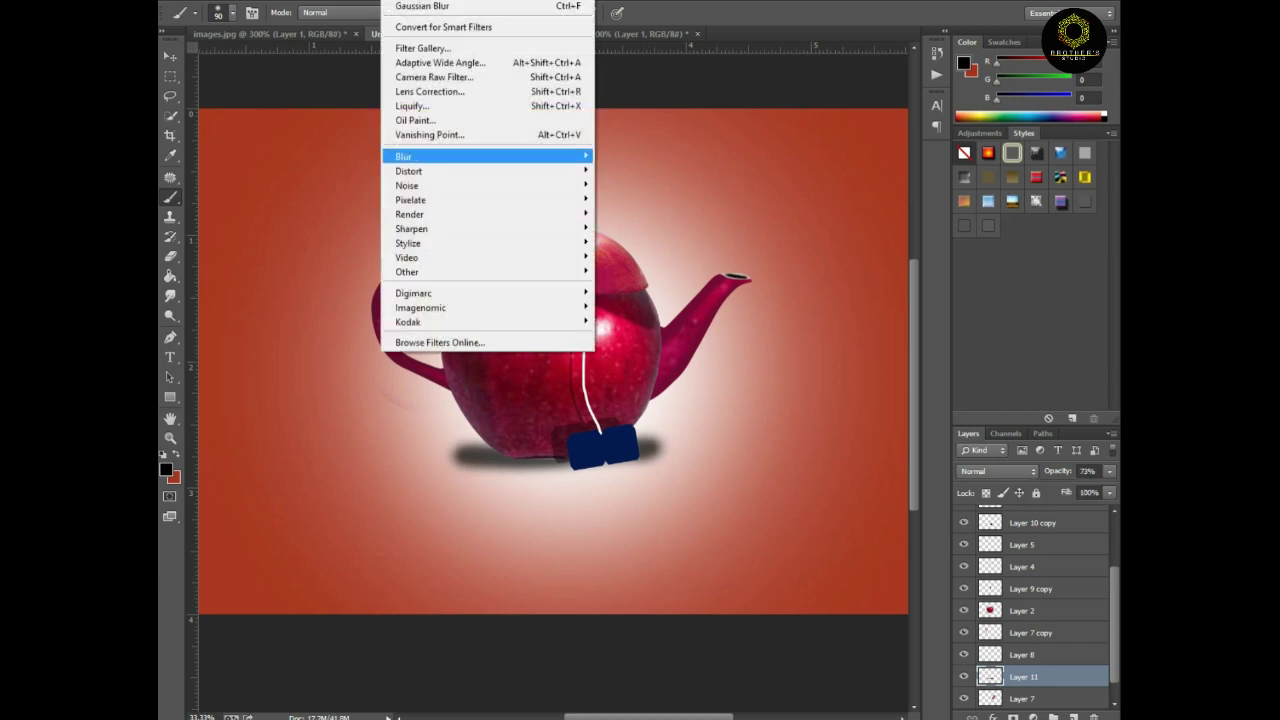
click(636, 263)
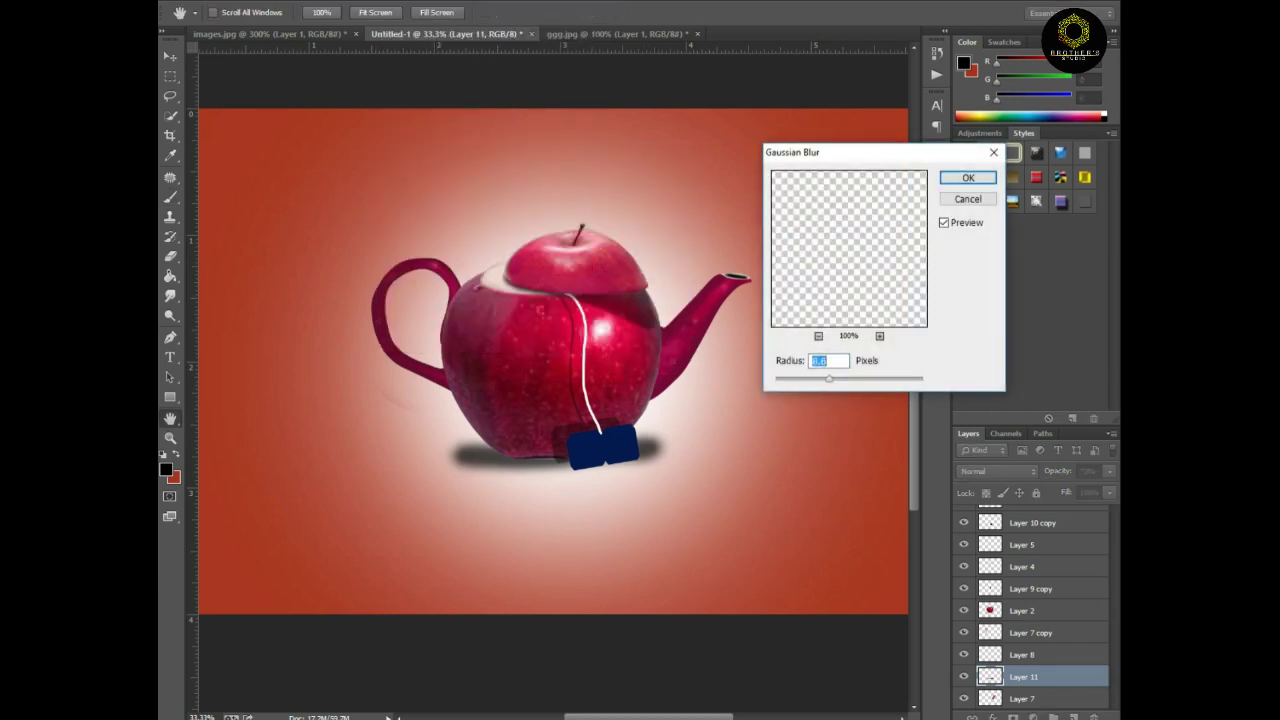
key(Return)
Warp the shadow, pulling in its left end and squeezing its right end
key(ctrl+plus)
key(ctrl+t)
right_click(486, 426)
click(549, 537)
drag(406, 455, 440, 455)
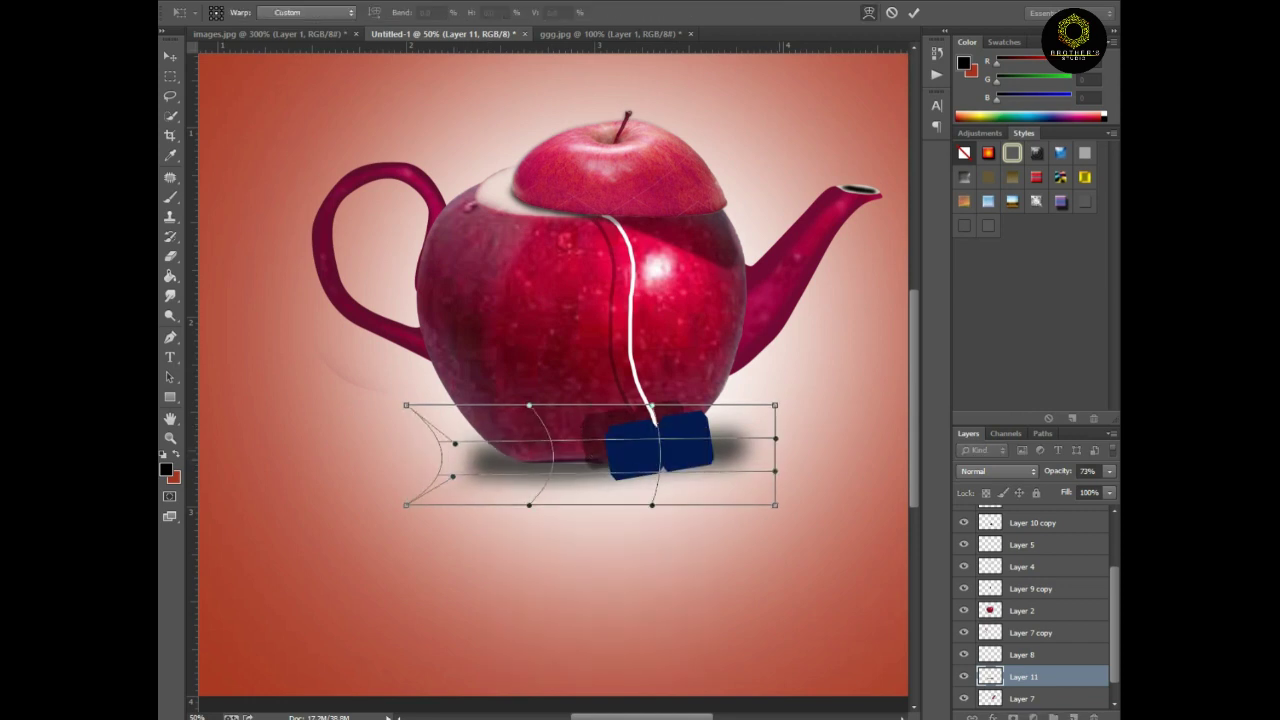
drag(775, 437, 775, 456)
key(Return)
Pick the Eraser on Layer 2 and set its brush size
key(ctrl+plus)
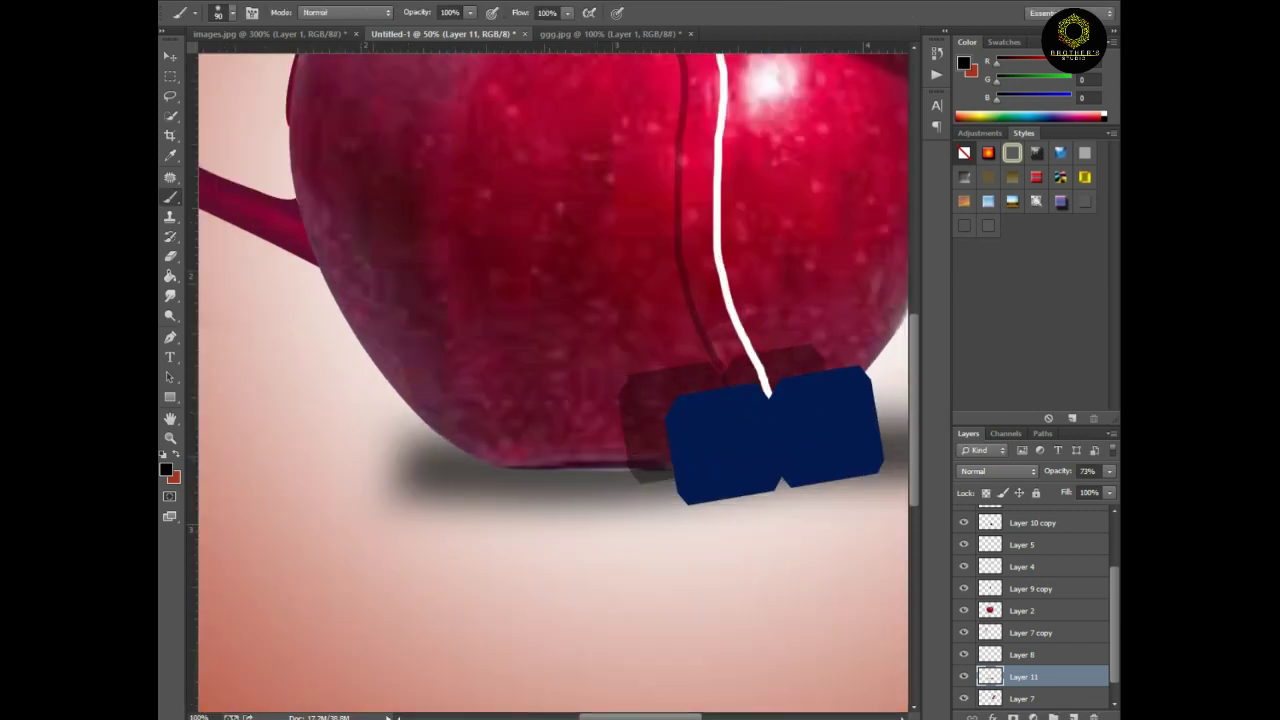
key(e)
click(1022, 610)
right_click(785, 490)
double_click(680, 516)
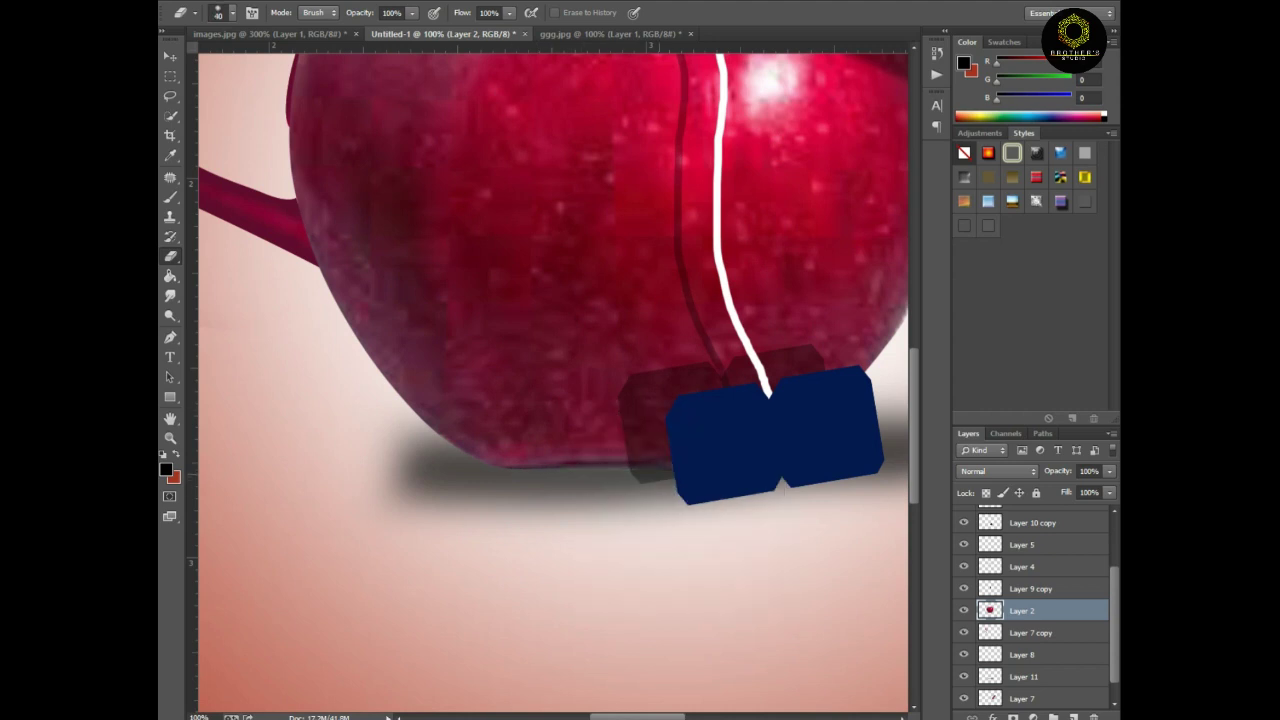
Select the shadow layer under the teapot with the Move tool, then deselect layers
key(ctrl+minus)
key(ctrl+minus)
key(ctrl+minus)
key(ctrl+minus)
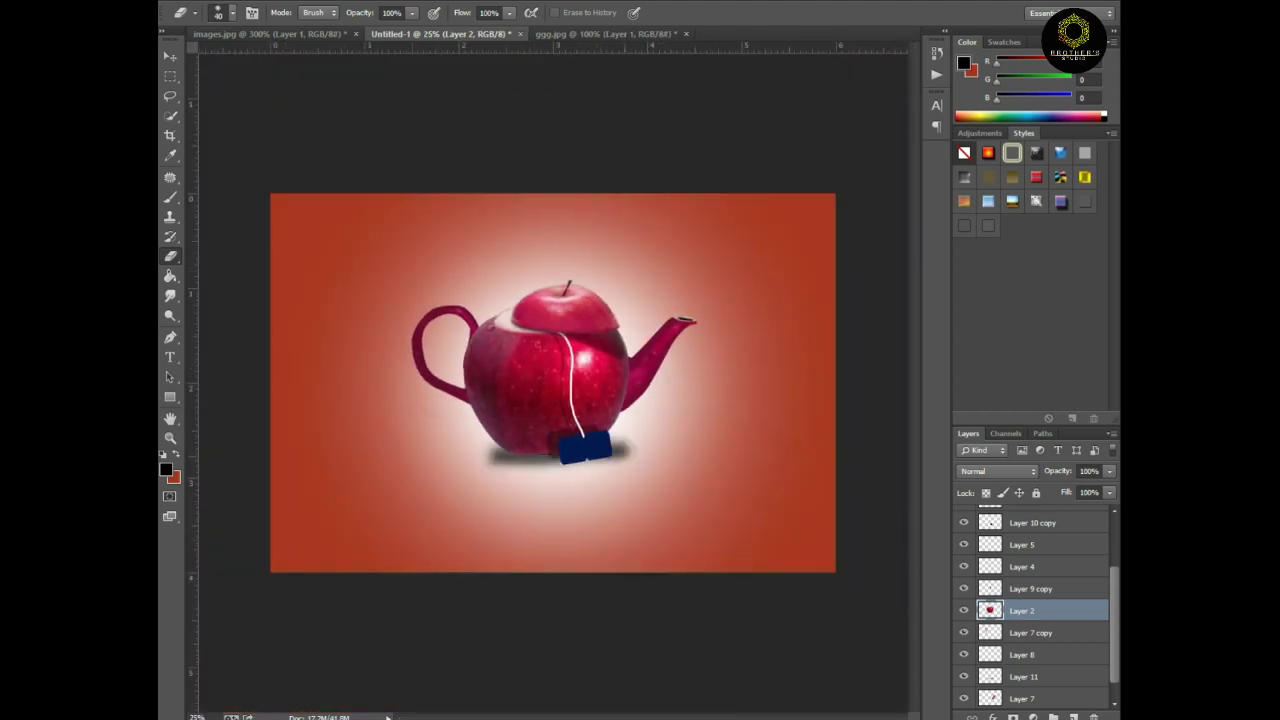
key(ctrl+plus)
key(ctrl+plus)
key(ctrl+minus)
key(ctrl+minus)
key(ctrl+plus)
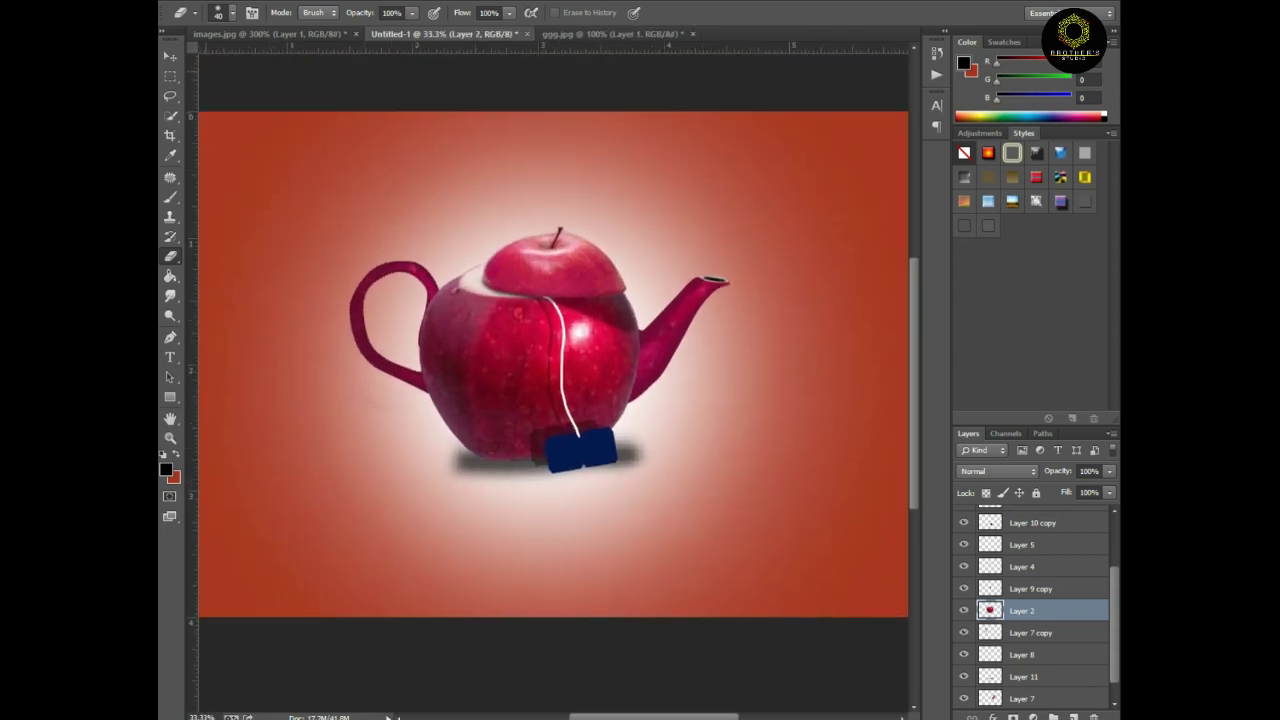
key(v)
click(545, 457)
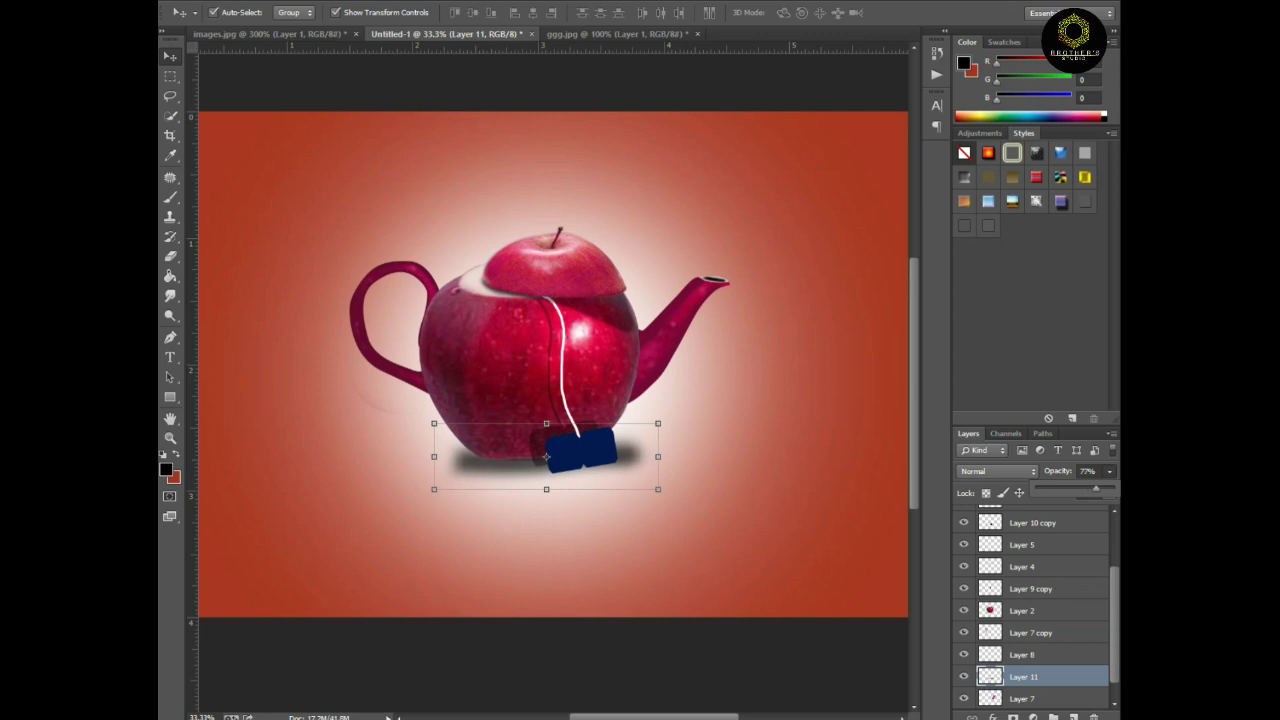
key(ctrl+alt+a)
key(ctrl+minus)
Bring the chocolate pieces image into the teapot composition
key(ctrl+plus)
key(ctrl+o)
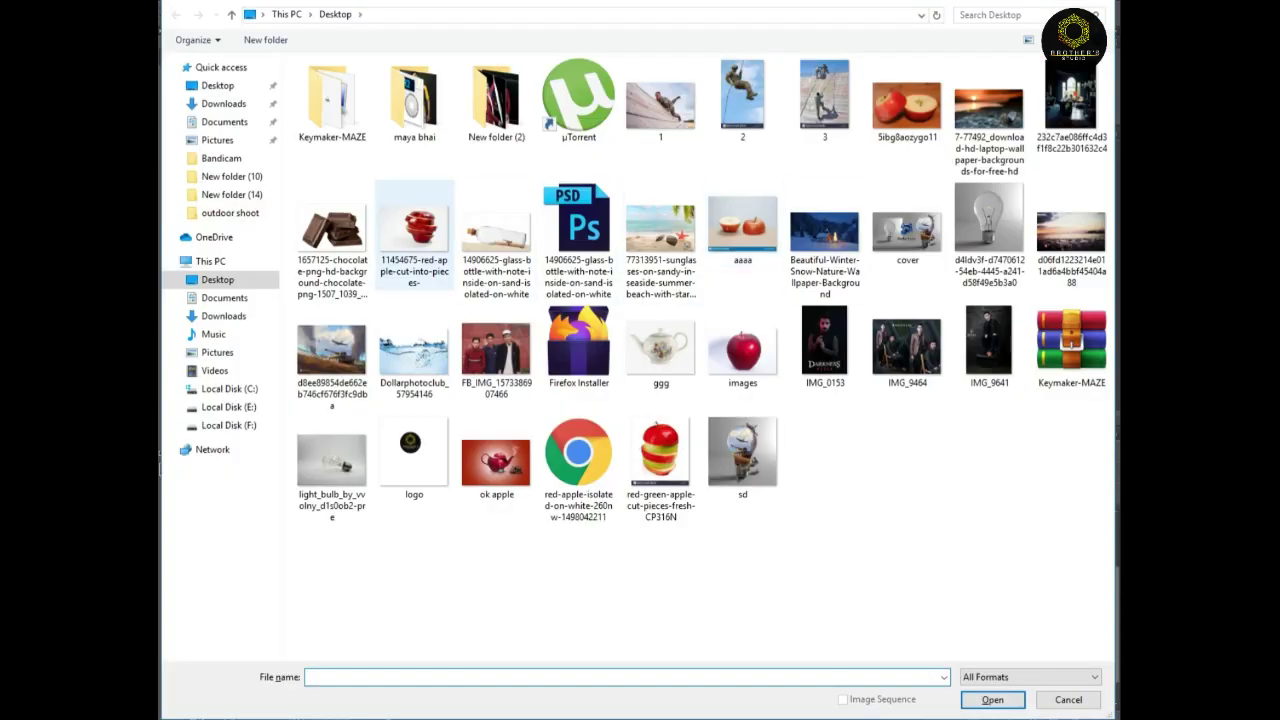
key(Escape)
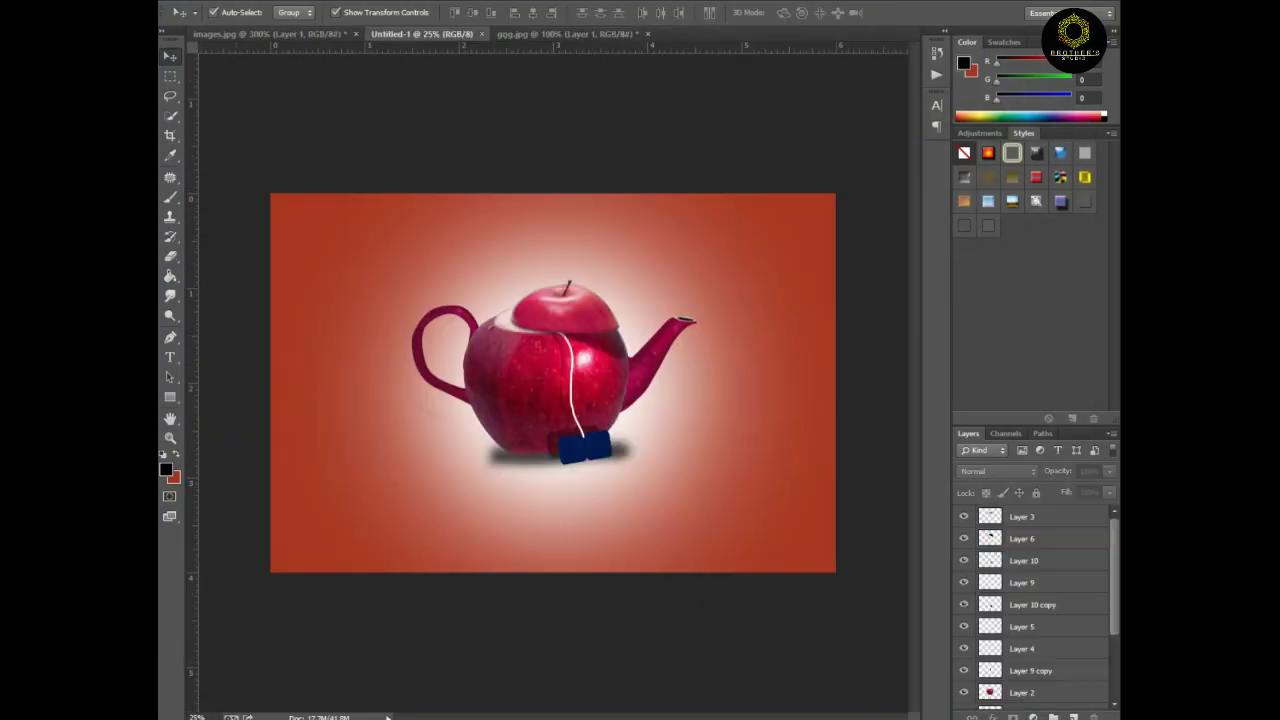
key(ctrl+v)
key(ctrl+t)
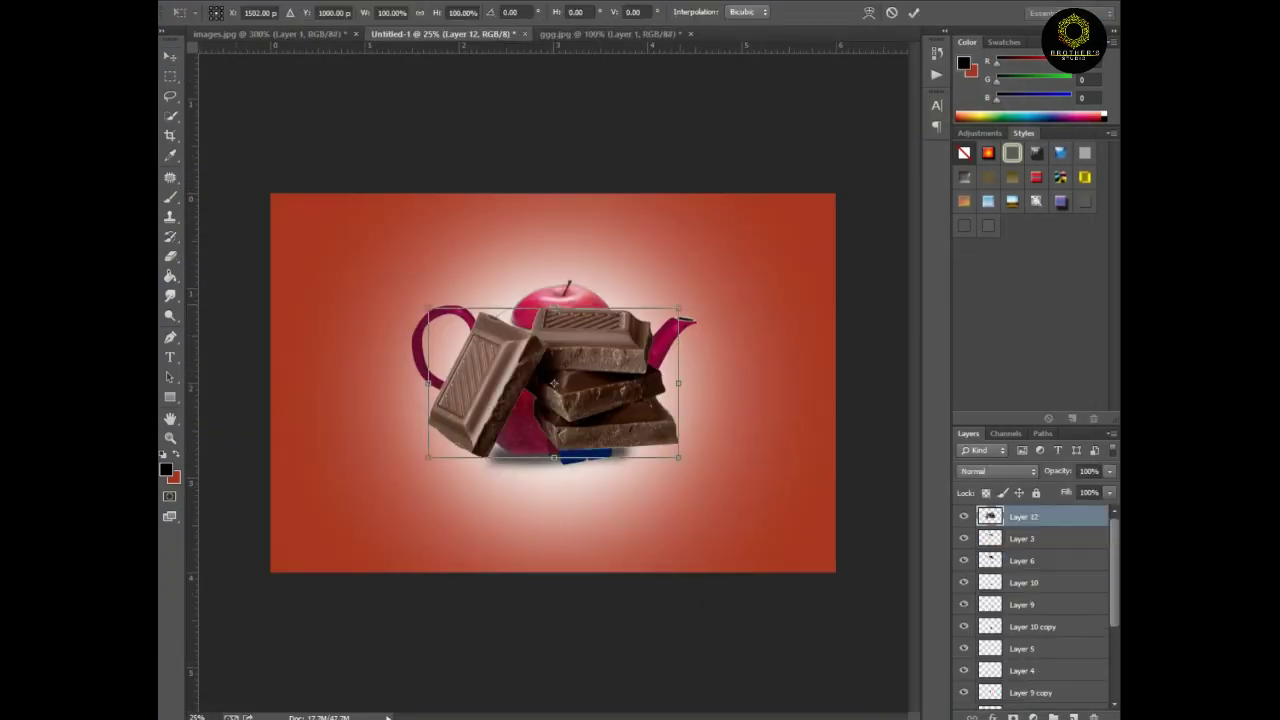
Scale the chocolates to about 42%, place them right of the teapot, and copy the shadow beneath
drag(686, 314, 612, 334)
drag(550, 376, 737, 417)
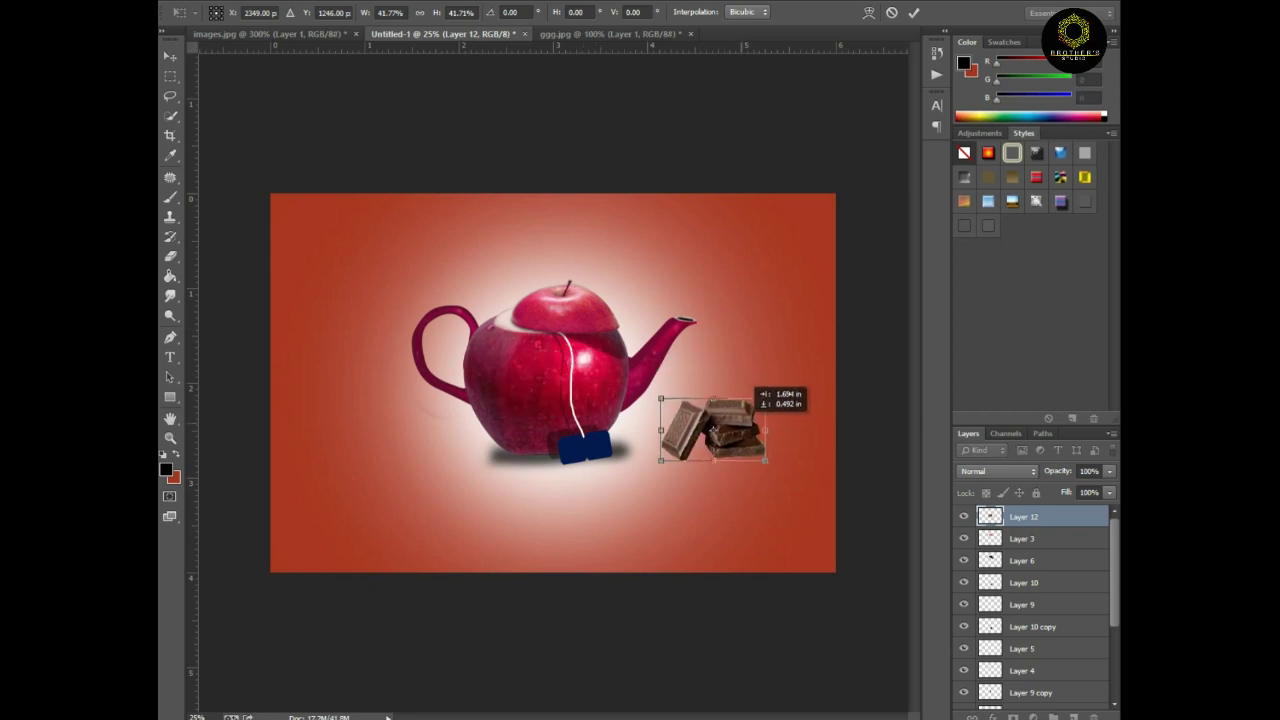
key(Return)
key(ctrl+plus)
drag(463, 423, 668, 440)
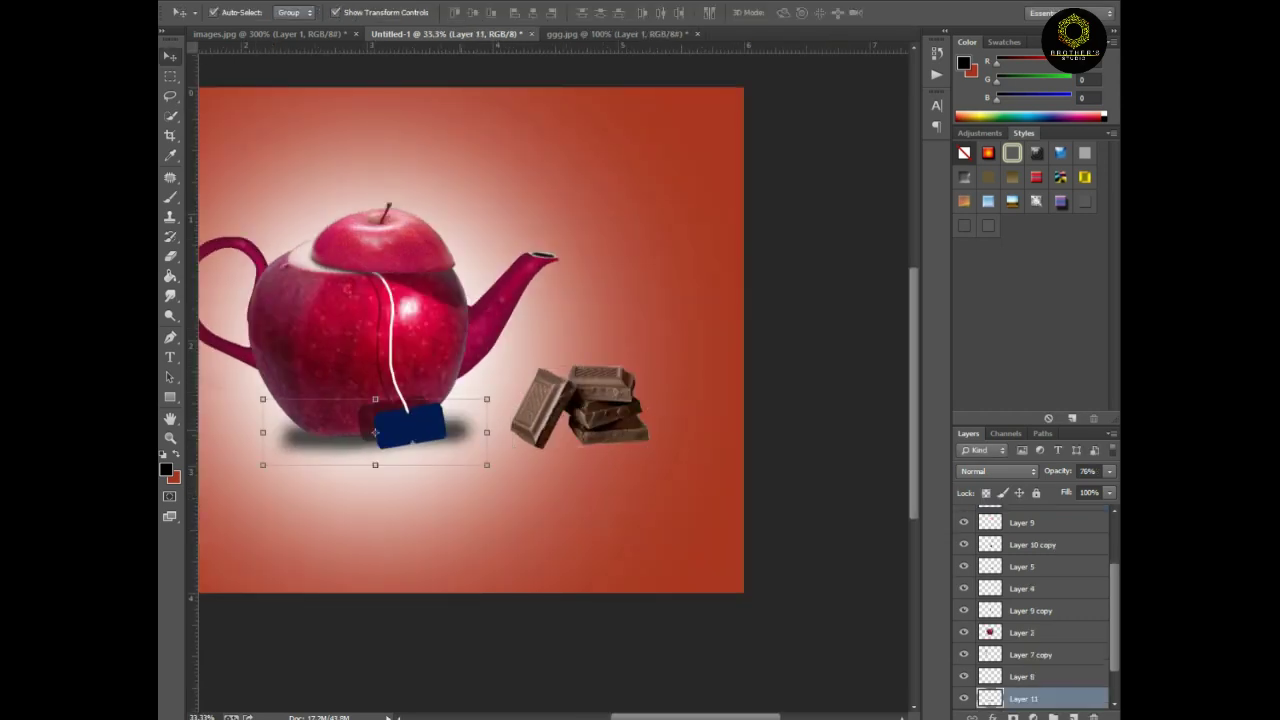
Narrow the copied shadow to fit under the chocolates
key(ctrl+t)
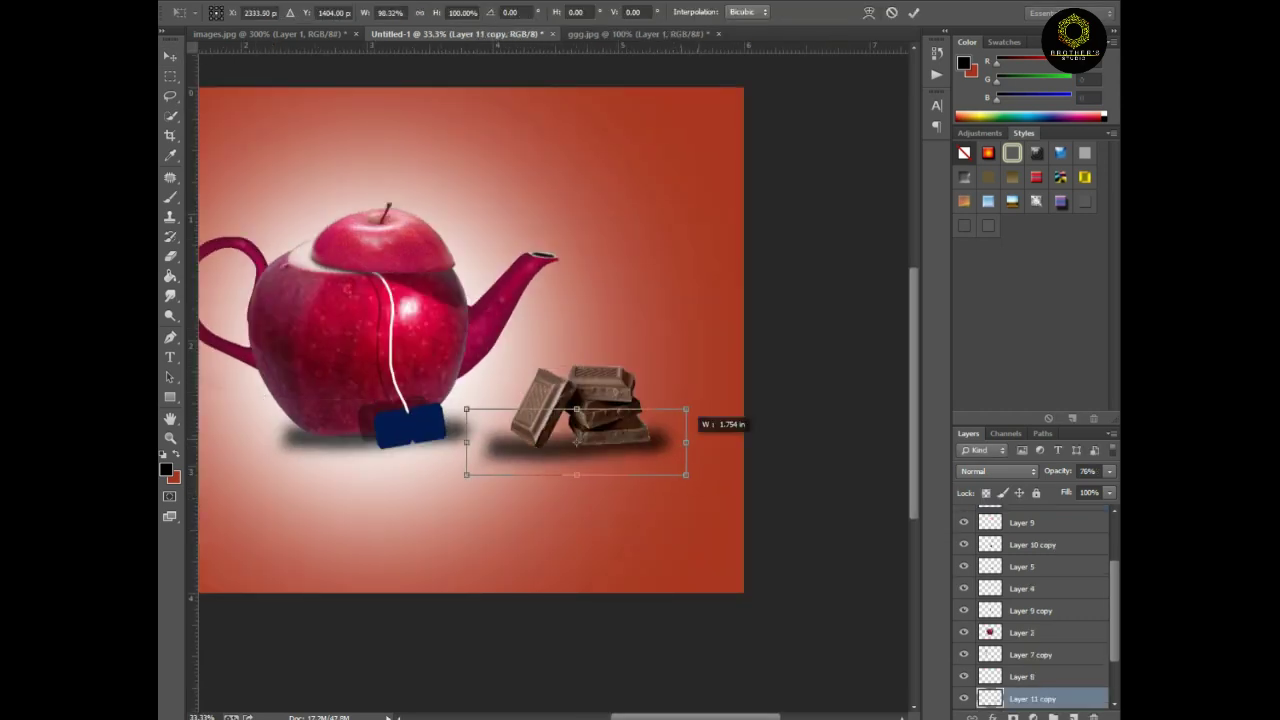
drag(466, 441, 494, 441)
key(Return)
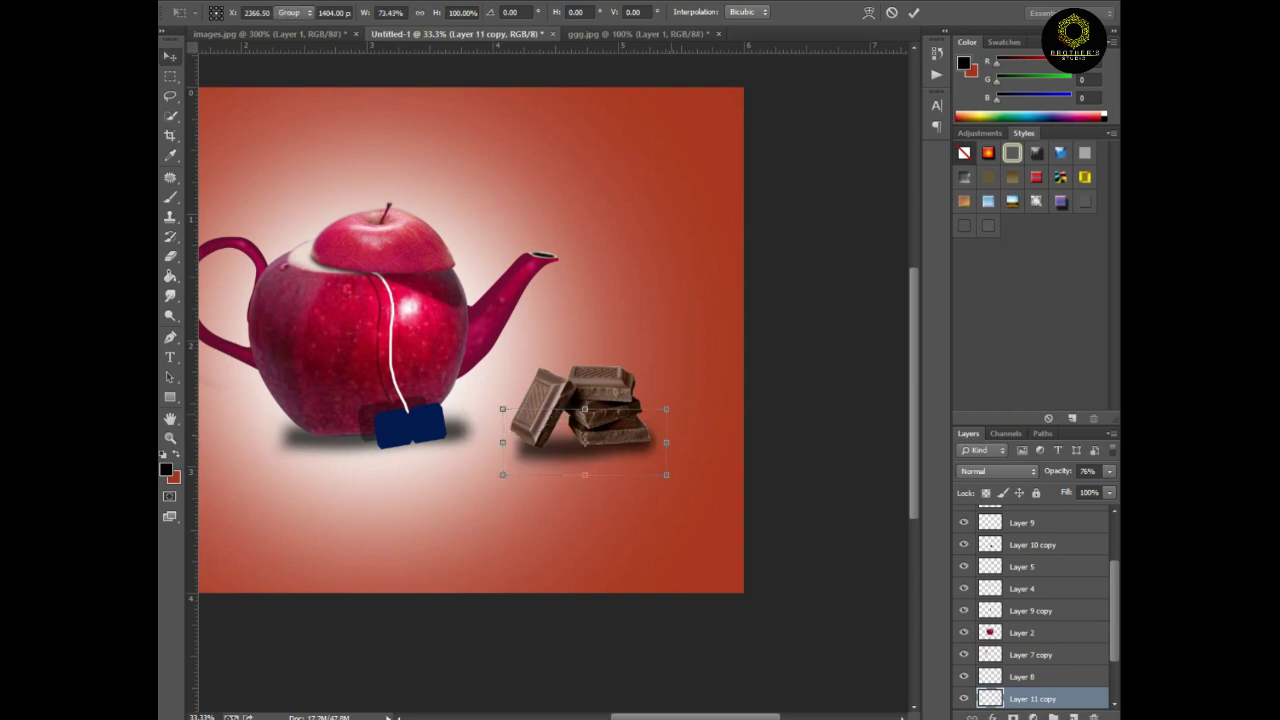
key(ctrl+0)
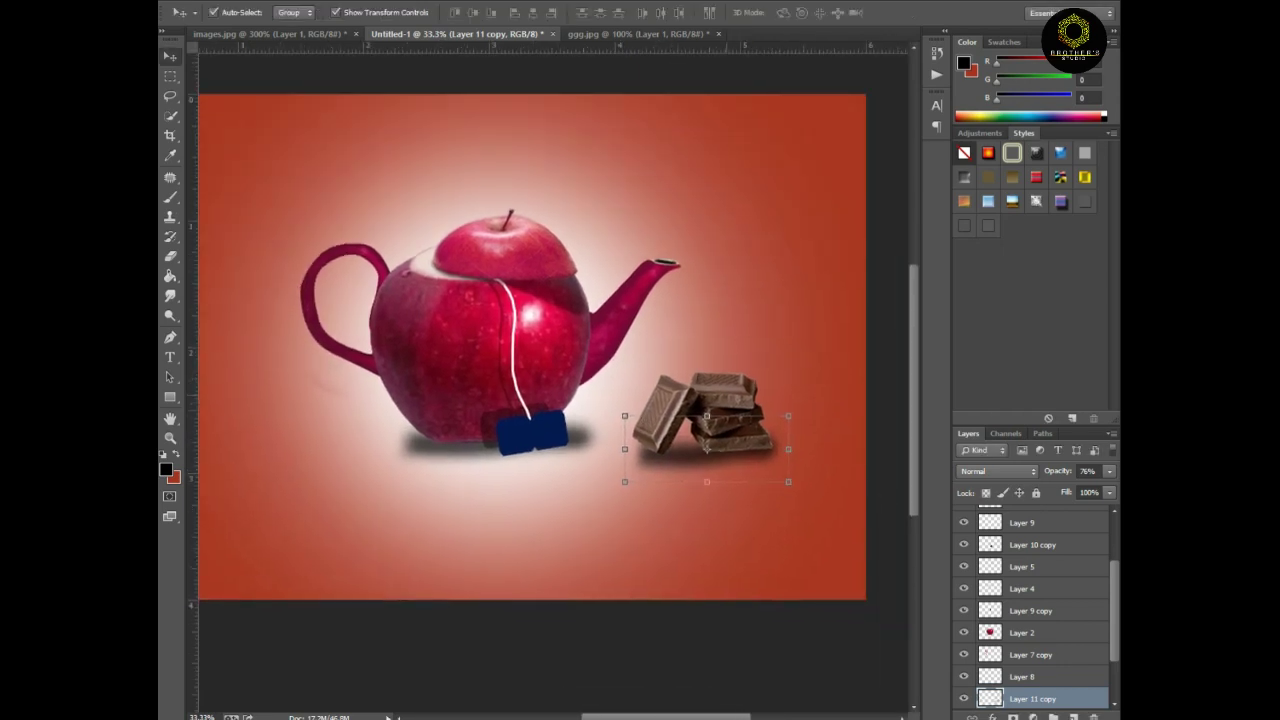
Duplicate the chocolates downward, flip the copy vertically and tilt it slightly as a reflection
drag(700, 420, 700, 490)
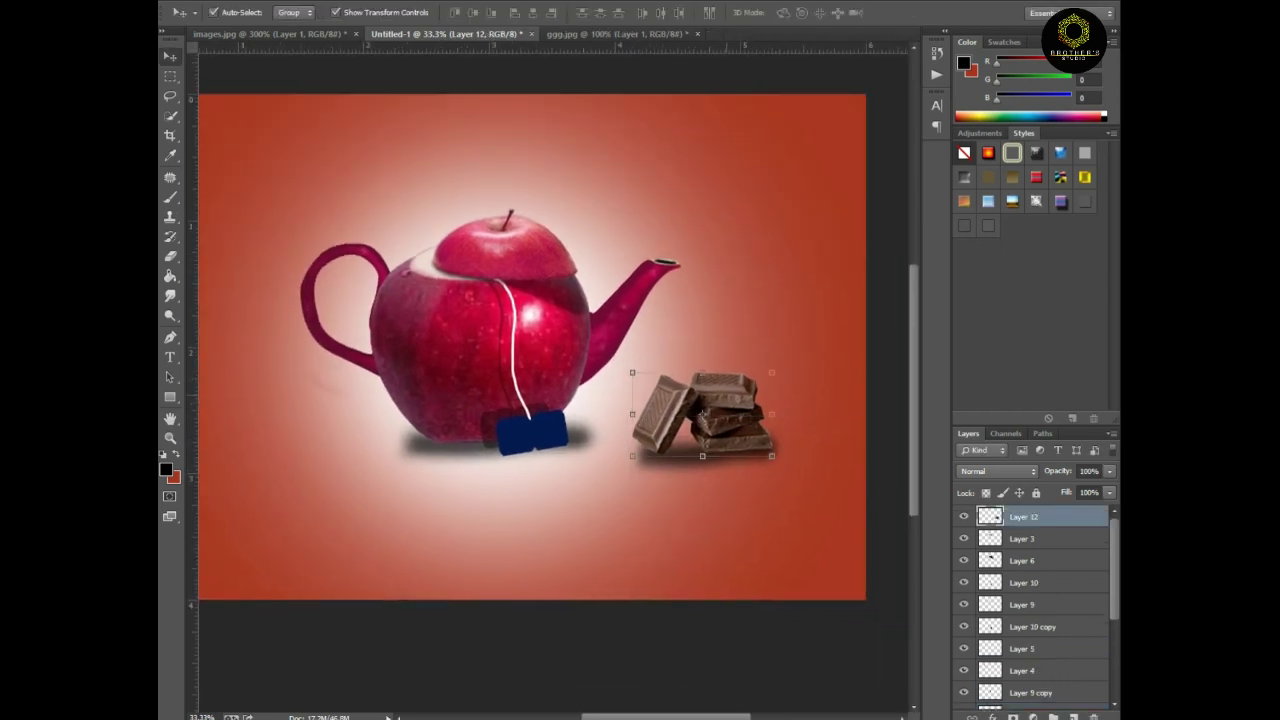
key(ctrl+t)
right_click(720, 433)
click(770, 674)
drag(702, 480, 706, 497)
key(Return)
key(ctrl+t)
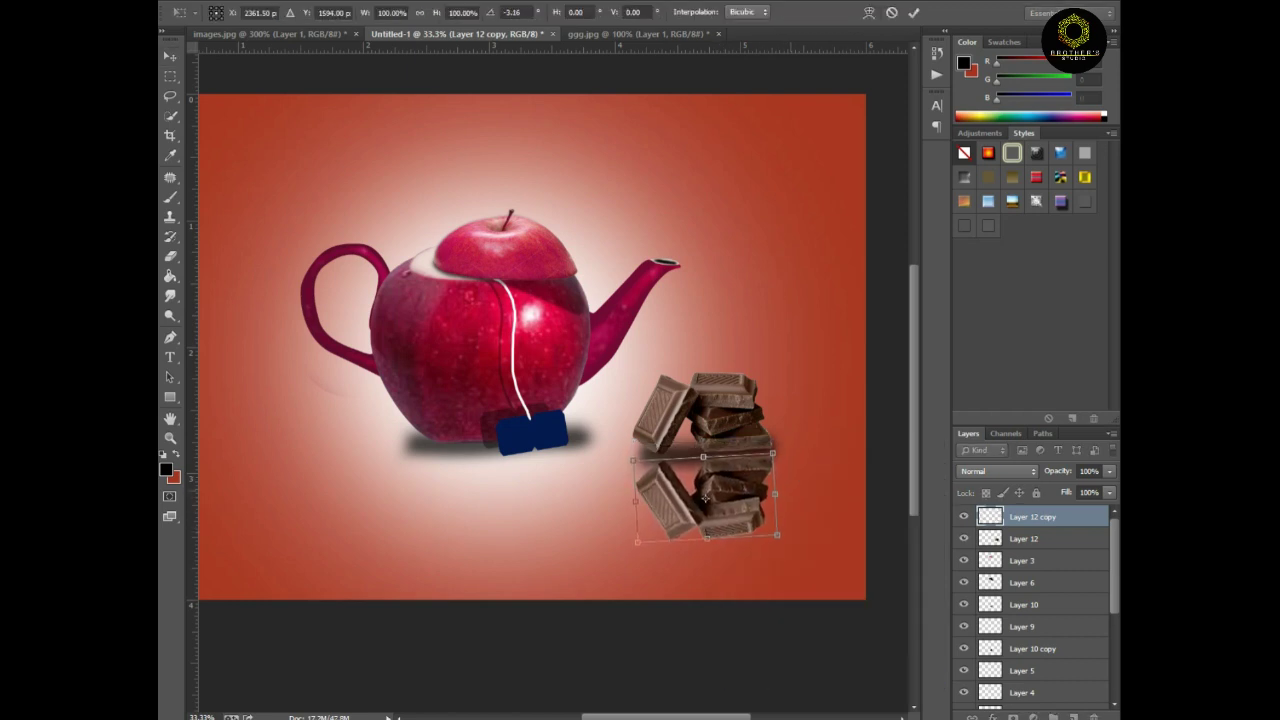
key(Return)
Fade out the bottom of the chocolate reflection with a smaller eraser
key(e)
key(bracketleft)
key(bracketleft)
key(bracketleft)
mouse_move(643, 551)
mouse_down()
mouse_move(586, 549)
mouse_move(654, 562)
mouse_move(729, 545)
mouse_up()
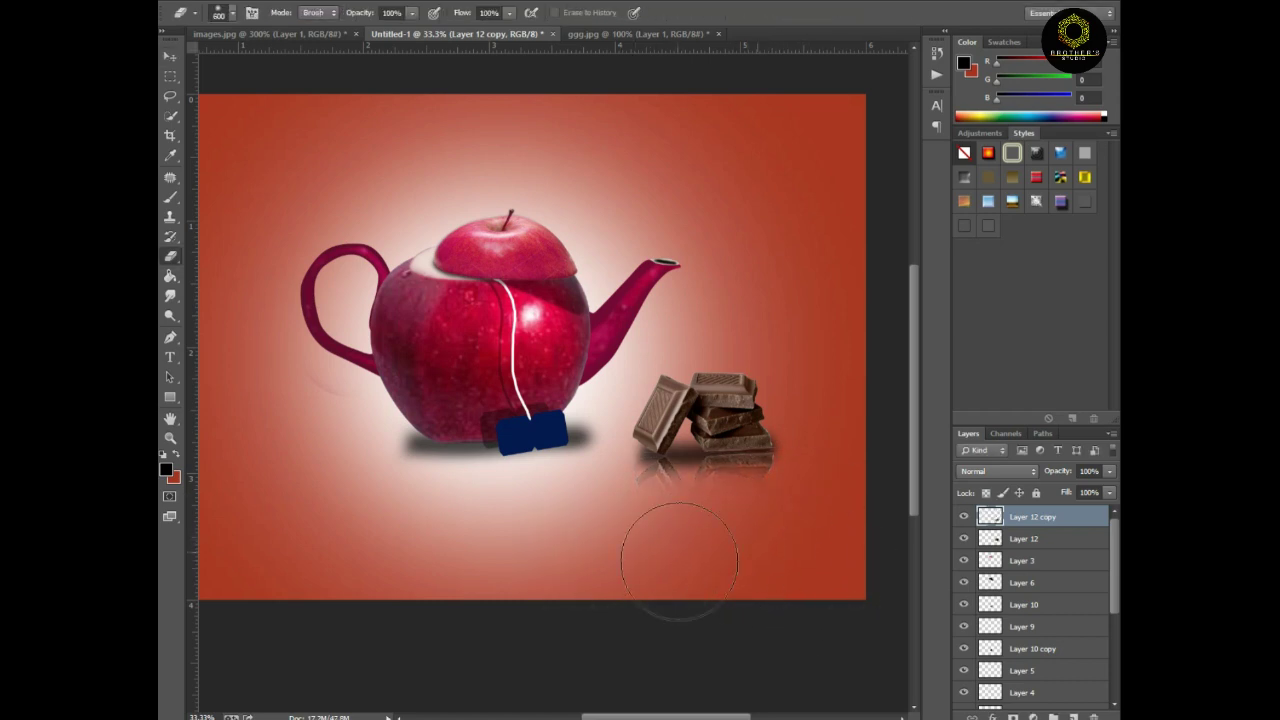
Duplicate the apple teapot layer, flip the copy vertically and place it beneath the teapot
key(v)
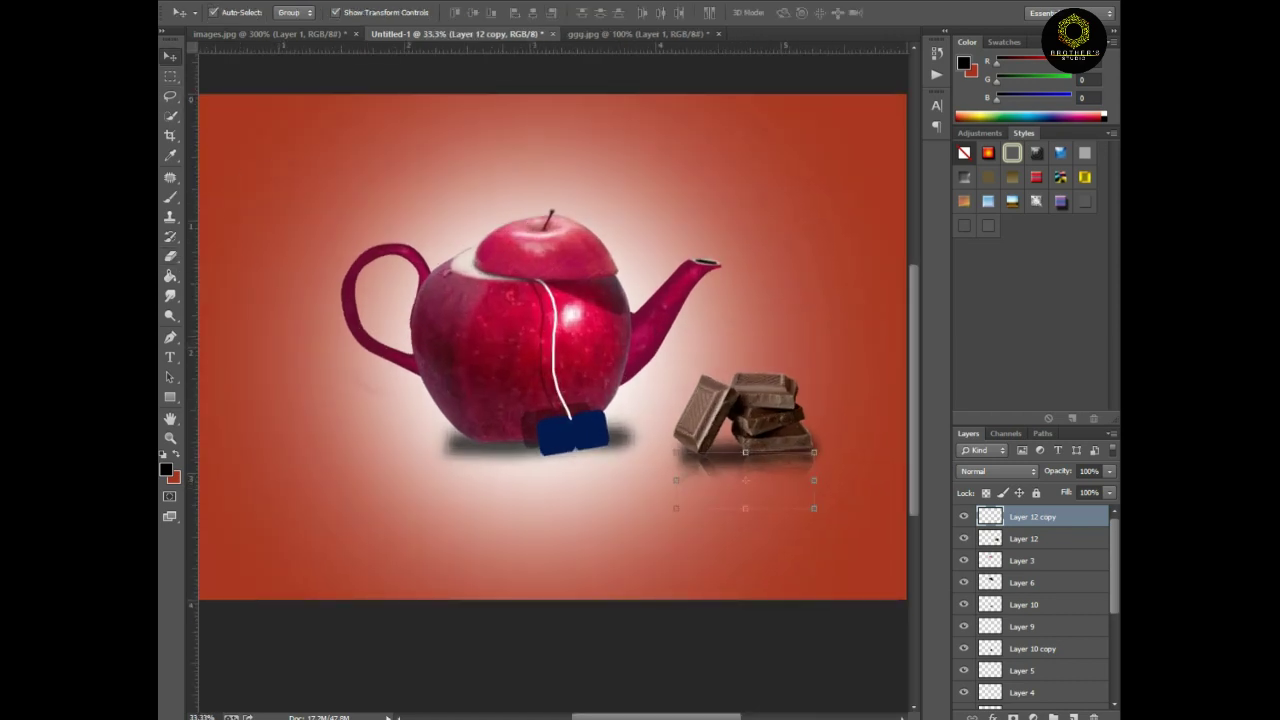
click(520, 343)
drag(520, 343, 520, 438)
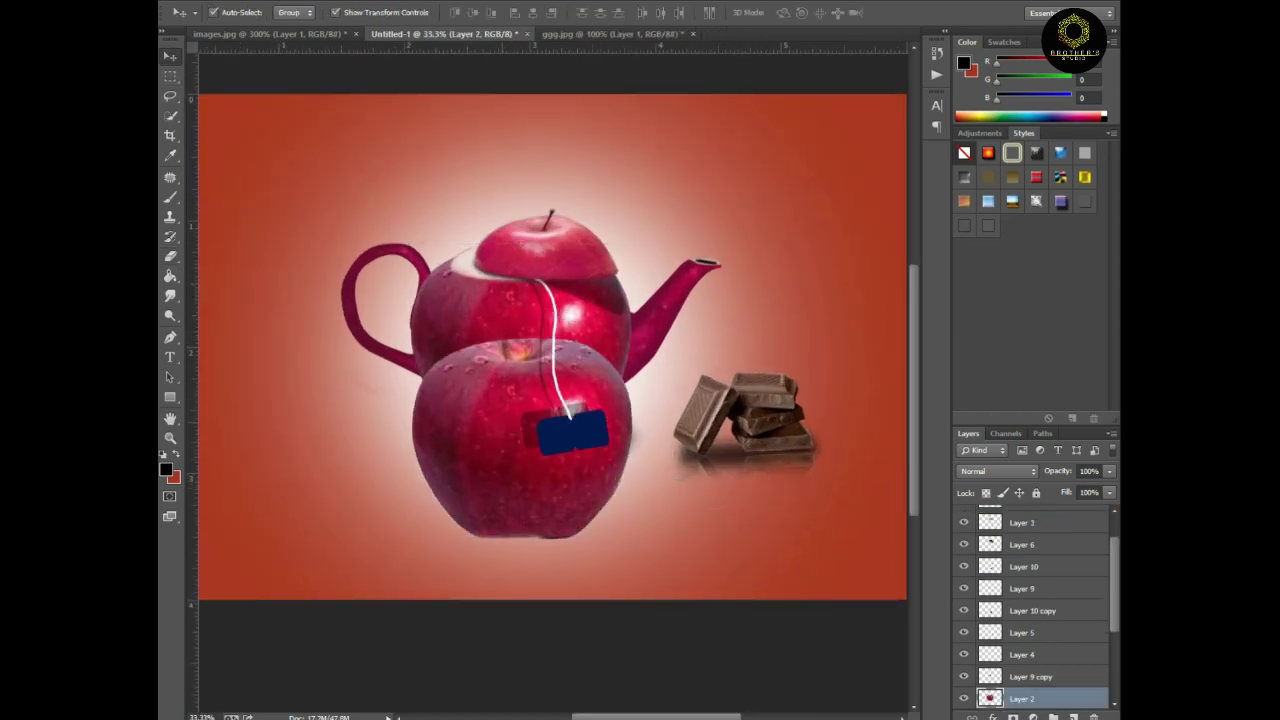
key(ctrl+t)
right_click(524, 394)
click(572, 636)
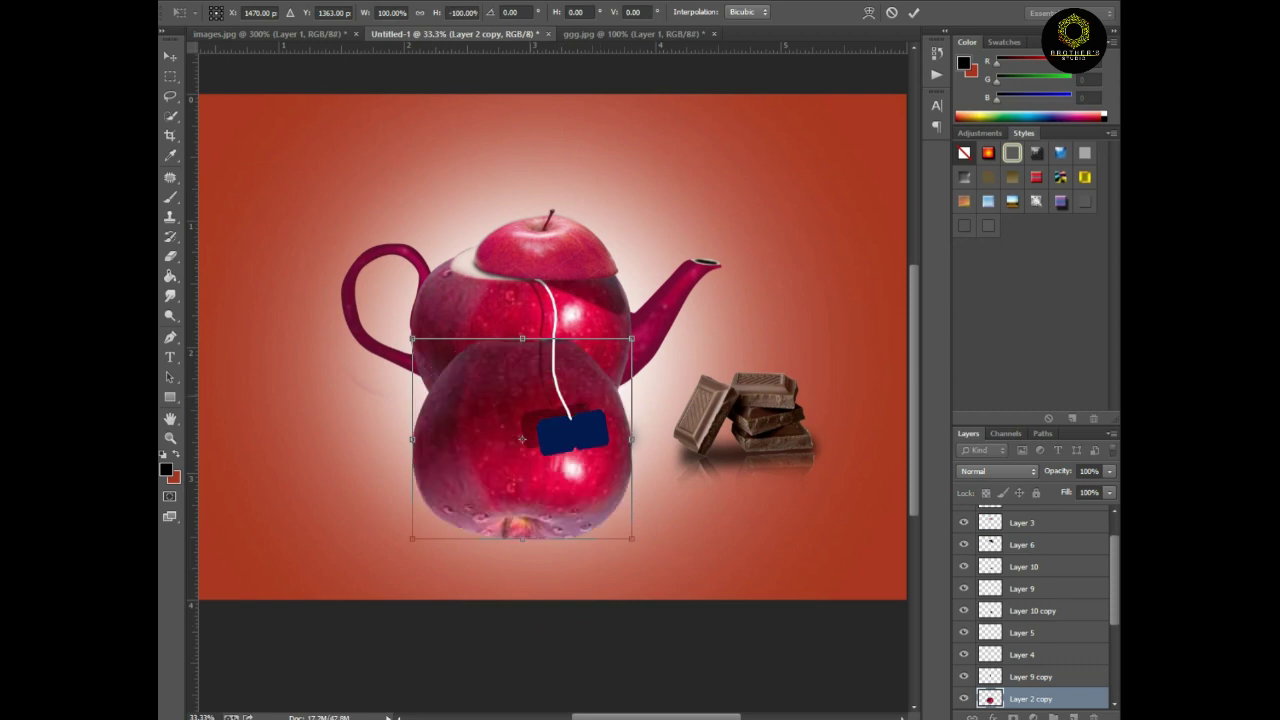
drag(519, 440, 519, 545)
key(Return)
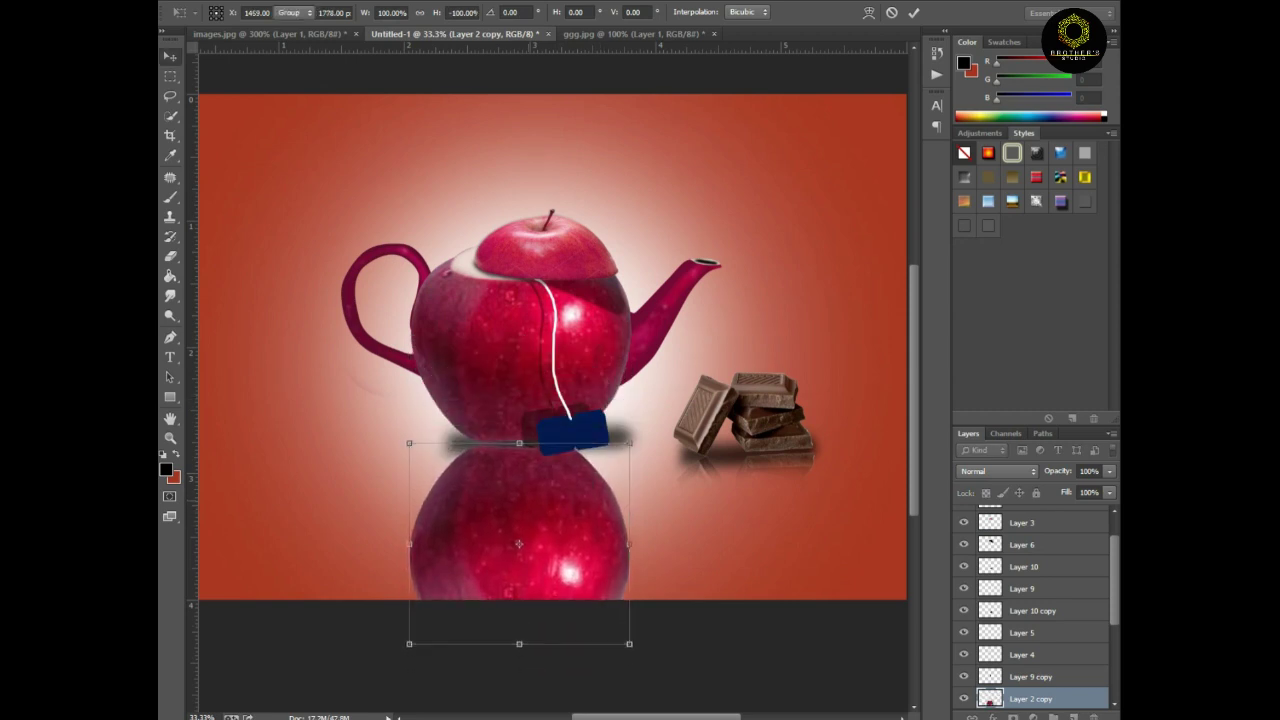
Erase the bottom of the teapot reflection and lower its opacity to 81%
key(e)
mouse_move(657, 645)
mouse_down()
mouse_move(630, 617)
mouse_move(500, 600)
mouse_move(578, 585)
mouse_move(612, 540)
mouse_move(550, 480)
mouse_up()
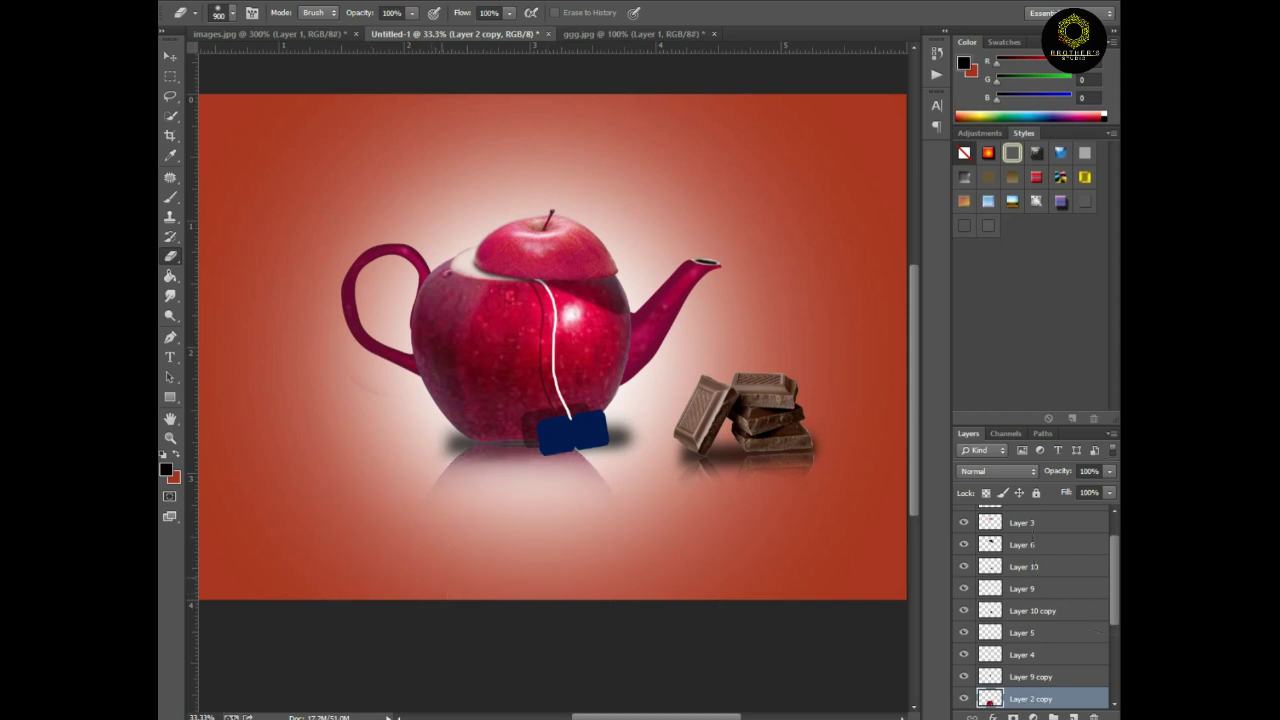
drag(1109, 471, 1095, 488)
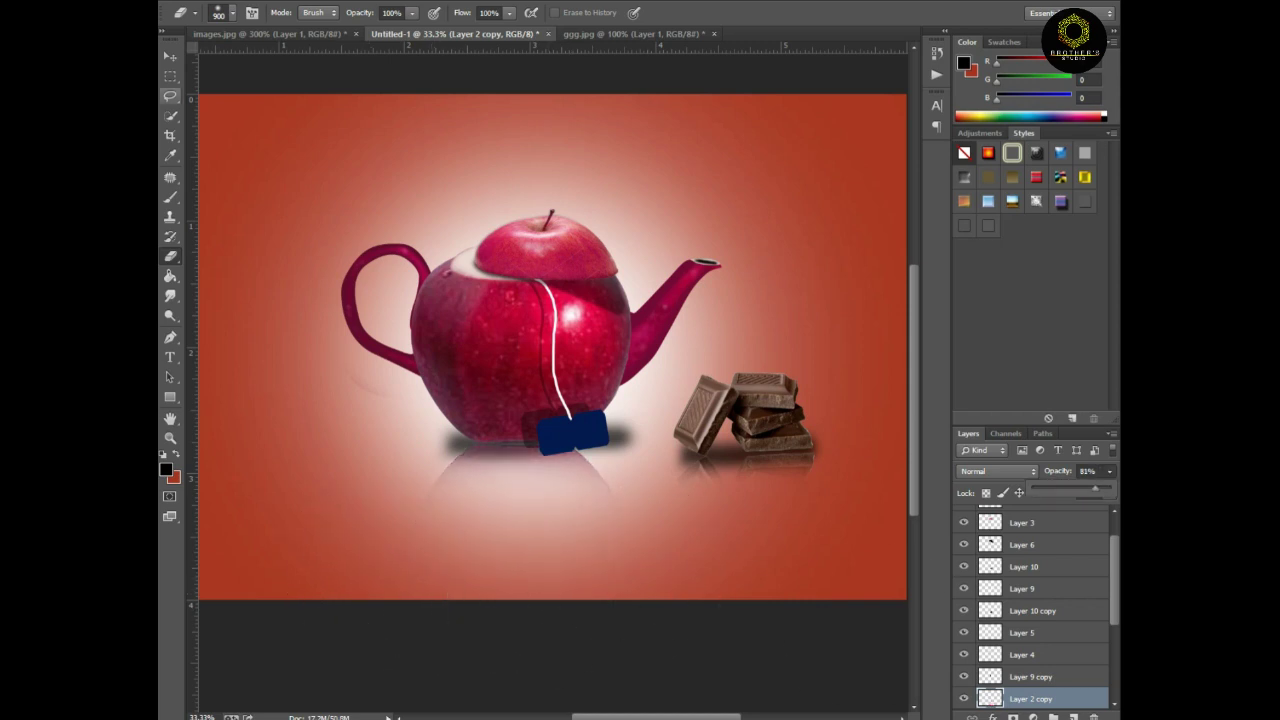
Select the teapot handle layer and begin a text entry on the tea bag
key(v)
drag(370, 345, 378, 348)
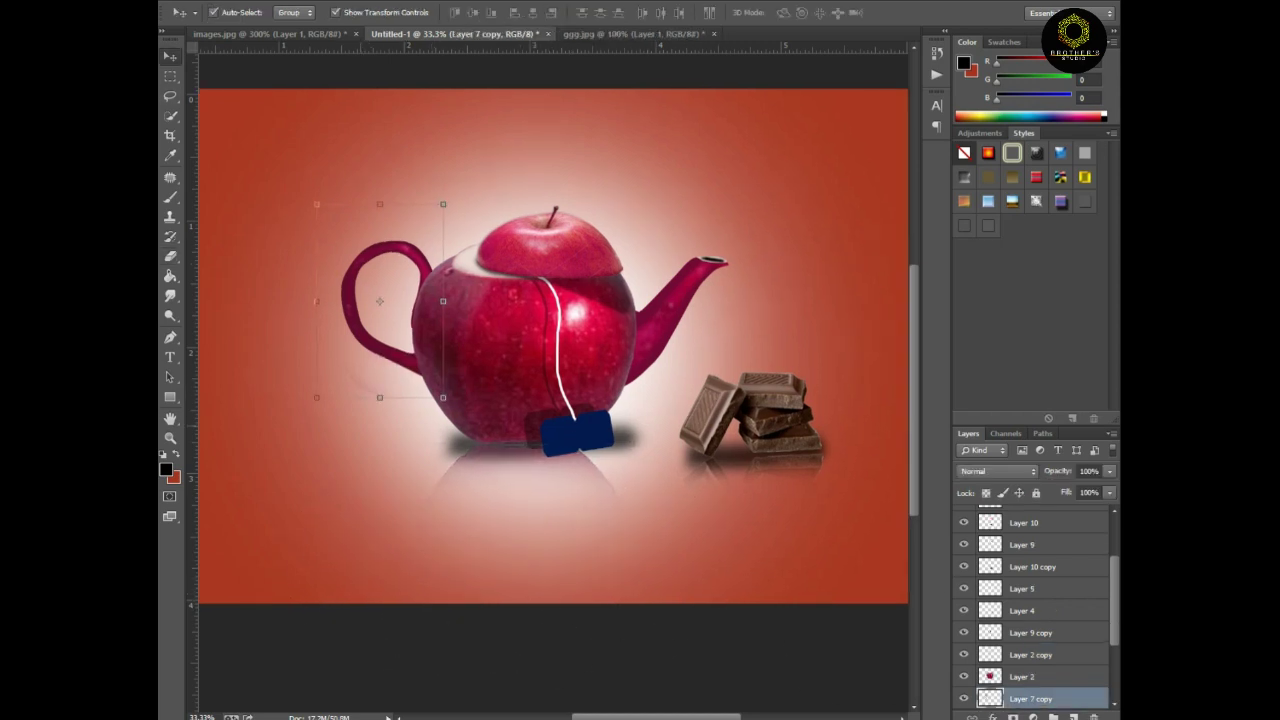
key(e)
scroll(360, 410, up, 1)
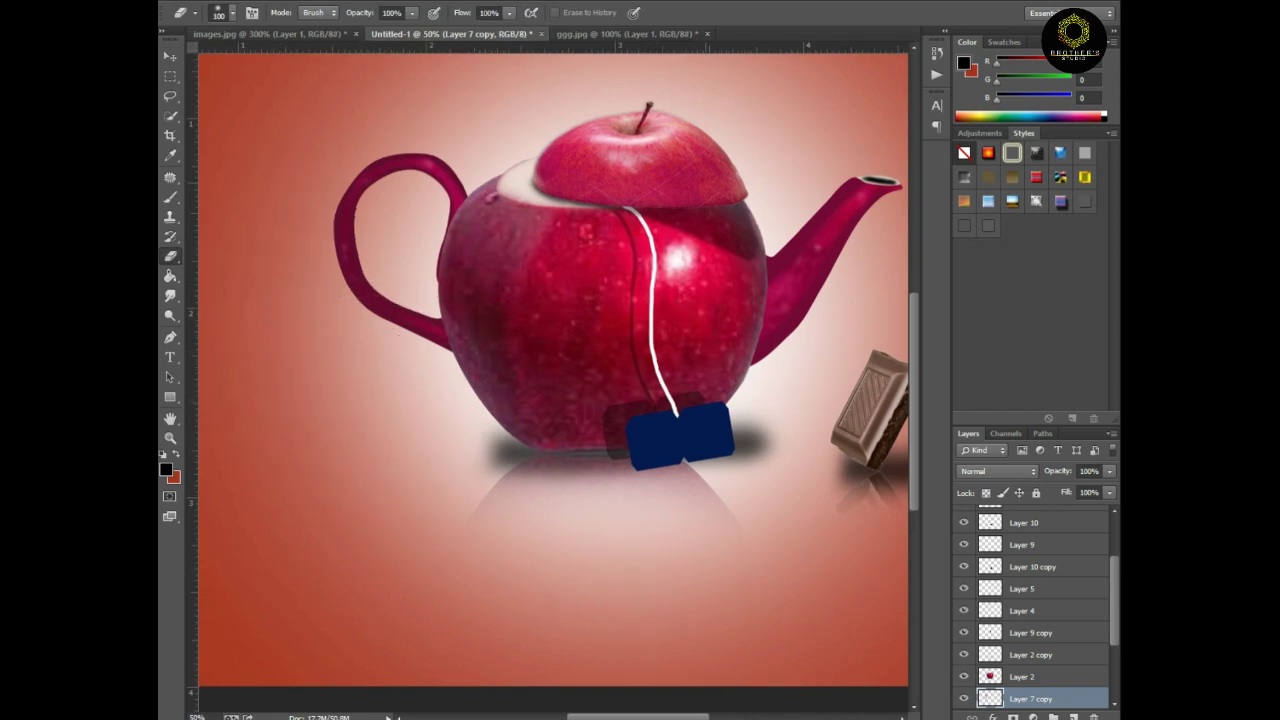
scroll(553, 370, down, 3)
scroll(553, 370, up, 1)
scroll(553, 370, up, 2)
key(t)
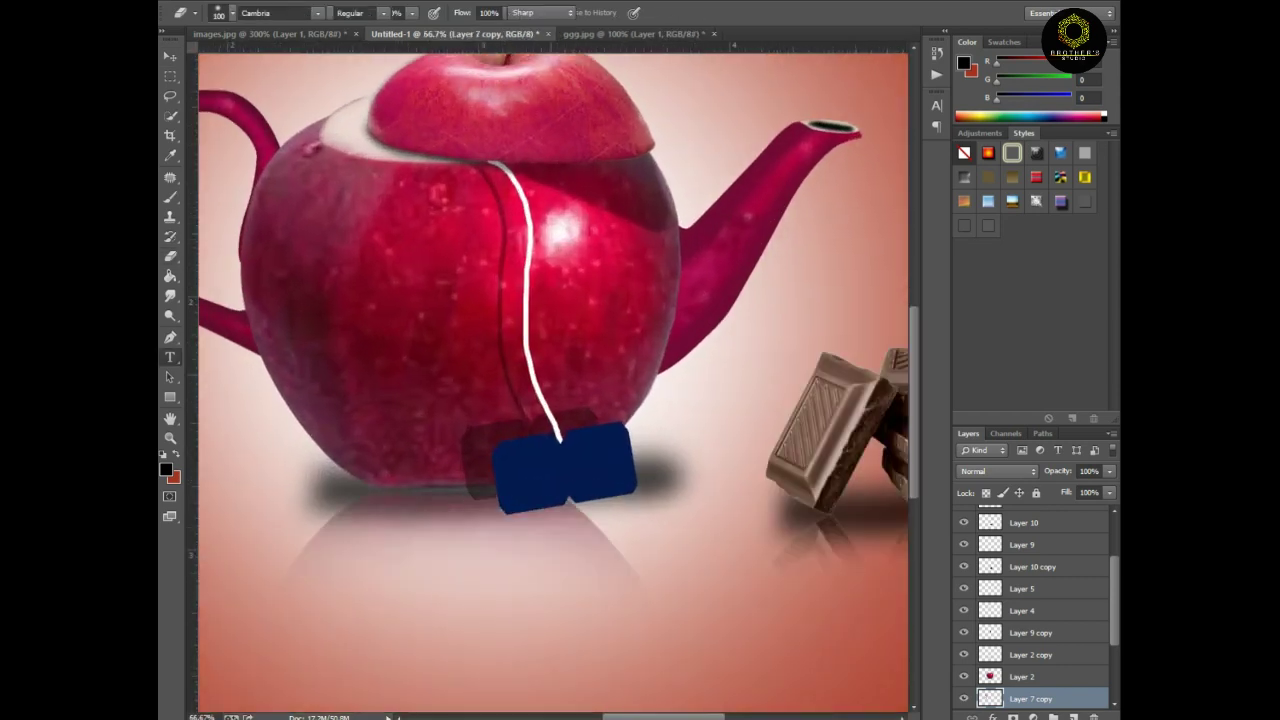
scroll(517, 465, up, 1)
click(517, 465)
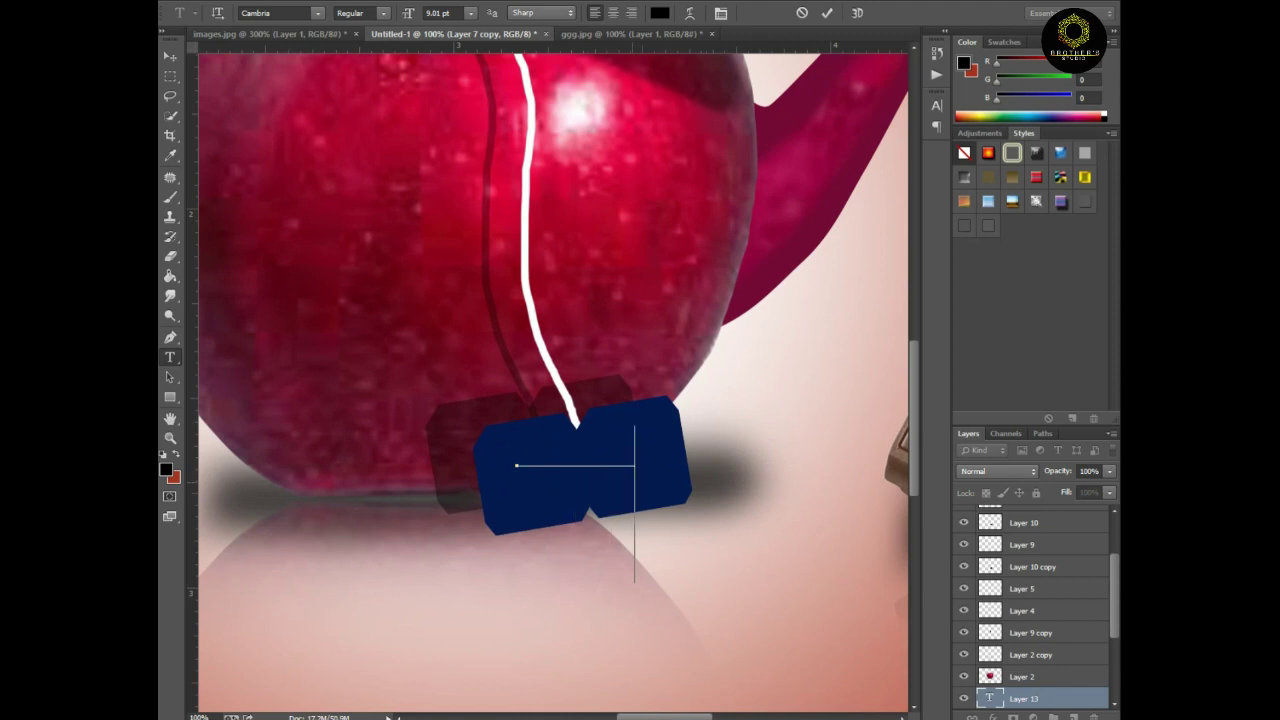
Set the text colour to white (#ffffff)
click(659, 13)
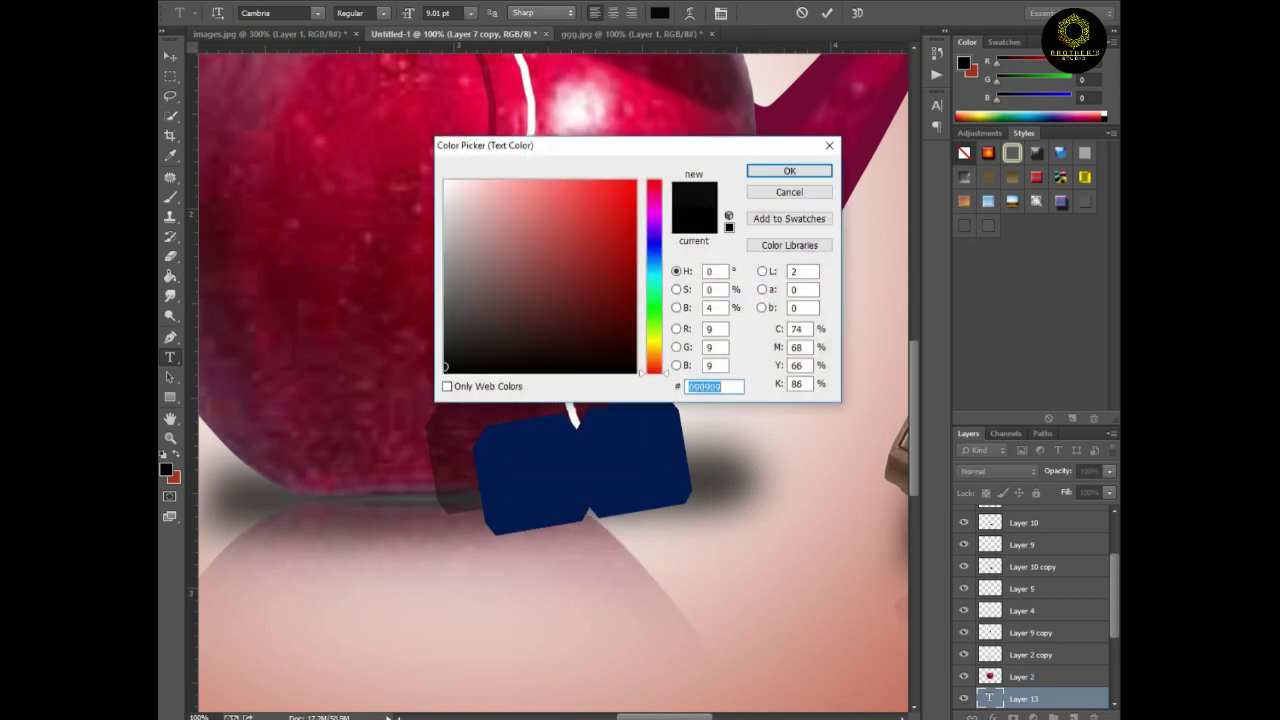
text(ffffff)
key(Return)
key(Escape)
Move the Apple text layer to the top and tilt it to match the tag
key(m)
drag(1030, 550, 1030, 514)
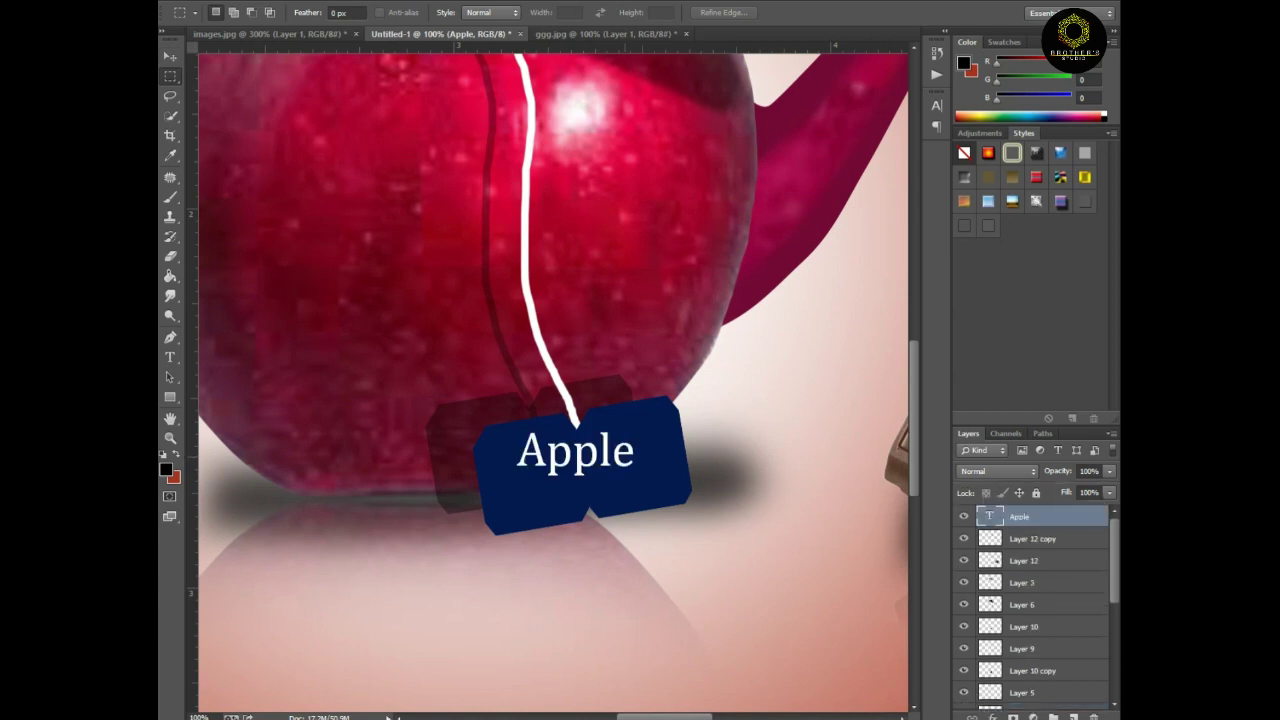
key(v)
drag(645, 430, 665, 425)
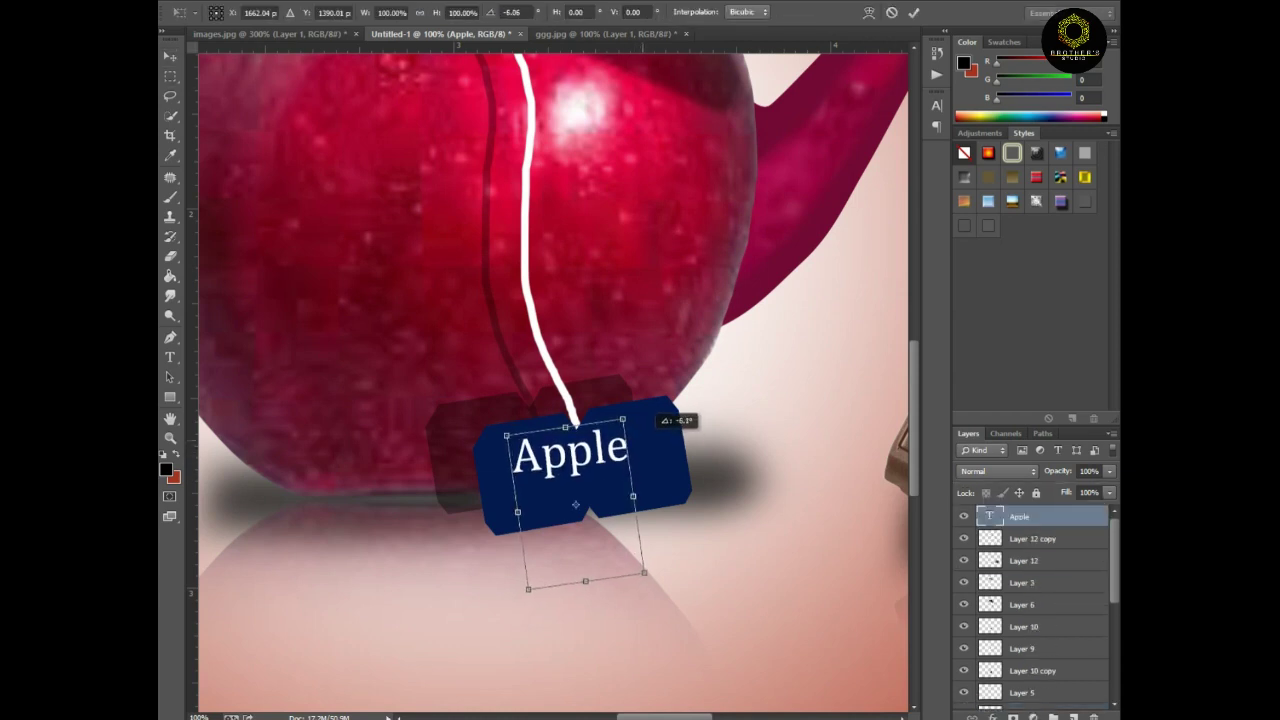
key(Return)
Add the word 'Tea' under Apple on the tag, tilted to match
key(t)
click(658, 532)
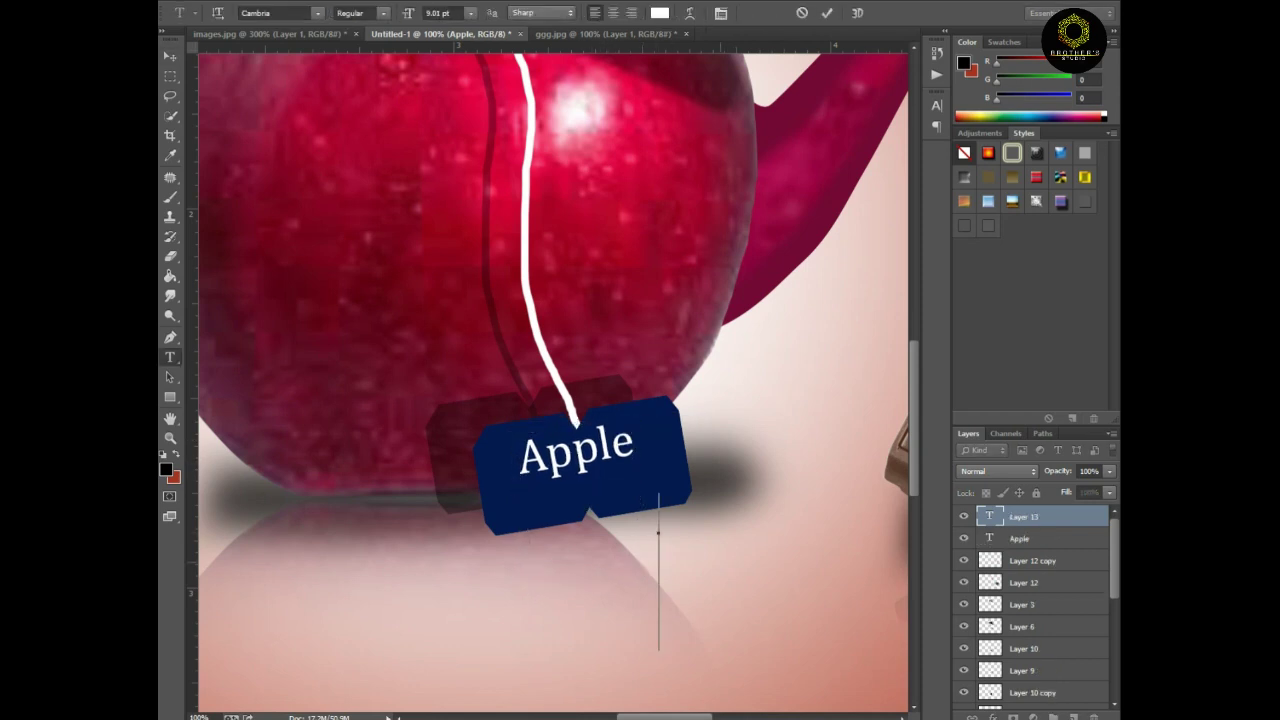
text(Tea)
click(170, 56)
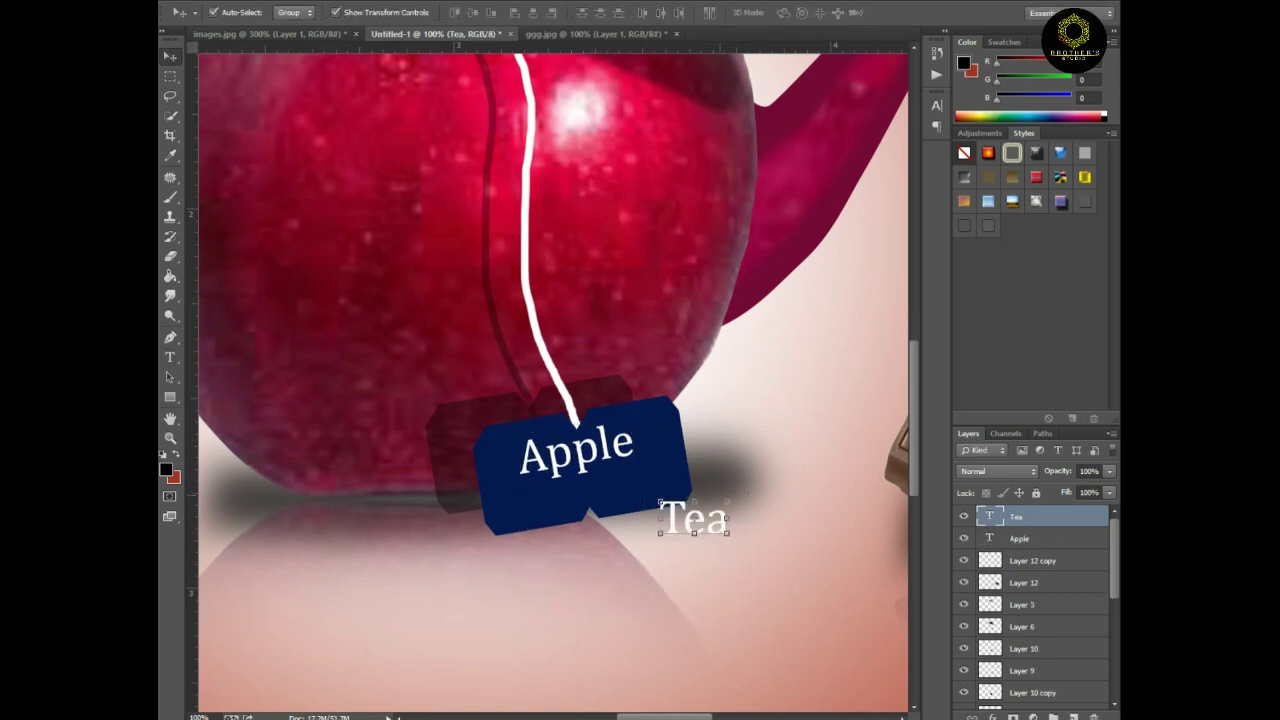
mouse_move(693, 517)
mouse_down()
mouse_move(635, 488)
mouse_move(700, 496)
mouse_up()
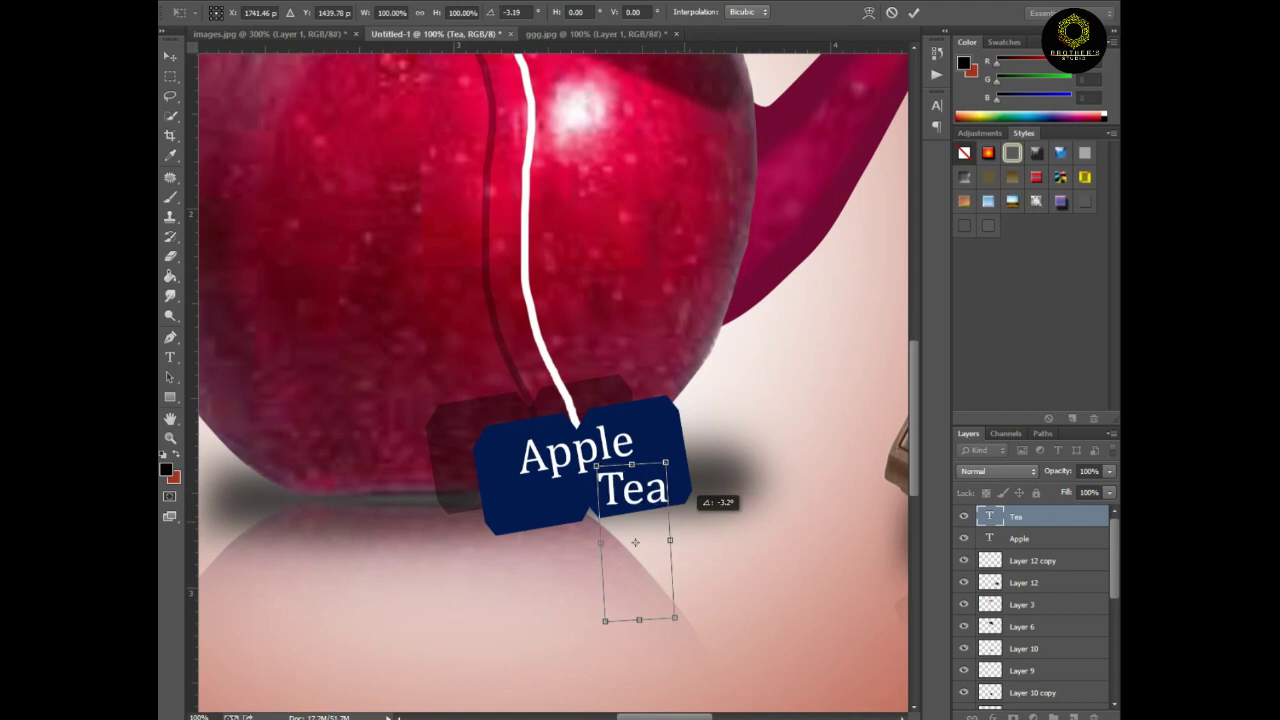
key(Return)
key(ctrl+0)
scroll(598, 463, up, 2)
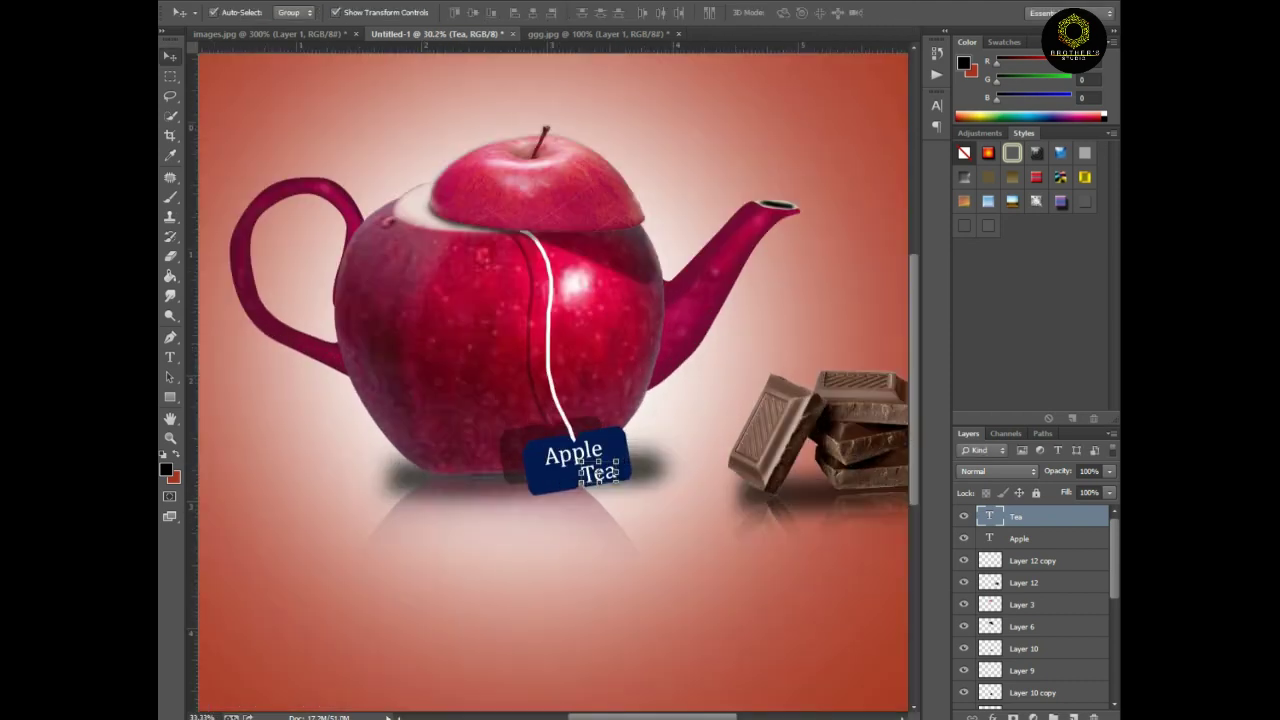
key(b)
click(1040, 538)
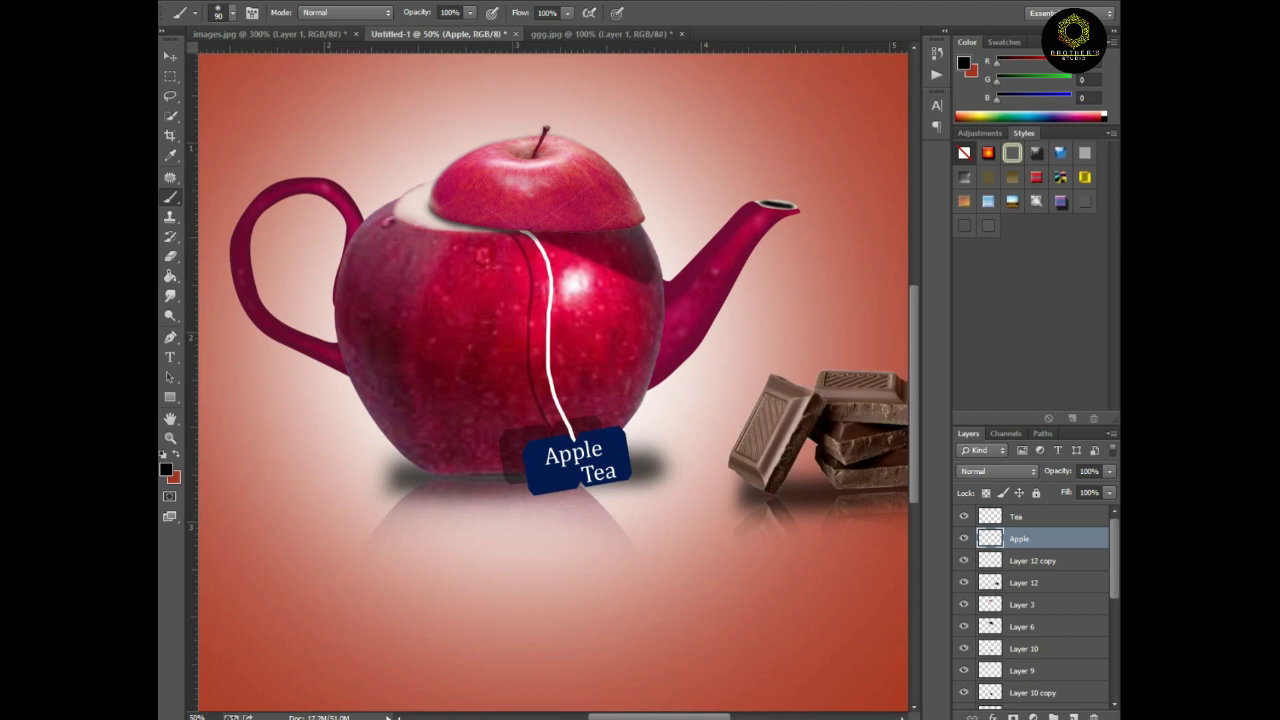
Reorder the navy tag layer below the Apple text and select it
key(v)
mouse_move(1024, 648)
mouse_down()
mouse_move(992, 642)
mouse_move(1000, 532)
mouse_up()
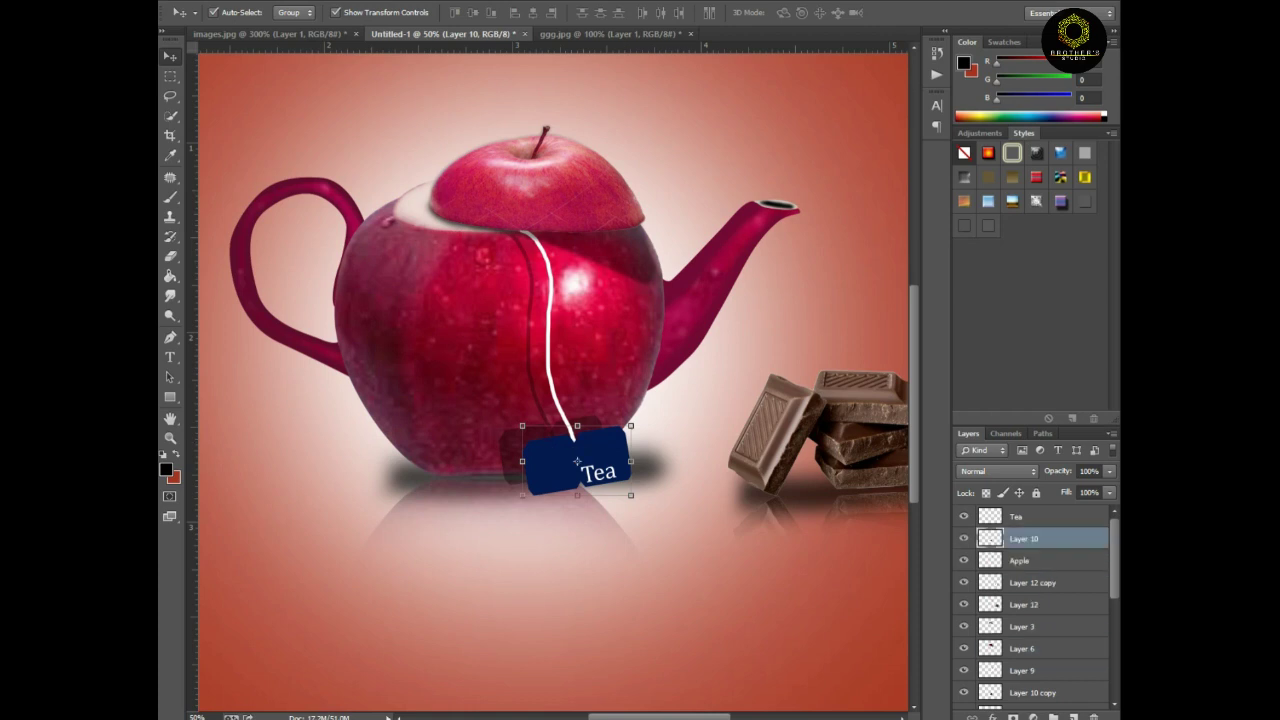
key(ctrl+bracketleft)
click(597, 474)
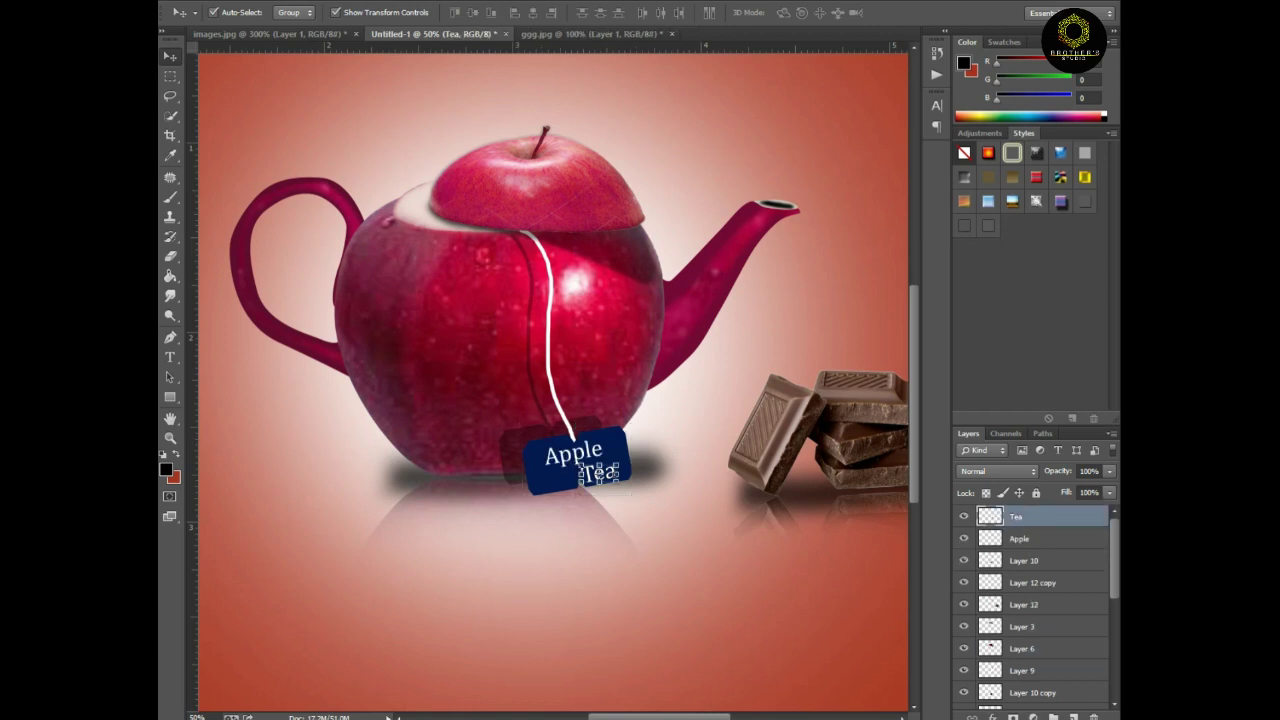
click(577, 462)
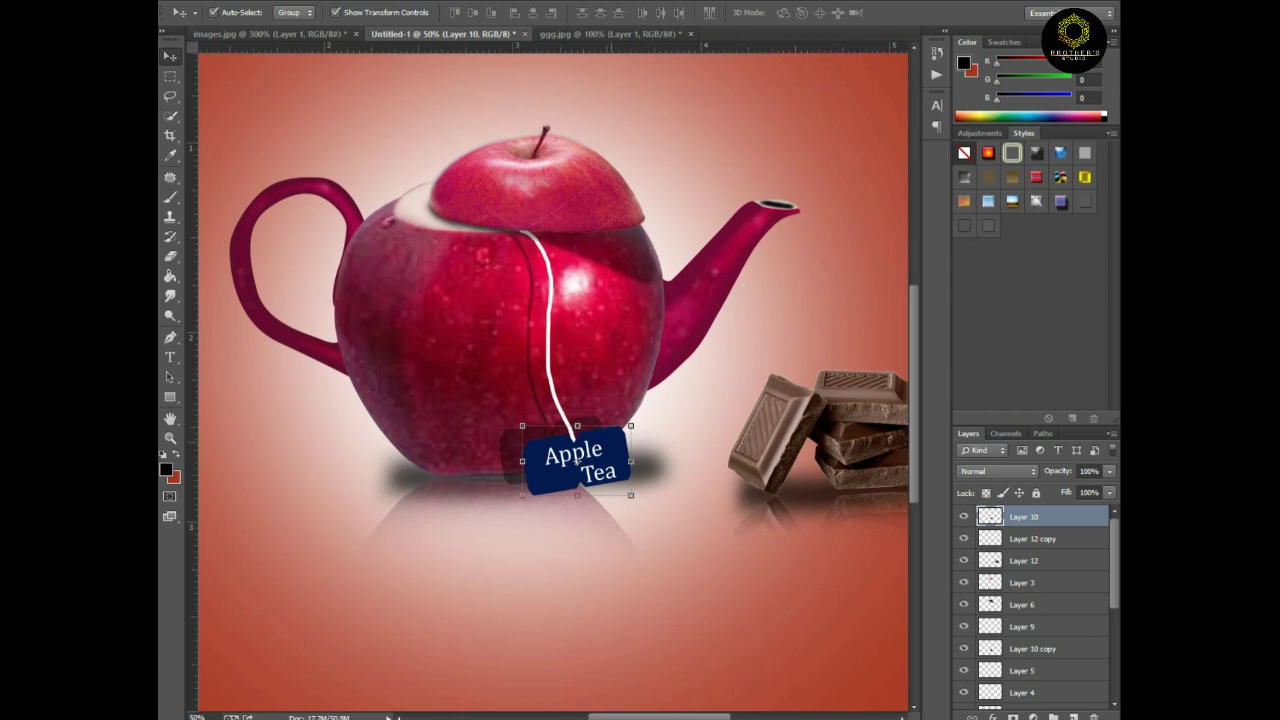
Duplicate the tag, flip the copy vertically and place it below the original
key(ctrl+t)
right_click(608, 441)
click(650, 687)
mouse_move(622, 448)
mouse_down()
mouse_move(633, 503)
mouse_move(664, 536)
mouse_move(655, 560)
mouse_up()
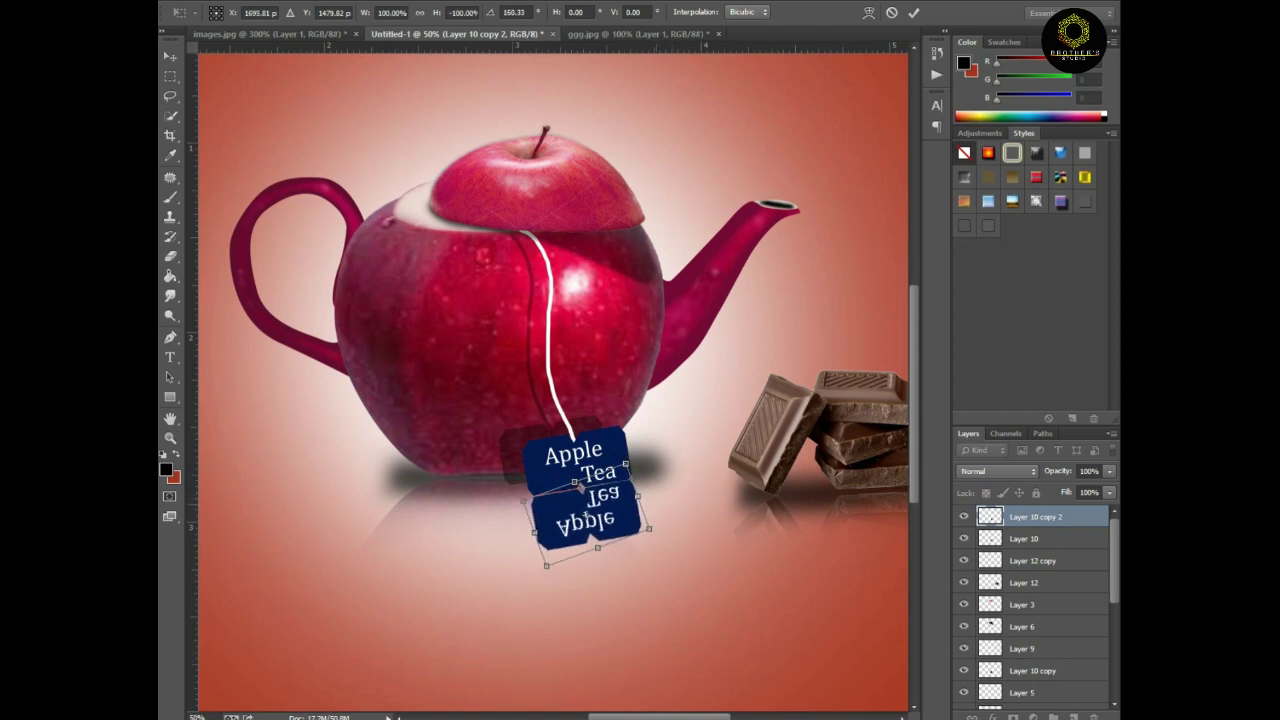
key(Return)
Erase the lower part of the tag reflection and fade it to 67% opacity
key(e)
mouse_move(571, 557)
mouse_down()
mouse_move(657, 537)
mouse_move(577, 556)
mouse_up()
click(1109, 471)
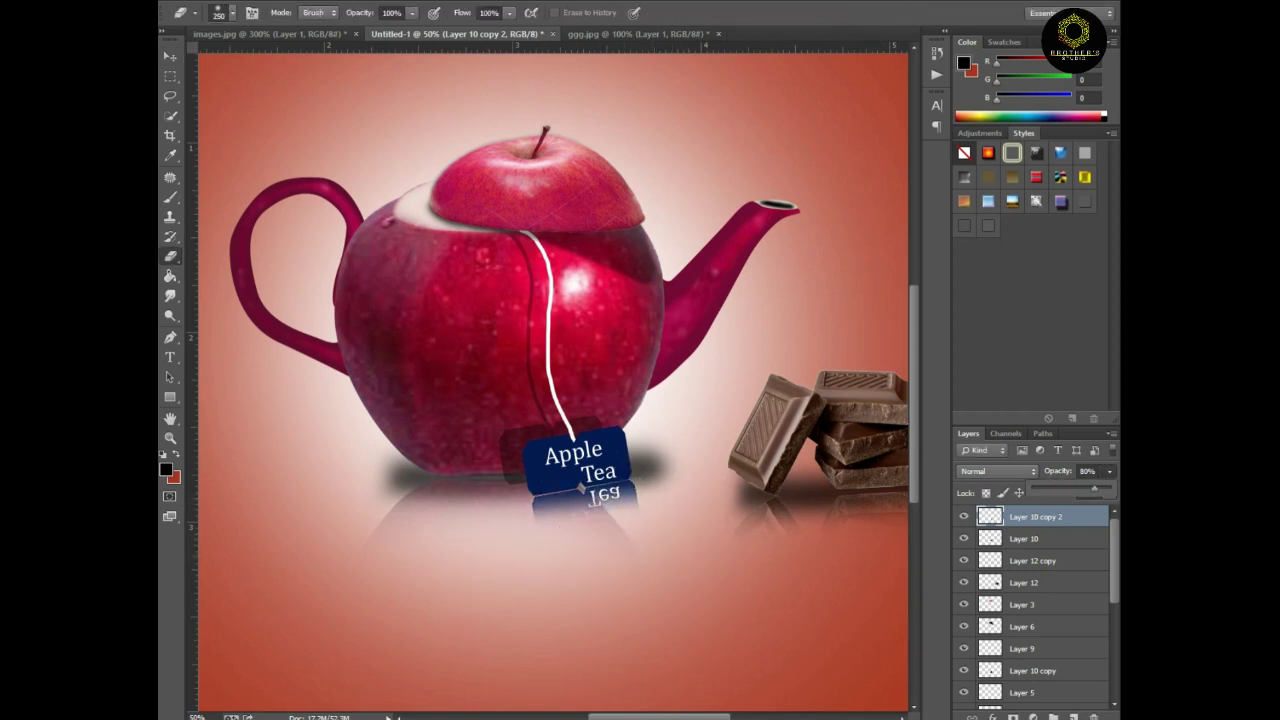
drag(1109, 488, 1085, 488)
Zoom out to view the whole composition and bring up the Open dialog
key(ctrl+minus)
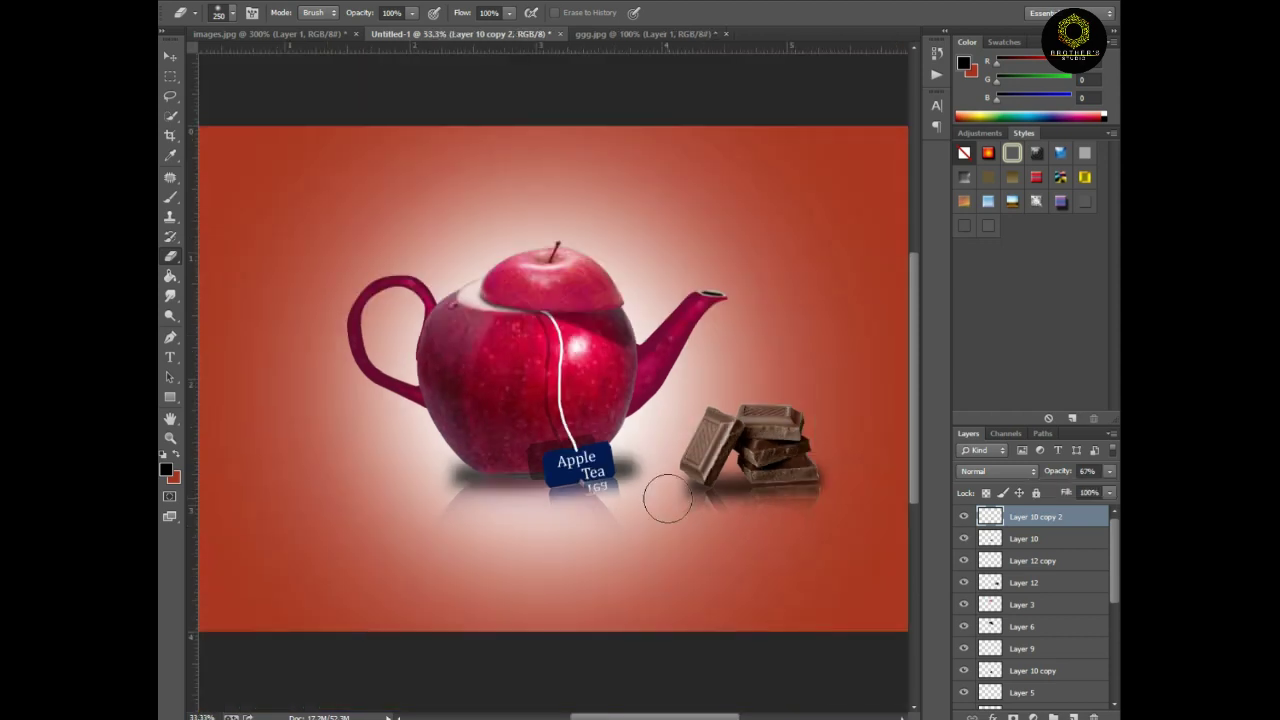
key(ctrl+plus)
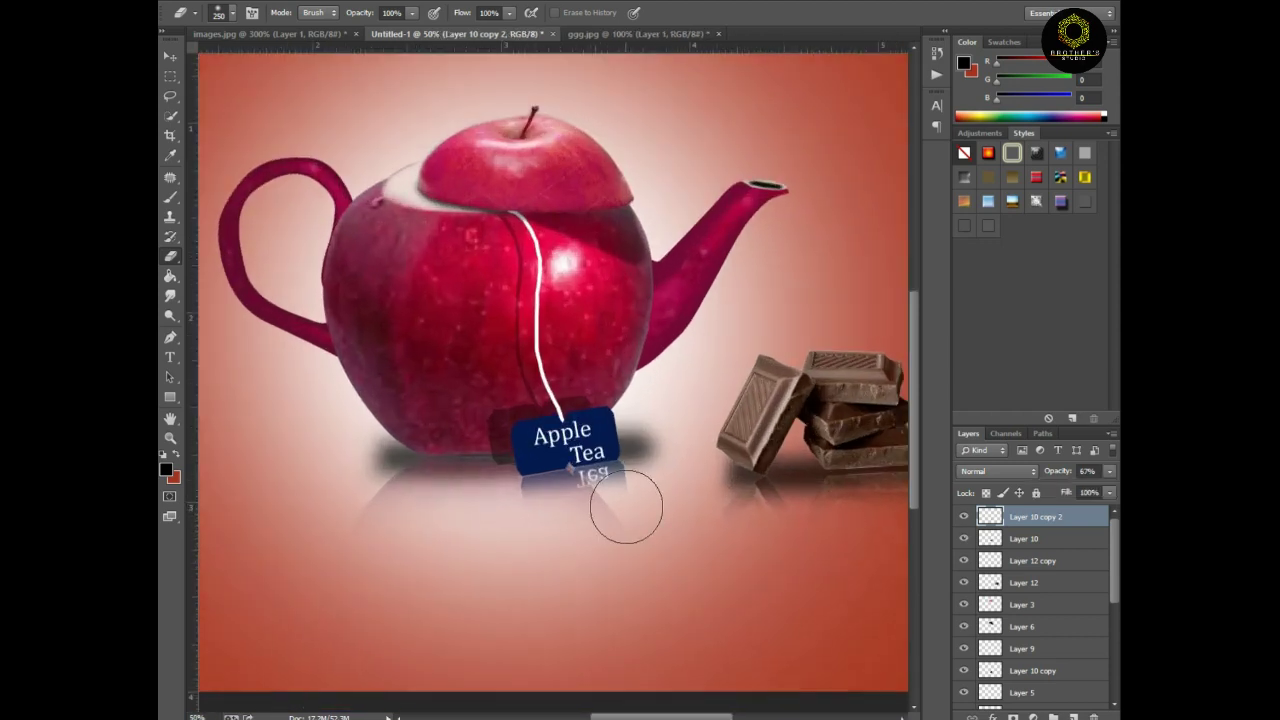
key(ctrl+minus)
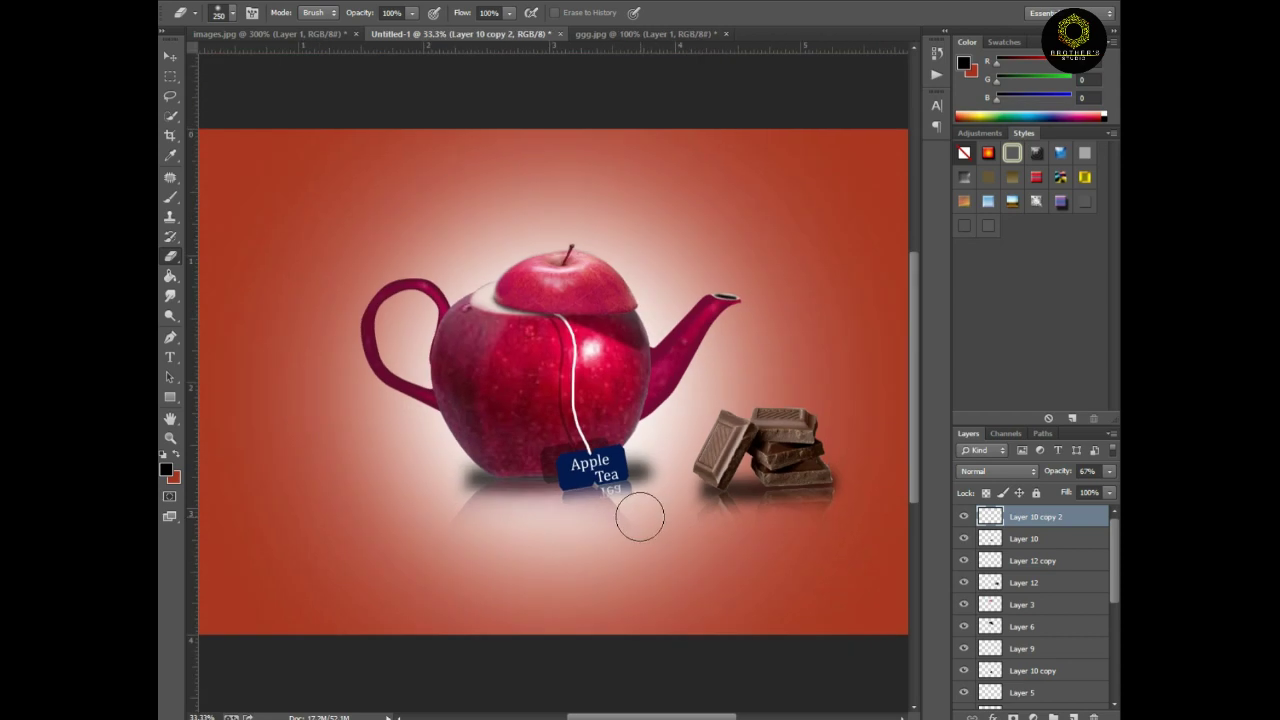
key(ctrl+plus)
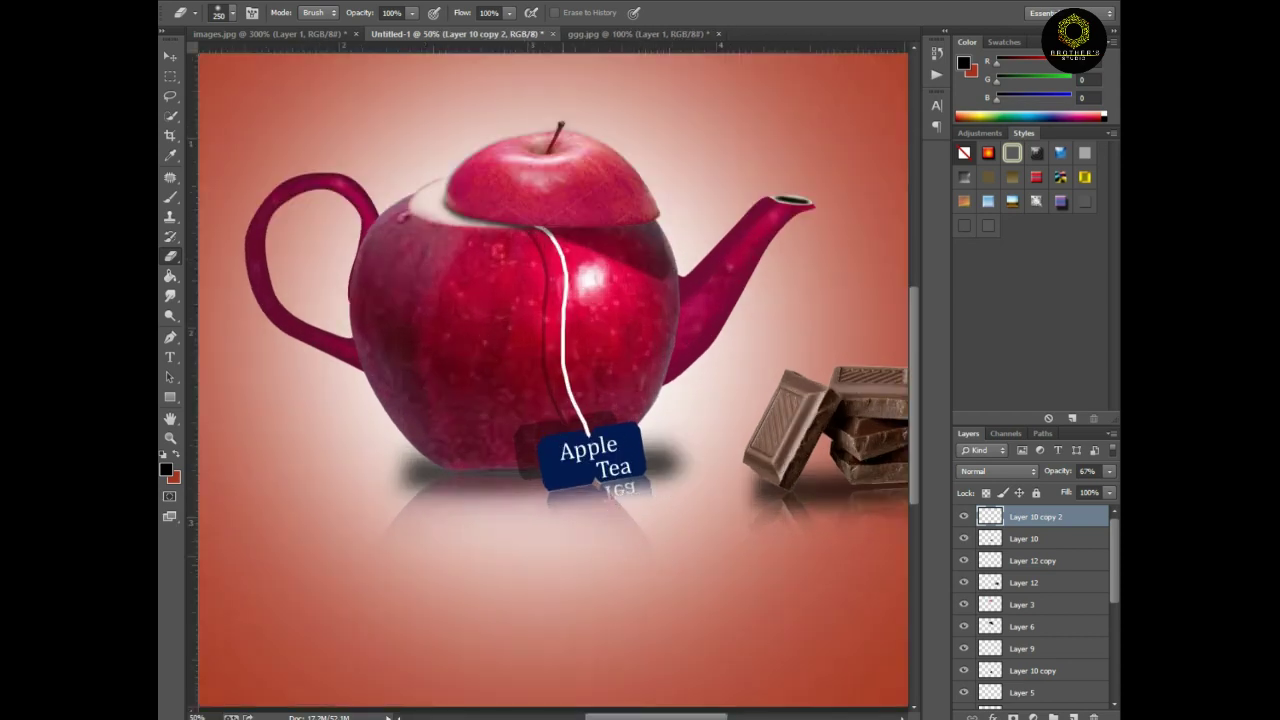
key(ctrl+minus)
key(ctrl+o)
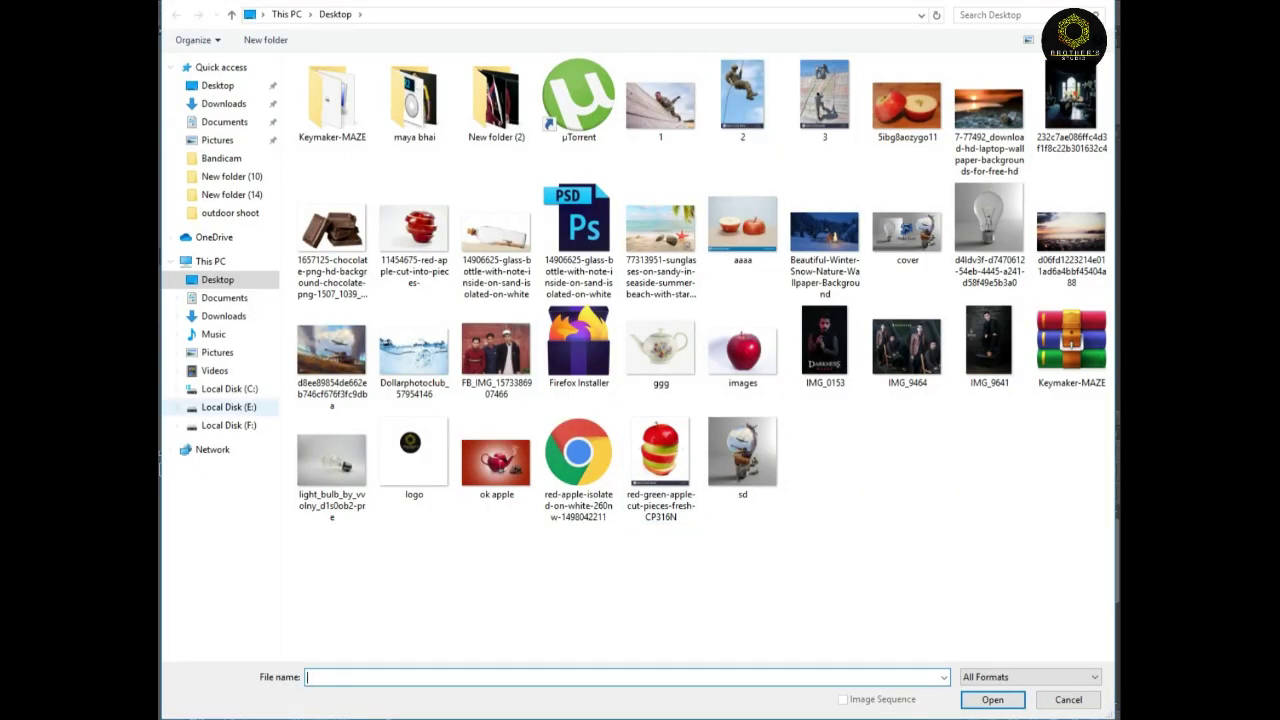
Open the smoke PNG from E:\download\pngs, then close its document without saving
click(229, 407)
double_click(600, 150)
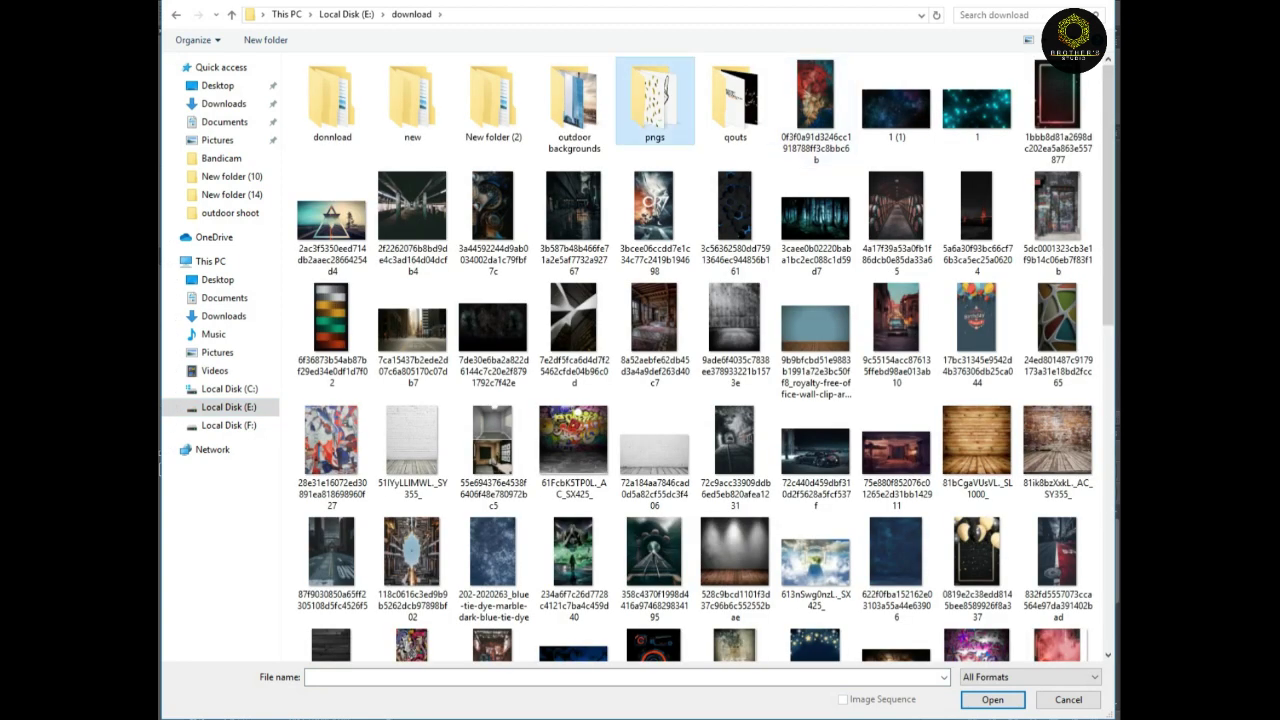
double_click(655, 100)
double_click(735, 100)
key(ctrl+w)
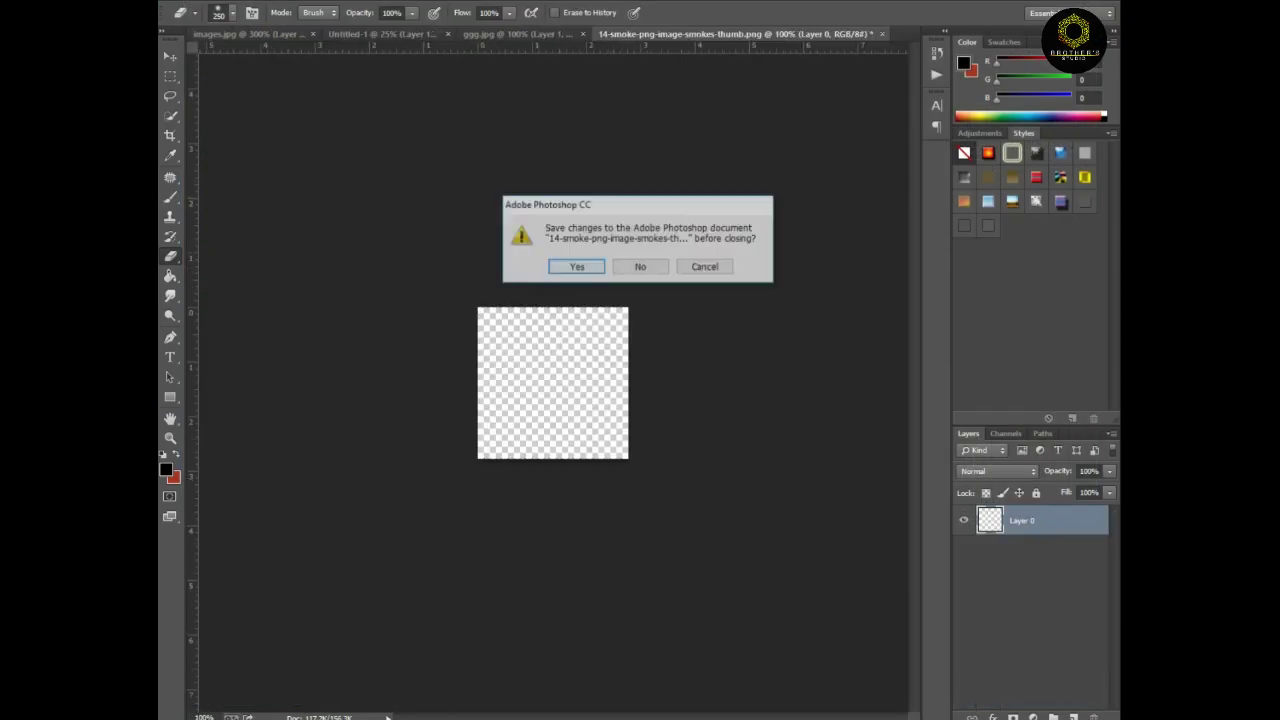
key(n)
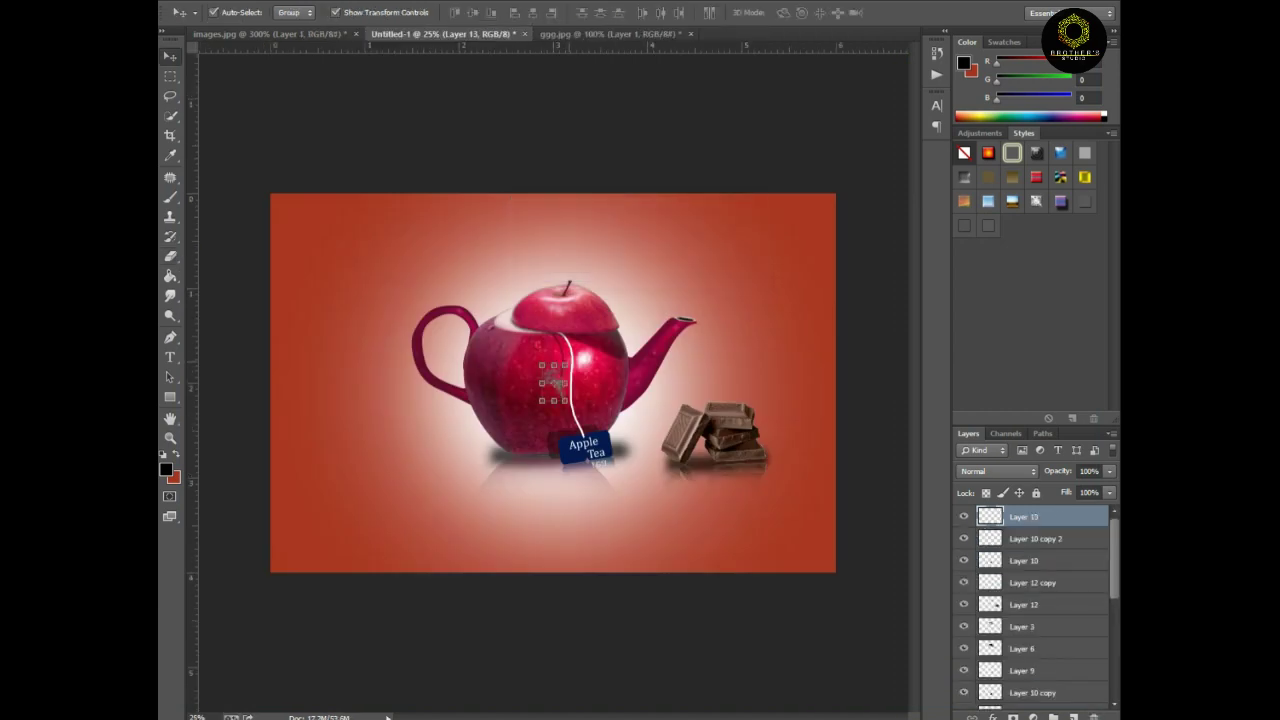
Enlarge and tilt the smoke above the spout, then raise Lightness to 100 to whiten it
key(ctrl+t)
drag(555, 383, 693, 242)
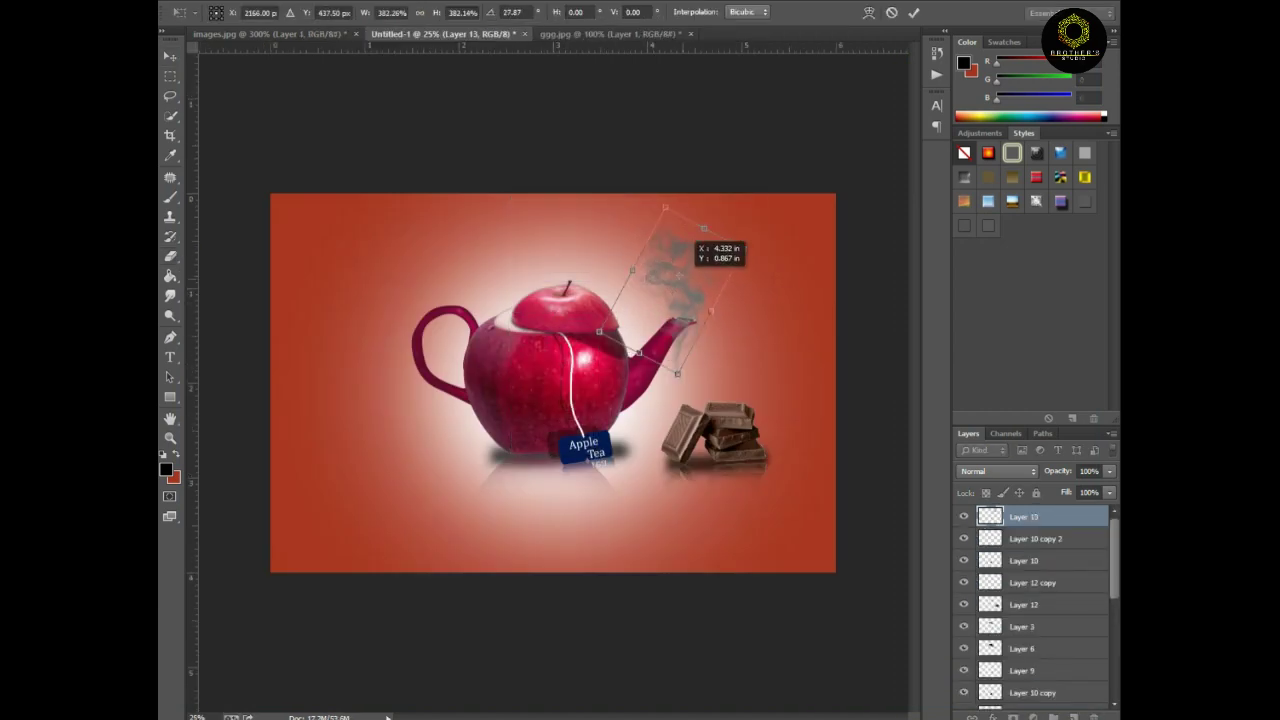
key(Return)
key(ctrl+u)
drag(829, 250, 918, 250)
key(Return)
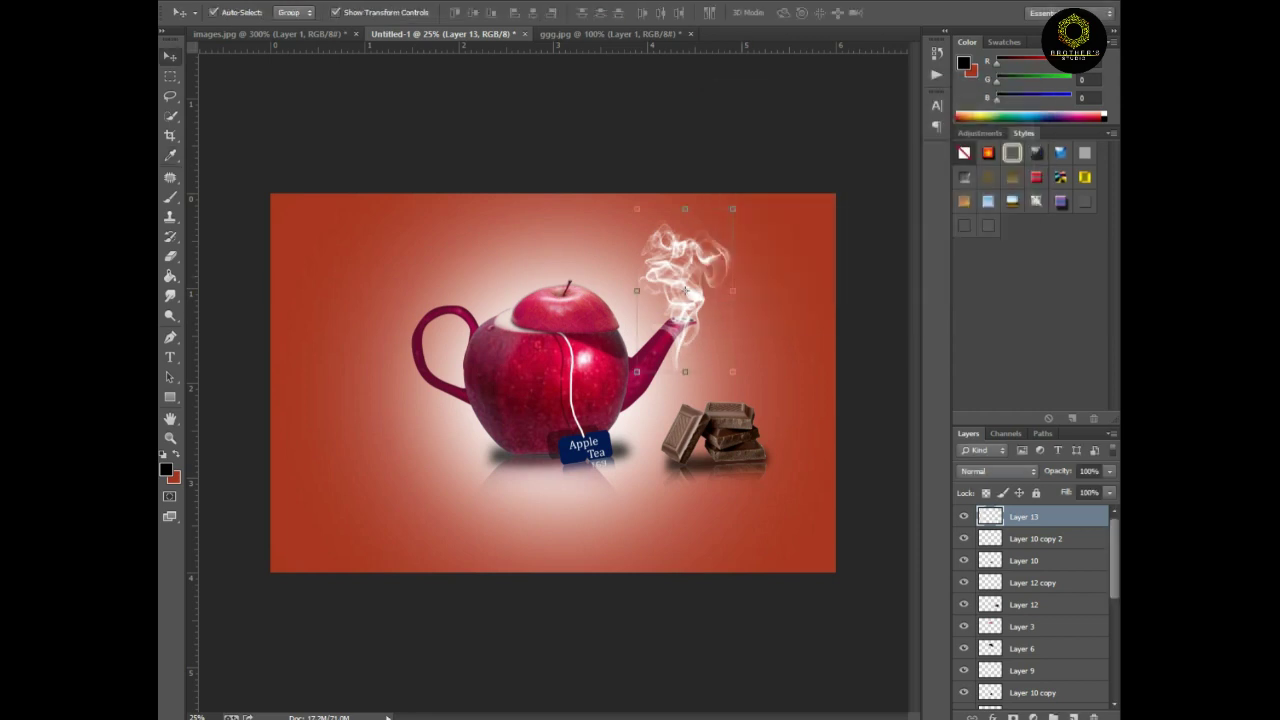
Shrink the smoke and nudge it up to the spout tip
key(ctrl+plus)
key(ctrl+t)
drag(757, 177, 717, 234)
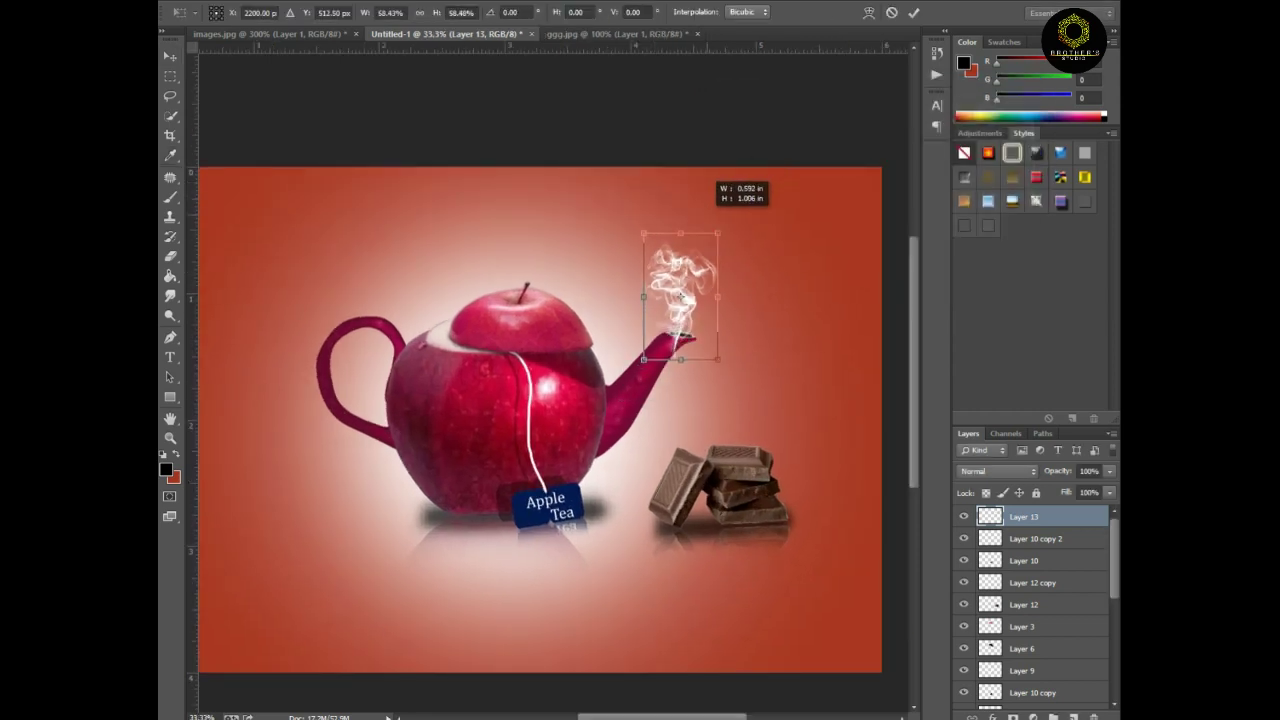
drag(681, 294, 690, 288)
key(Return)
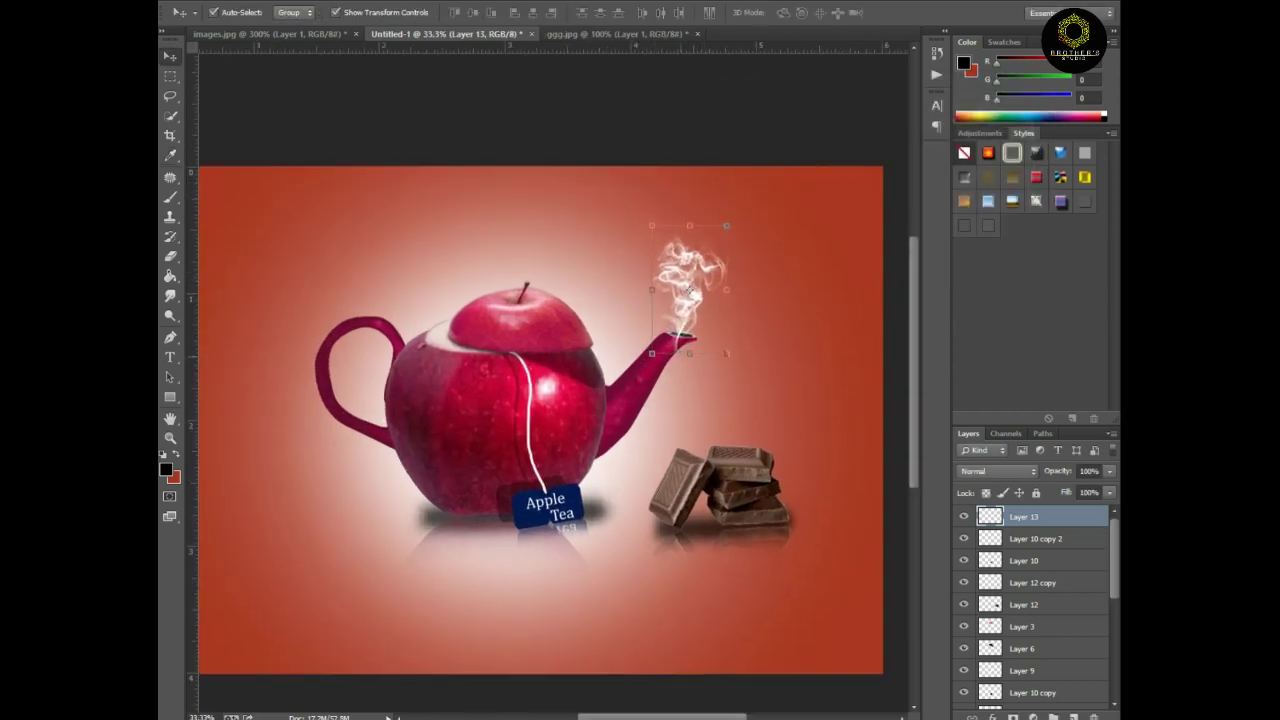
Erase the smoke's edges and start a caption text at the lower left
key(e)
scroll(685, 363, up, 2)
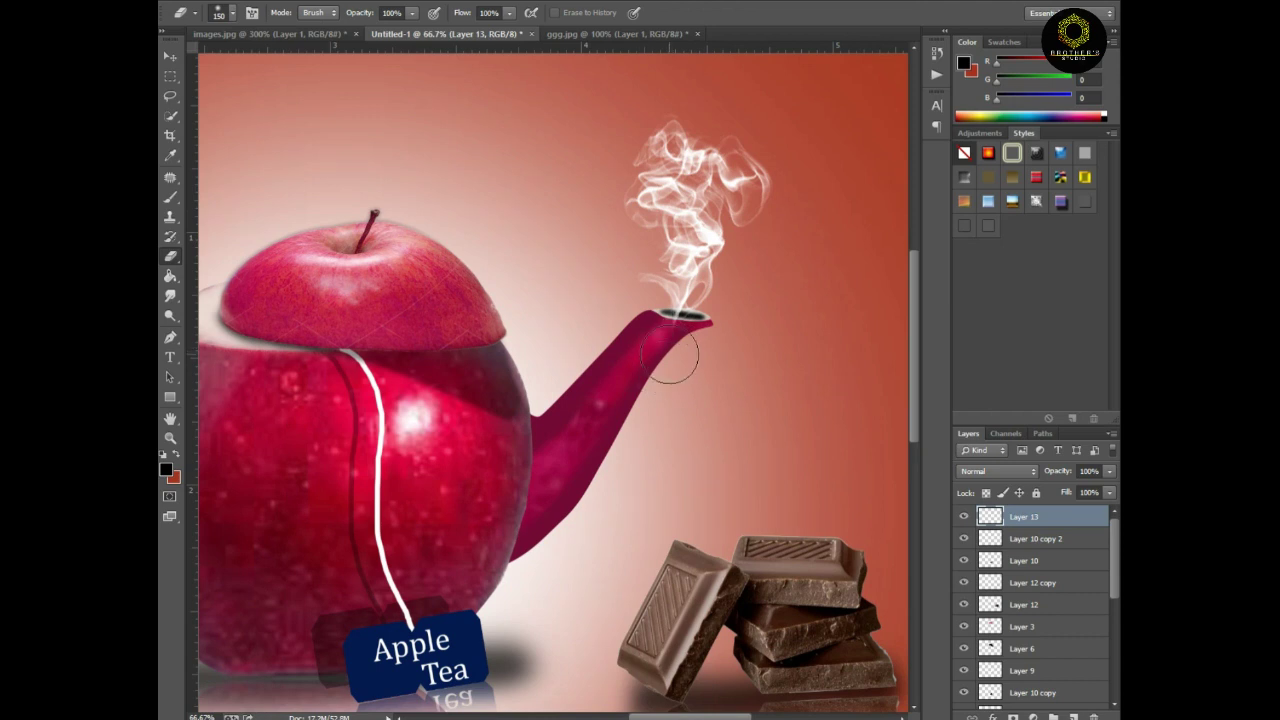
scroll(670, 360, down, 2)
scroll(600, 400, down, 2)
scroll(450, 470, up, 1)
key(t)
click(342, 527)
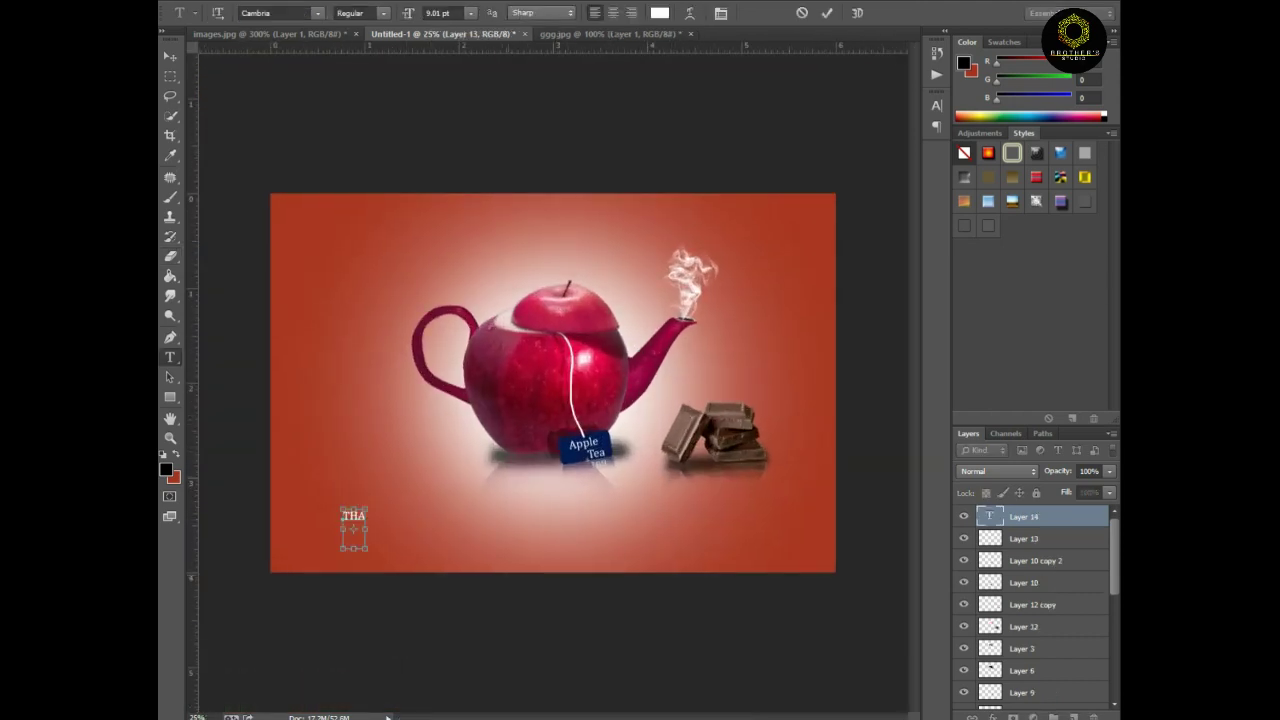
Increase the caption font size to 21.01 pt
click(659, 13)
click(789, 169)
click(443, 13)
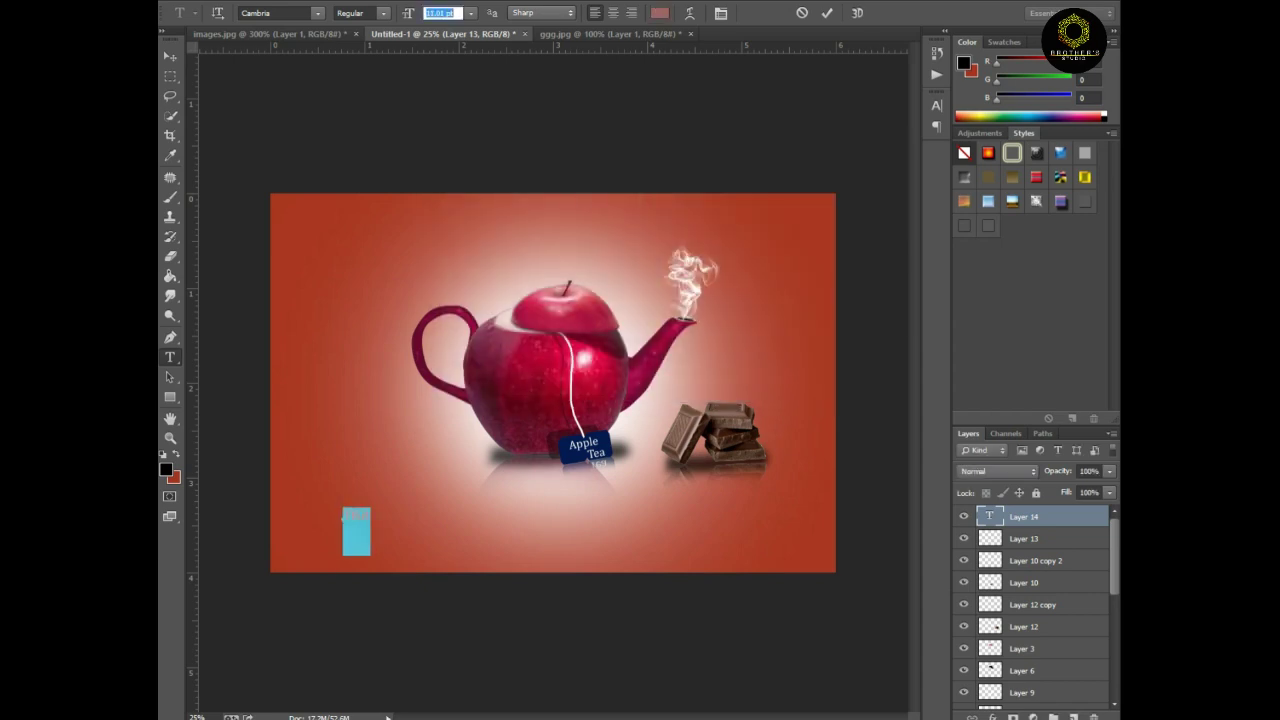
key(Up)
key(Up)
key(Up)
key(Up)
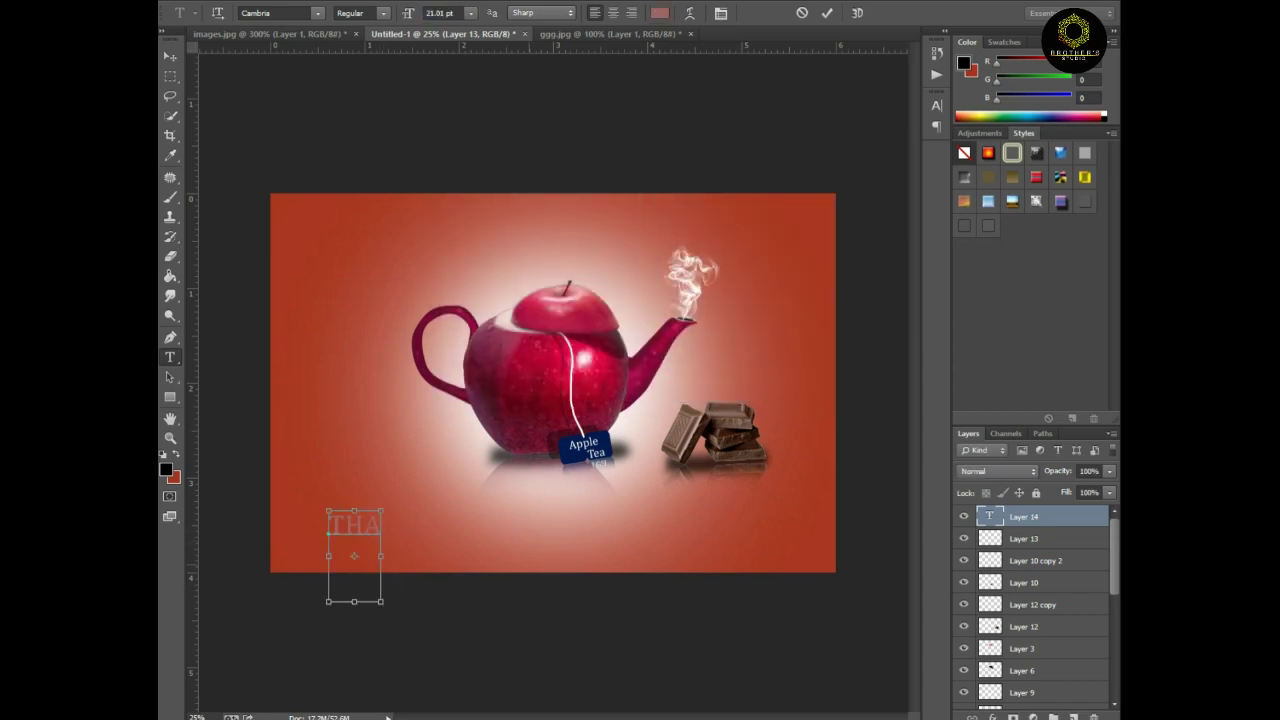
Set the caption text colour to black (#000000)
click(659, 13)
click(789, 171)
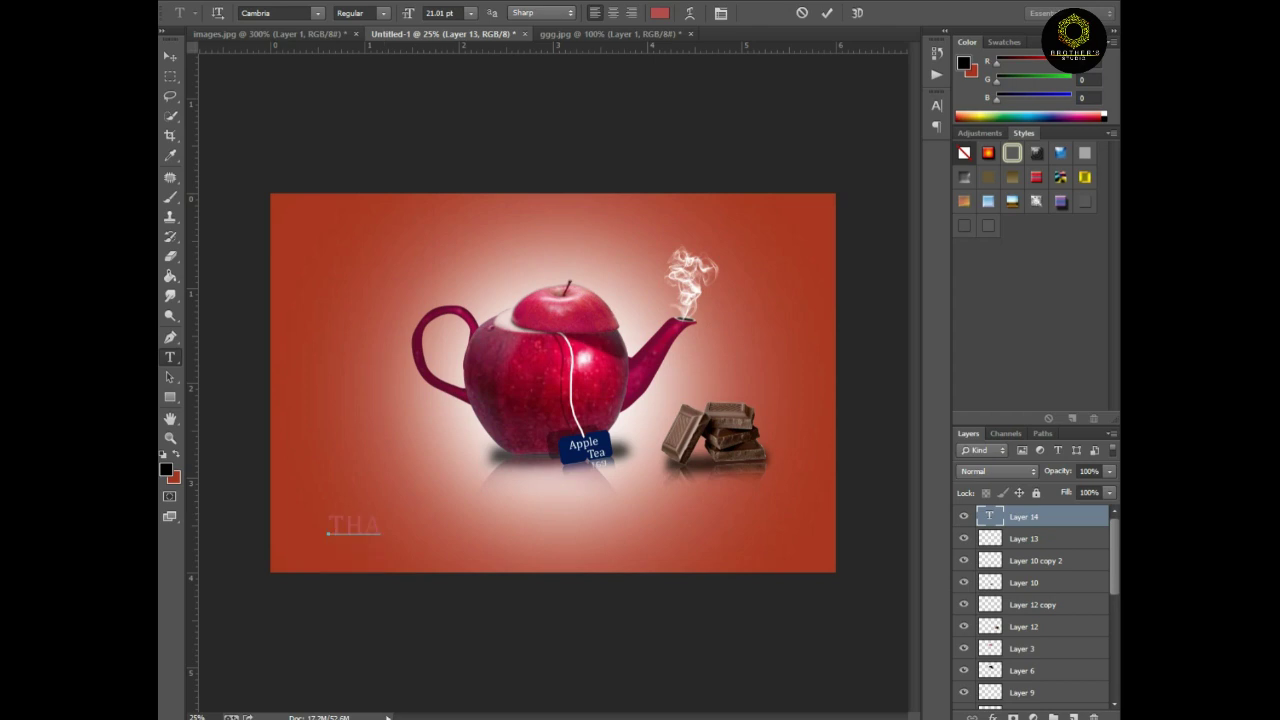
click(659, 13)
text(000000)
key(Return)
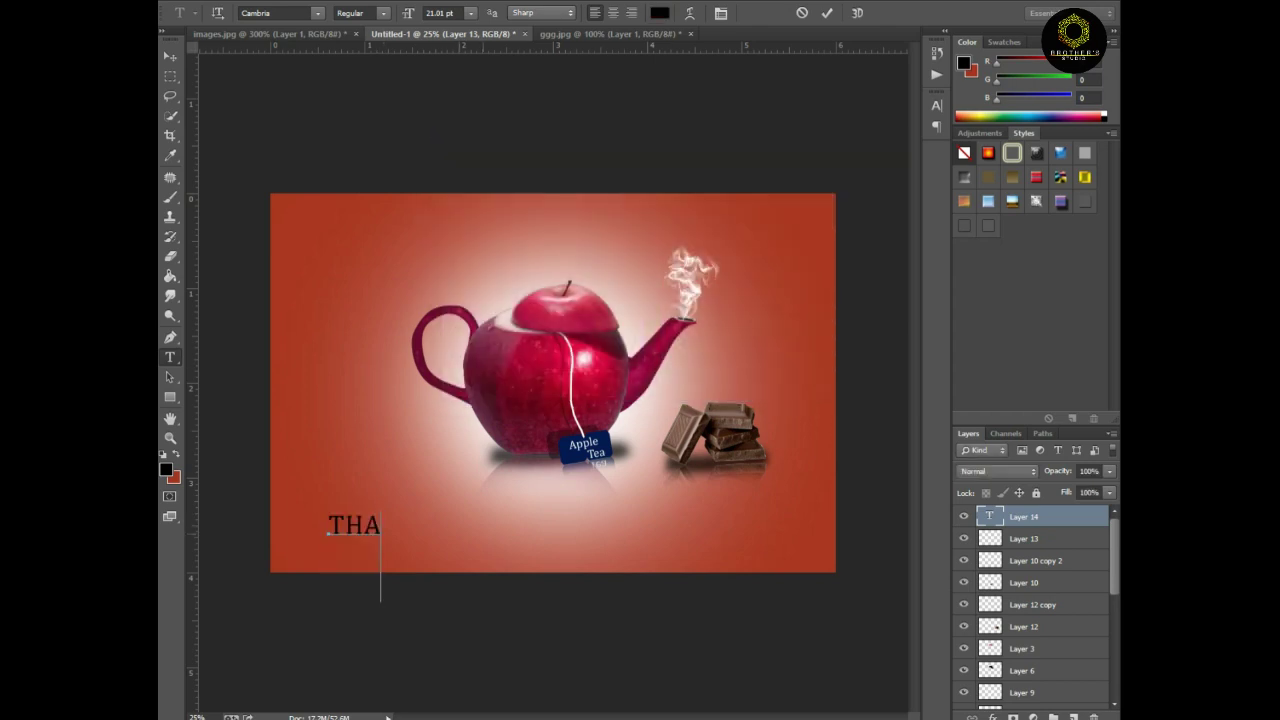